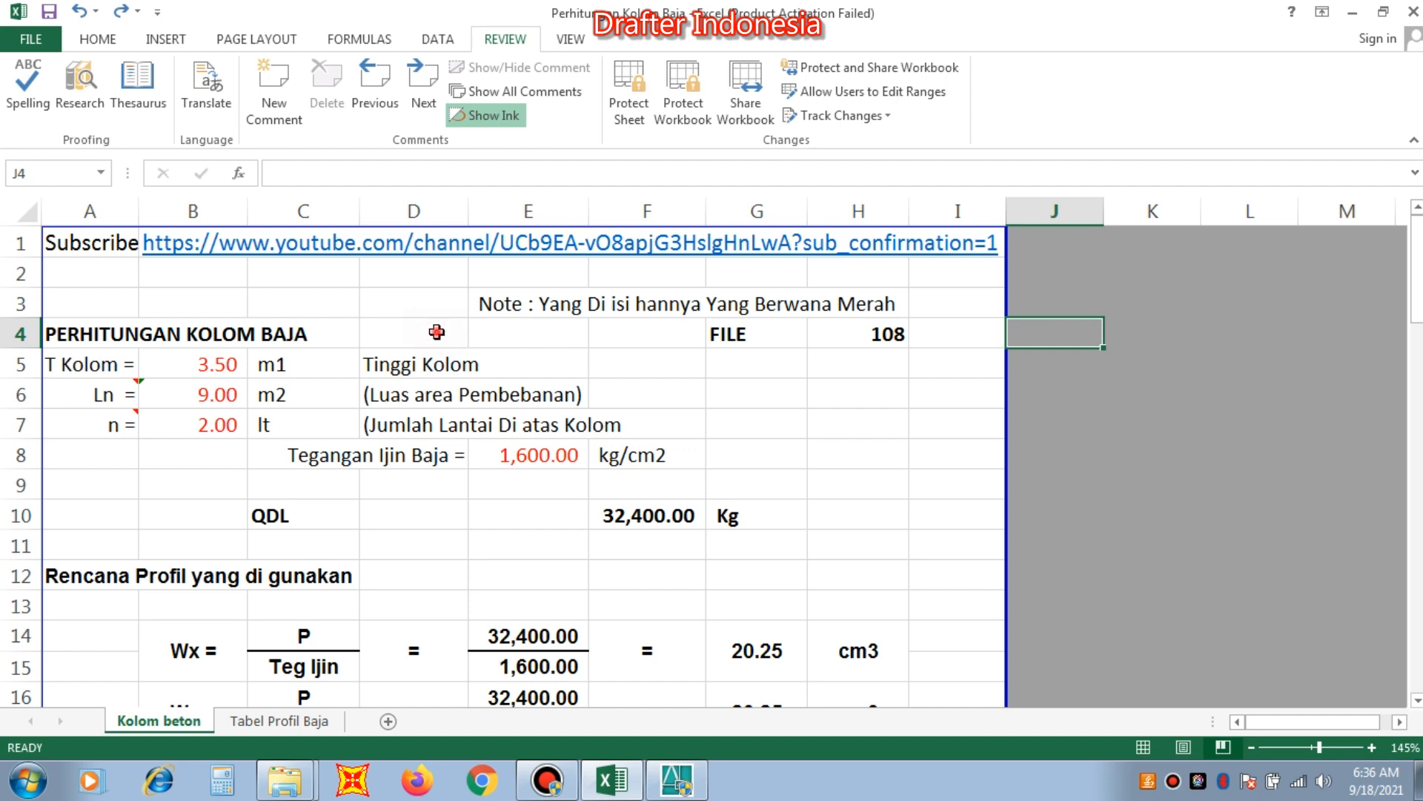
Widen column B slightly so the Ix value in cell B26 fits in its cell.
{"action": "scroll", "coordinate": [437, 330], "scroll_direction": "down", "scroll_amount": 2}
{"action": "left_click", "coordinate": [437, 330]}
{"action": "scroll", "coordinate": [542, 393], "scroll_direction": "up", "scroll_amount": 2}
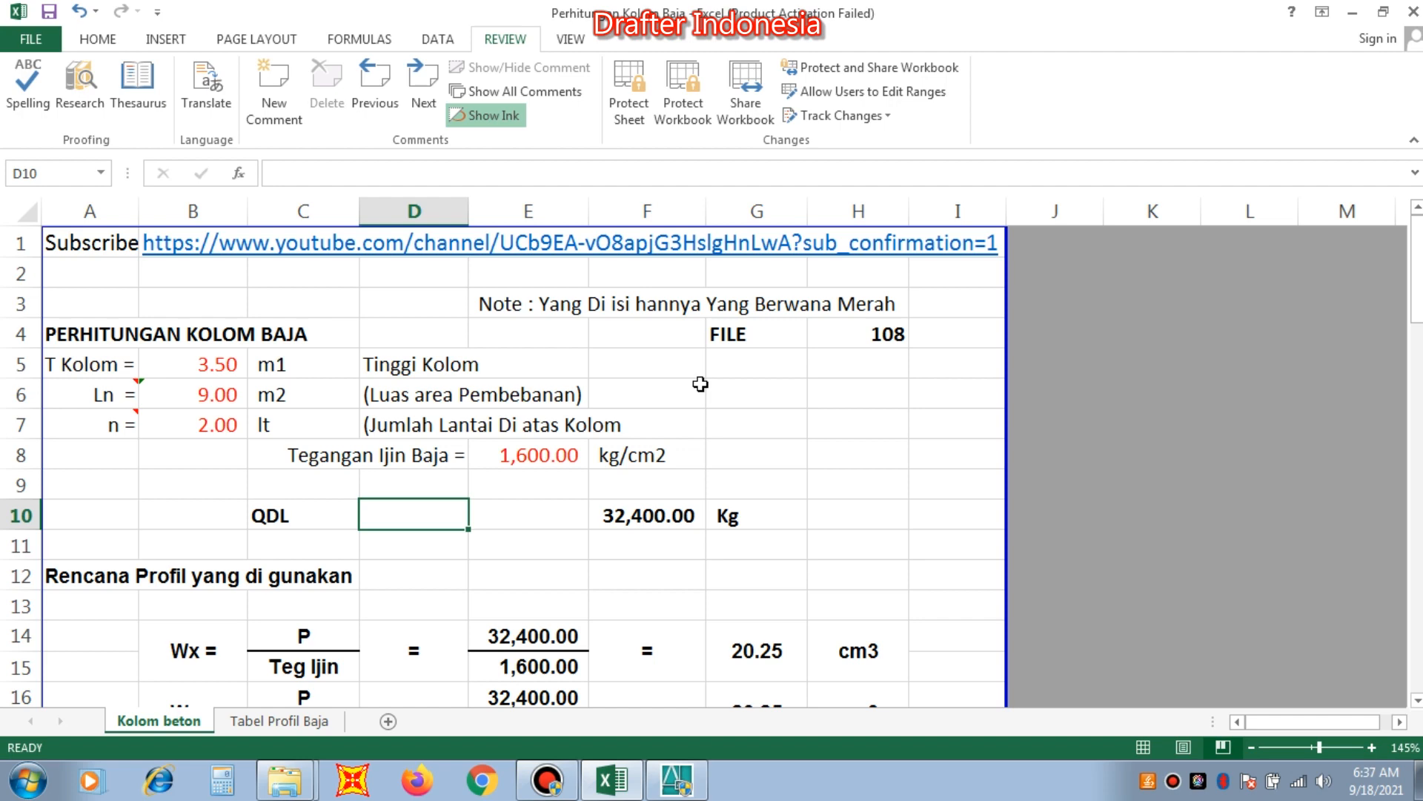
{"action": "scroll", "coordinate": [627, 430], "scroll_direction": "down", "scroll_amount": 4}
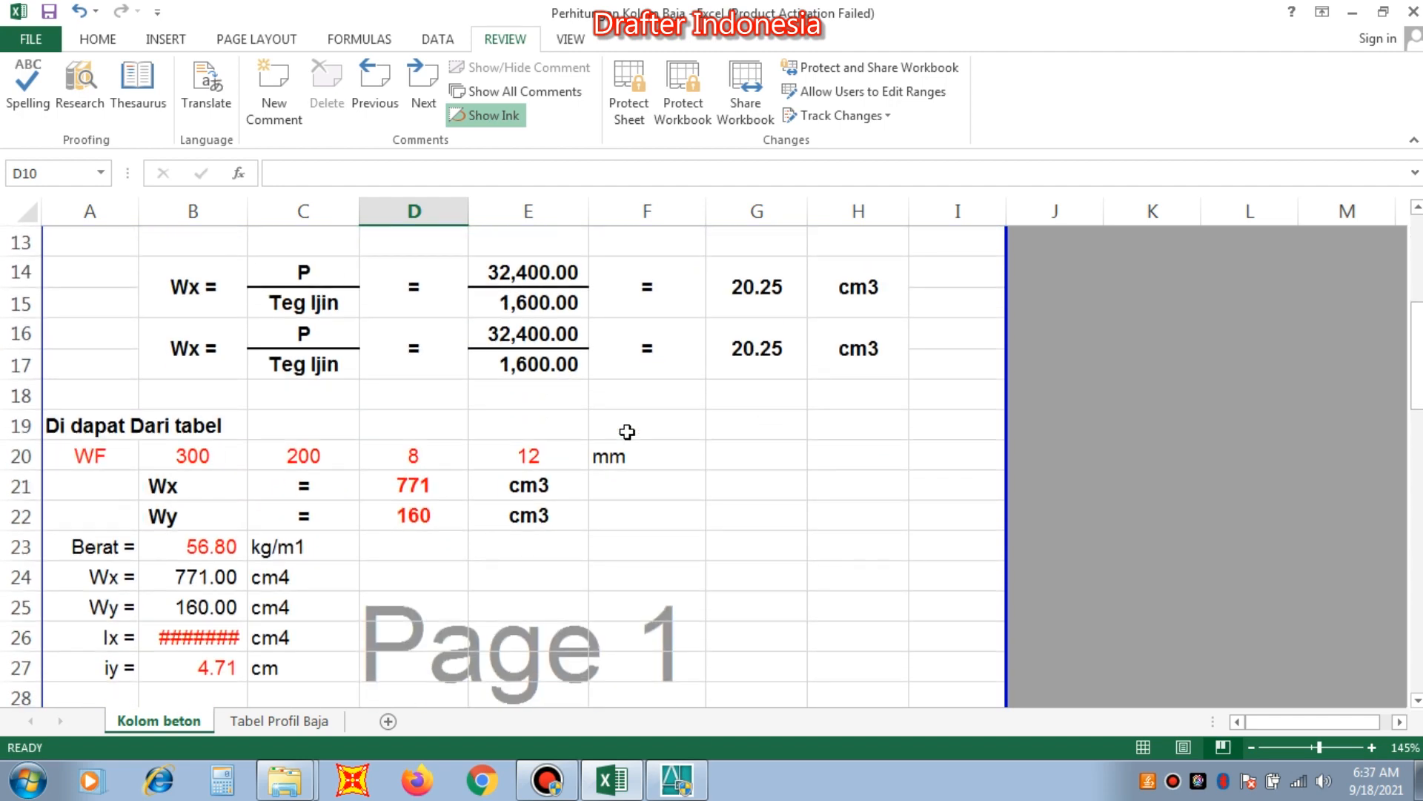
{"action": "left_click_drag", "start_coordinate": [247, 216], "coordinate": [264, 216]}
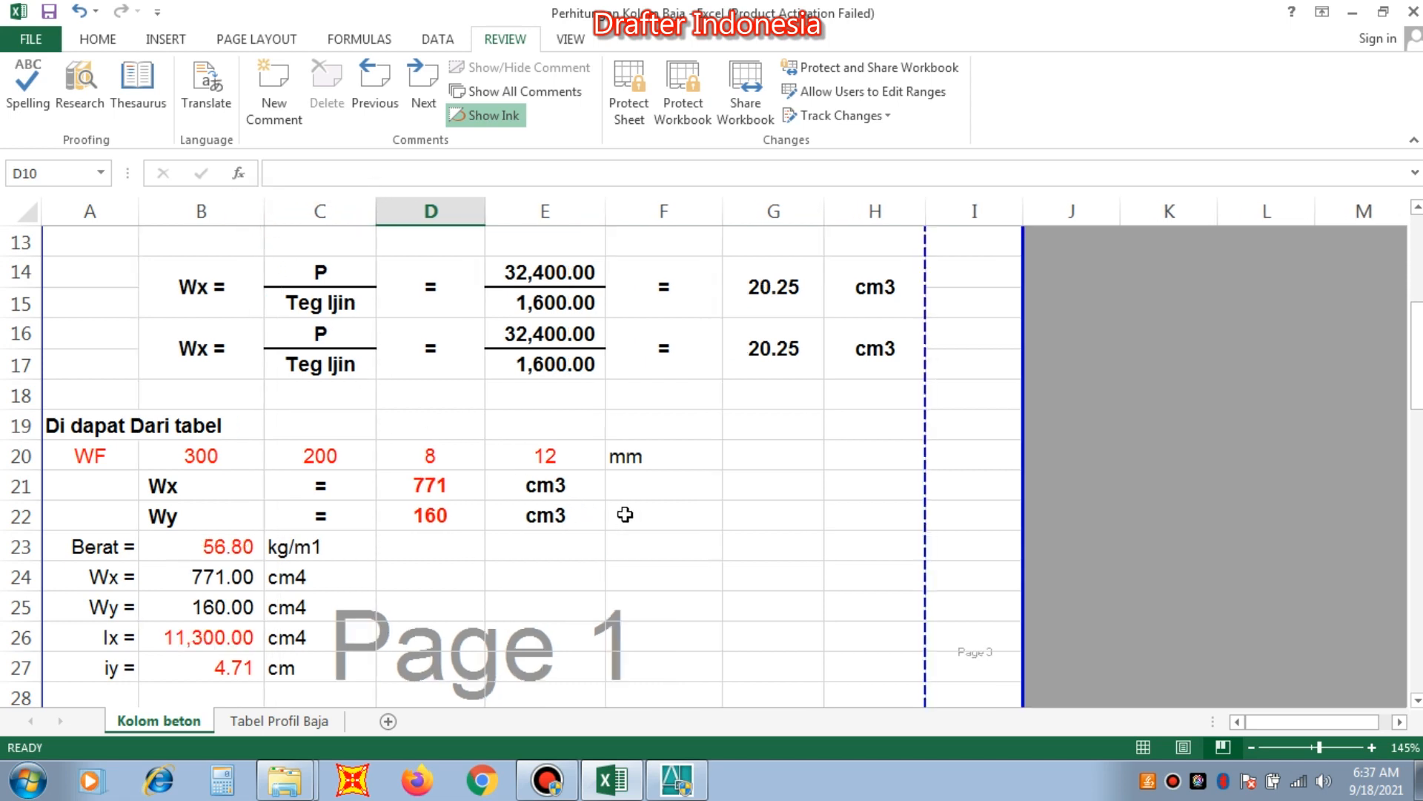
Pull the print area boundary back to the edge of column H, leaving column I outside the page.
{"action": "scroll", "coordinate": [645, 516], "scroll_direction": "up", "scroll_amount": 1}
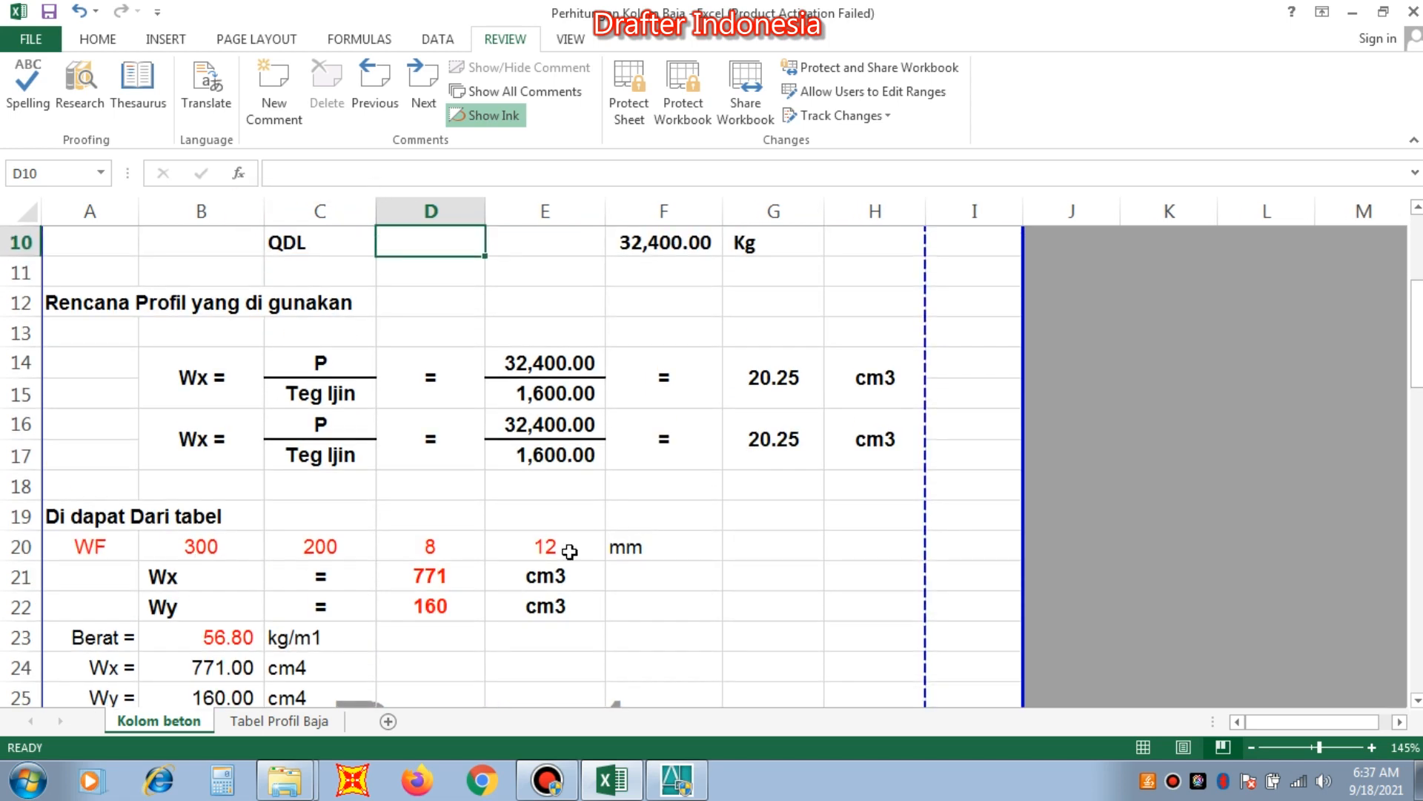
{"action": "scroll", "coordinate": [684, 549], "scroll_direction": "down", "scroll_amount": 2}
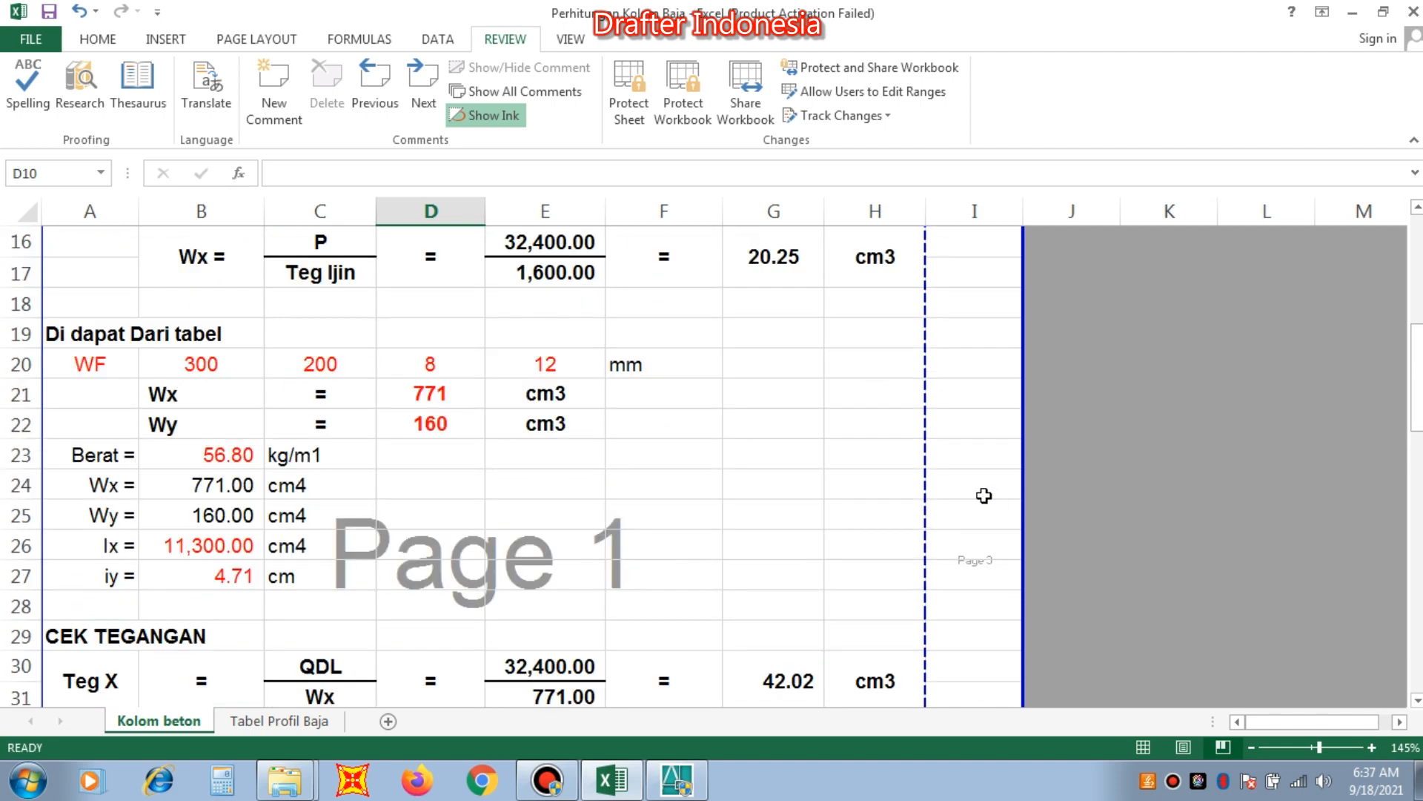
{"action": "left_click_drag", "start_coordinate": [1023, 483], "coordinate": [941, 487]}
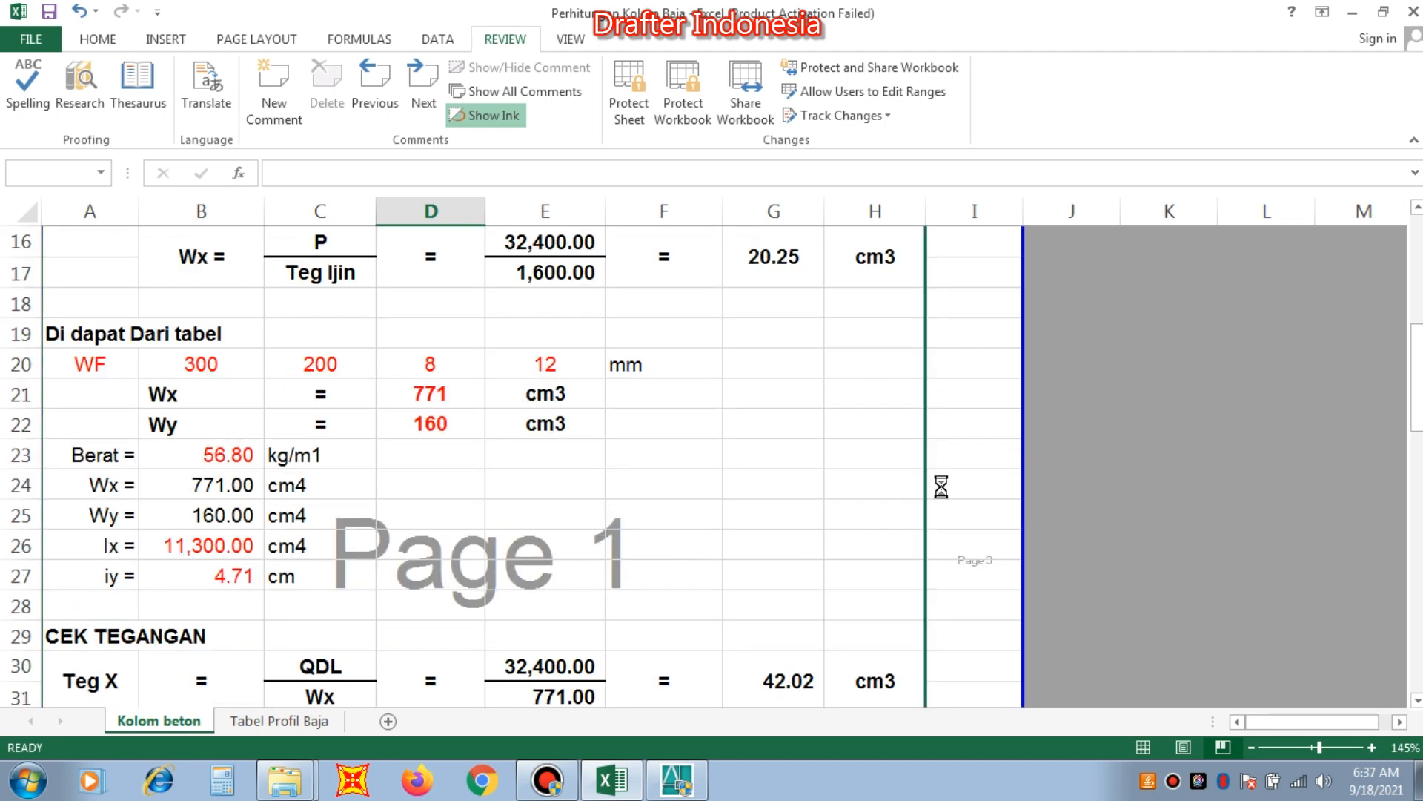
{"action": "scroll", "coordinate": [801, 476], "scroll_direction": "down", "scroll_amount": 8}
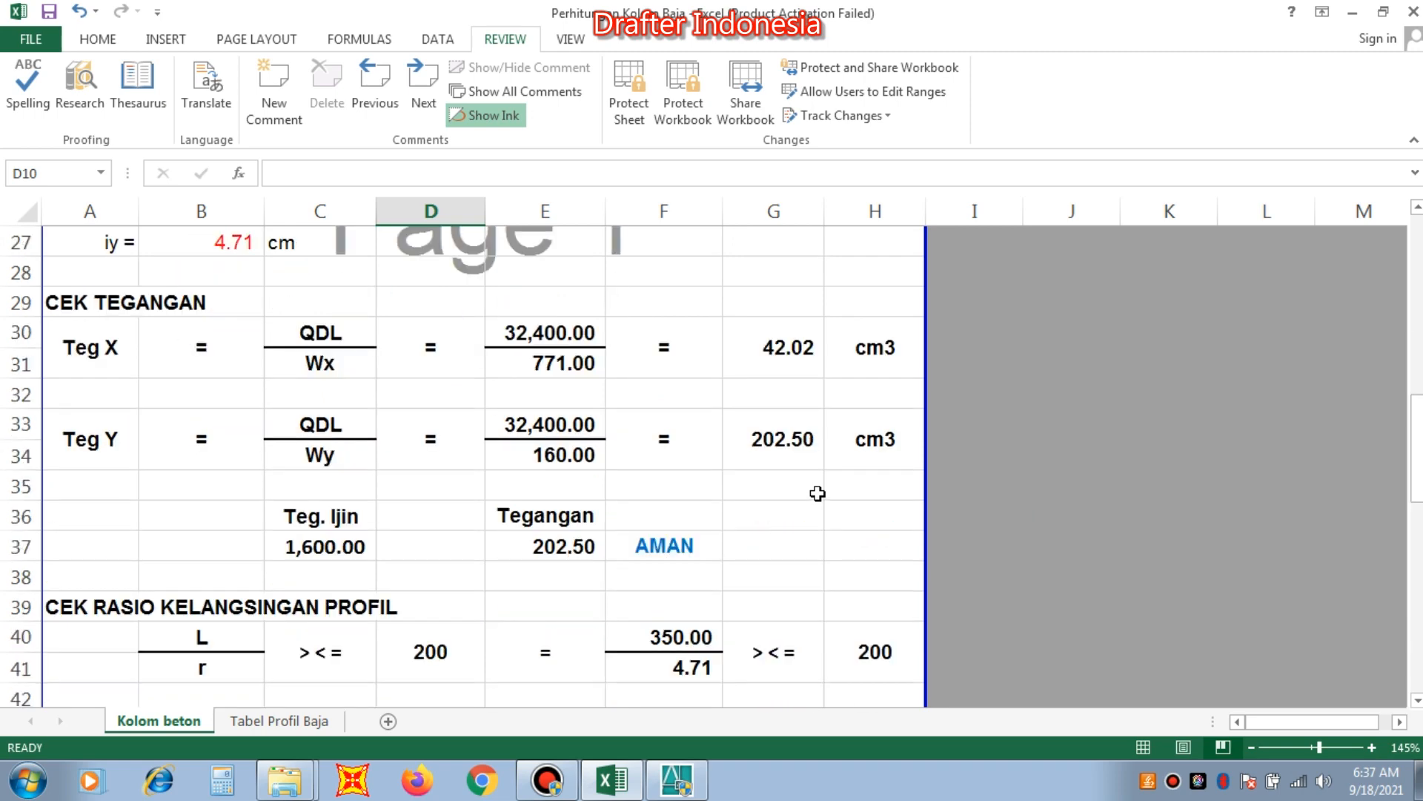
Look over the steel column calculation sheet, from its heading and input data through the profile and check sections.
{"action": "scroll", "coordinate": [817, 493], "scroll_direction": "down", "scroll_amount": 1}
{"action": "scroll", "coordinate": [817, 493], "scroll_direction": "up", "scroll_amount": 9}
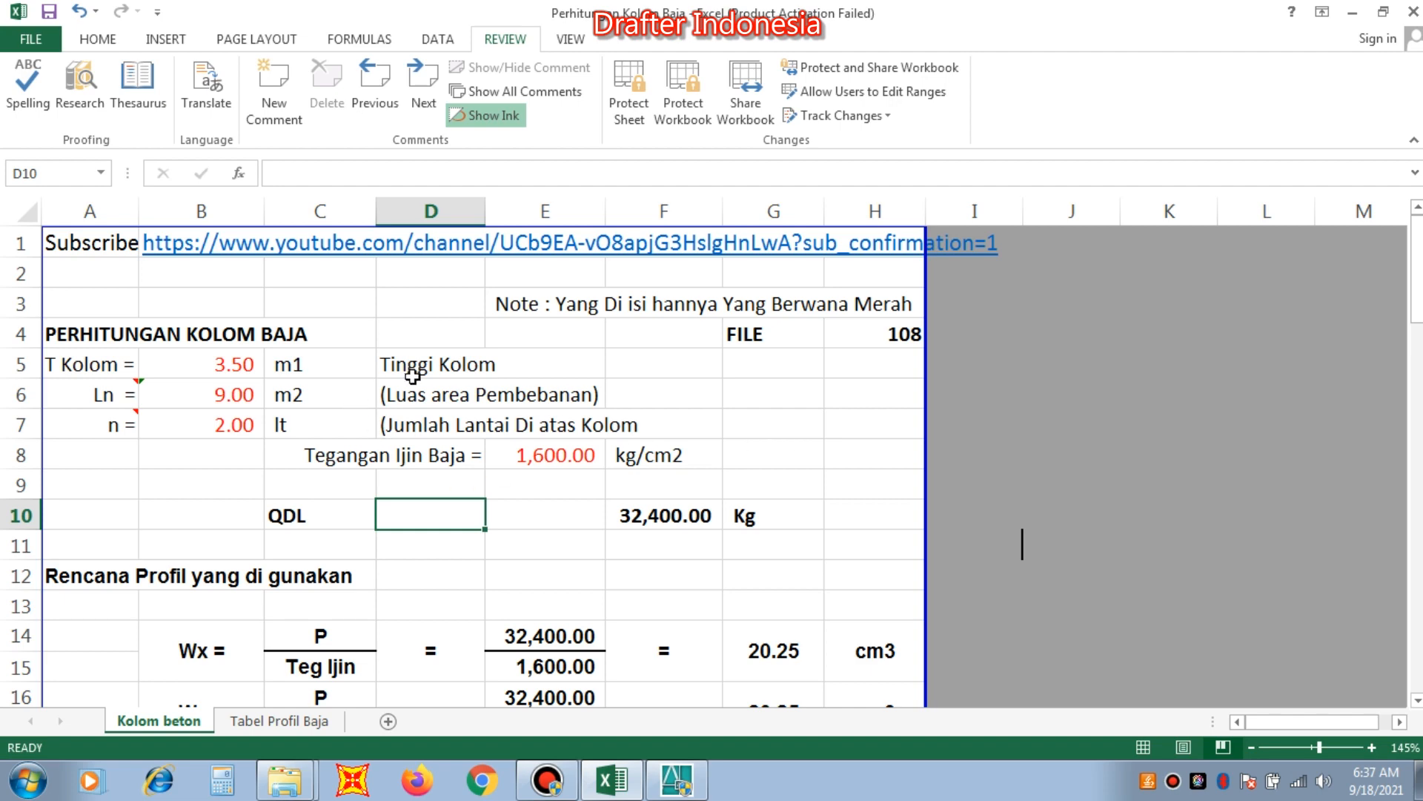
{"action": "scroll", "coordinate": [522, 335], "scroll_direction": "down", "scroll_amount": 1}
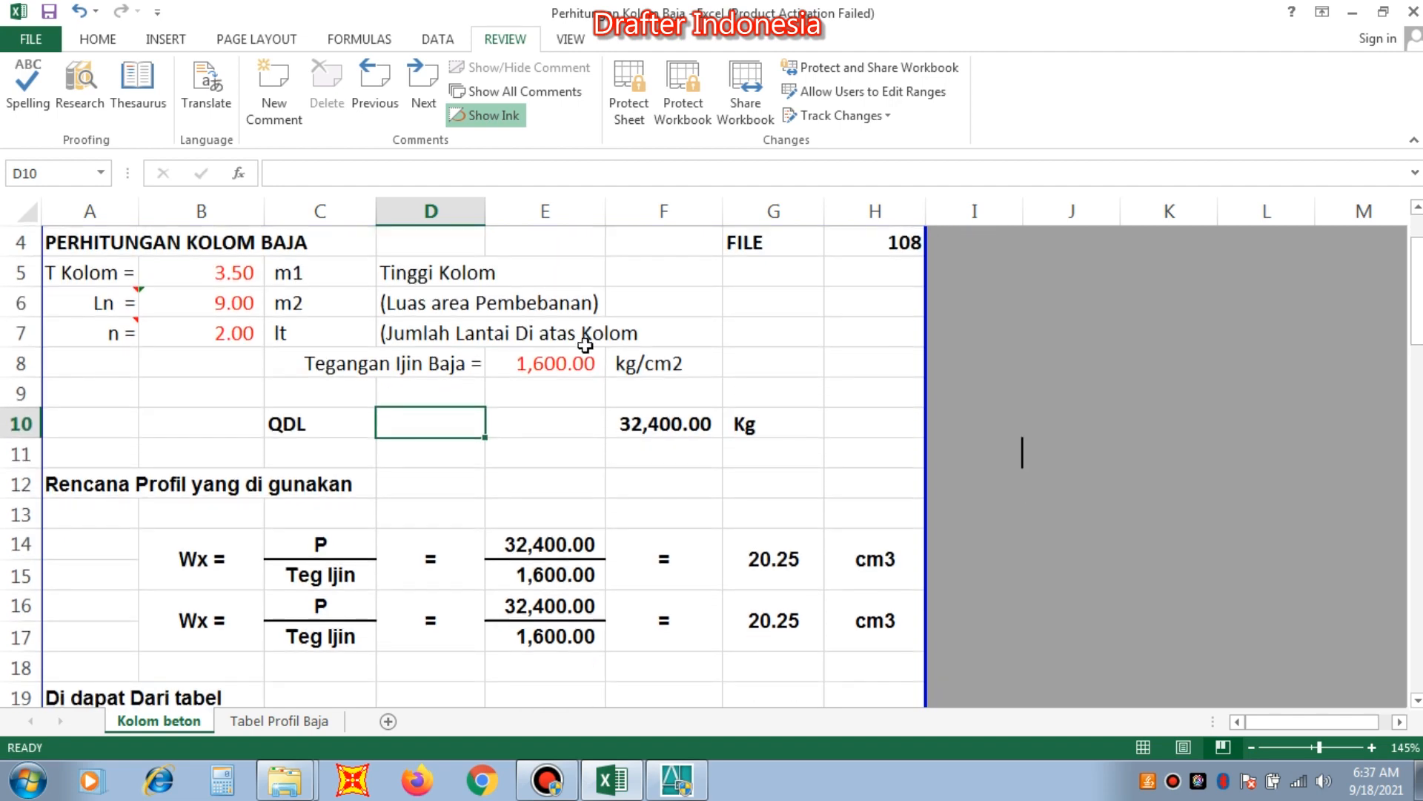
{"action": "scroll", "coordinate": [585, 346], "scroll_direction": "up", "scroll_amount": 1}
{"action": "left_click", "coordinate": [1026, 539]}
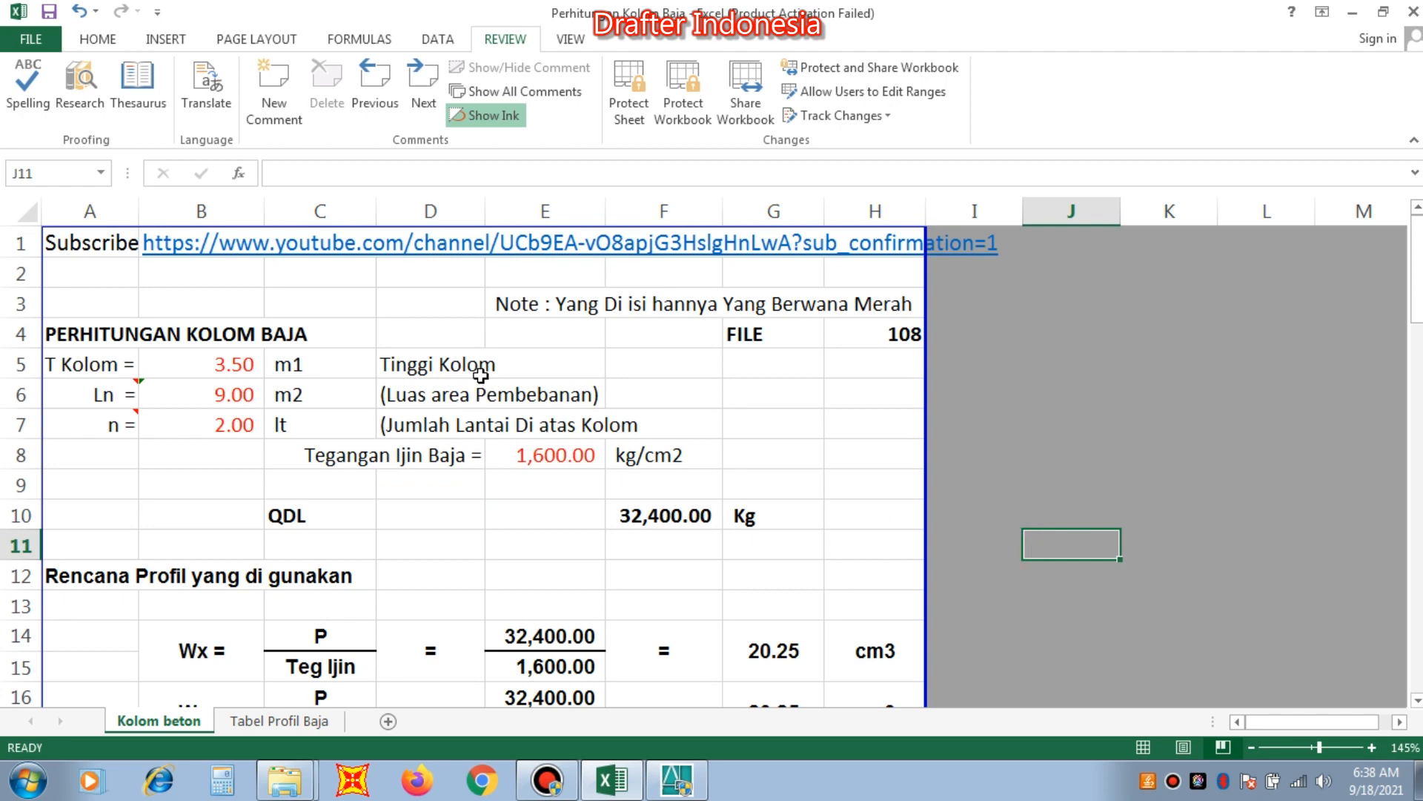
{"action": "left_click", "coordinate": [426, 322]}
{"action": "key", "text": "Left"}
{"action": "key", "text": "Left"}
{"action": "key", "text": "Left"}
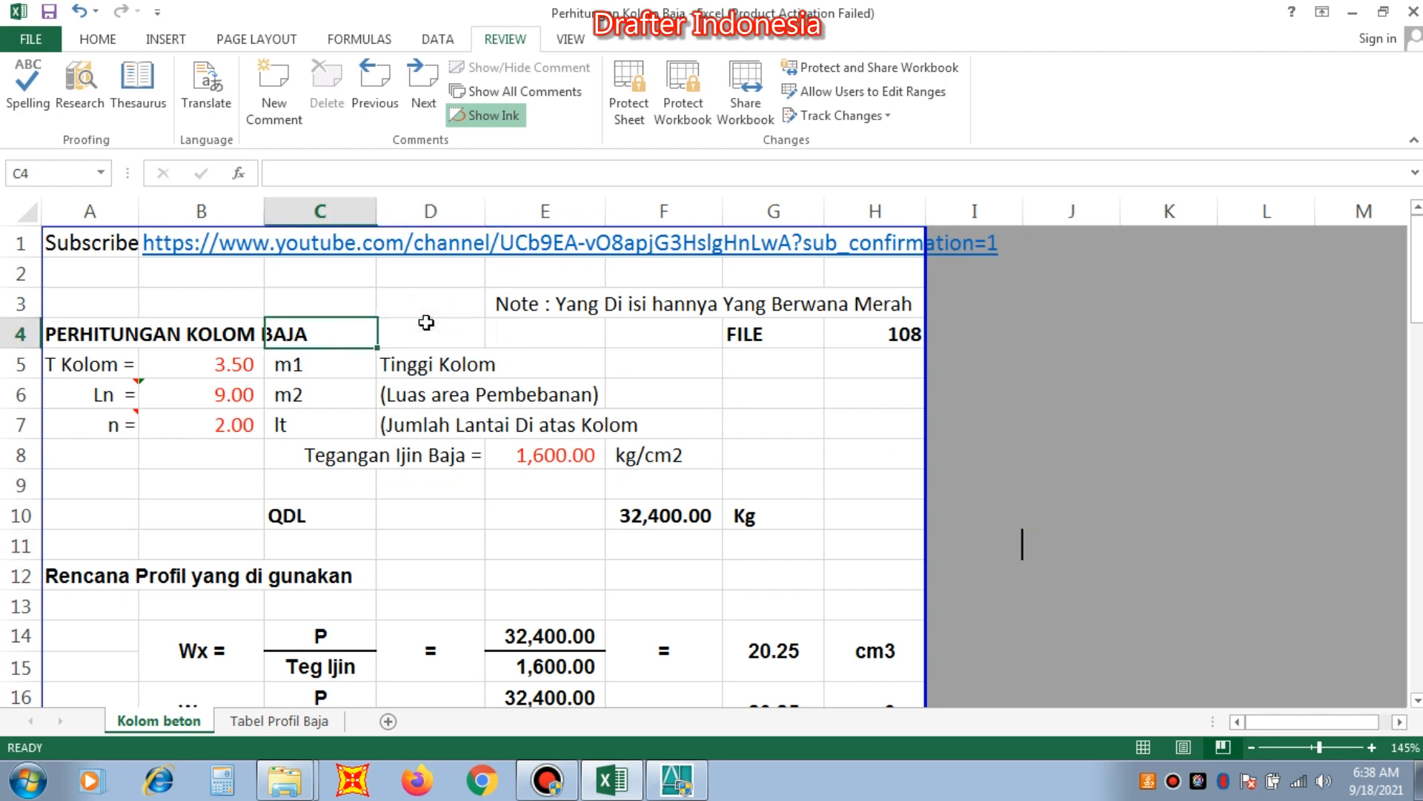
{"action": "key", "text": "Up"}
{"action": "key", "text": "Up"}
{"action": "key", "text": "Up"}
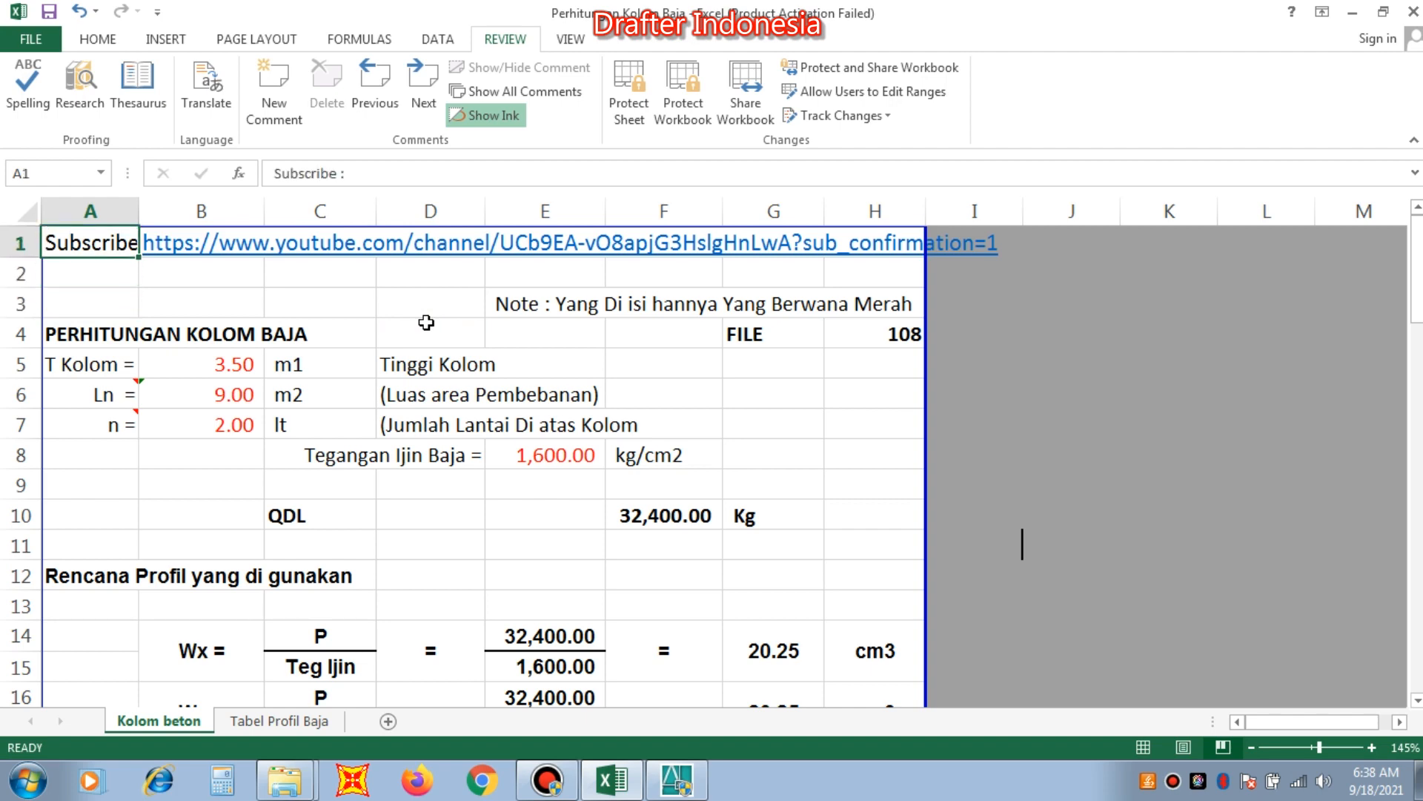
{"action": "key", "text": "Down"}
{"action": "key", "text": "Down"}
{"action": "key", "text": "Down"}
{"action": "key", "text": "Down"}
{"action": "key", "text": "Down"}
{"action": "key", "text": "Down"}
{"action": "key", "text": "Down"}
{"action": "key", "text": "Down"}
{"action": "key", "text": "Down"}
{"action": "key", "text": "Down"}
{"action": "key", "text": "Down"}
{"action": "key", "text": "Down"}
{"action": "key", "text": "Down"}
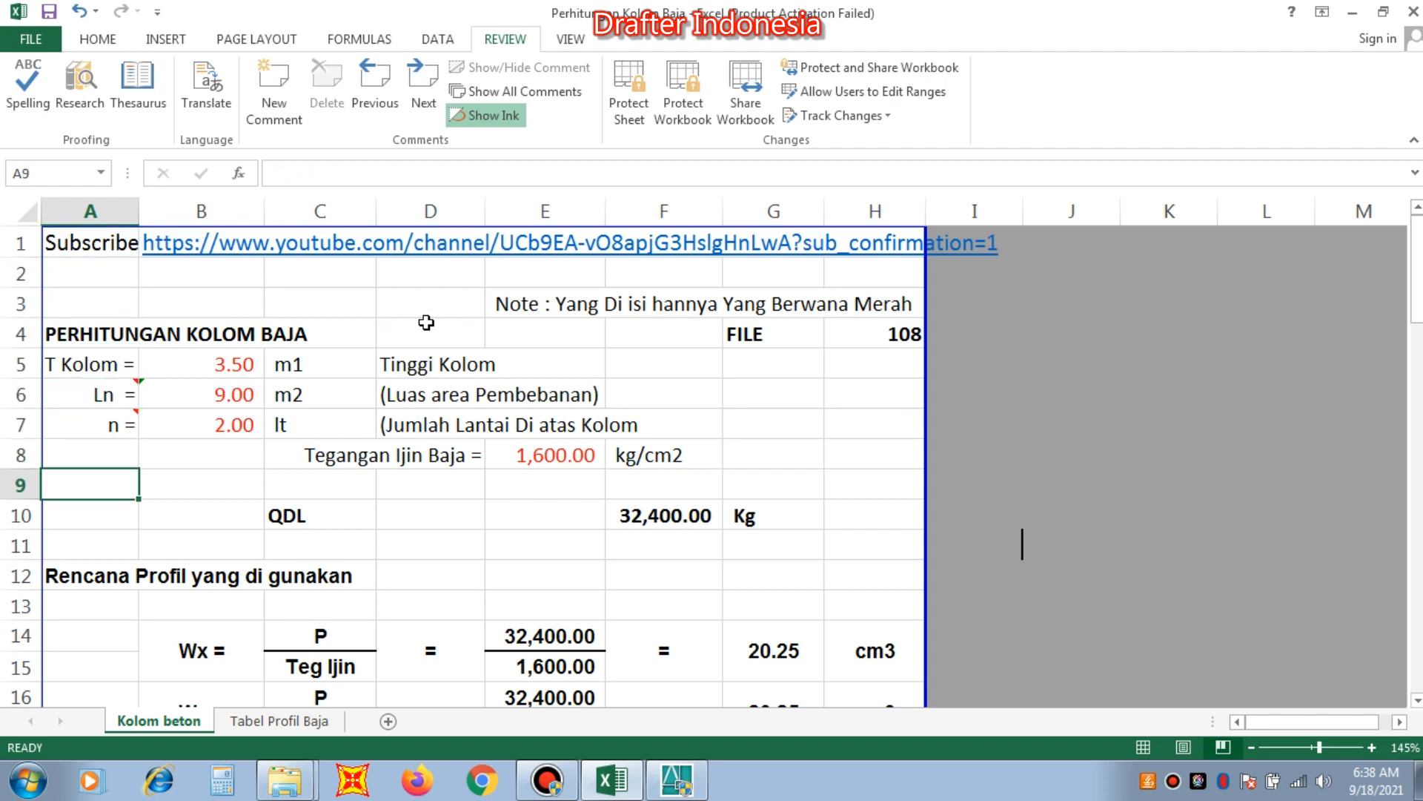
{"action": "key", "text": "Down"}
{"action": "key", "text": "Down"}
{"action": "key", "text": "Down"}
{"action": "key", "text": "Down"}
{"action": "key", "text": "Down"}
{"action": "key", "text": "Down"}
{"action": "key", "text": "Down"}
{"action": "key", "text": "Down"}
{"action": "key", "text": "Down"}
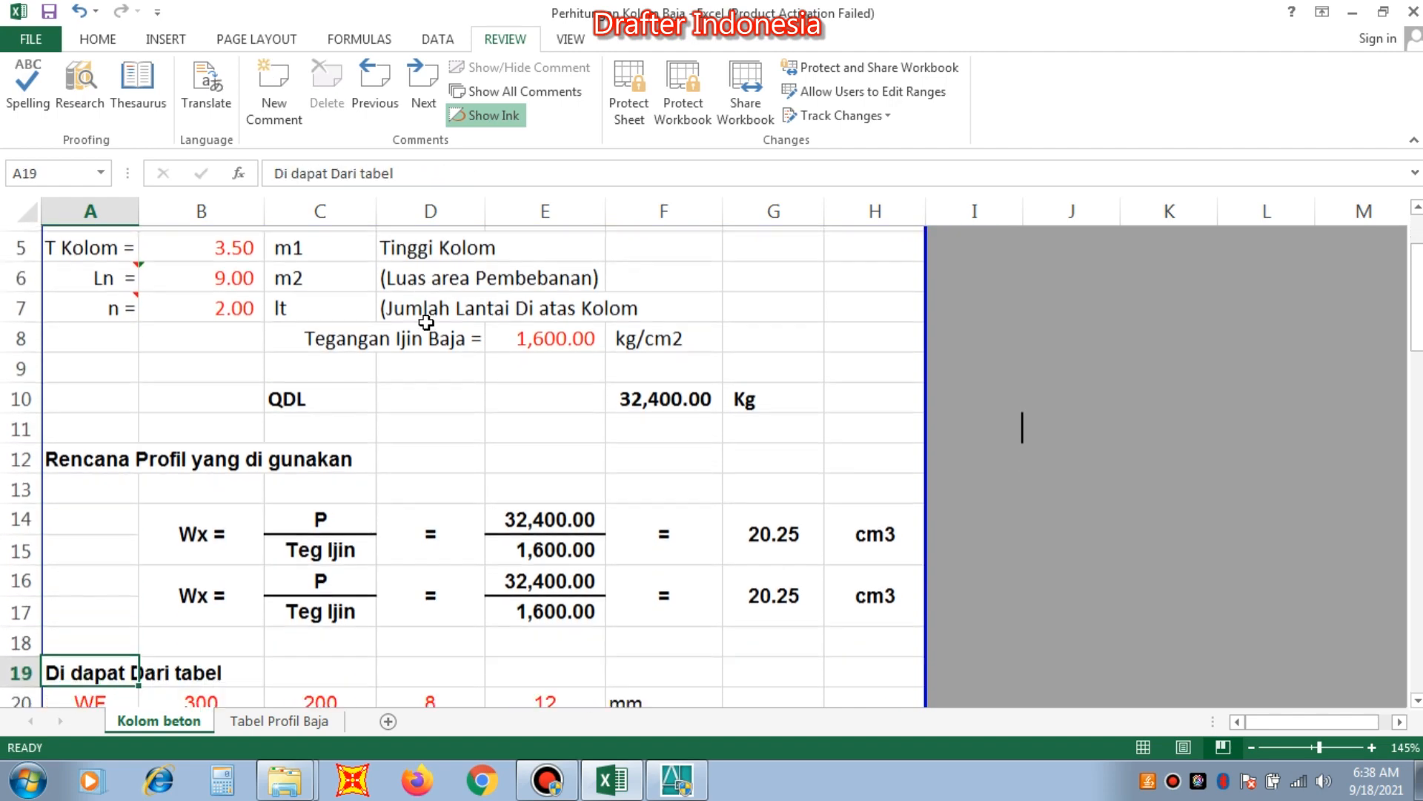
{"action": "key", "text": "Up"}
{"action": "key", "text": "Up"}
{"action": "key", "text": "Up"}
{"action": "key", "text": "Up"}
{"action": "key", "text": "Up"}
{"action": "key", "text": "Up"}
{"action": "key", "text": "Up"}
{"action": "key", "text": "Up"}
{"action": "key", "text": "Up"}
{"action": "key", "text": "Up"}
{"action": "key", "text": "Up"}
{"action": "key", "text": "Up"}
{"action": "key", "text": "Up"}
{"action": "key", "text": "Up"}
{"action": "key", "text": "Up"}
{"action": "key", "text": "Up"}
{"action": "key", "text": "Up"}
{"action": "key", "text": "Up"}
{"action": "key", "text": "Up"}
{"action": "key", "text": "Up"}
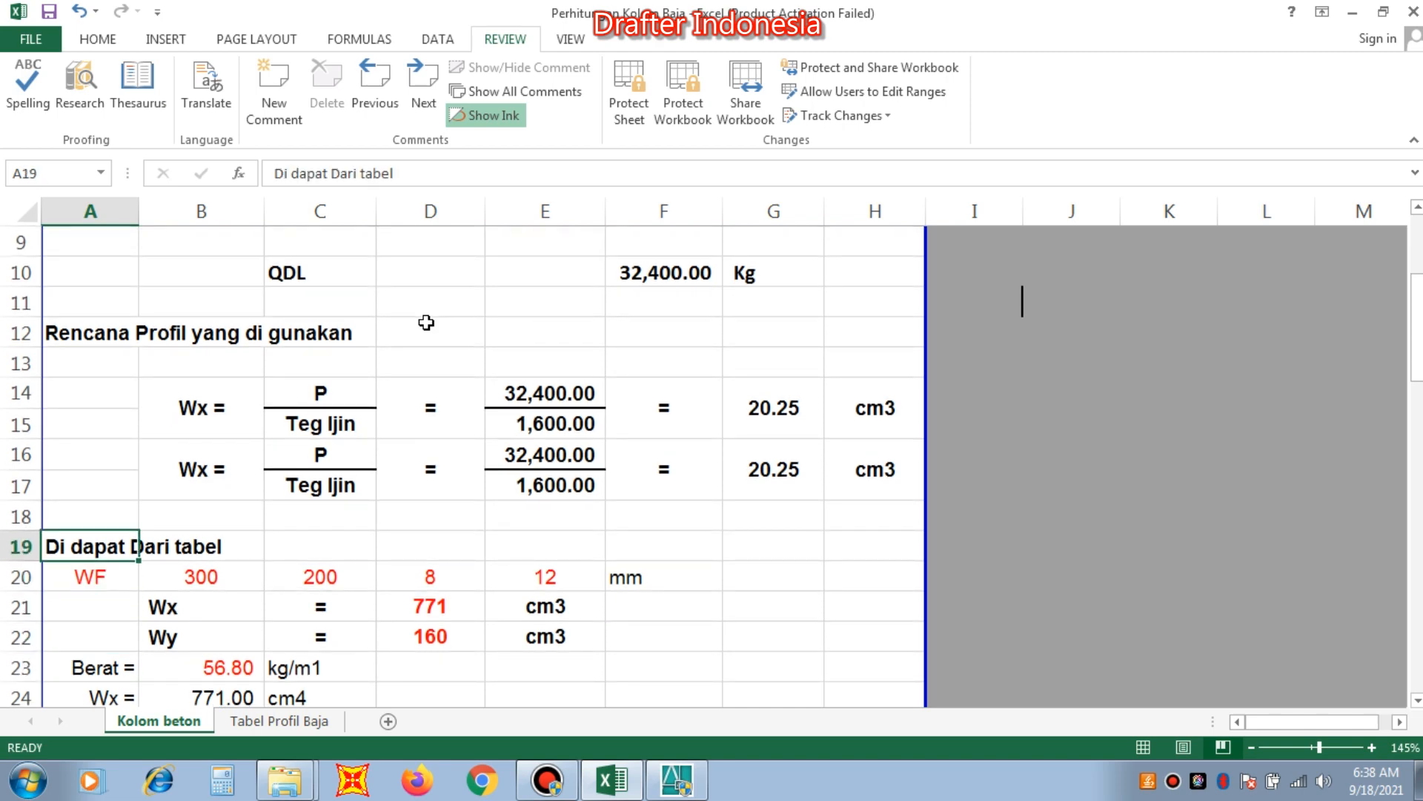
{"action": "key", "text": "Down"}
{"action": "key", "text": "Down"}
{"action": "key", "text": "Down"}
{"action": "key", "text": "Down"}
{"action": "key", "text": "Down"}
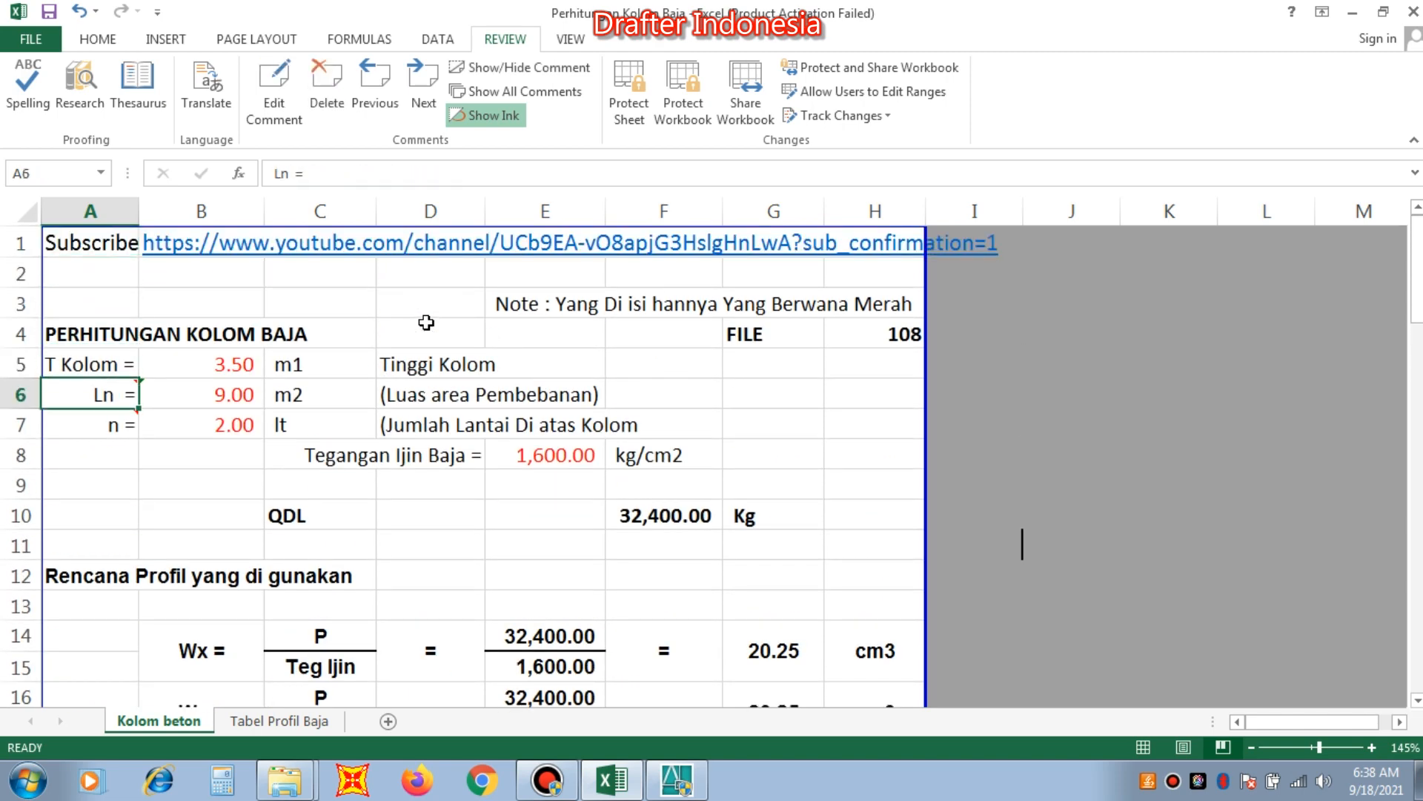
Examine the input data for column height, load area, number of floors and allowable steel stress.
{"action": "key", "text": "Up"}
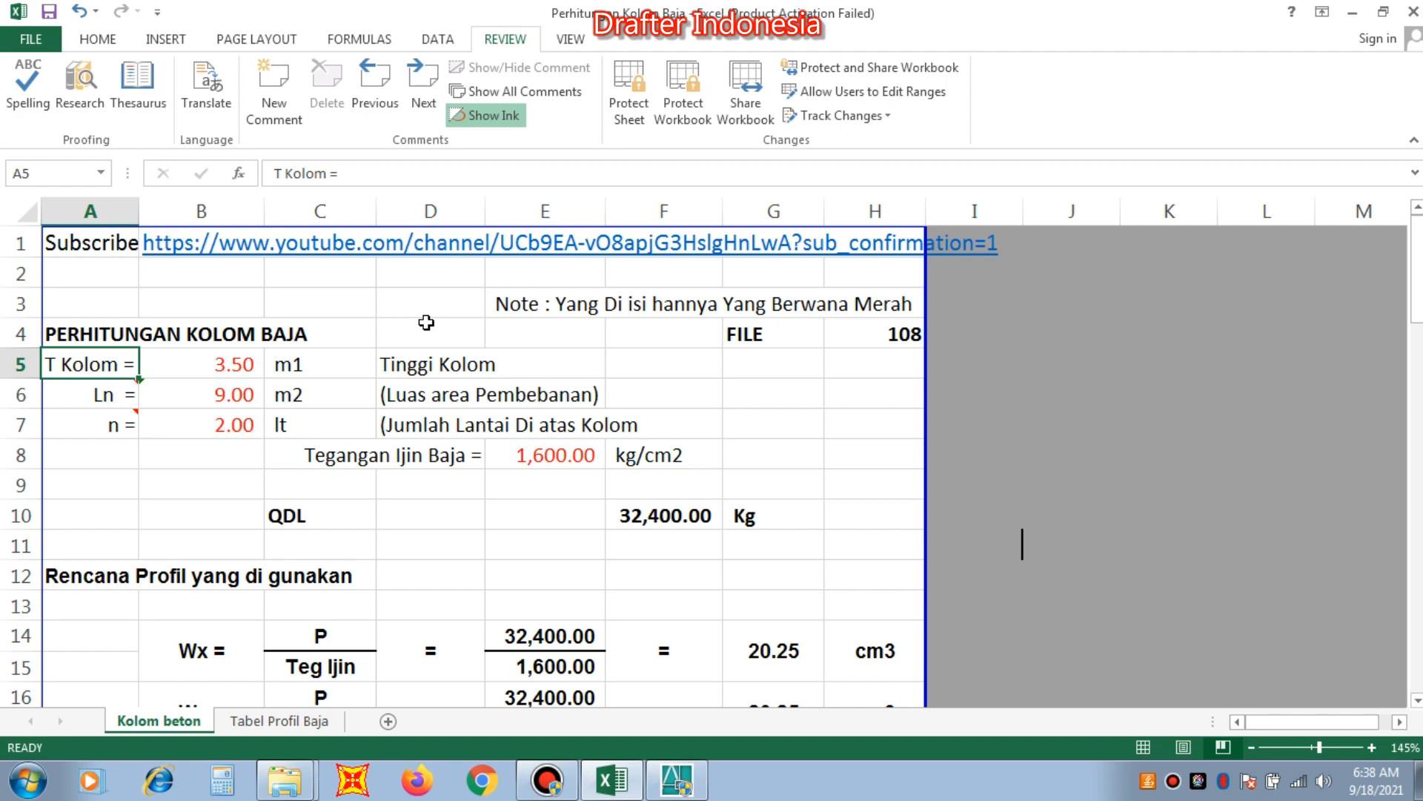
{"action": "key", "text": "Right"}
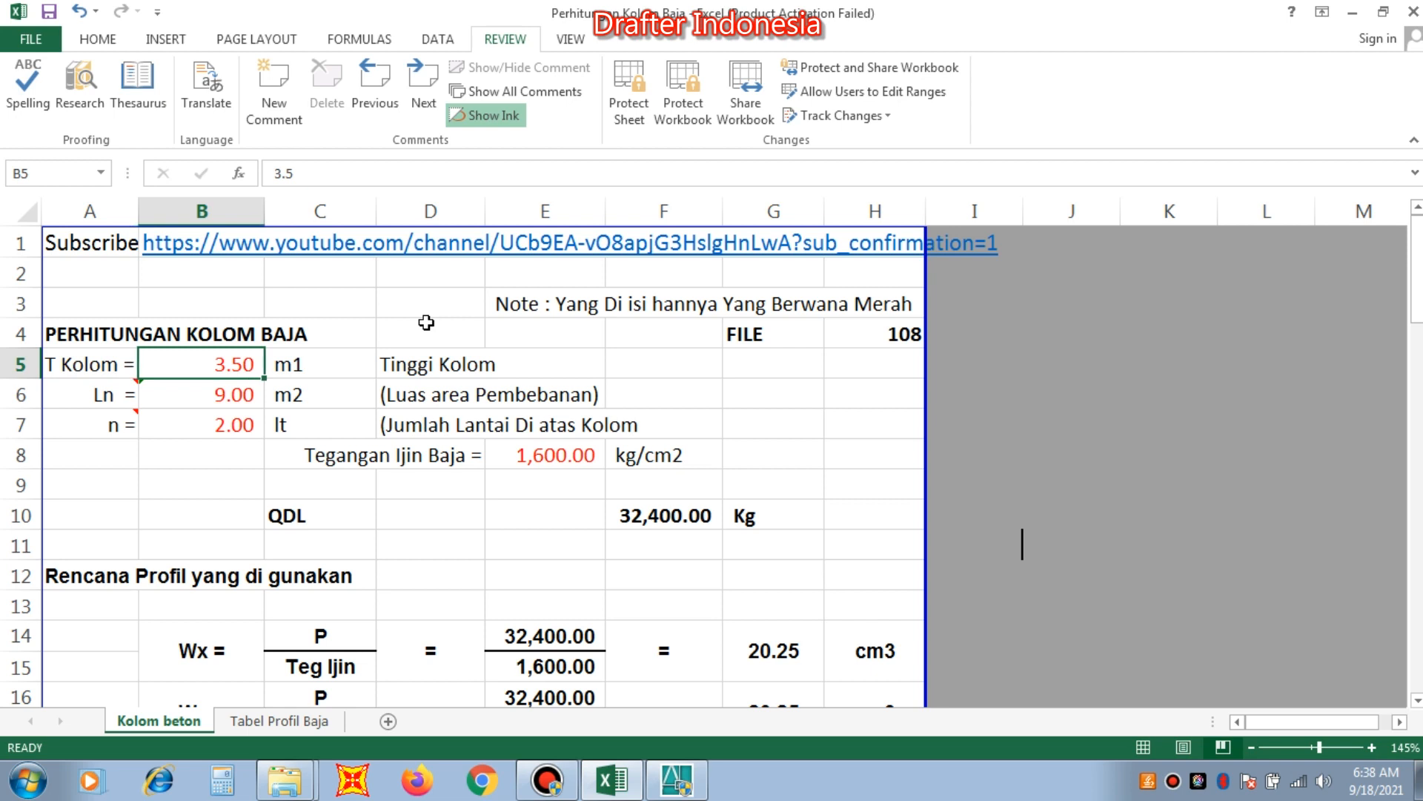
{"action": "key", "text": "Down"}
{"action": "key", "text": "Down"}
{"action": "key", "text": "Right"}
{"action": "key", "text": "Right"}
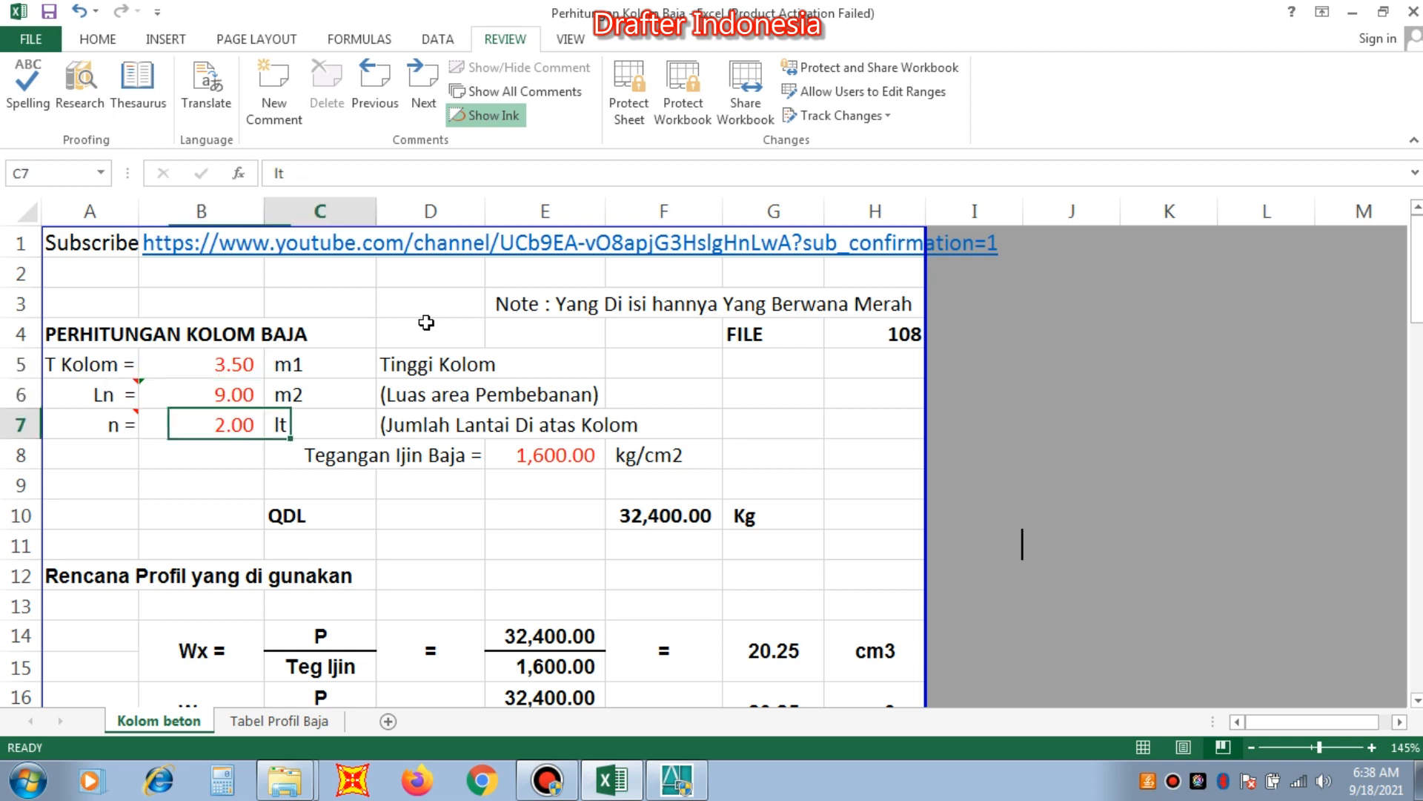
{"action": "key", "text": "Right"}
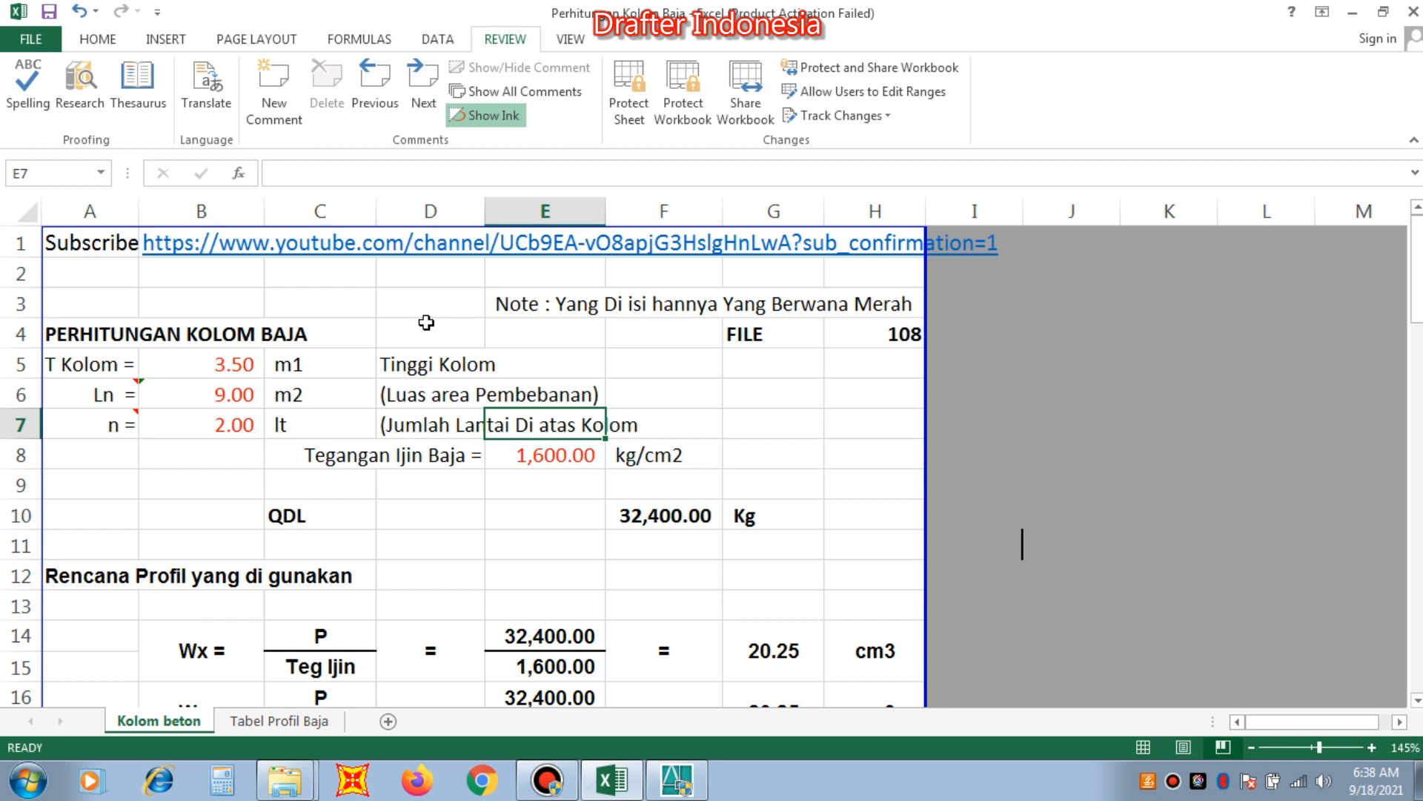
{"action": "key", "text": "Down"}
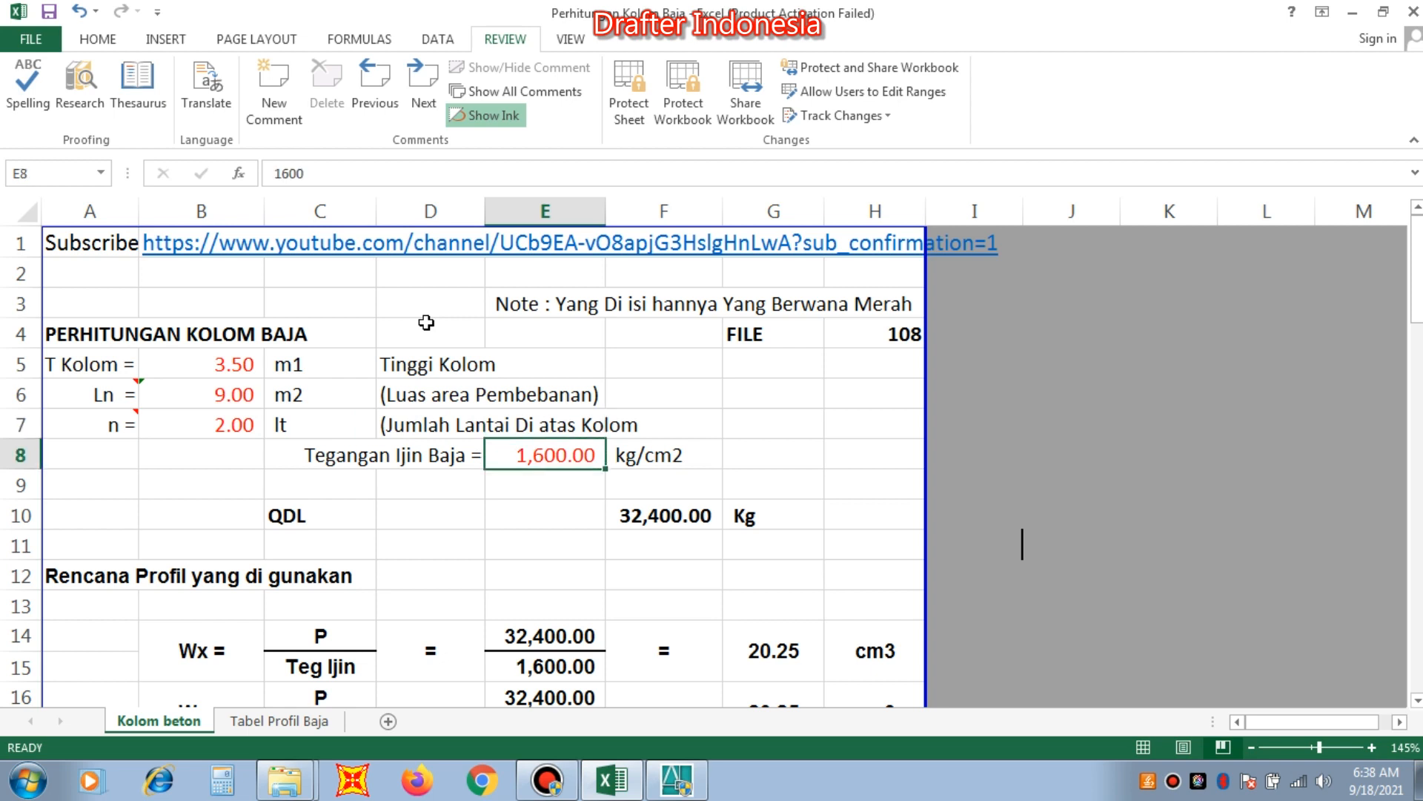
{"action": "key", "text": "Down"}
{"action": "key", "text": "Down"}
{"action": "key", "text": "Down"}
{"action": "key", "text": "Down"}
{"action": "key", "text": "Down"}
{"action": "key", "text": "Down"}
{"action": "key", "text": "Down"}
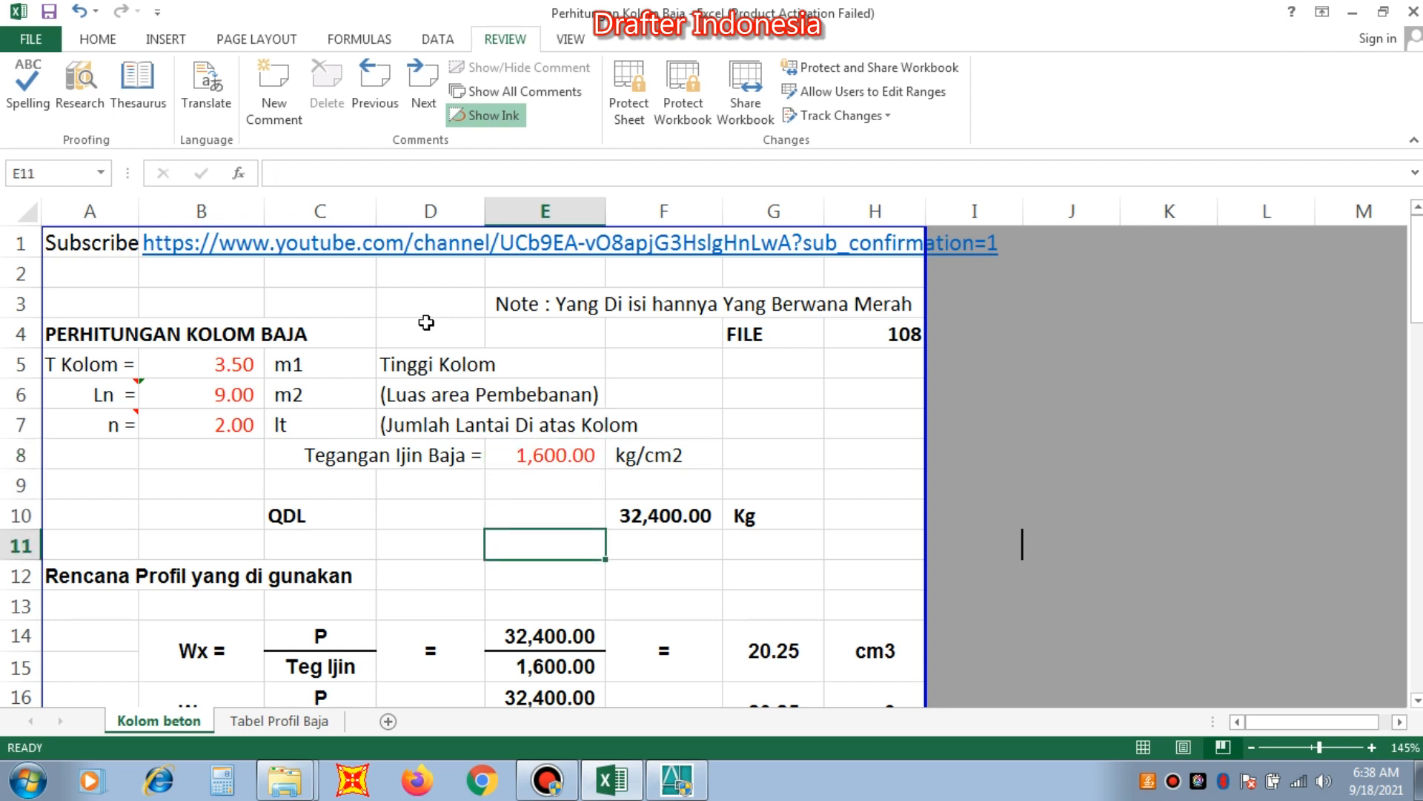
{"action": "key", "text": "Down"}
{"action": "key", "text": "Down"}
{"action": "key", "text": "Down"}
{"action": "key", "text": "Down"}
{"action": "key", "text": "Down"}
{"action": "key", "text": "Down"}
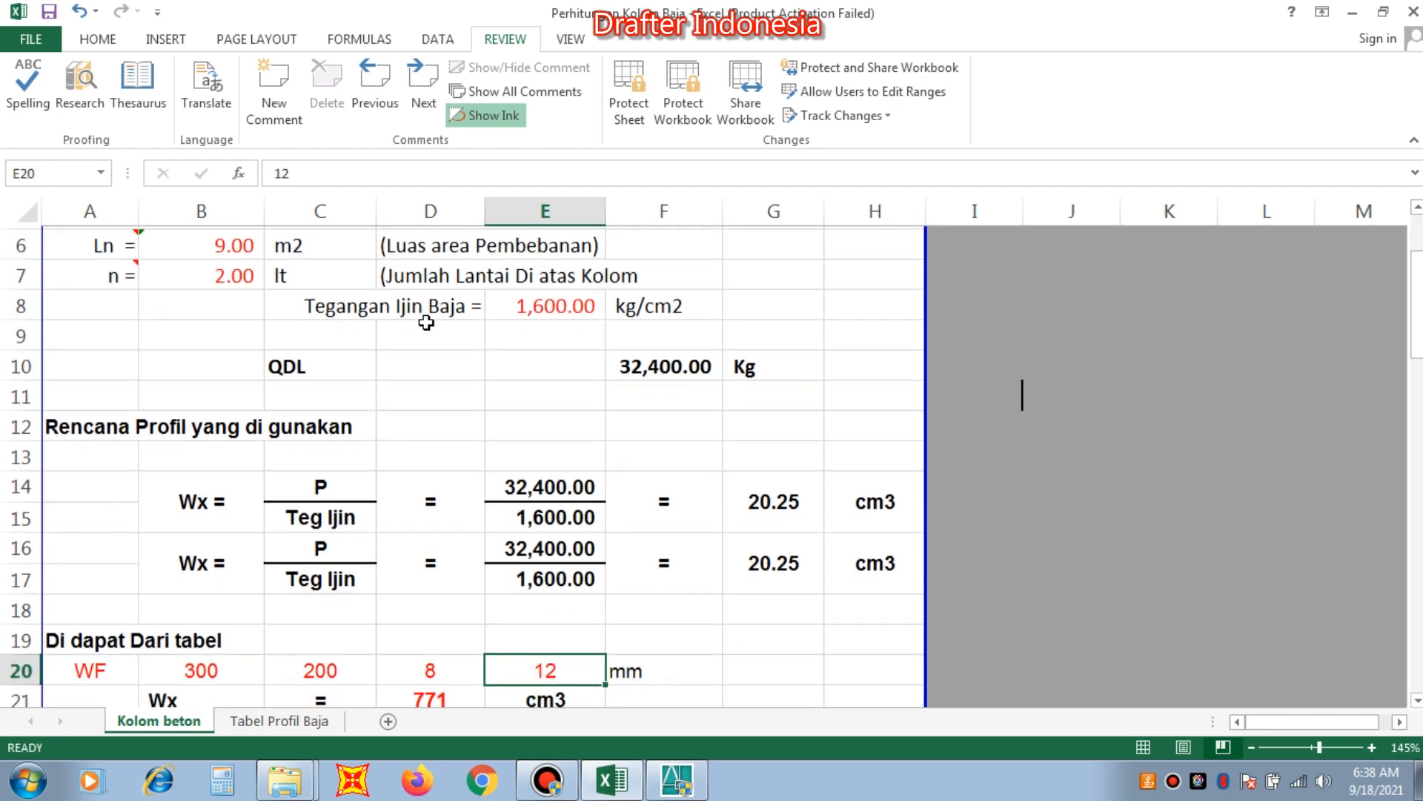
{"action": "key", "text": "Up"}
{"action": "key", "text": "Up"}
{"action": "key", "text": "Up"}
{"action": "key", "text": "Up"}
{"action": "key", "text": "Up"}
{"action": "key", "text": "Up"}
{"action": "key", "text": "Up"}
{"action": "key", "text": "Up"}
{"action": "key", "text": "Up"}
{"action": "key", "text": "Up"}
{"action": "key", "text": "Up"}
{"action": "key", "text": "Up"}
{"action": "key", "text": "Up"}
{"action": "key", "text": "Up"}
{"action": "key", "text": "Up"}
{"action": "key", "text": "Up"}
{"action": "key", "text": "Up"}
{"action": "key", "text": "Up"}
{"action": "key", "text": "Up"}
{"action": "key", "text": "Up"}
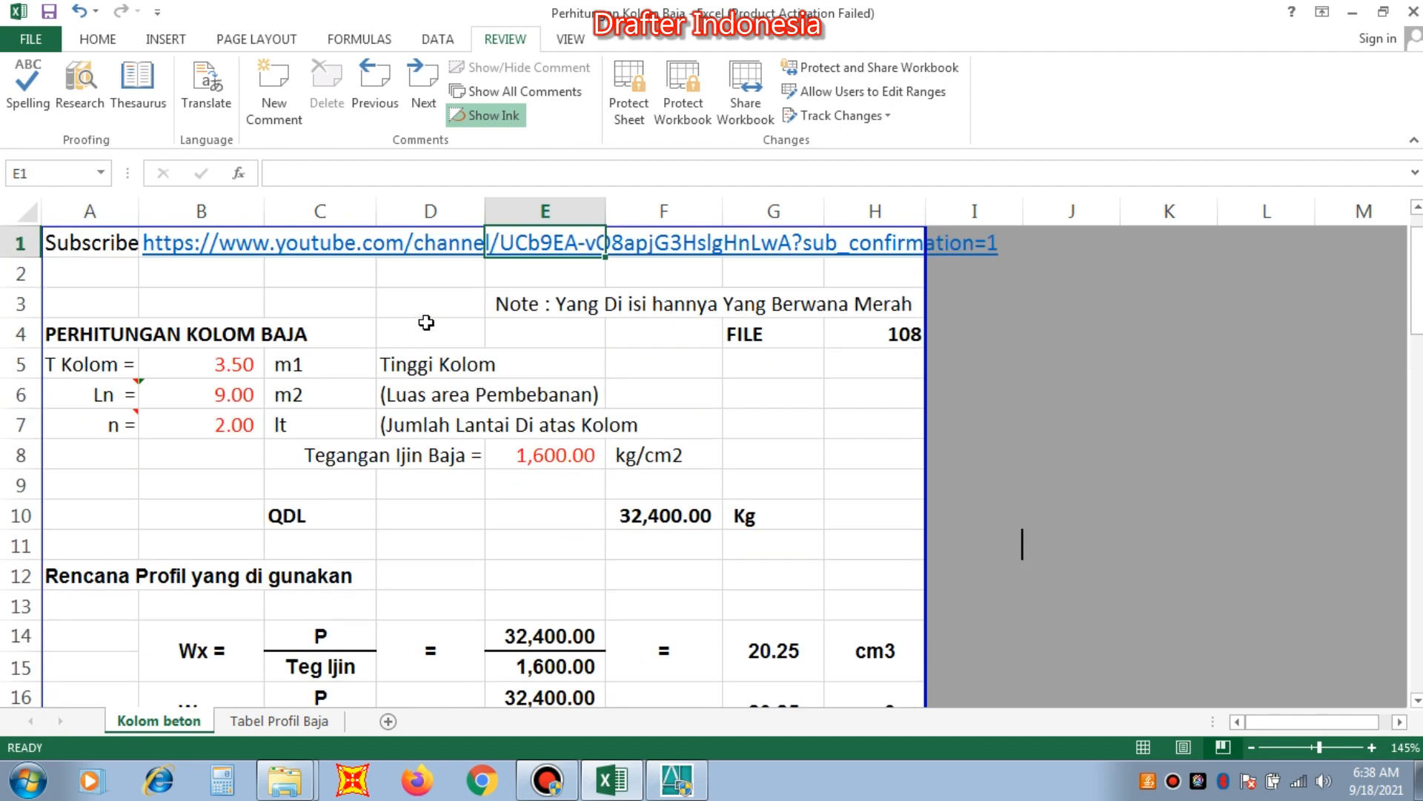
{"action": "key", "text": "Down"}
{"action": "key", "text": "Down"}
Examine the formula behind the load area Ln in cell B6 and its description.
{"action": "key", "text": "Down"}
{"action": "key", "text": "Down"}
{"action": "key", "text": "Down"}
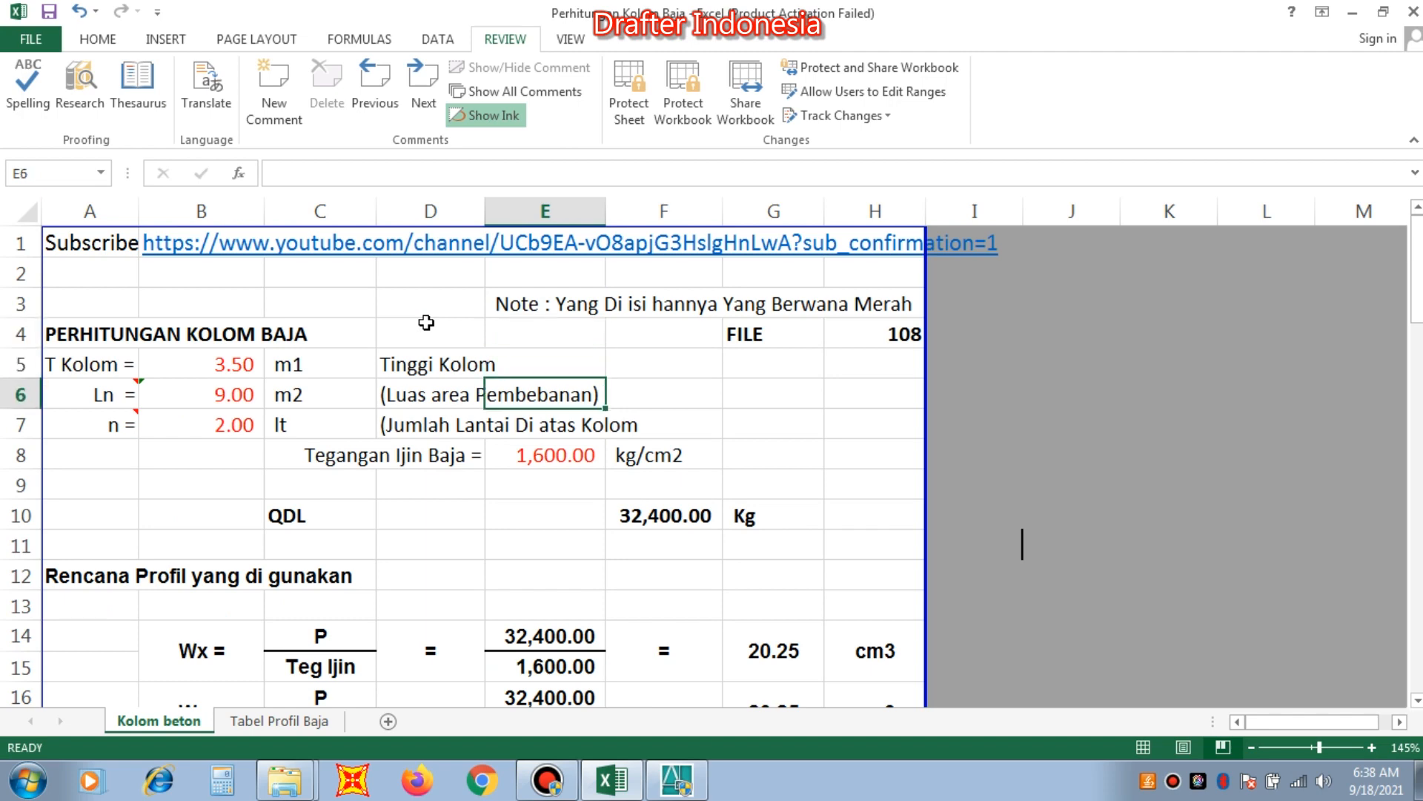
{"action": "key", "text": "Left"}
{"action": "key", "text": "Left"}
{"action": "key", "text": "Left"}
{"action": "key", "text": "Up"}
{"action": "key", "text": "Down"}
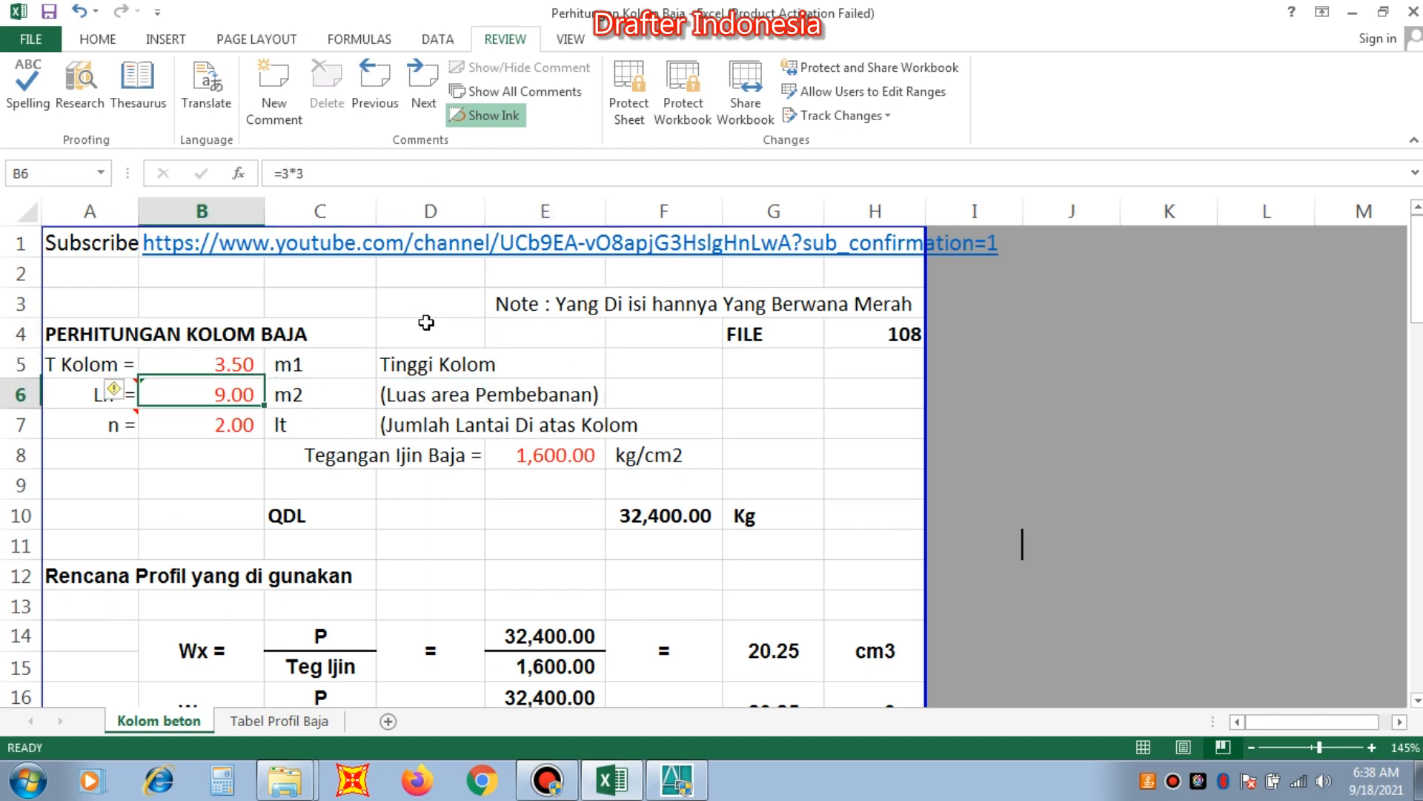
{"action": "key", "text": "Right"}
{"action": "key", "text": "Right"}
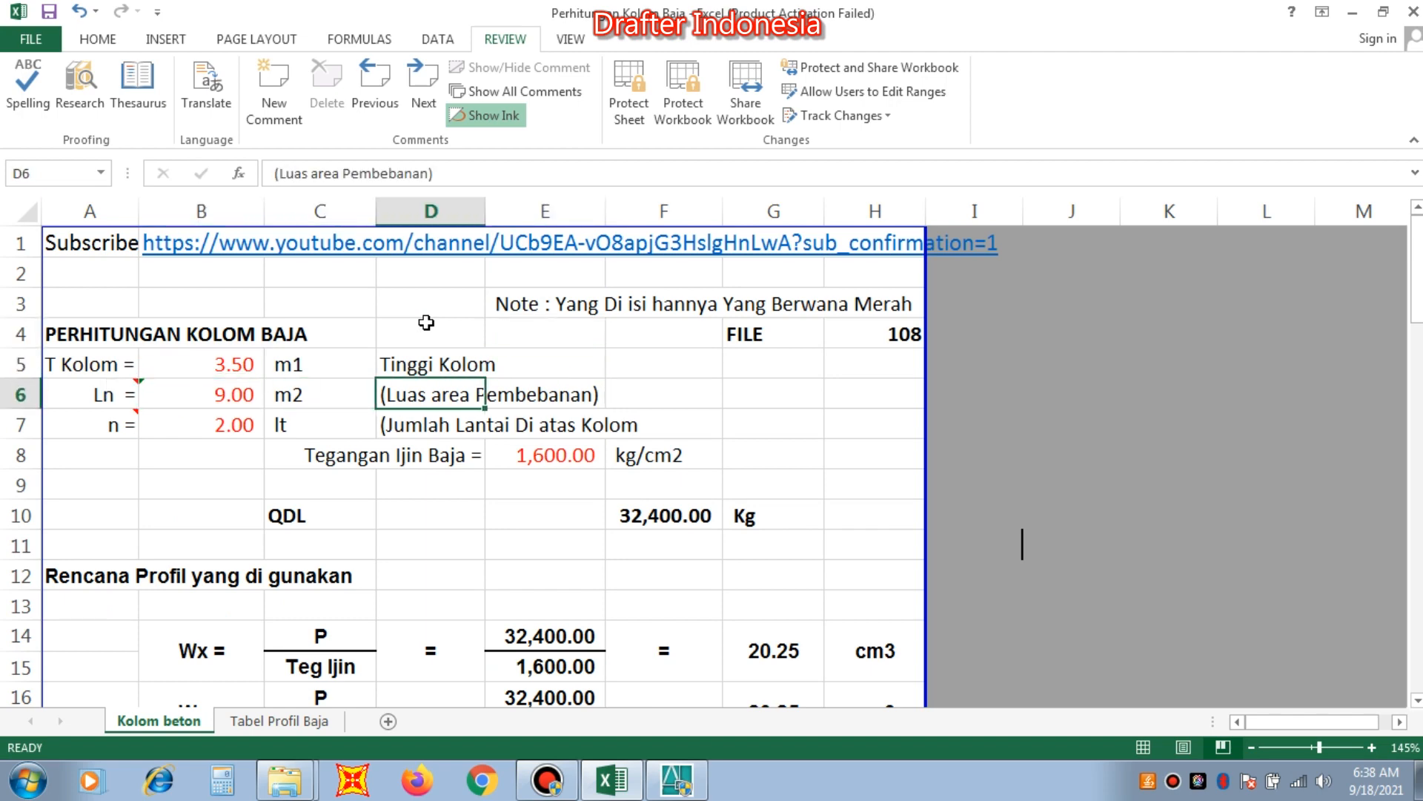
{"action": "key", "text": "Up"}
{"action": "key", "text": "Down"}
{"action": "key", "text": "Left"}
{"action": "key", "text": "Left"}
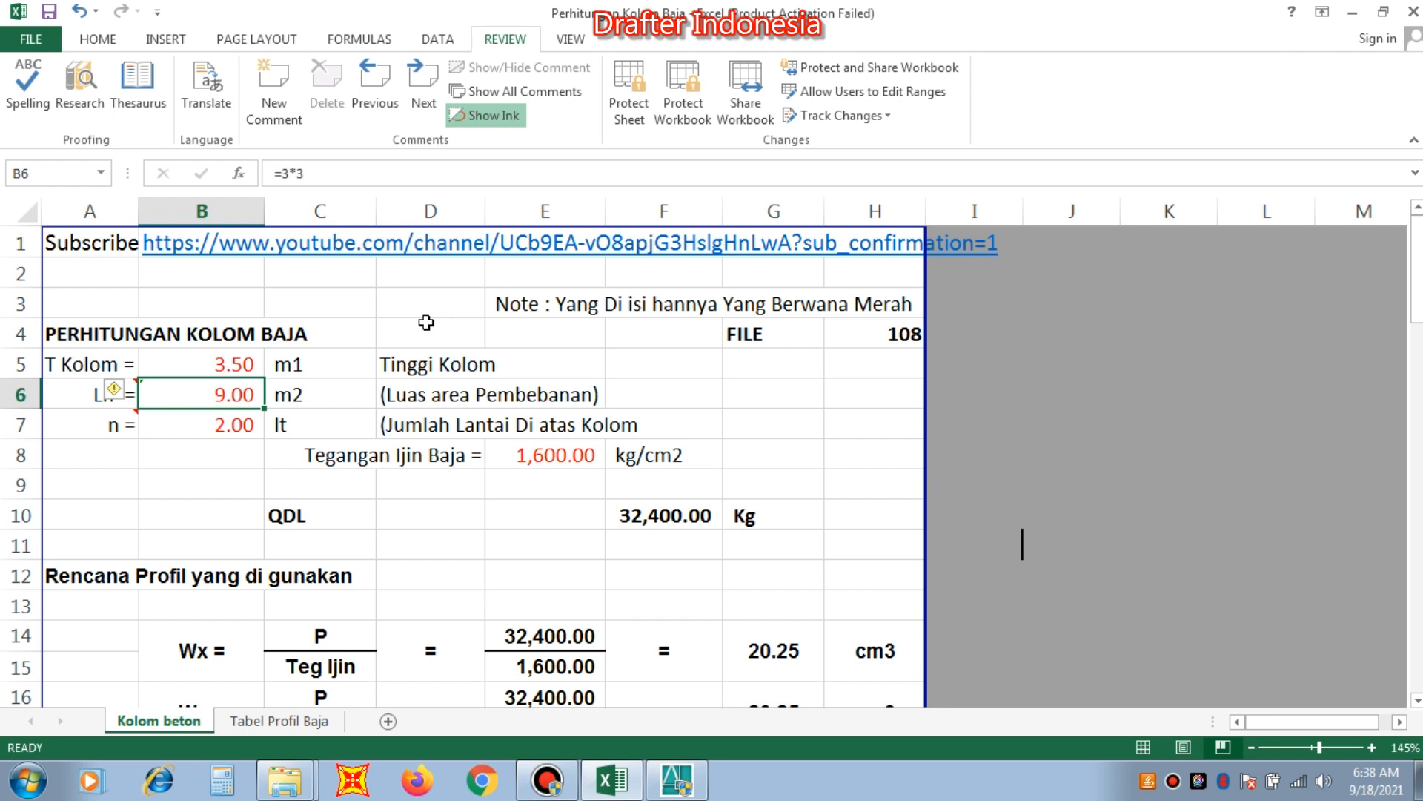
Examine the section modulus calculation, the table-derived WF profile data and the CEK TEGANGAN stress check.
{"action": "key", "text": "Right"}
{"action": "key", "text": "Down"}
{"action": "key", "text": "Down"}
{"action": "key", "text": "Down"}
{"action": "key", "text": "Down"}
{"action": "key", "text": "Down"}
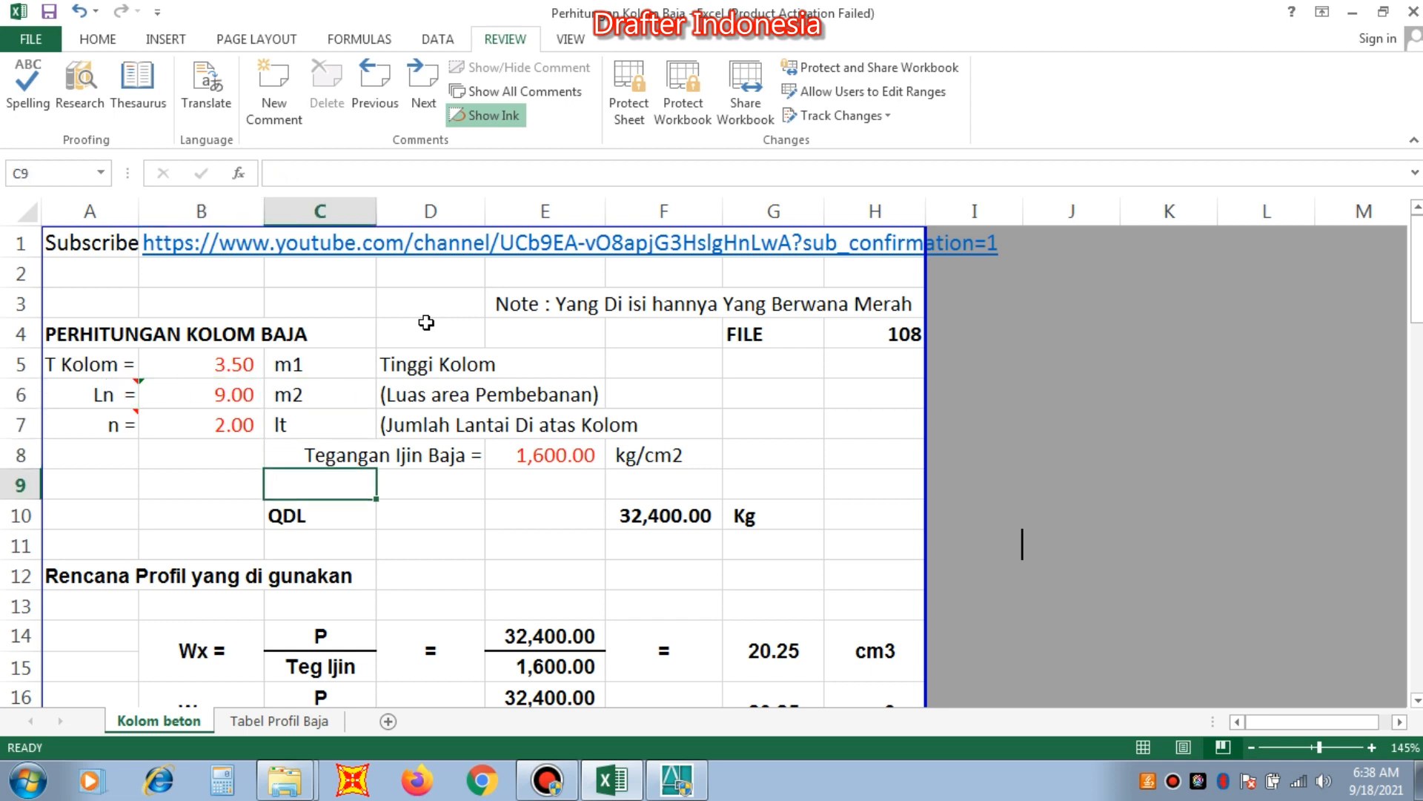
{"action": "key", "text": "Down"}
{"action": "key", "text": "Down"}
{"action": "key", "text": "Down"}
{"action": "key", "text": "Down"}
{"action": "key", "text": "Right"}
{"action": "key", "text": "Right"}
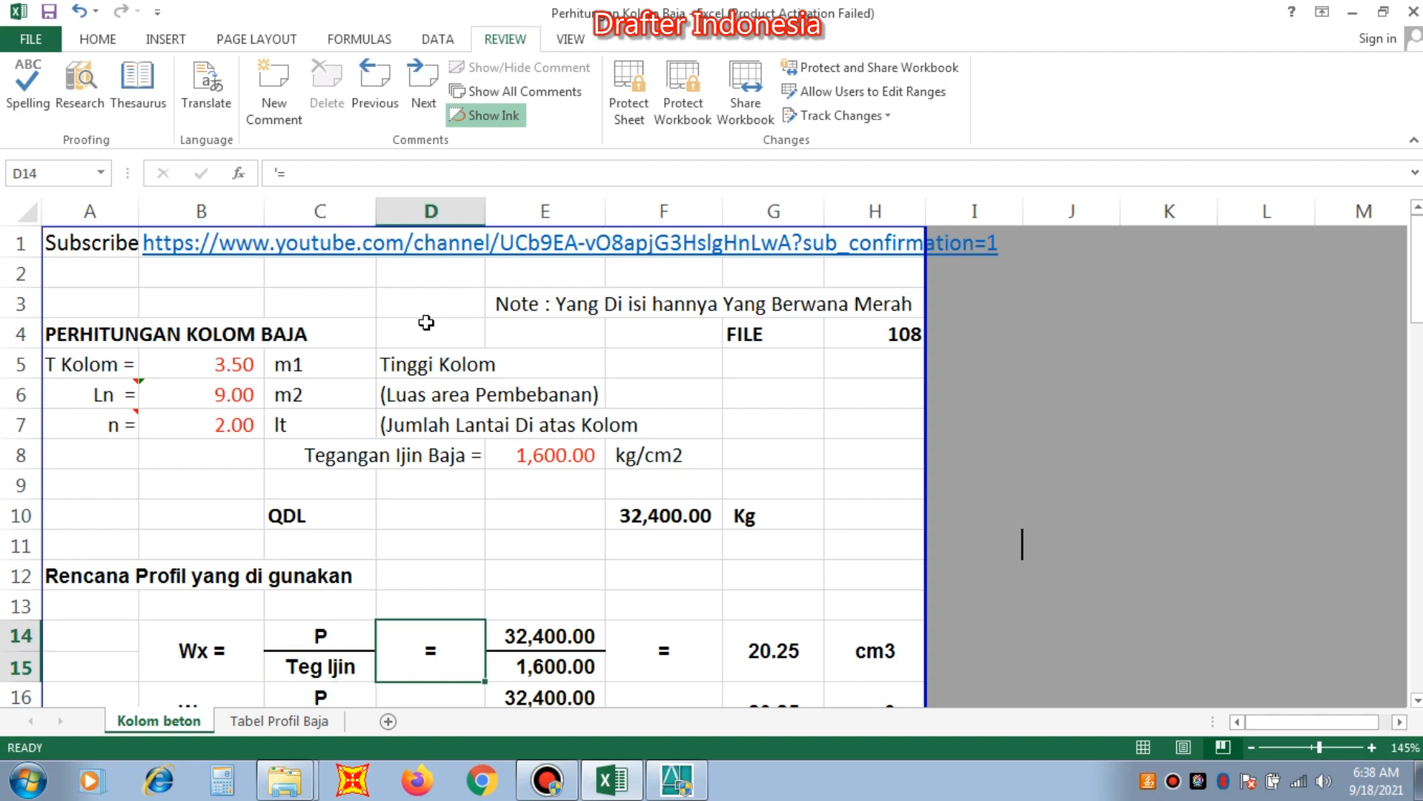
{"action": "key", "text": "Up"}
{"action": "key", "text": "Down"}
{"action": "key", "text": "Down"}
{"action": "key", "text": "Down"}
{"action": "key", "text": "Down"}
{"action": "key", "text": "Down"}
{"action": "key", "text": "Down"}
{"action": "key", "text": "Down"}
{"action": "key", "text": "Down"}
{"action": "key", "text": "Down"}
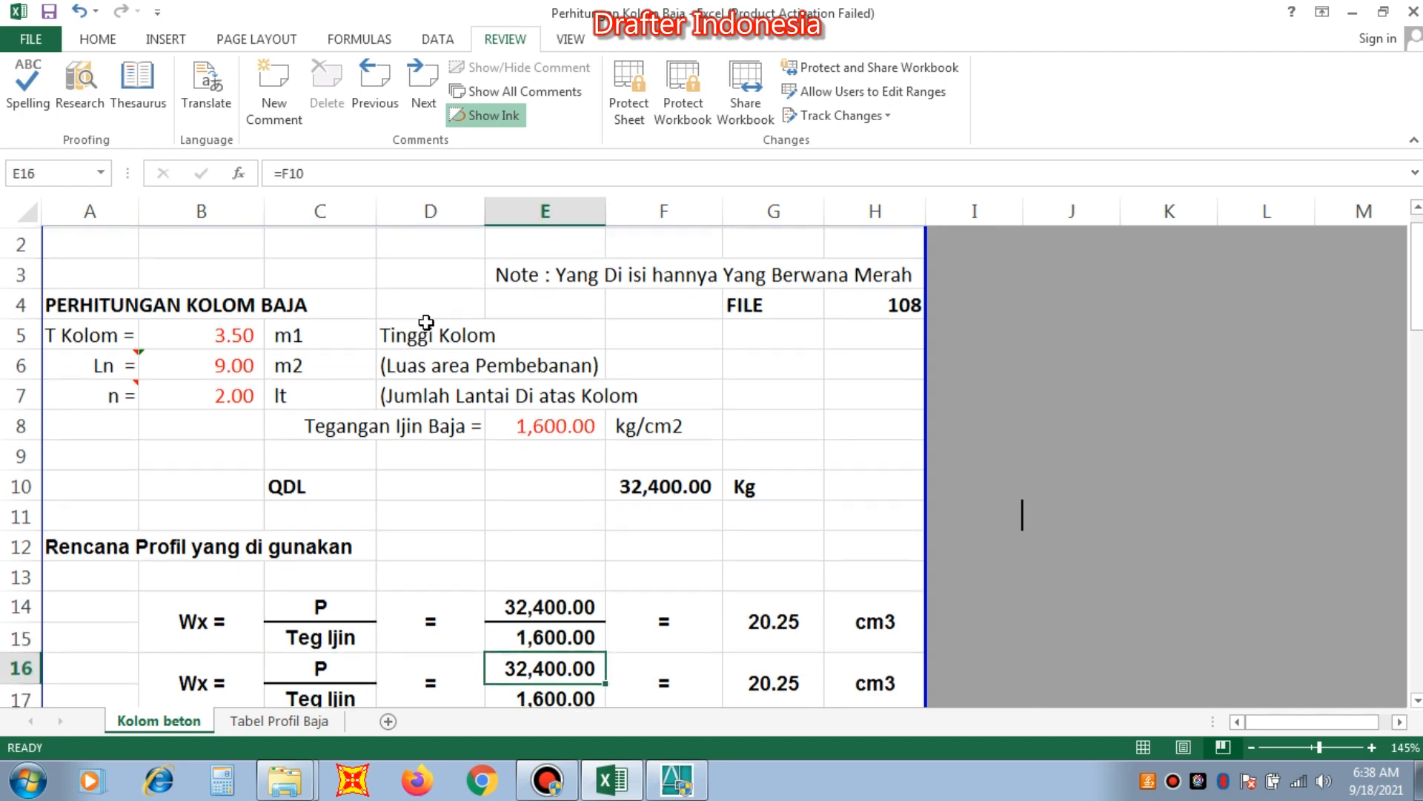
{"action": "key", "text": "Down"}
{"action": "key", "text": "Down"}
{"action": "key", "text": "Down"}
{"action": "key", "text": "Down"}
{"action": "key", "text": "Down"}
{"action": "key", "text": "Down"}
{"action": "key", "text": "Down"}
{"action": "key", "text": "Down"}
{"action": "key", "text": "Down"}
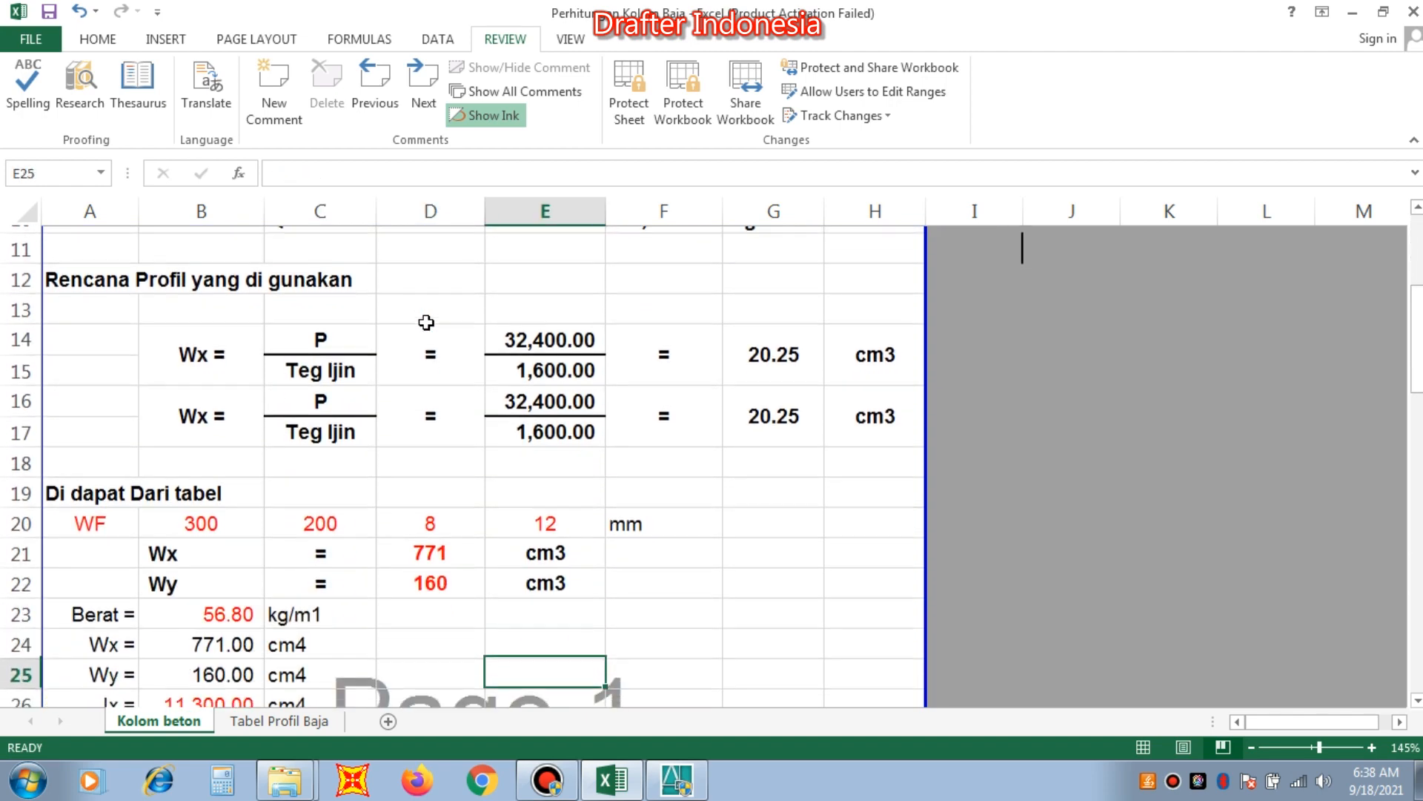
{"action": "key", "text": "Up"}
{"action": "key", "text": "Up"}
{"action": "key", "text": "Up"}
{"action": "key", "text": "Up"}
{"action": "key", "text": "Up"}
{"action": "key", "text": "Up"}
{"action": "key", "text": "Up"}
{"action": "key", "text": "Up"}
{"action": "key", "text": "Up"}
{"action": "key", "text": "Up"}
{"action": "key", "text": "Up"}
{"action": "key", "text": "Up"}
{"action": "key", "text": "Up"}
{"action": "key", "text": "Up"}
{"action": "key", "text": "Up"}
{"action": "key", "text": "Up"}
{"action": "key", "text": "Up"}
{"action": "key", "text": "Up"}
{"action": "key", "text": "Up"}
{"action": "key", "text": "Up"}
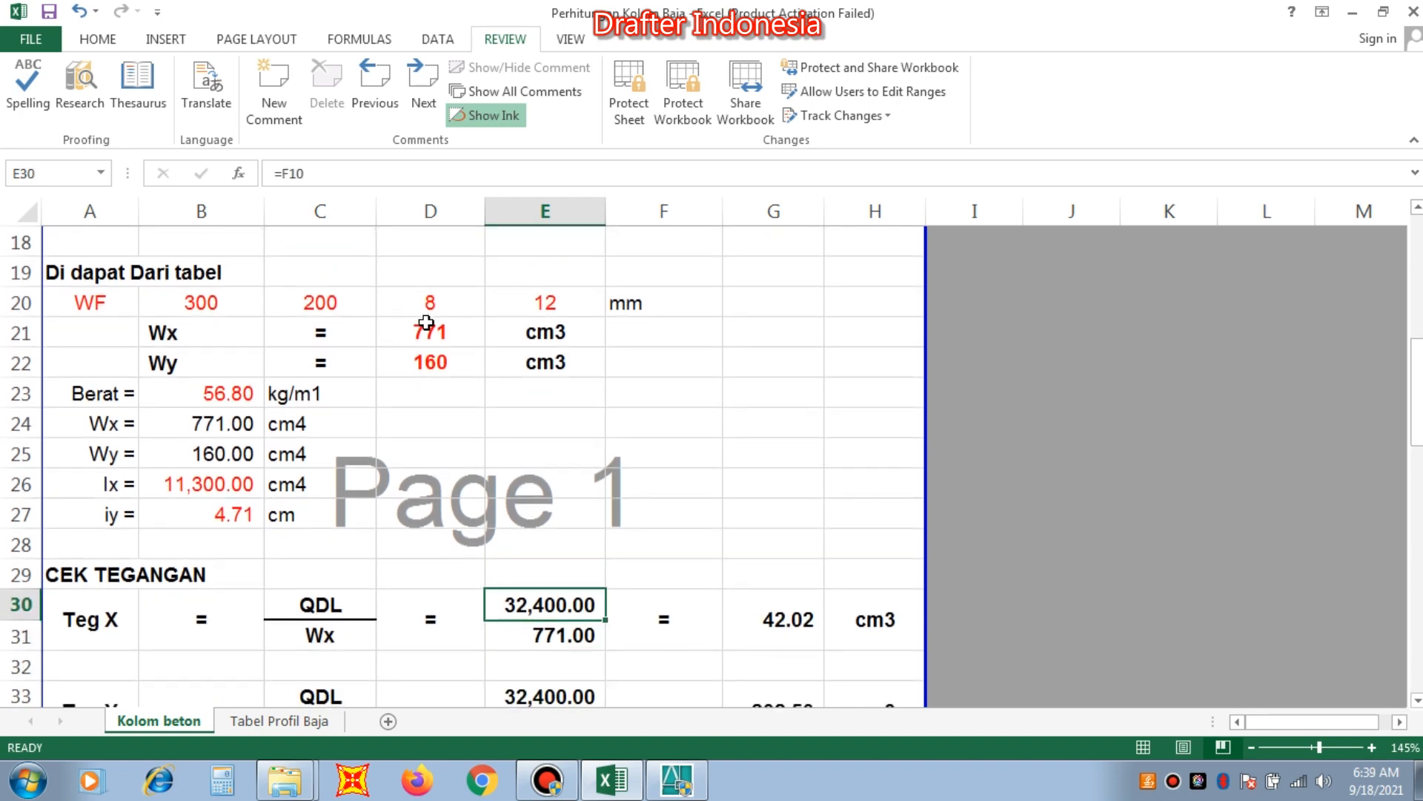
{"action": "key", "text": "Down"}
{"action": "key", "text": "Down"}
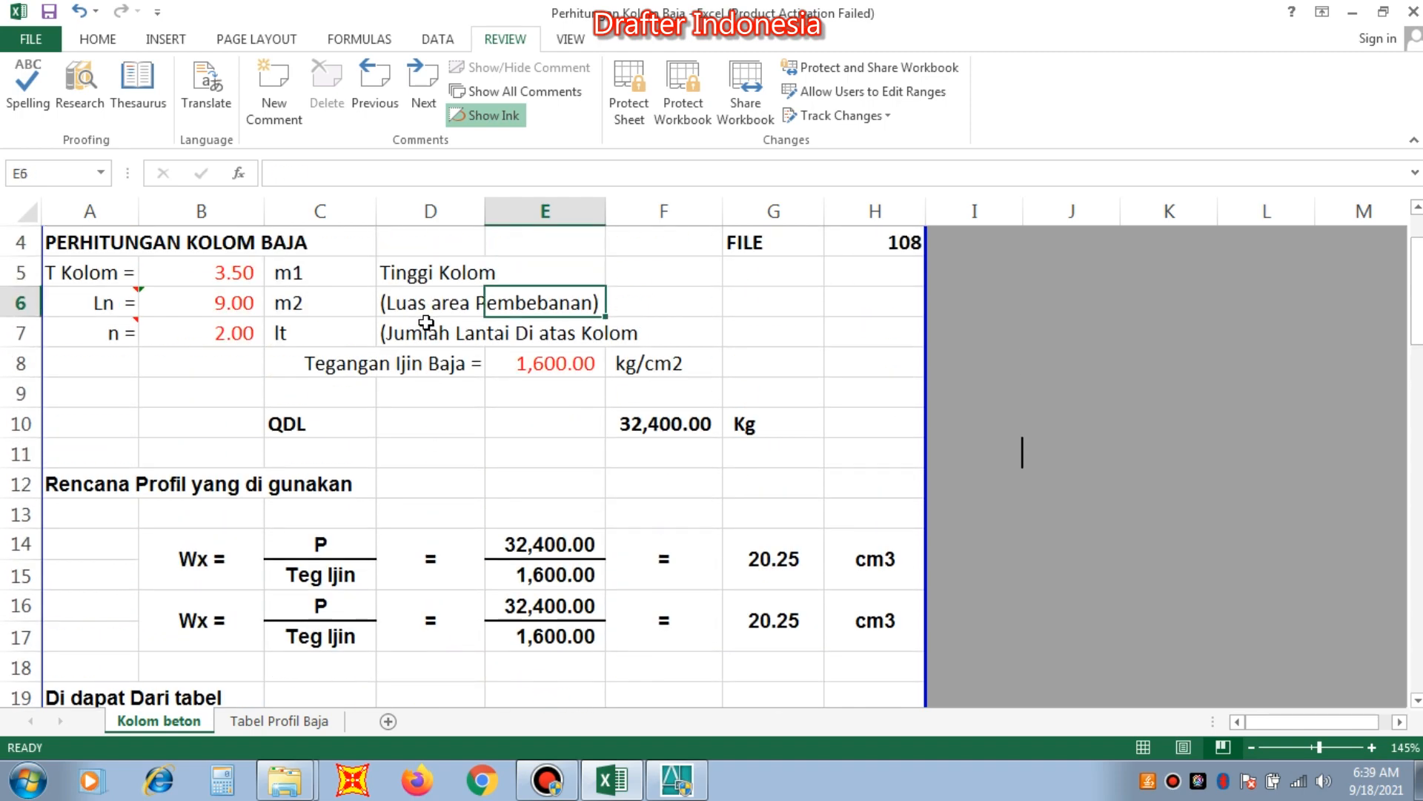
{"action": "key", "text": "Left"}
{"action": "key", "text": "Left"}
{"action": "key", "text": "Left"}
{"action": "key", "text": "Up"}
{"action": "key", "text": "Up"}
{"action": "key", "text": "Up"}
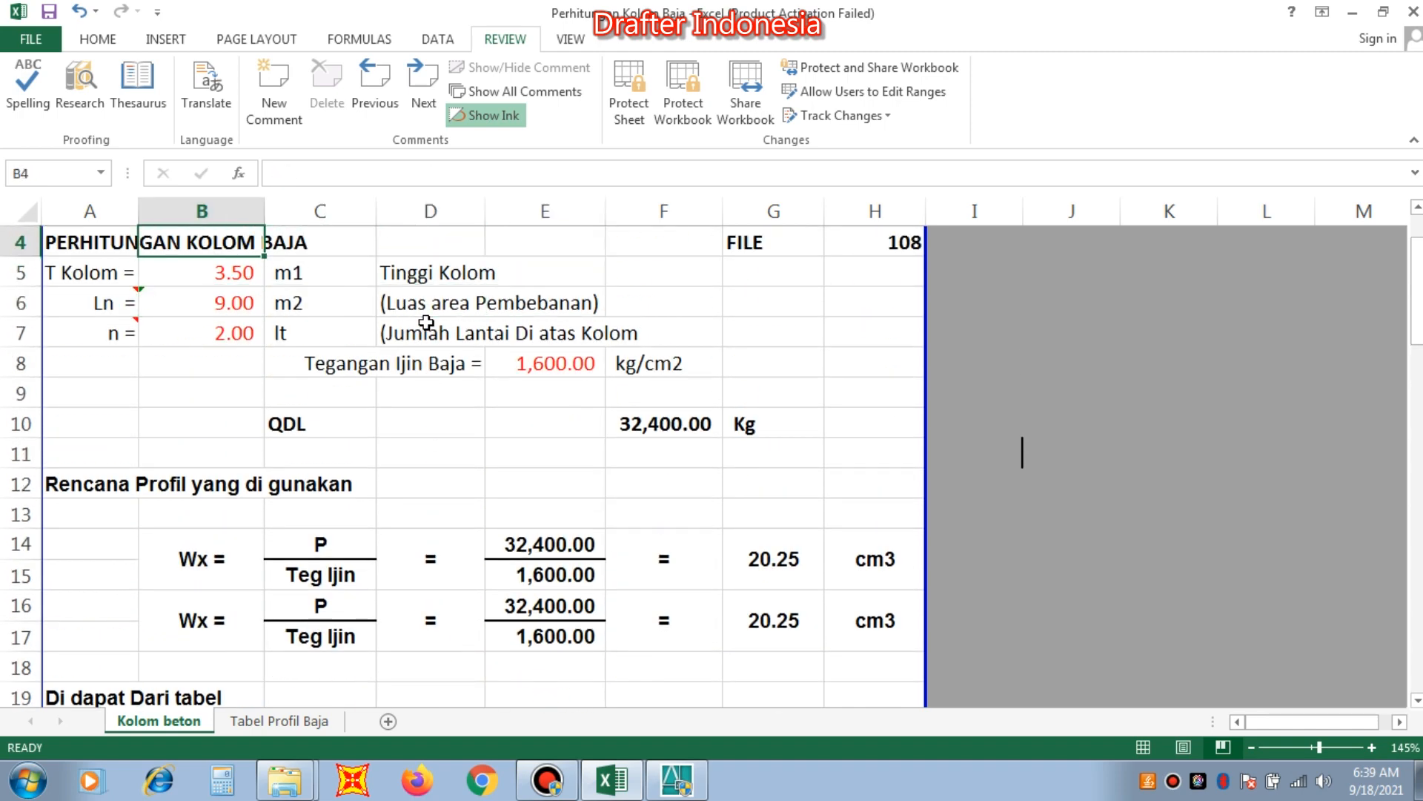
{"action": "key", "text": "Down"}
{"action": "key", "text": "Down"}
{"action": "key", "text": "Up"}
{"action": "key", "text": "Up"}
{"action": "key", "text": "Up"}
{"action": "key", "text": "Up"}
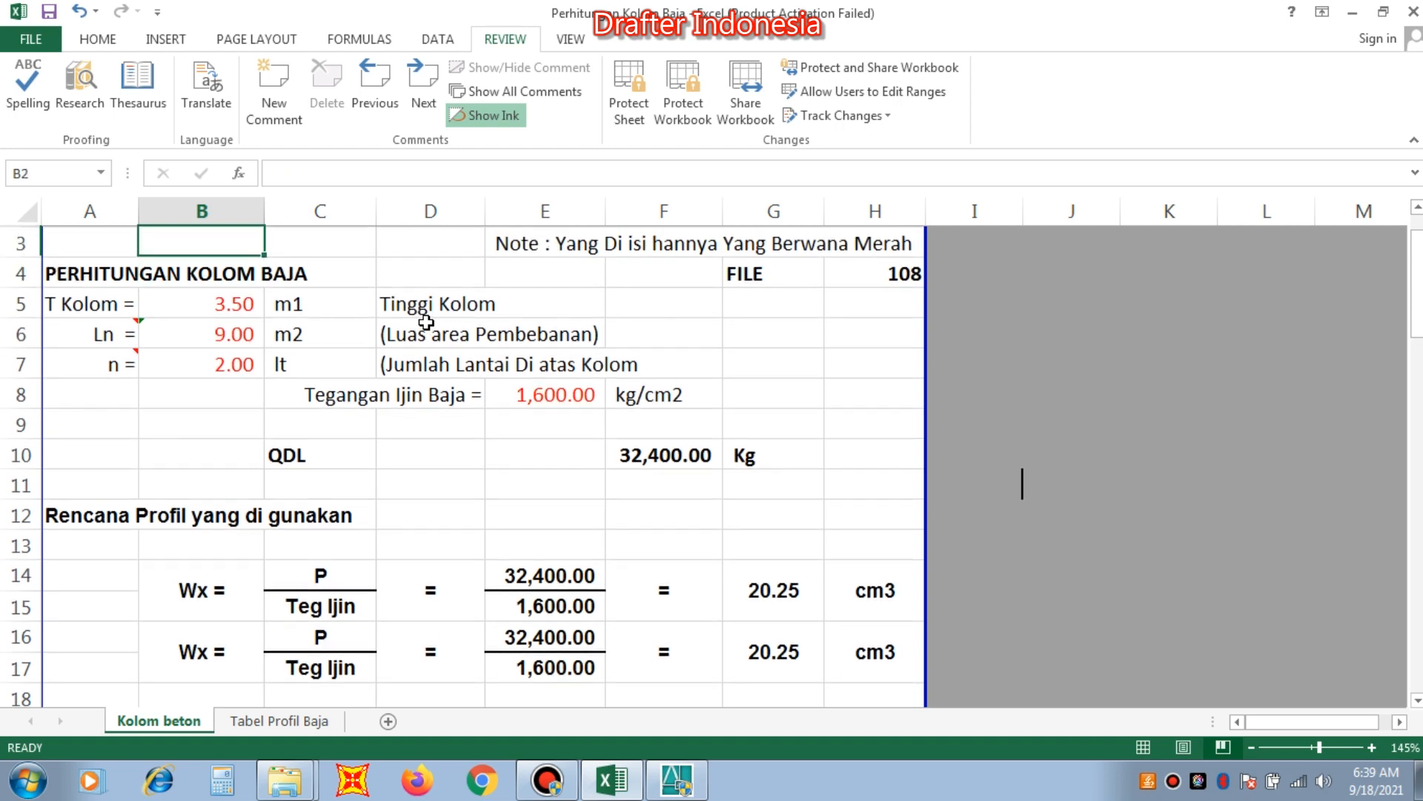
Set the column height T Kolom in cell B5 to 4 m, and return it to 3.5 m.
{"action": "key", "text": "Down"}
{"action": "key", "text": "Down"}
{"action": "key", "text": "Down"}
{"action": "key", "text": "Down"}
{"action": "key", "text": "Left"}
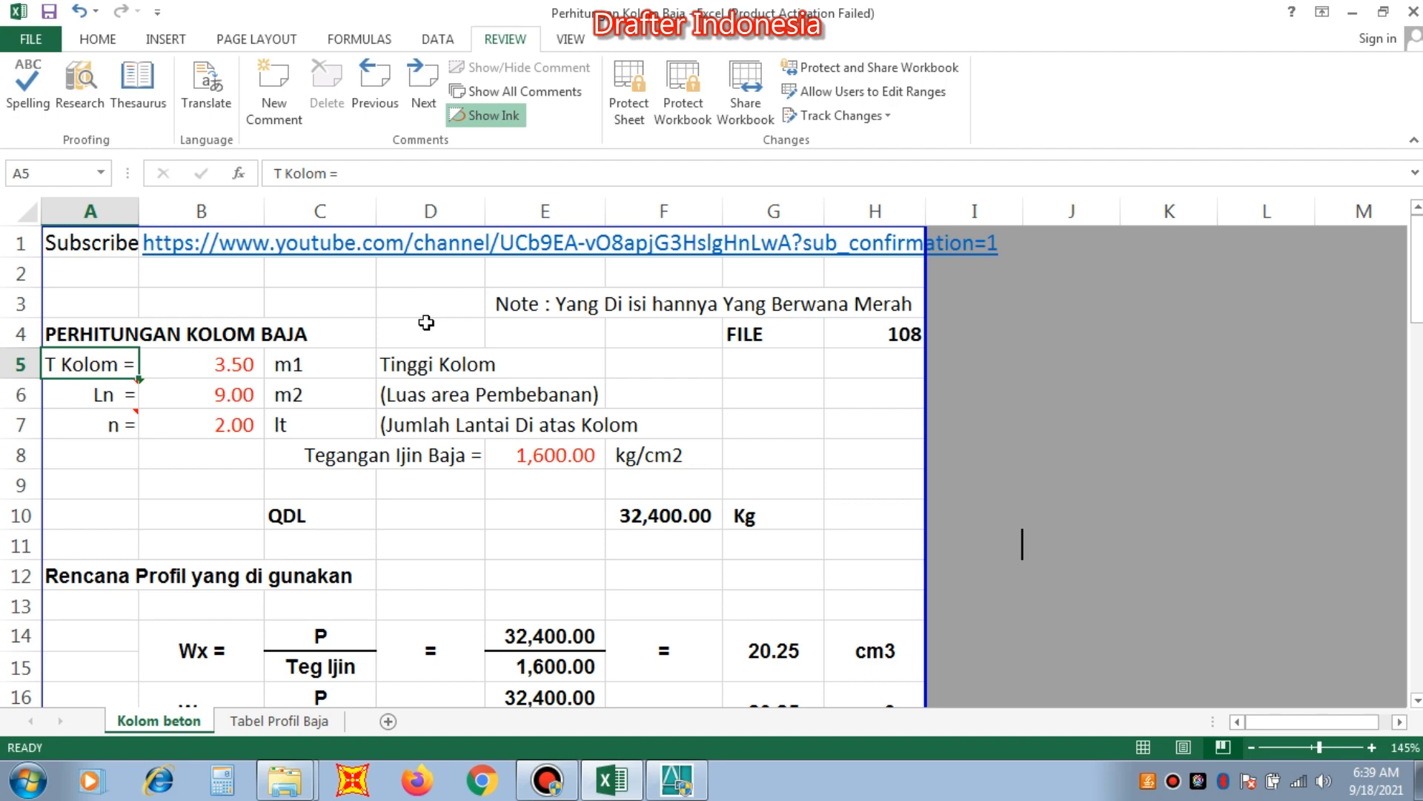
{"action": "key", "text": "Right"}
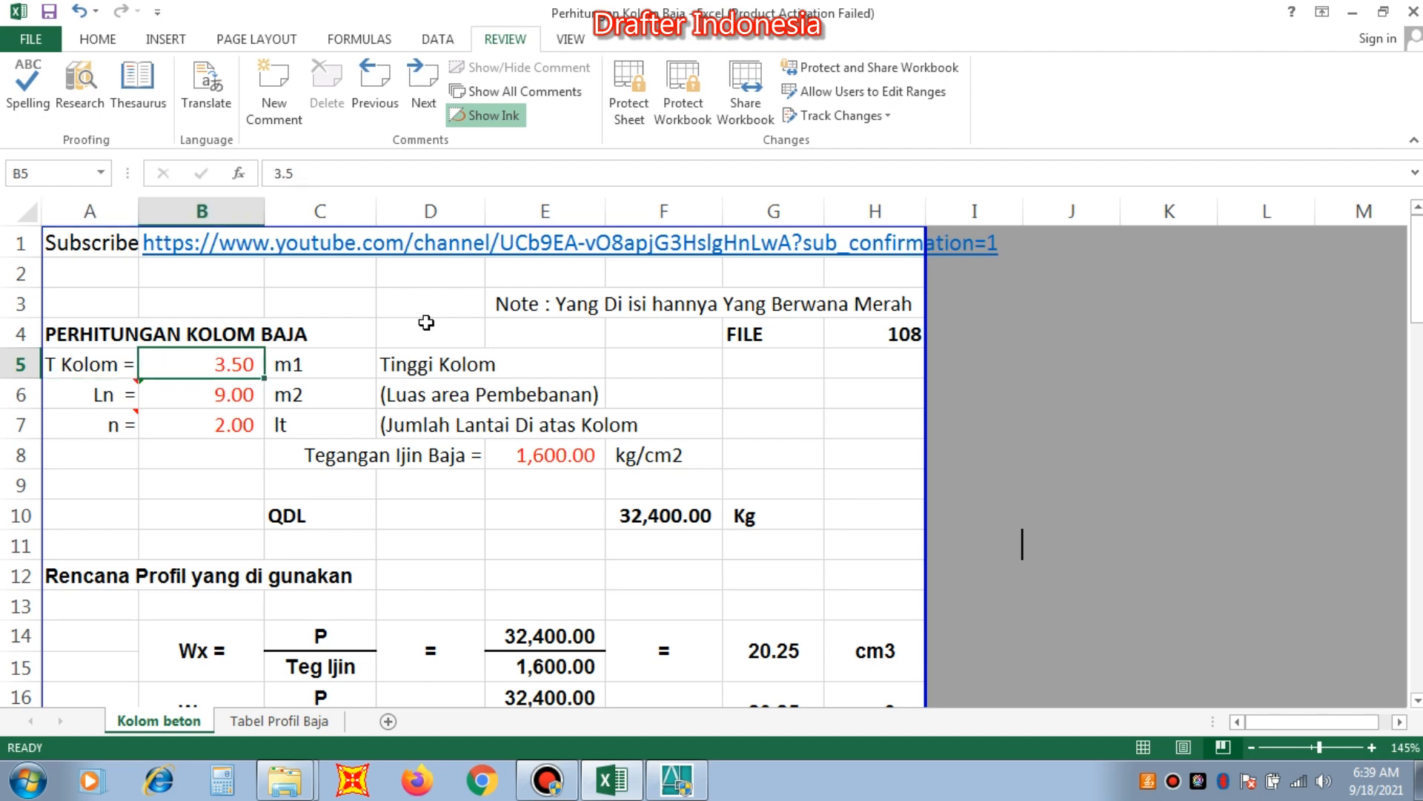
{"action": "type", "text": "4"}
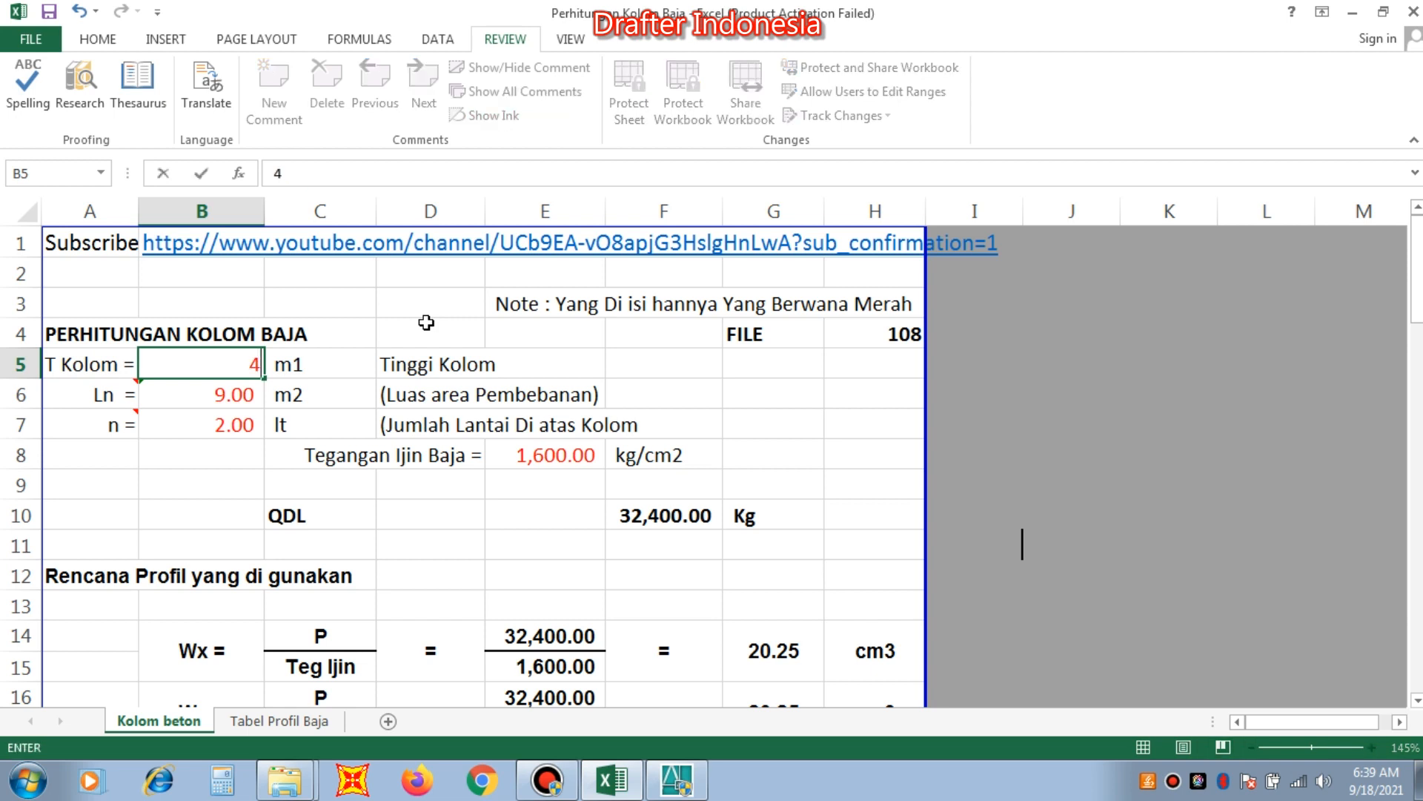
{"action": "key", "text": "Return"}
{"action": "key", "text": "Up"}
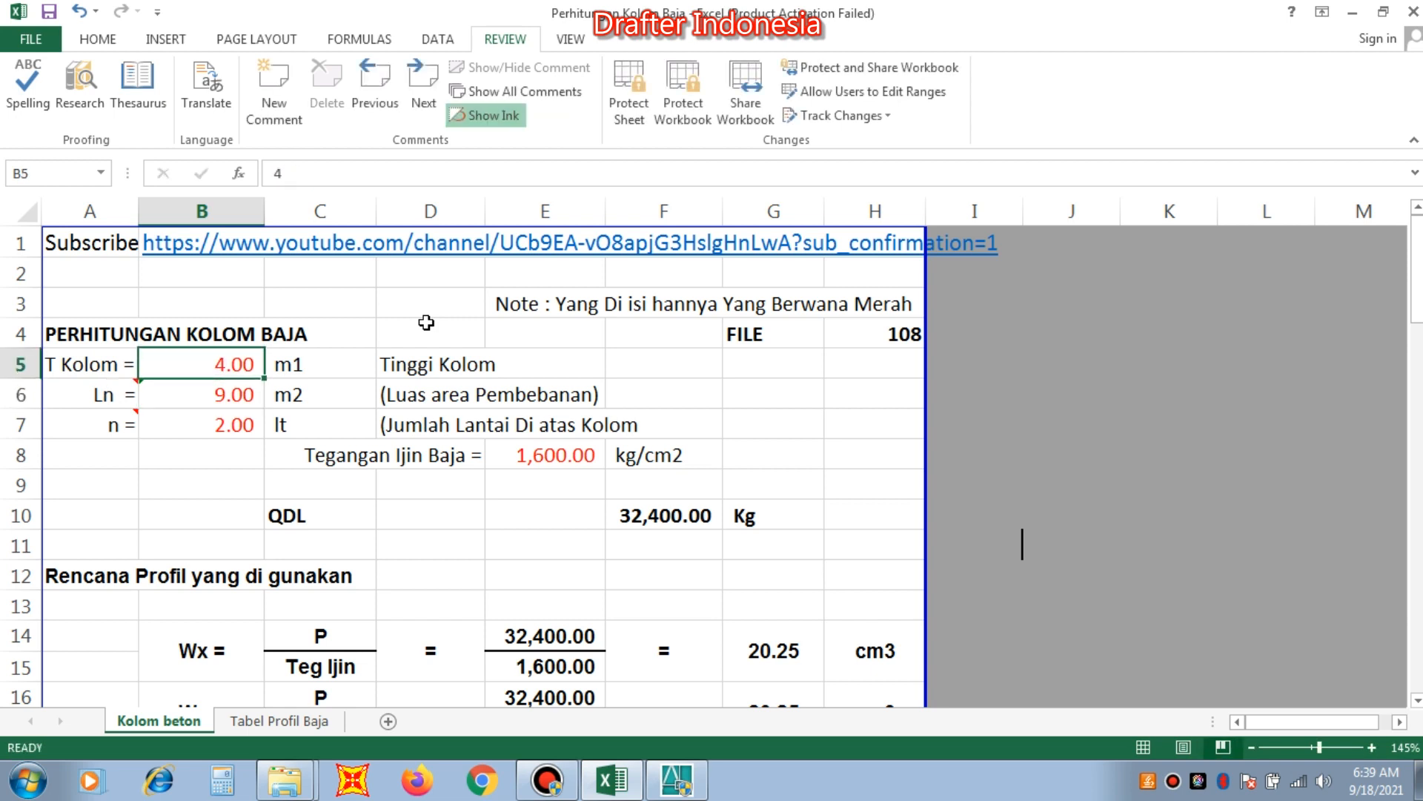
{"action": "type", "text": "3.5"}
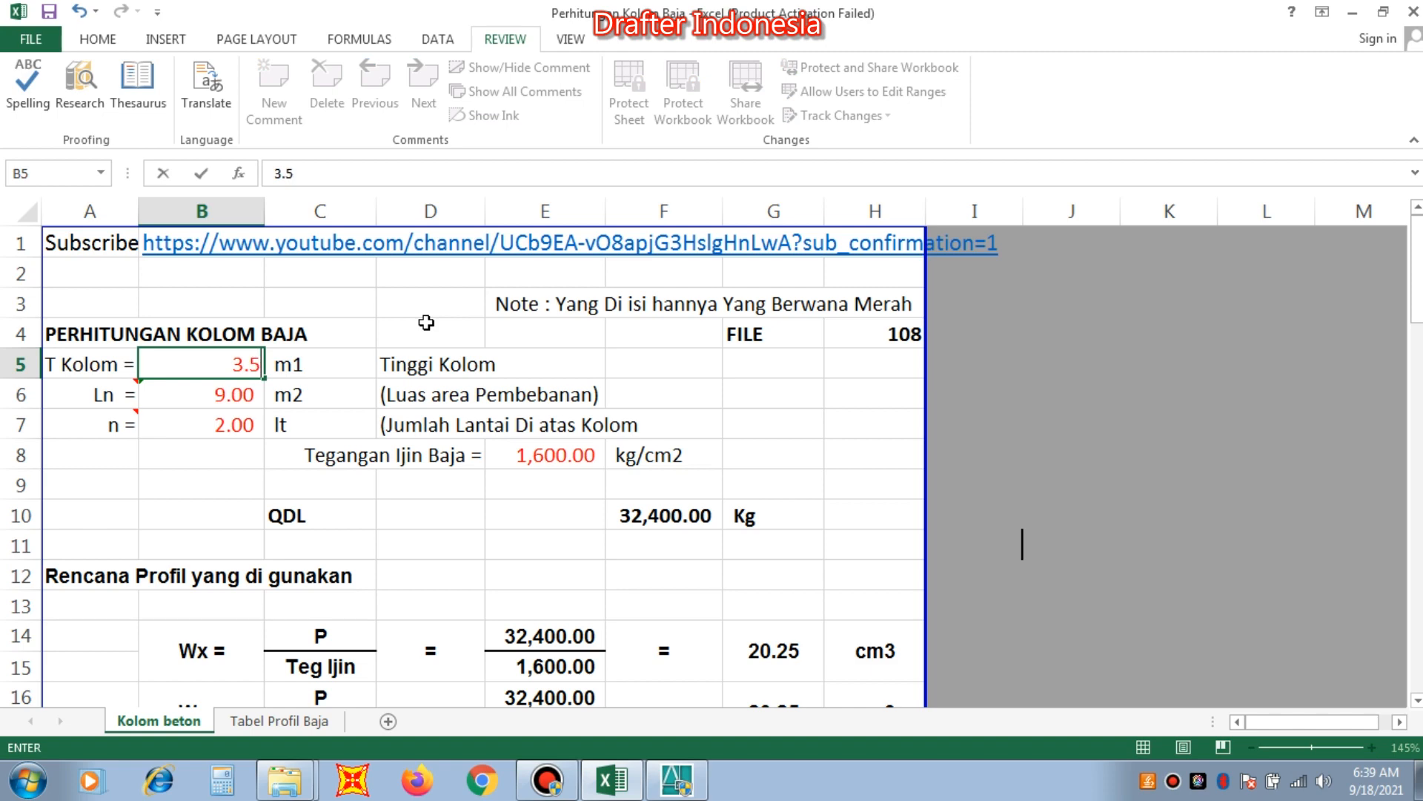
{"action": "key", "text": "Return"}
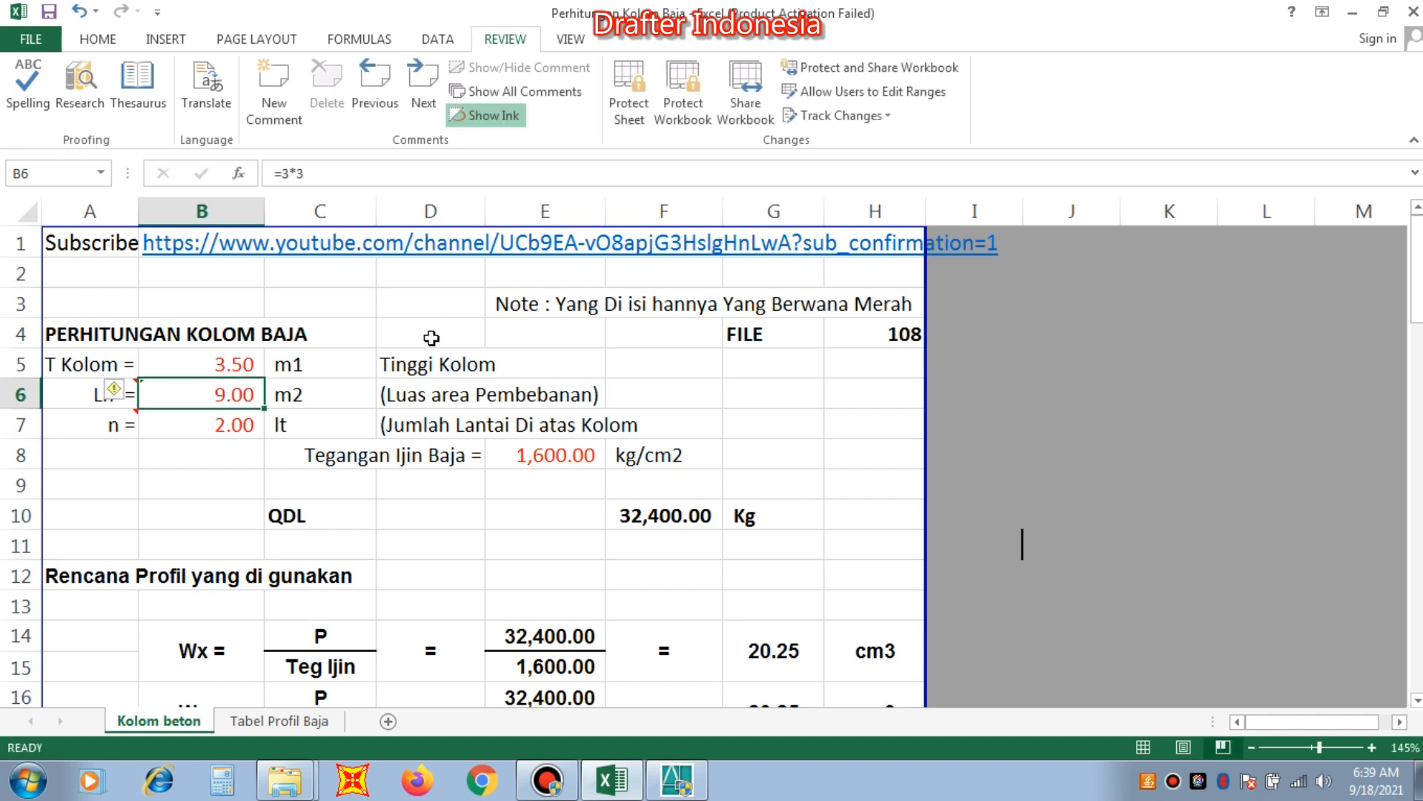
Examine the load area Ln formula in cell B6 and its description, along with the number of floors n.
{"action": "key", "text": "Down"}
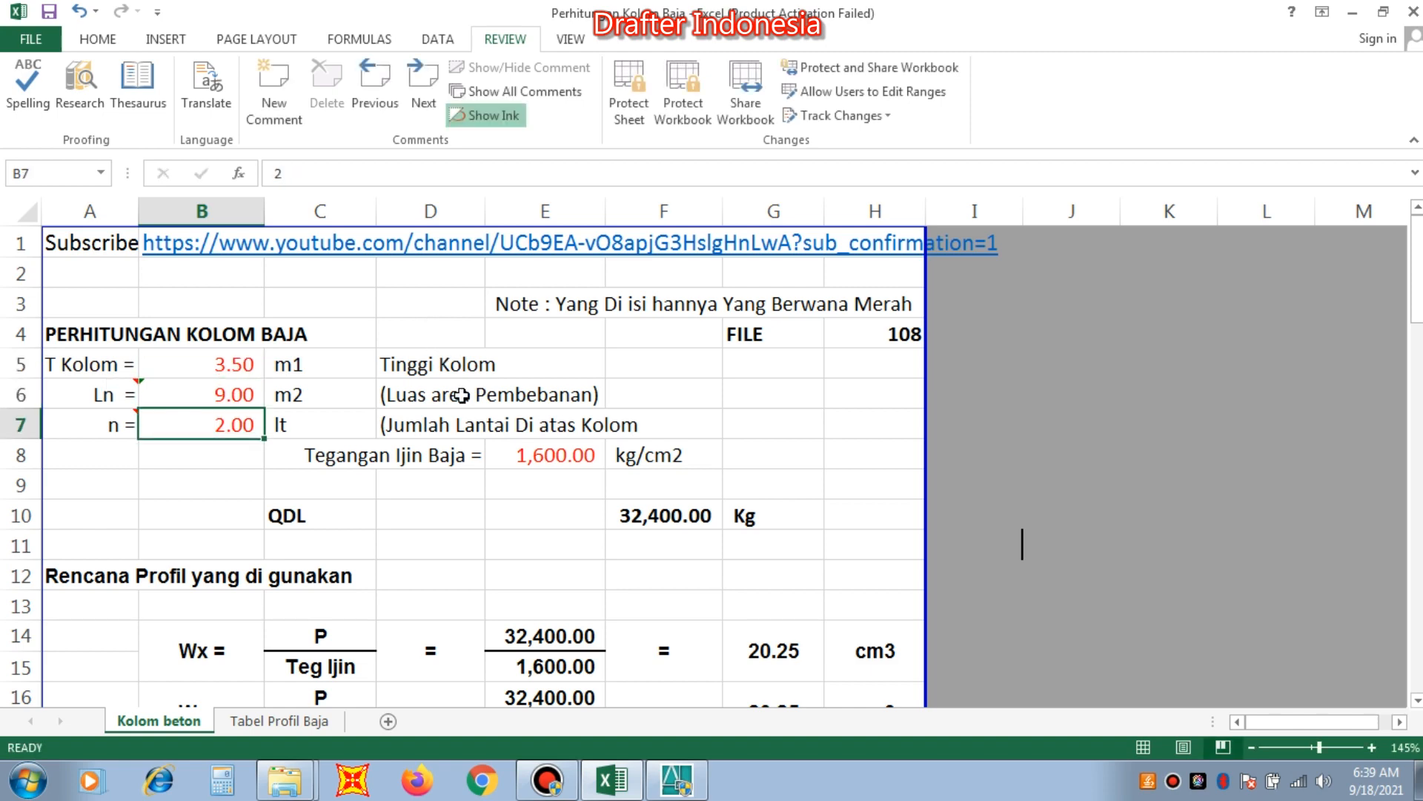
{"action": "key", "text": "Up"}
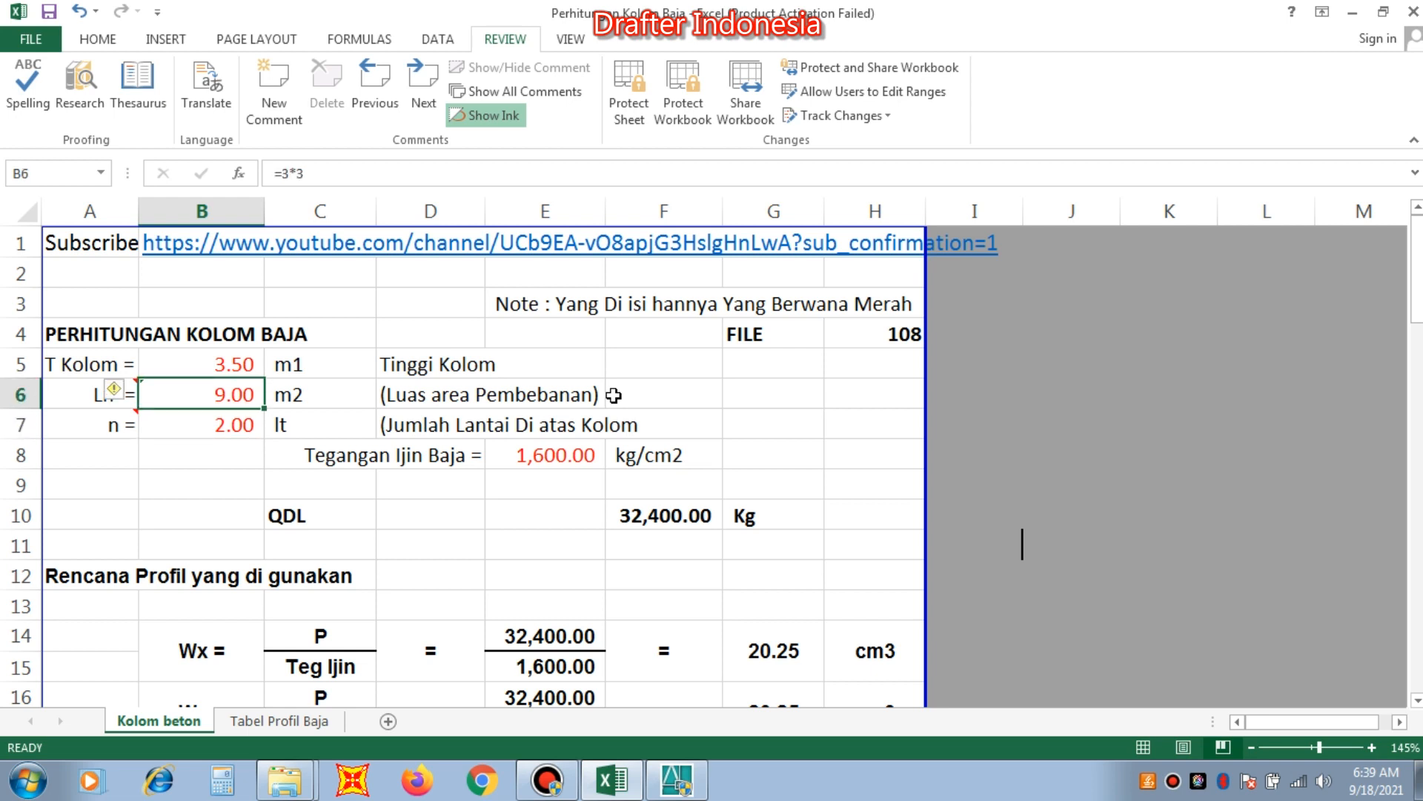
{"action": "key", "text": "Left"}
{"action": "key", "text": "Right"}
{"action": "key", "text": "Right"}
{"action": "key", "text": "Right"}
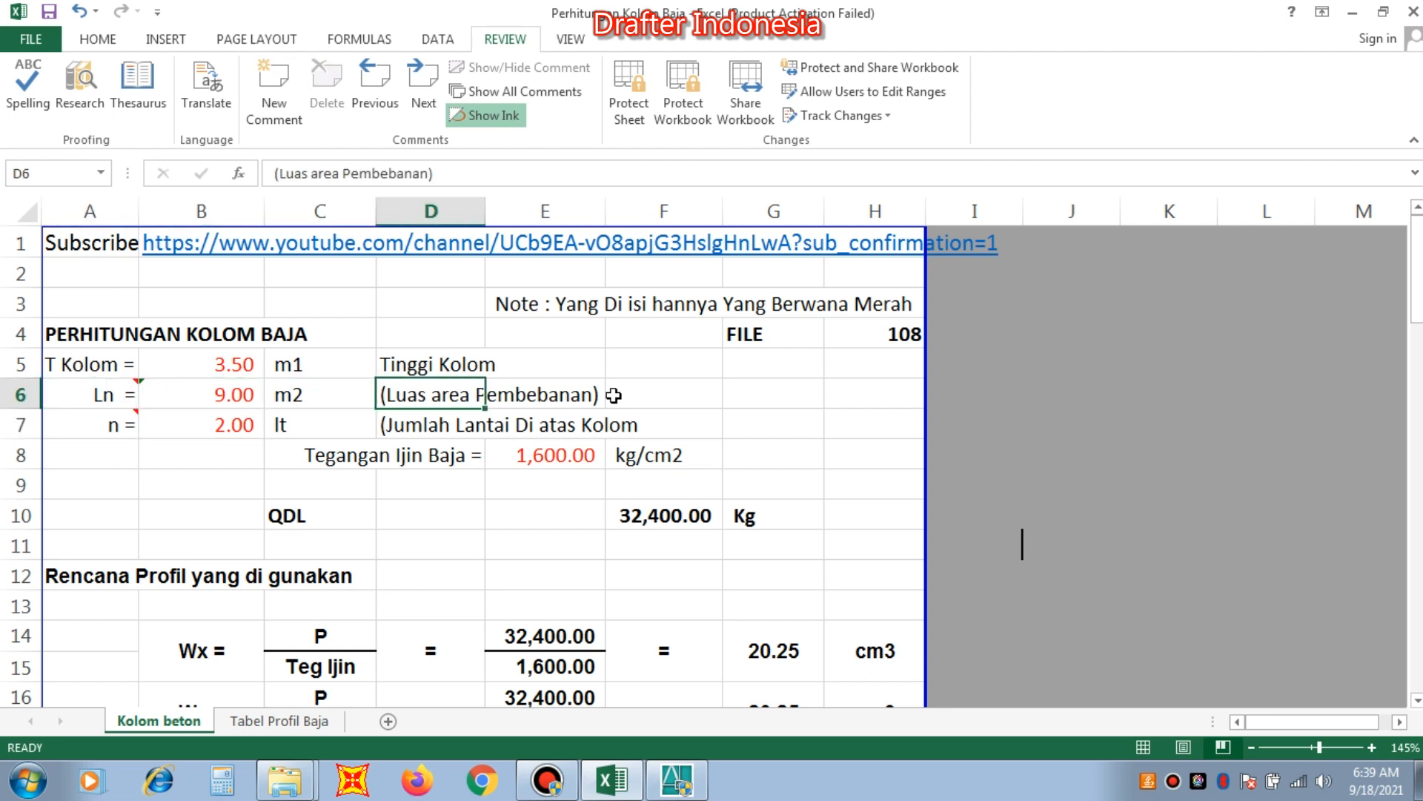
{"action": "key", "text": "Left"}
{"action": "key", "text": "Left"}
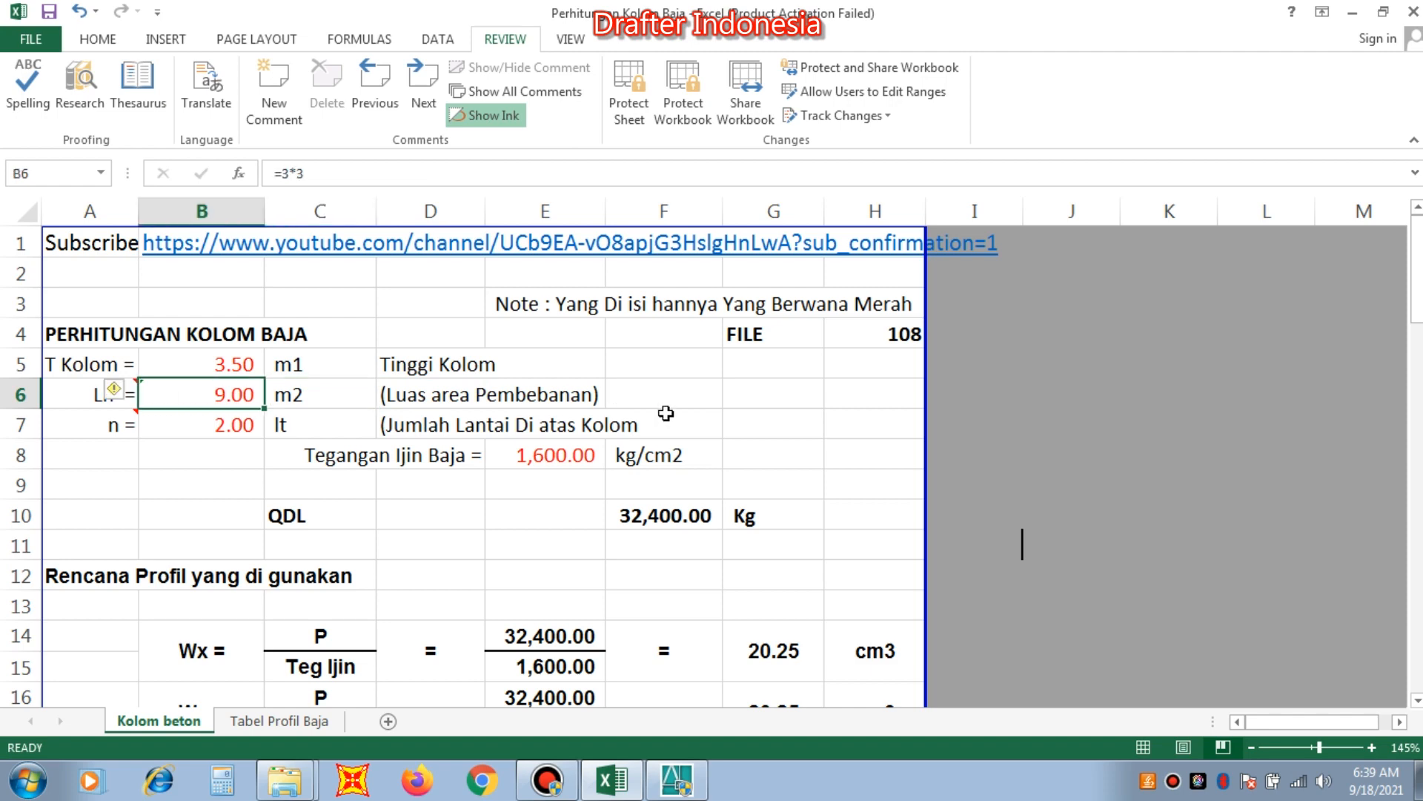
Switch to AutoCAD to examine the dimensioned column grid plan, and return to the load area cell in Excel.
{"action": "left_click", "coordinate": [687, 792]}
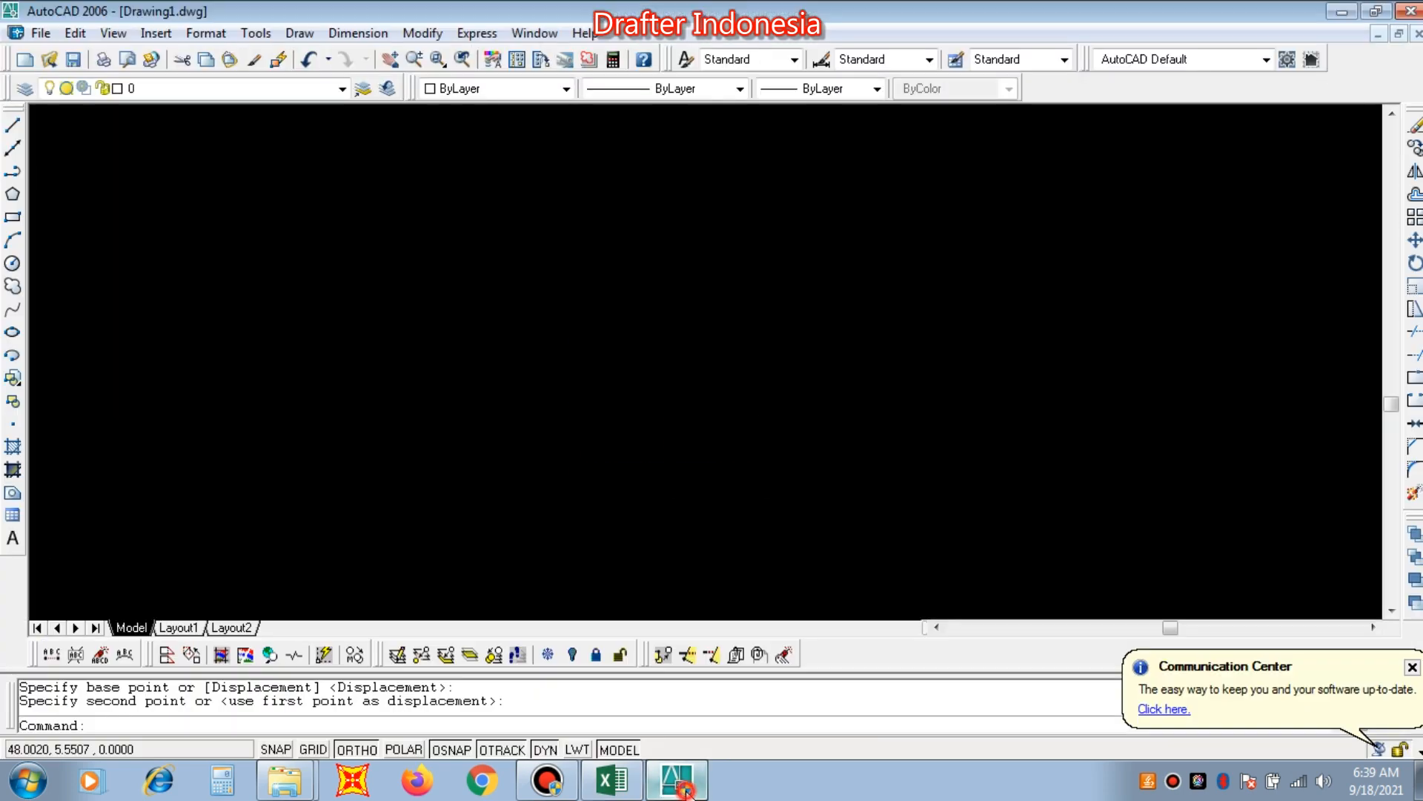
{"action": "scroll", "coordinate": [701, 500], "scroll_direction": "up", "scroll_amount": 1}
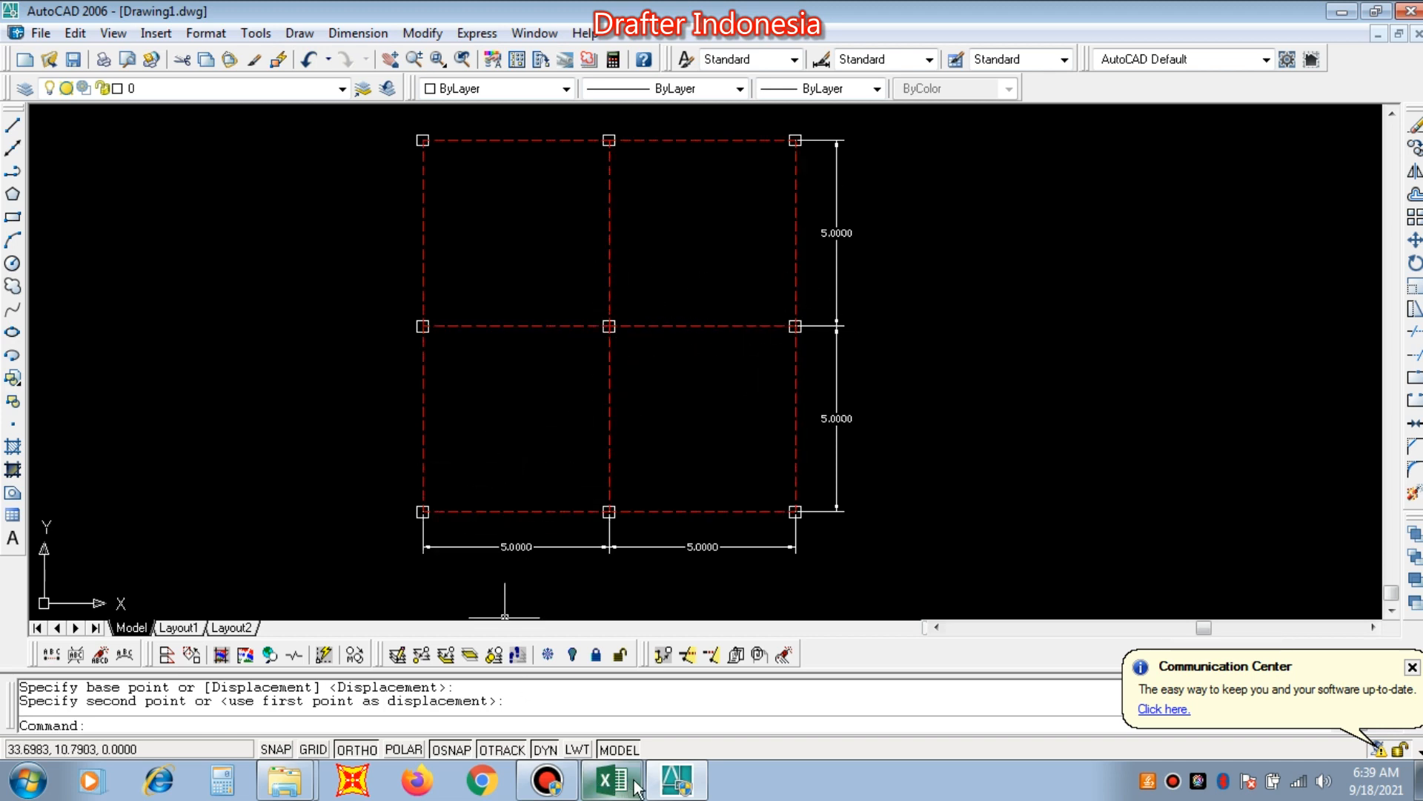
{"action": "left_click", "coordinate": [602, 778]}
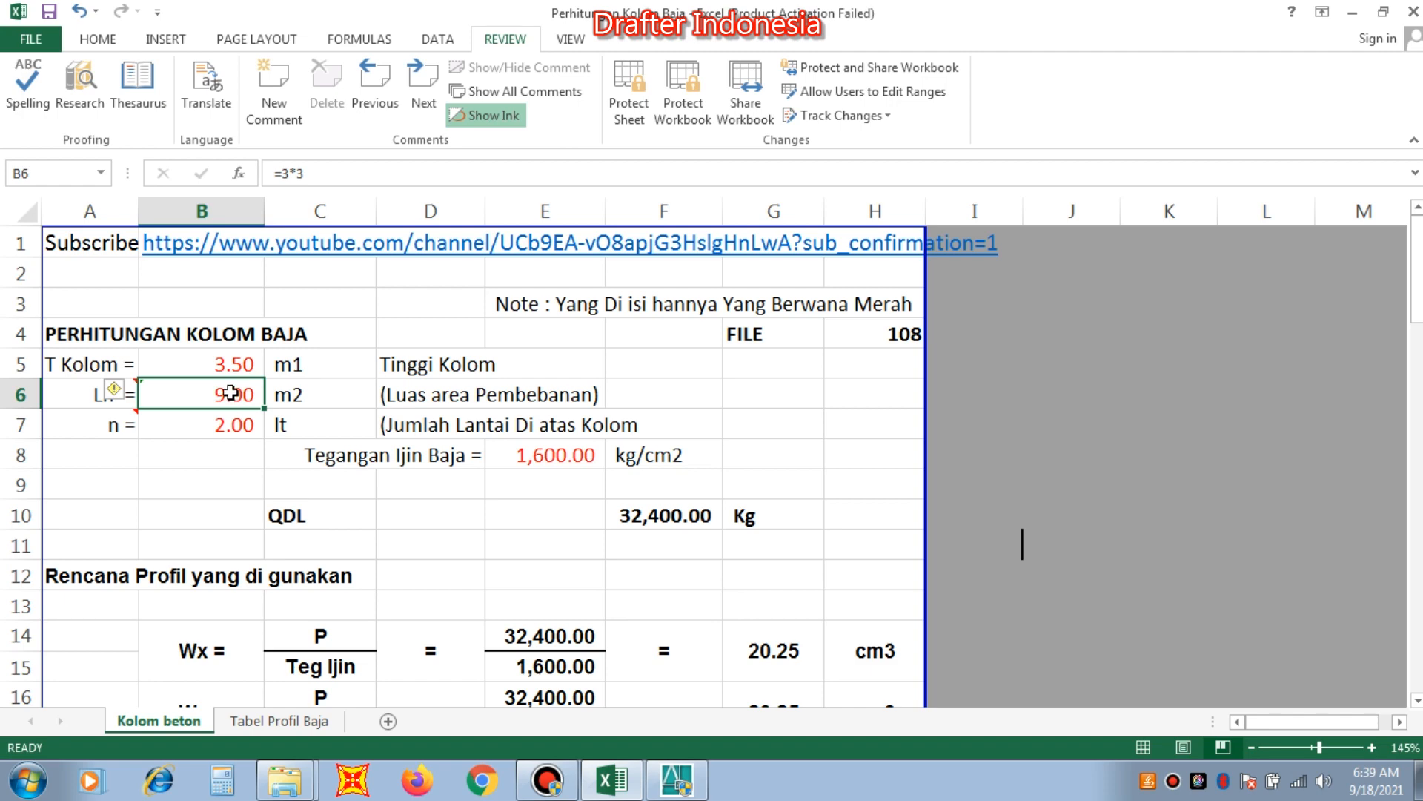
In AutoCAD, draw vertical lines from the horizontal middle axis's bay midpoints: one down into the lower-right bay, one up into the upper-left bay.
{"action": "left_click", "coordinate": [677, 780]}
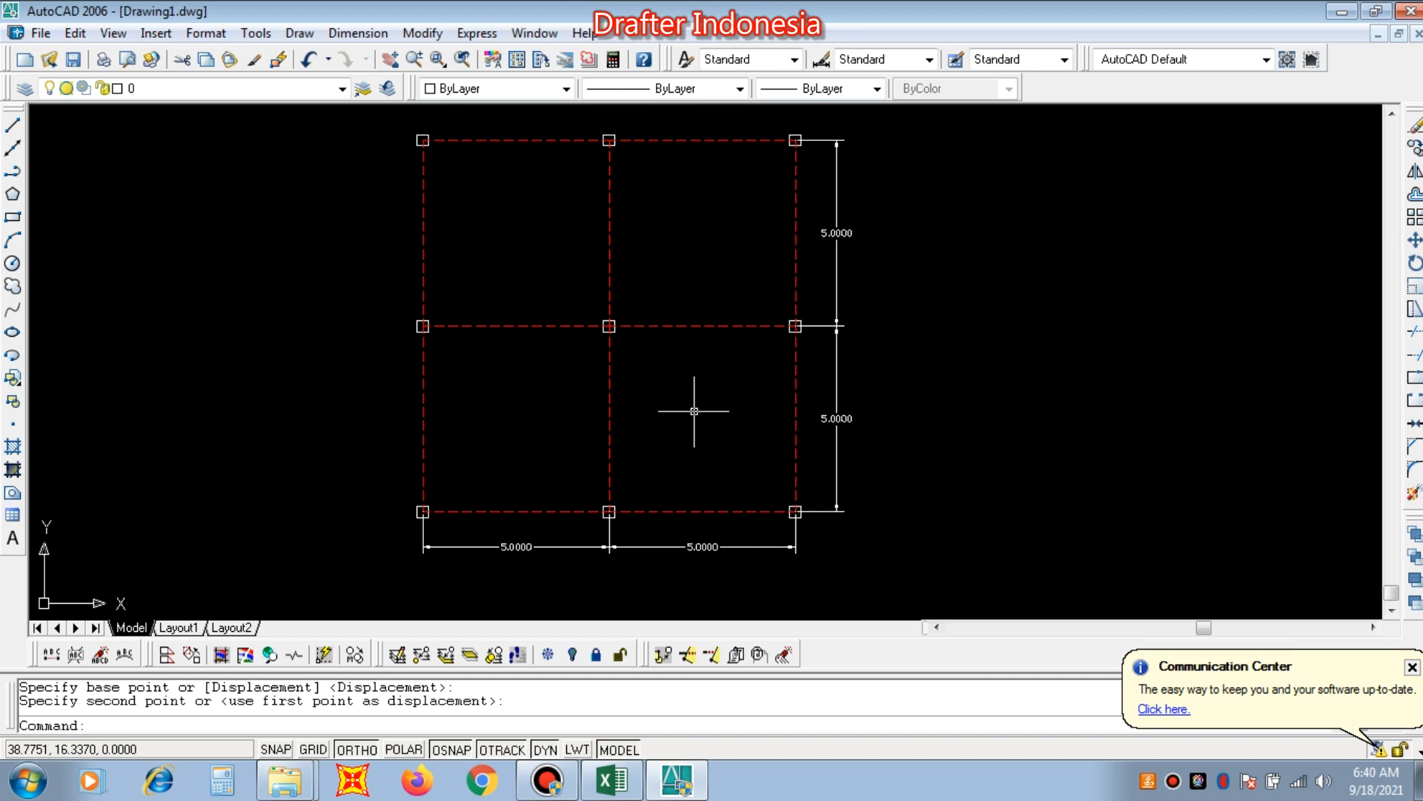
{"action": "type", "text": "L"}
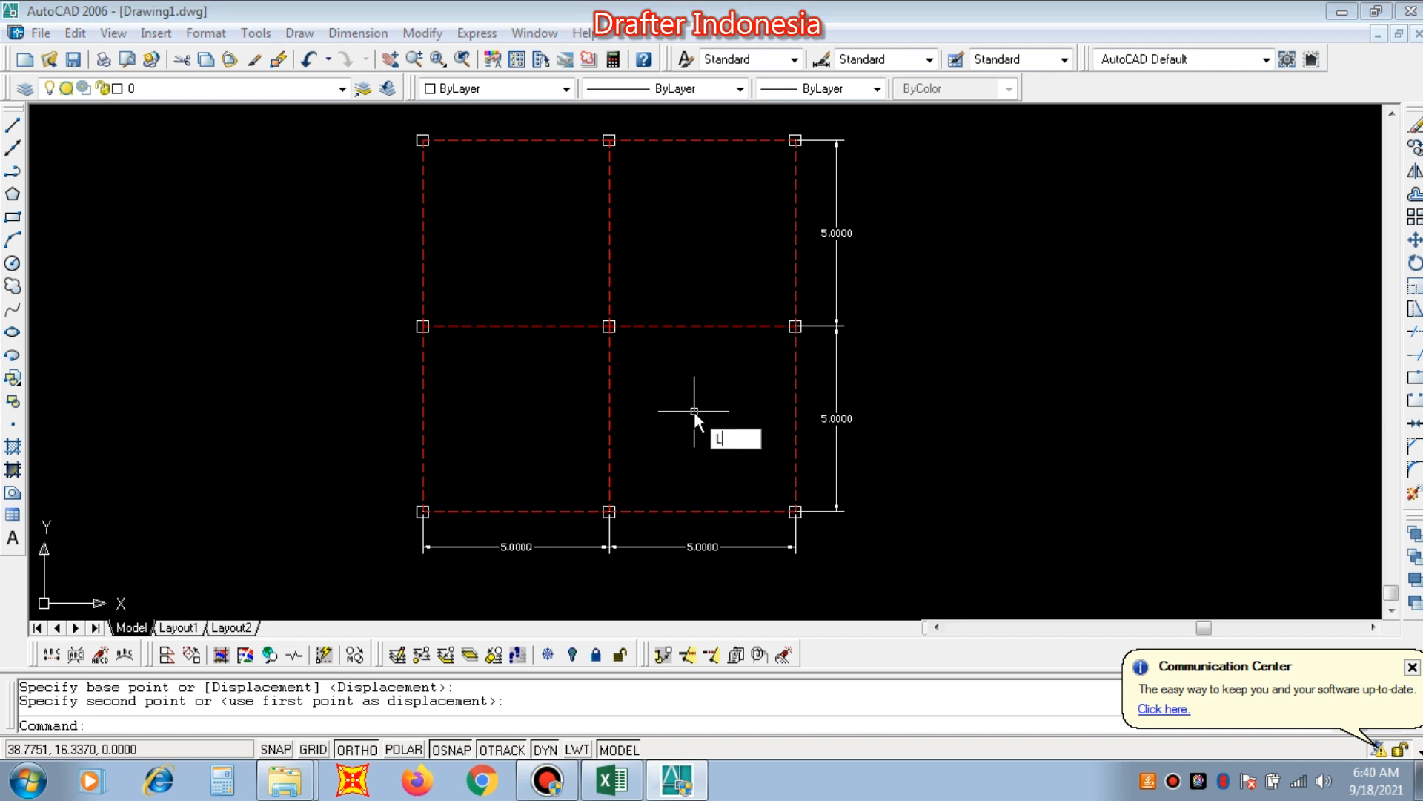
{"action": "key", "text": "Return"}
{"action": "left_click", "coordinate": [703, 326]}
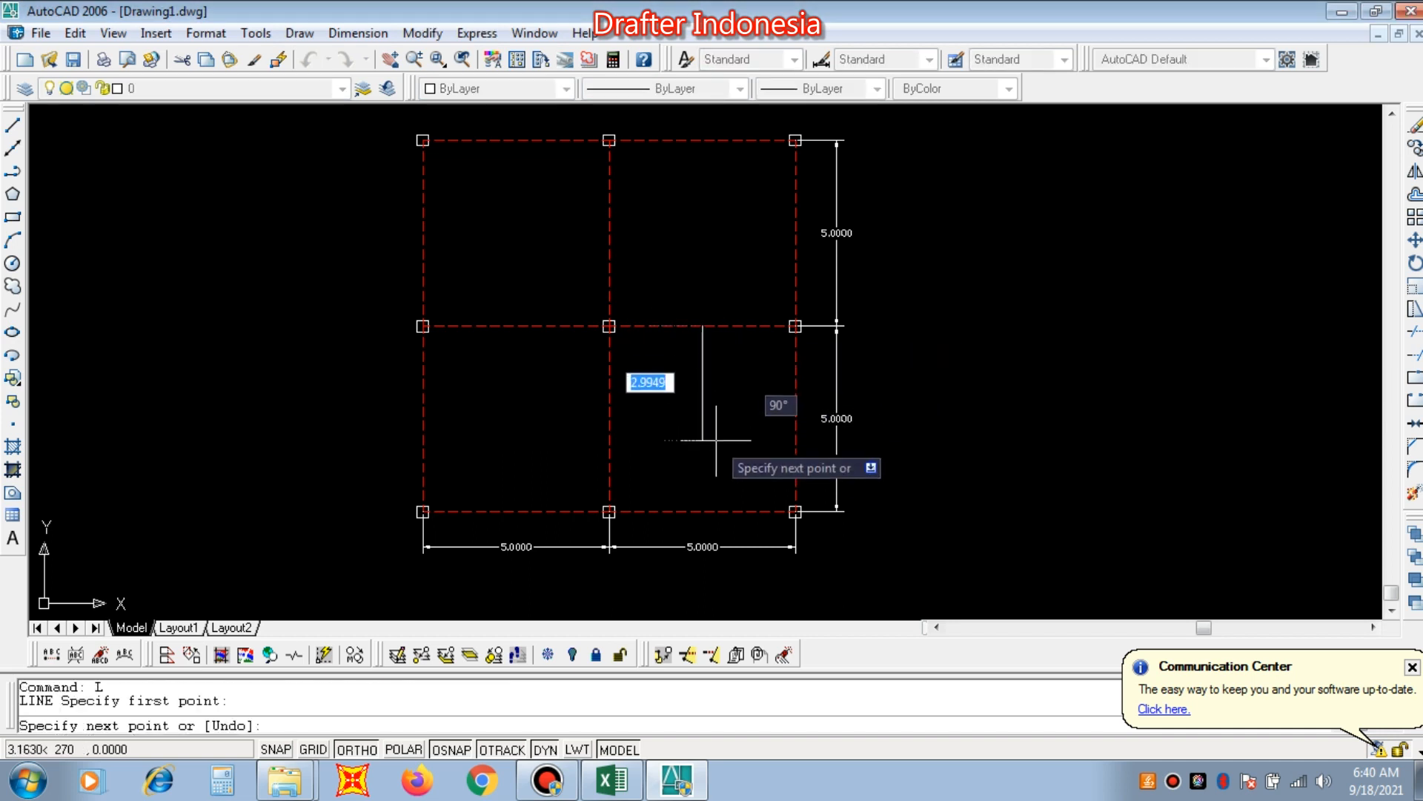
{"action": "left_click", "coordinate": [705, 460]}
{"action": "right_click", "coordinate": [713, 469]}
{"action": "left_click", "coordinate": [763, 480]}
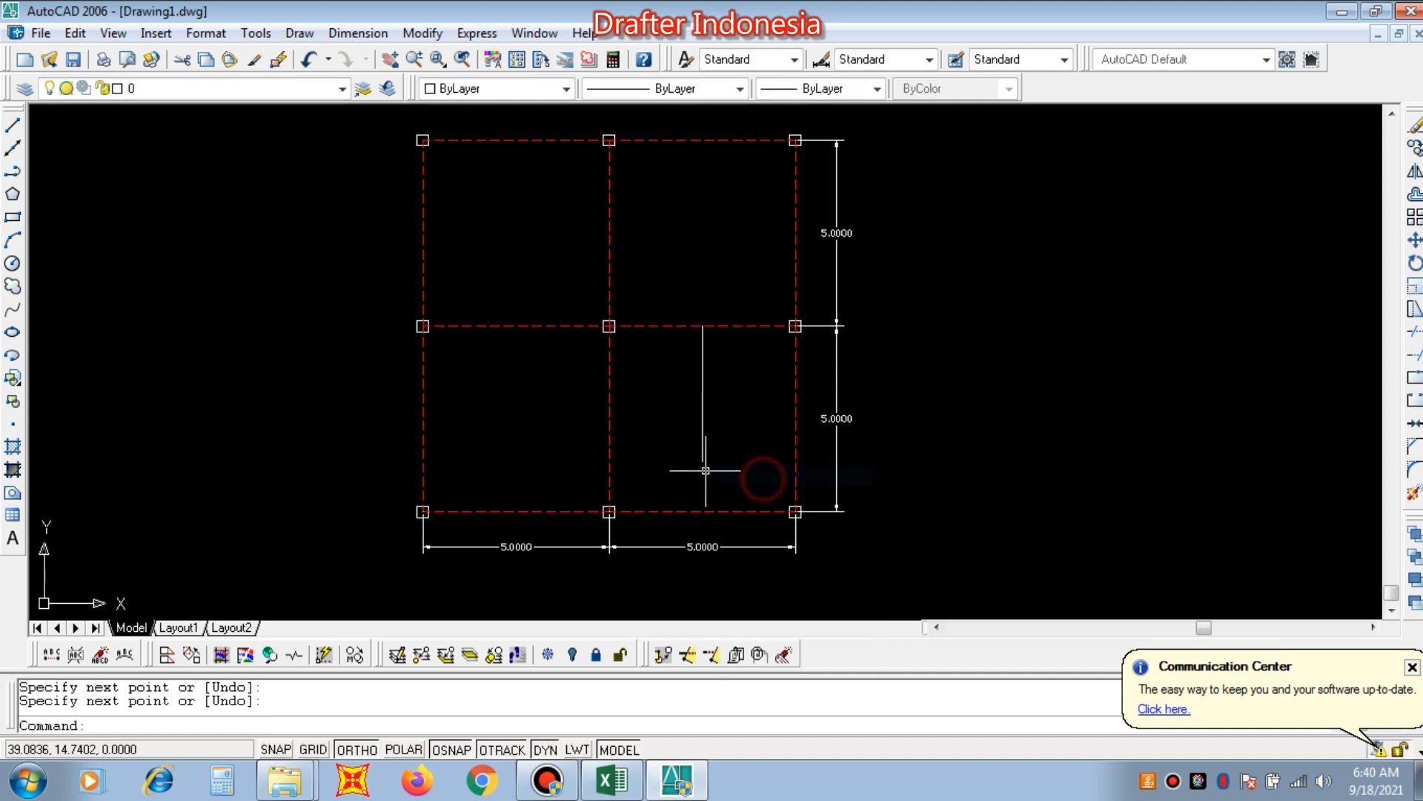
{"action": "key", "text": "Return"}
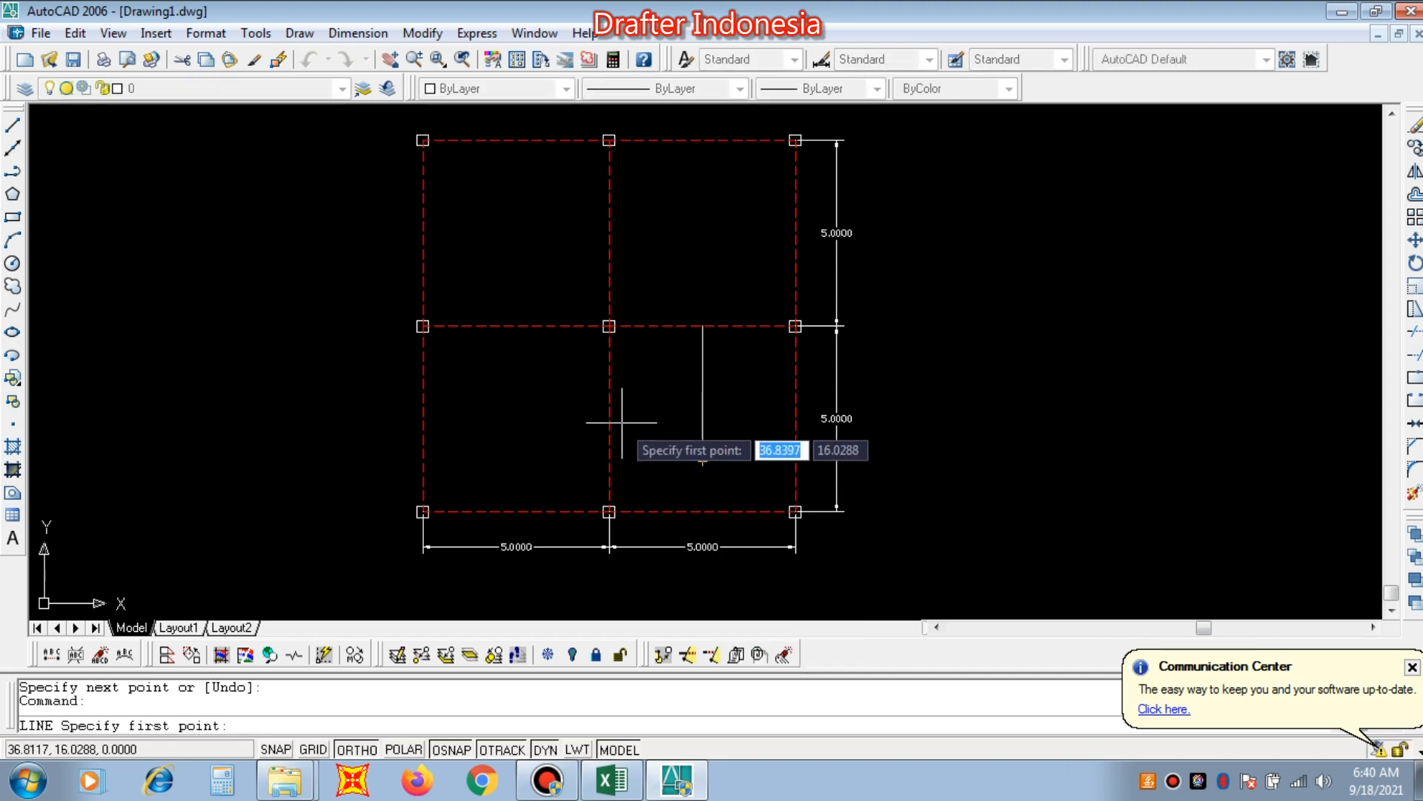
{"action": "left_click", "coordinate": [516, 326]}
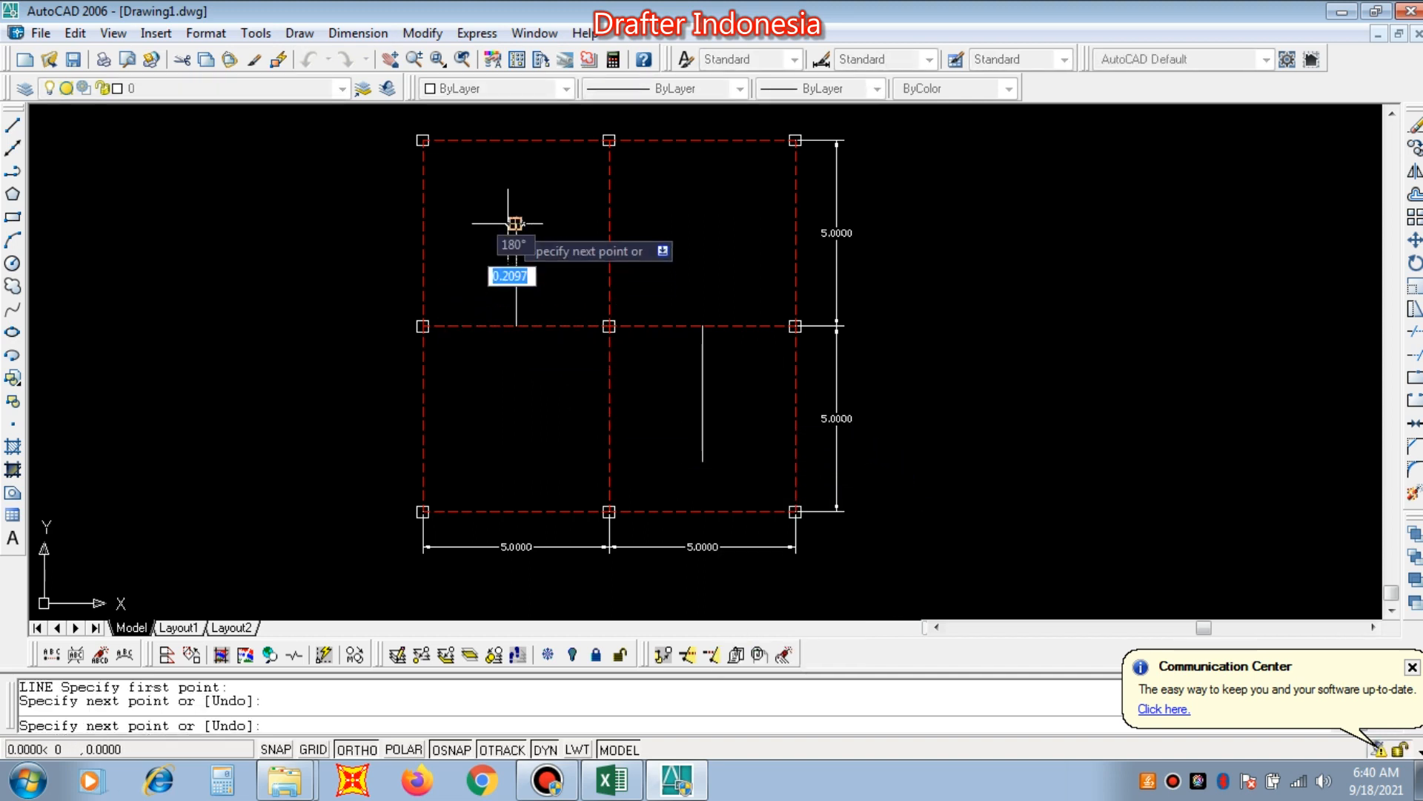
{"action": "left_click", "coordinate": [515, 223]}
{"action": "key", "text": "Return"}
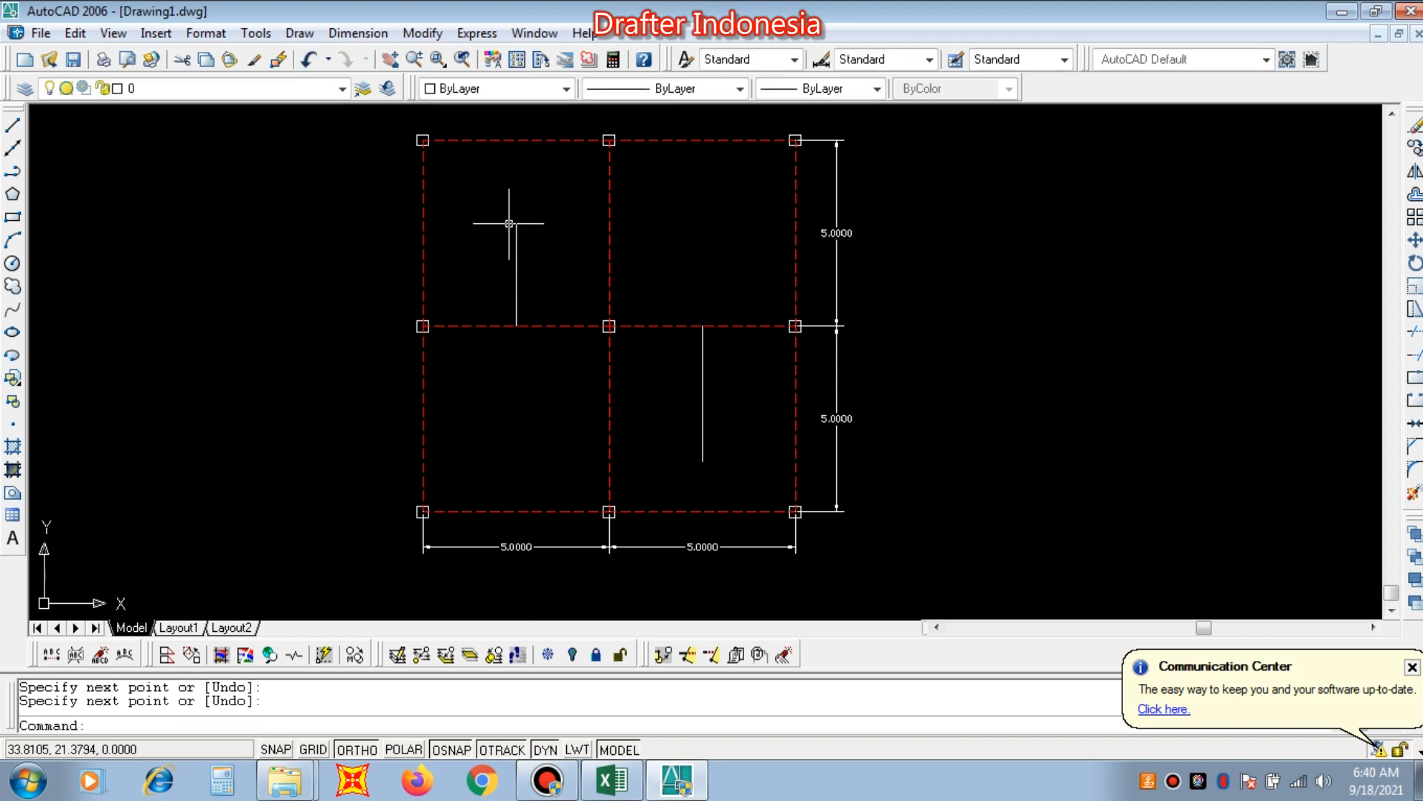
Draw horizontal lines from the vertical middle axis's bay midpoints: one left into the upper-left bay, one right into the lower-right bay.
{"action": "key", "text": "Return"}
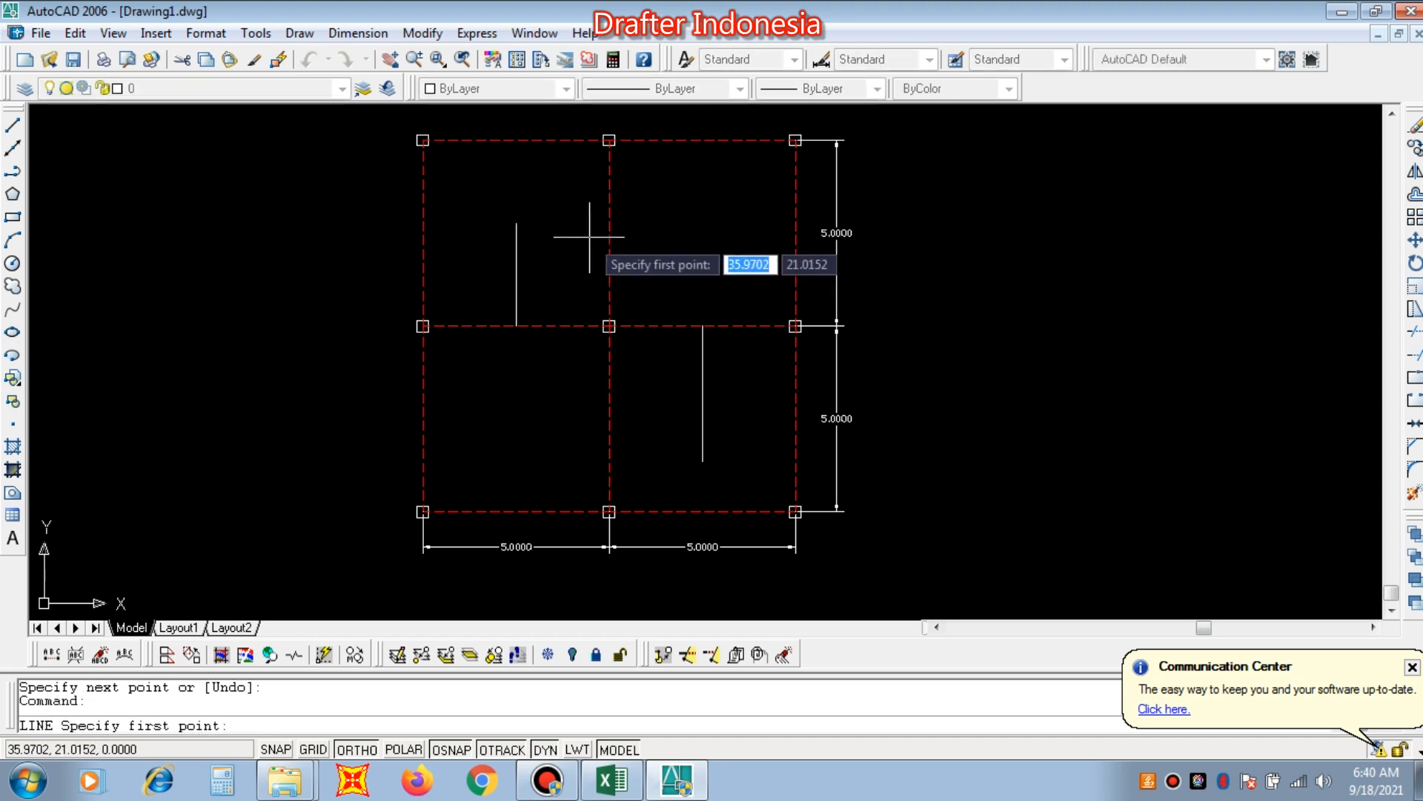
{"action": "left_click", "coordinate": [609, 232]}
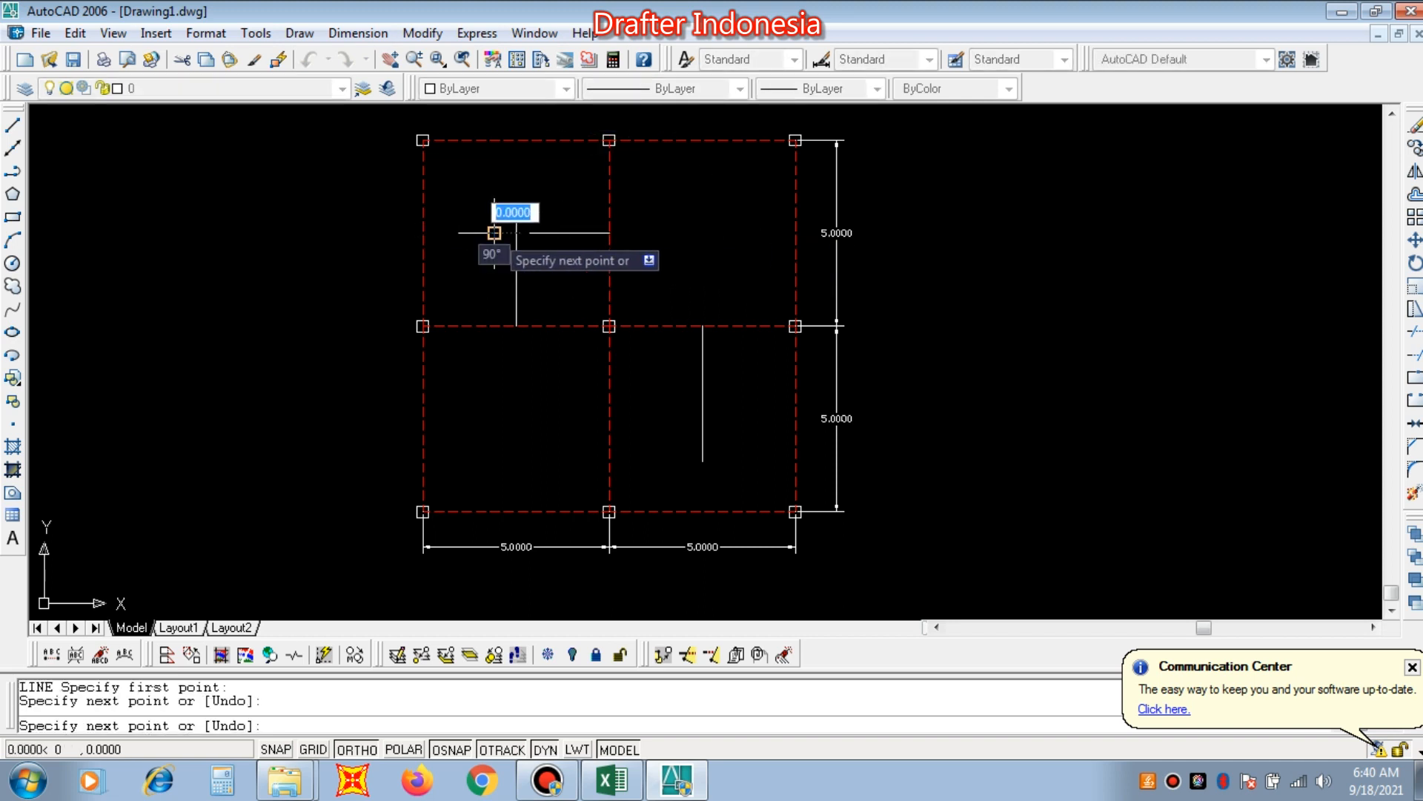
{"action": "left_click", "coordinate": [494, 233]}
{"action": "key", "text": "Return"}
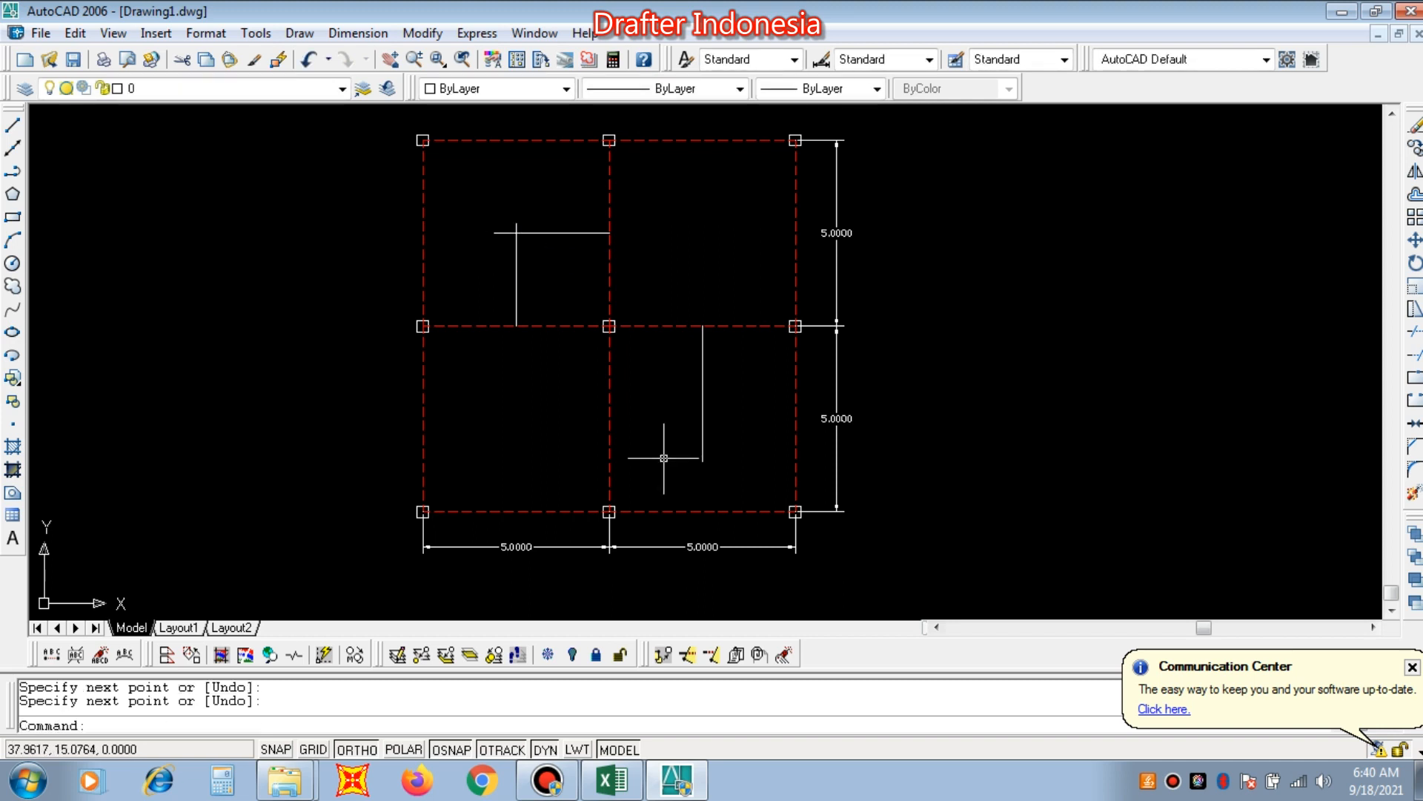
{"action": "key", "text": "Return"}
{"action": "left_click", "coordinate": [609, 418]}
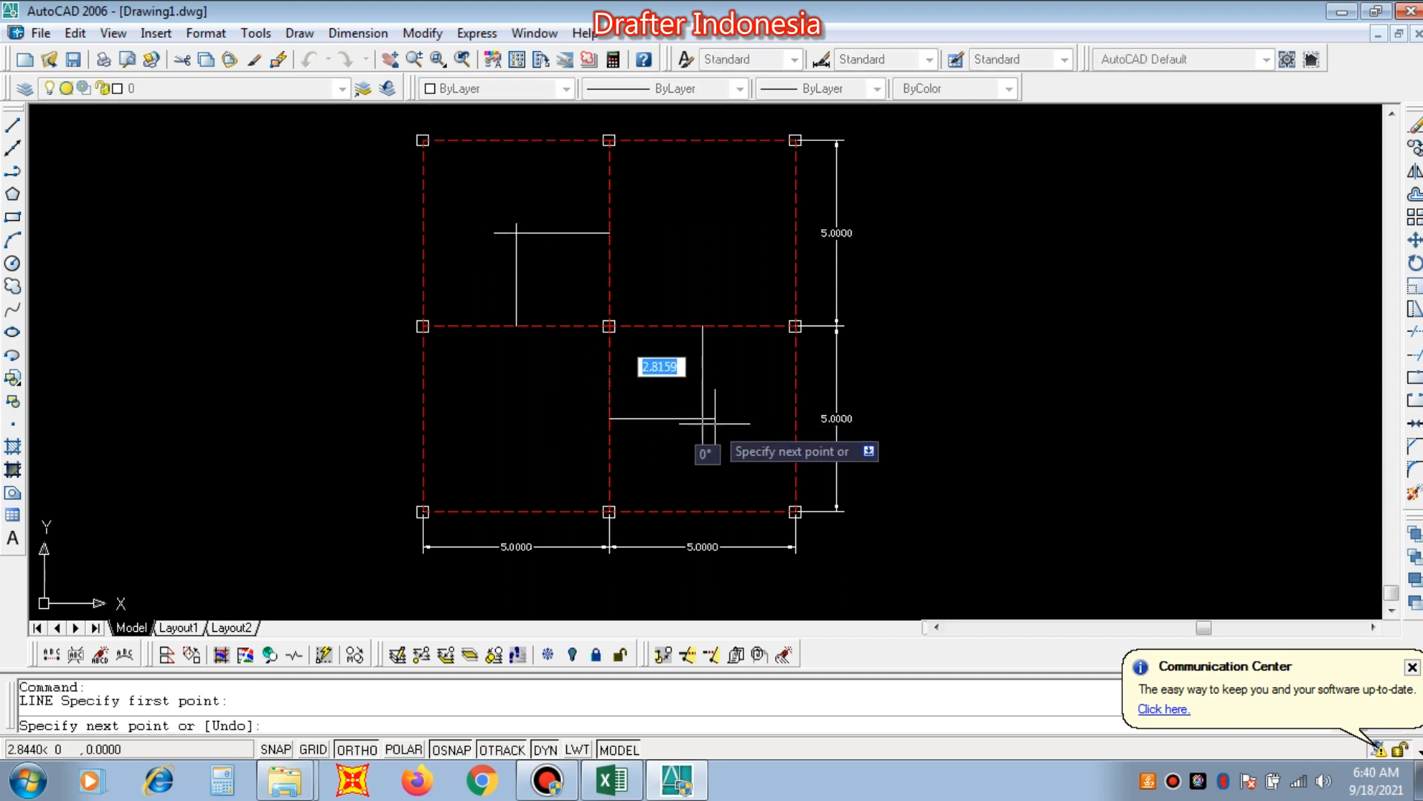
{"action": "left_click", "coordinate": [726, 418]}
{"action": "key", "text": "Escape"}
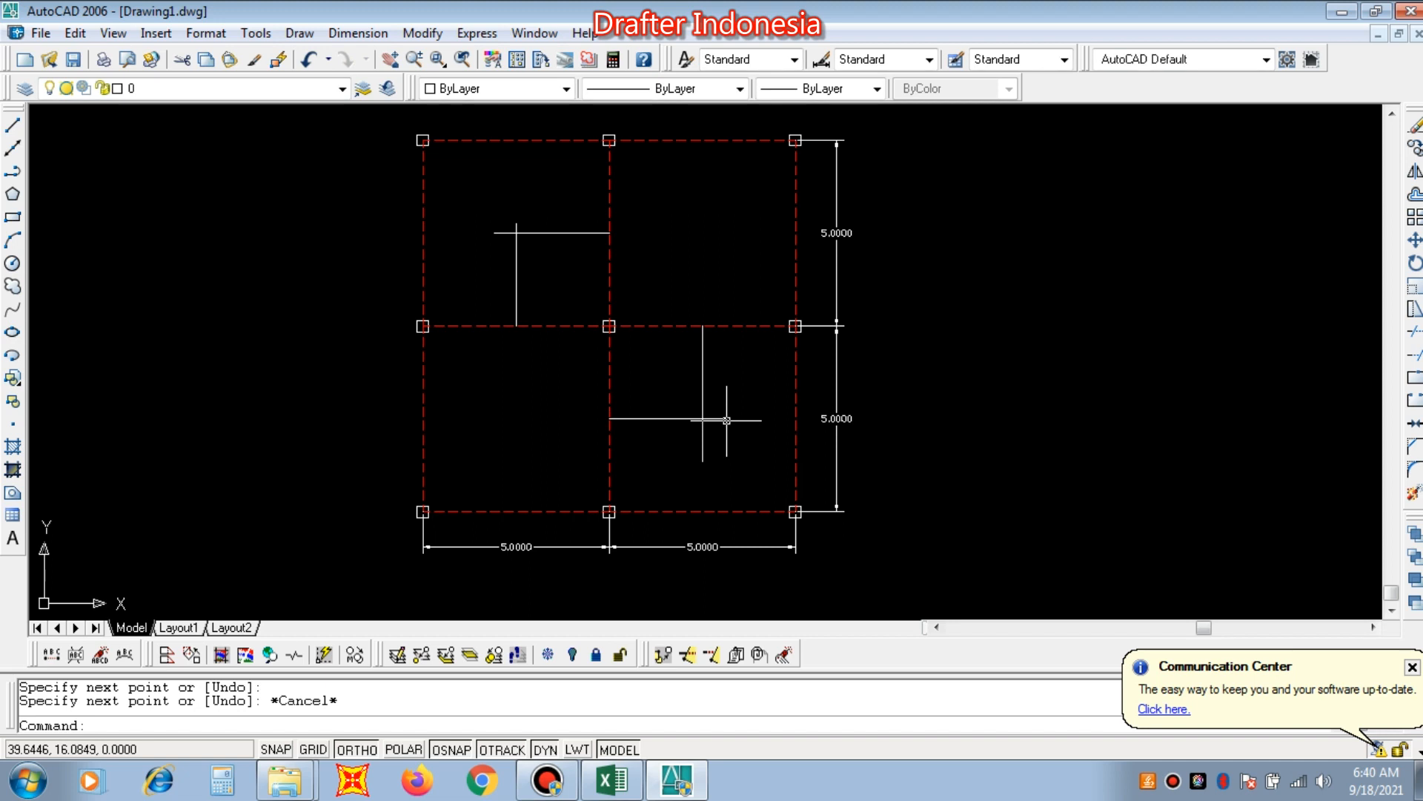
Draw a 5 by 5 rectangle around the central column between the two intersections of the construction lines.
{"action": "type", "text": "REC"}
{"action": "key", "text": "Return"}
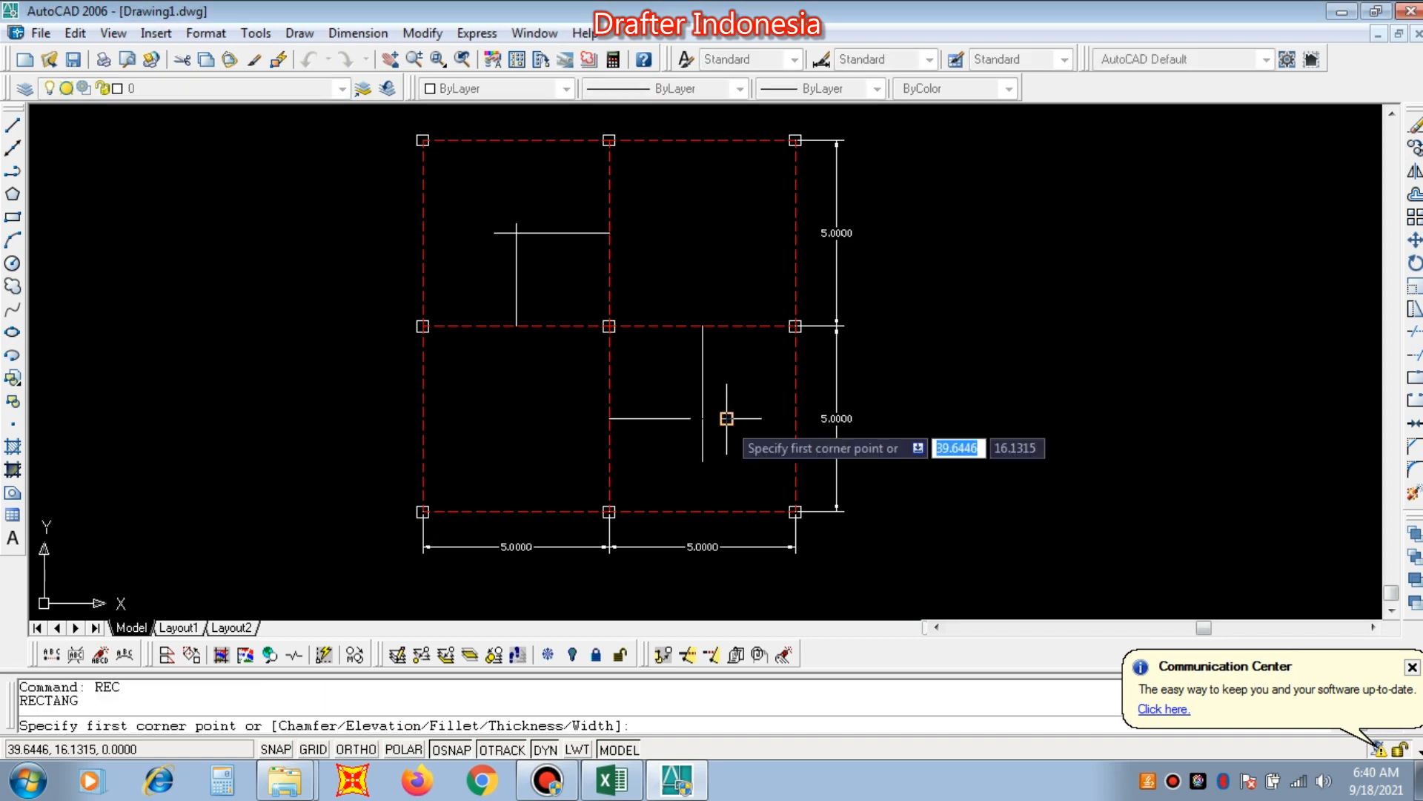
{"action": "left_click", "coordinate": [702, 419]}
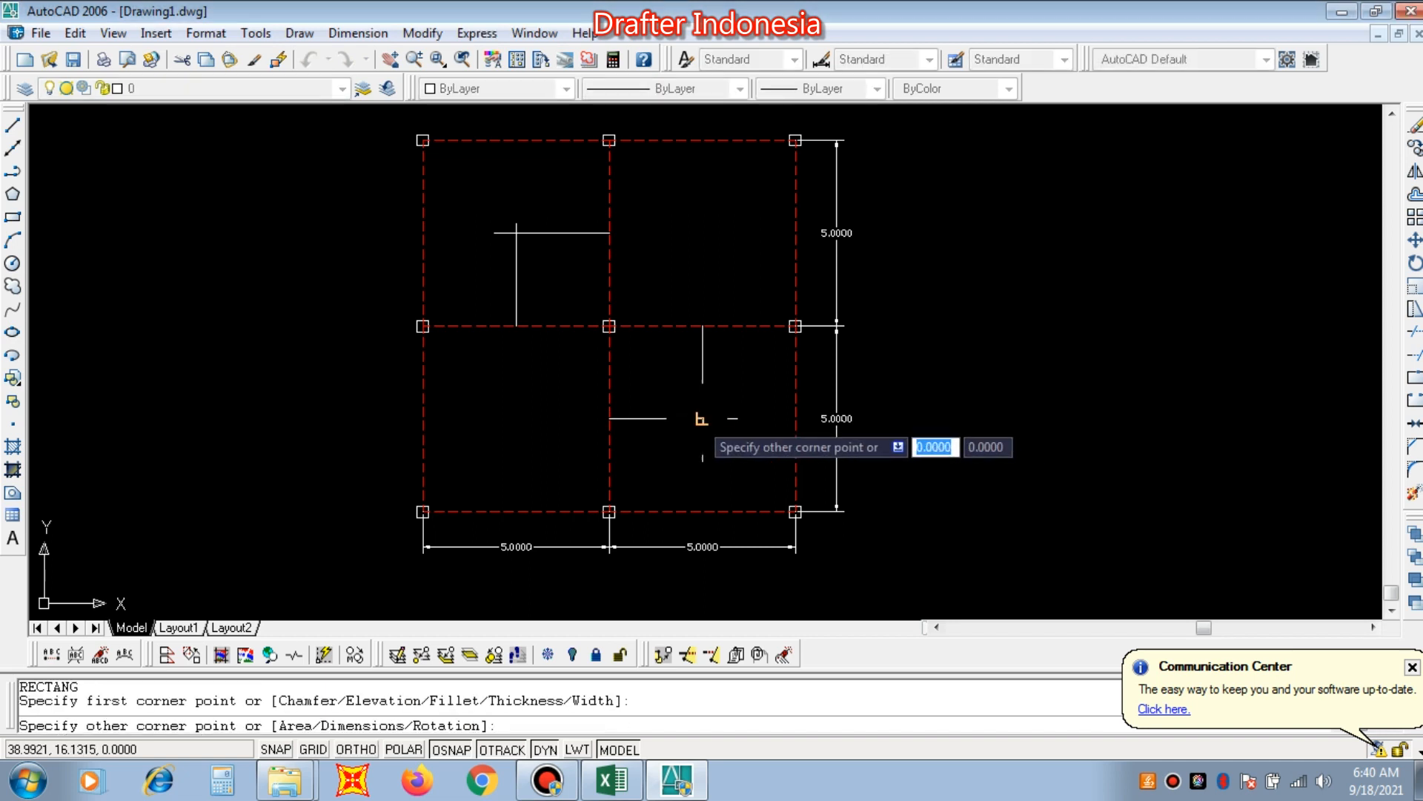
{"action": "left_click", "coordinate": [516, 233]}
Select the rectangle around the central column and change its color to Blue.
{"action": "left_click", "coordinate": [710, 226]}
{"action": "left_click", "coordinate": [693, 254]}
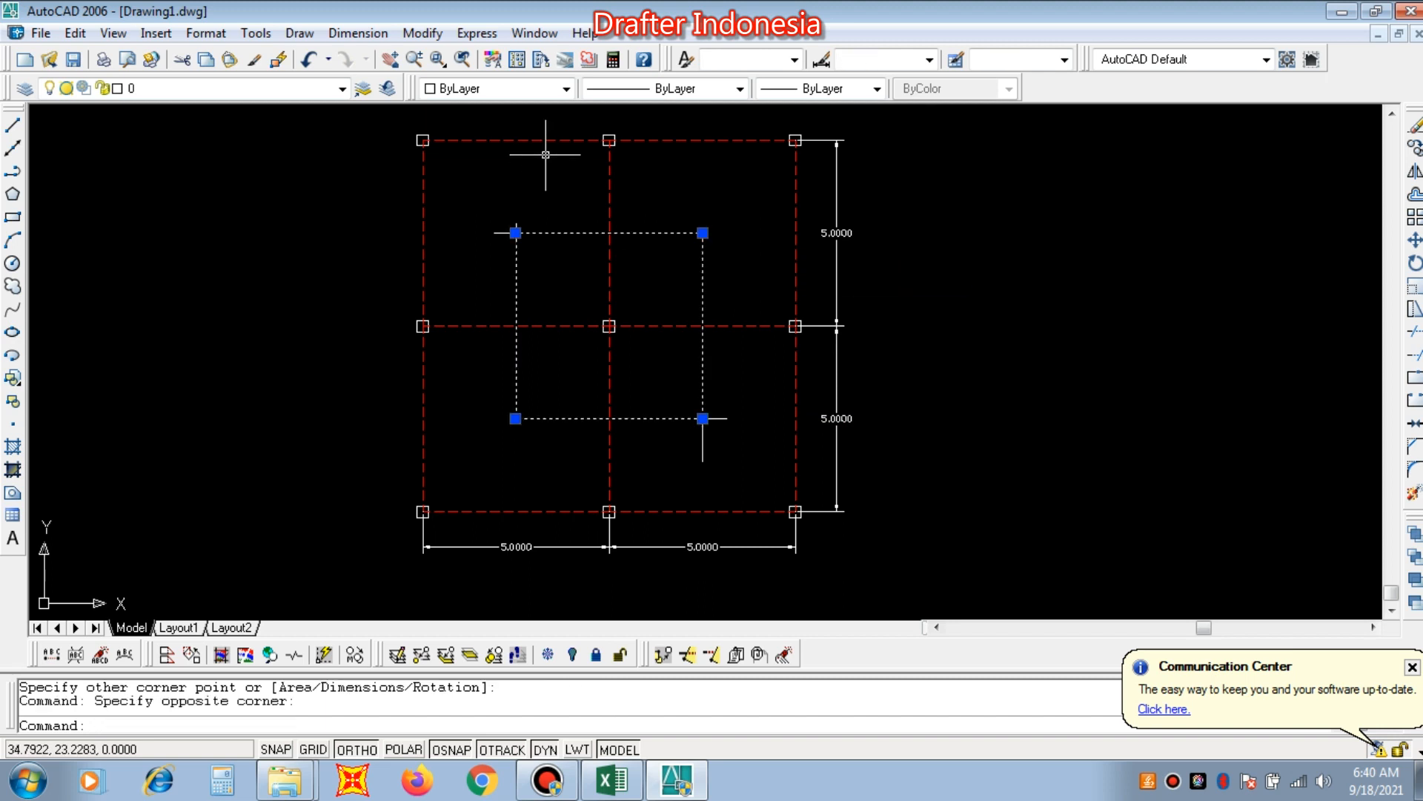
{"action": "left_click", "coordinate": [515, 88]}
{"action": "left_click", "coordinate": [493, 209]}
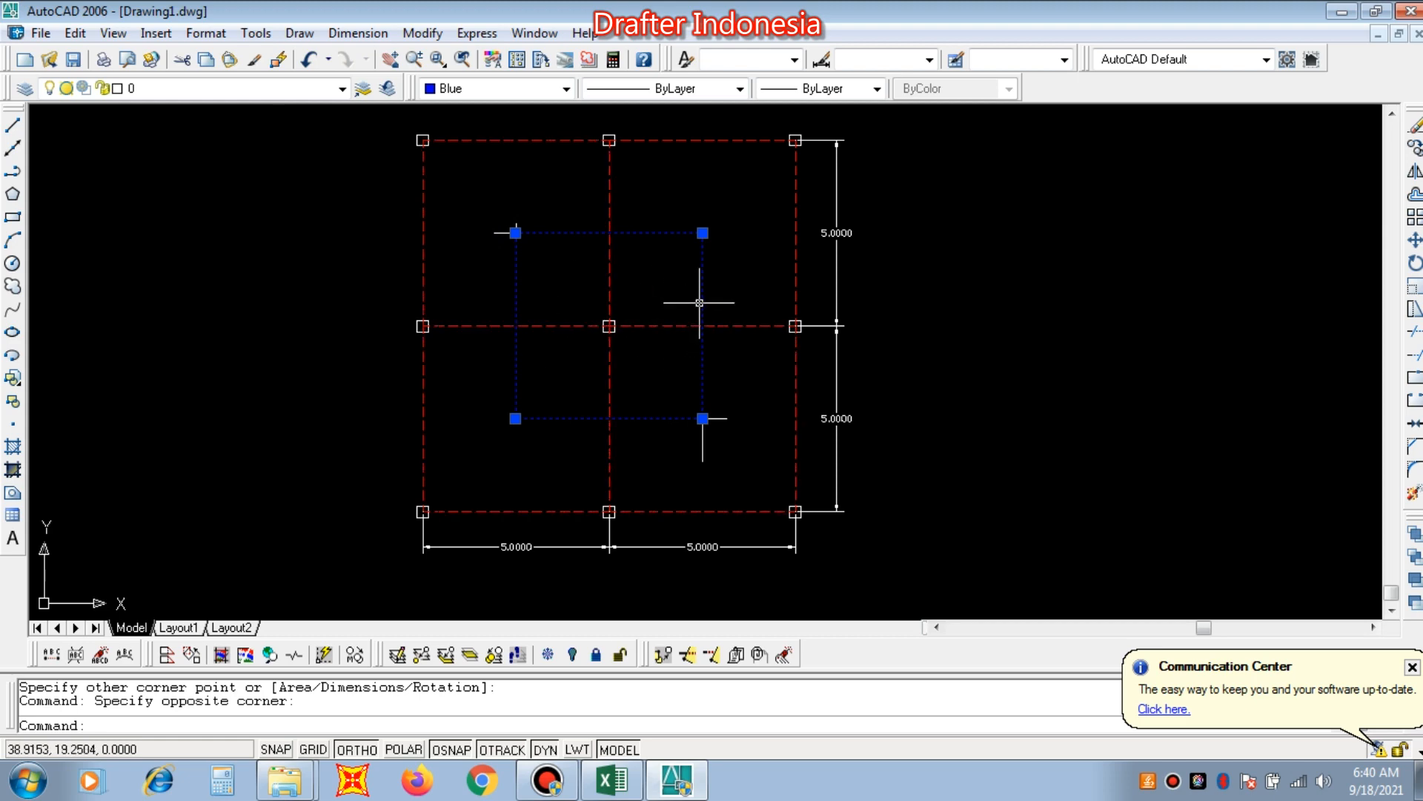
List the blue rectangle's properties to read its area, and close the text window.
{"action": "type", "text": "LI"}
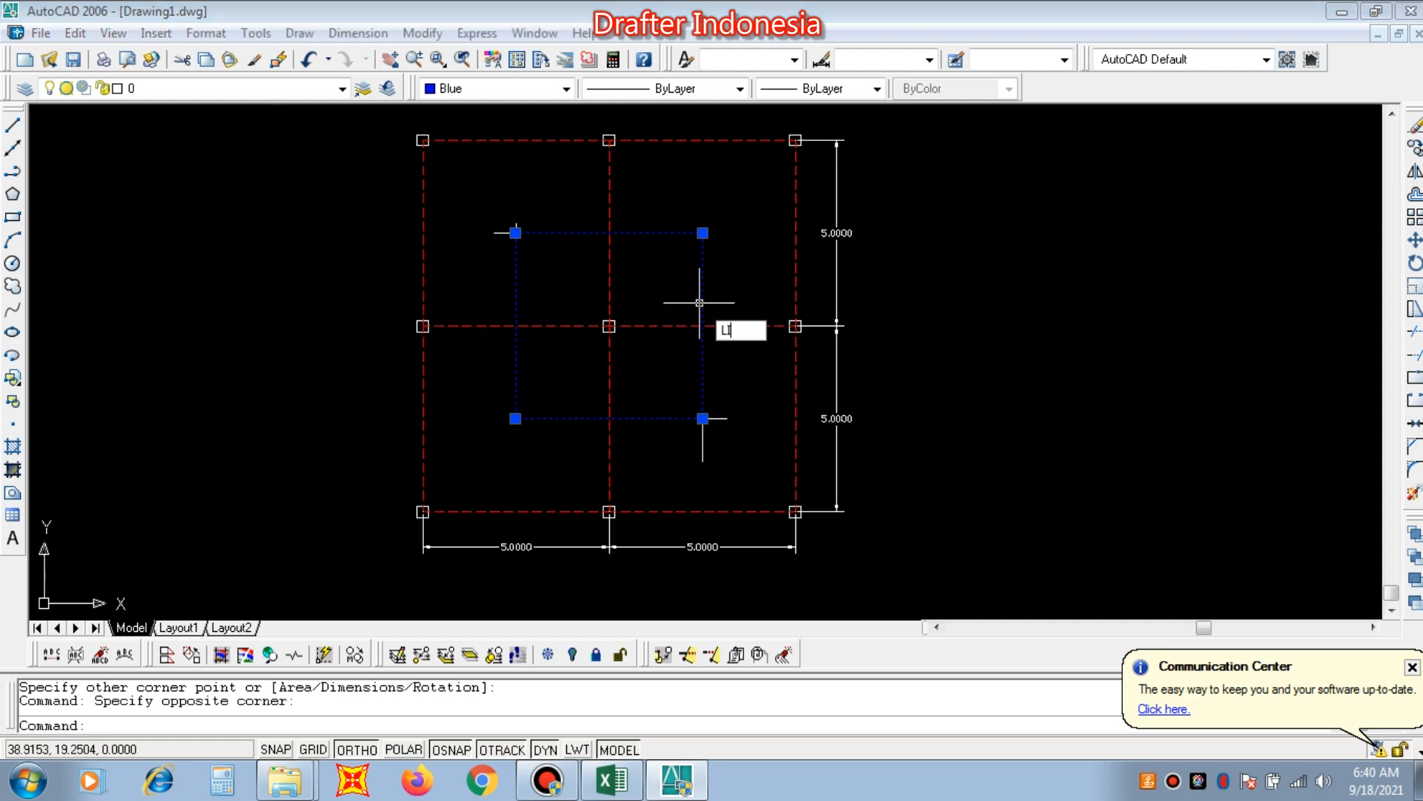
{"action": "key", "text": "Return"}
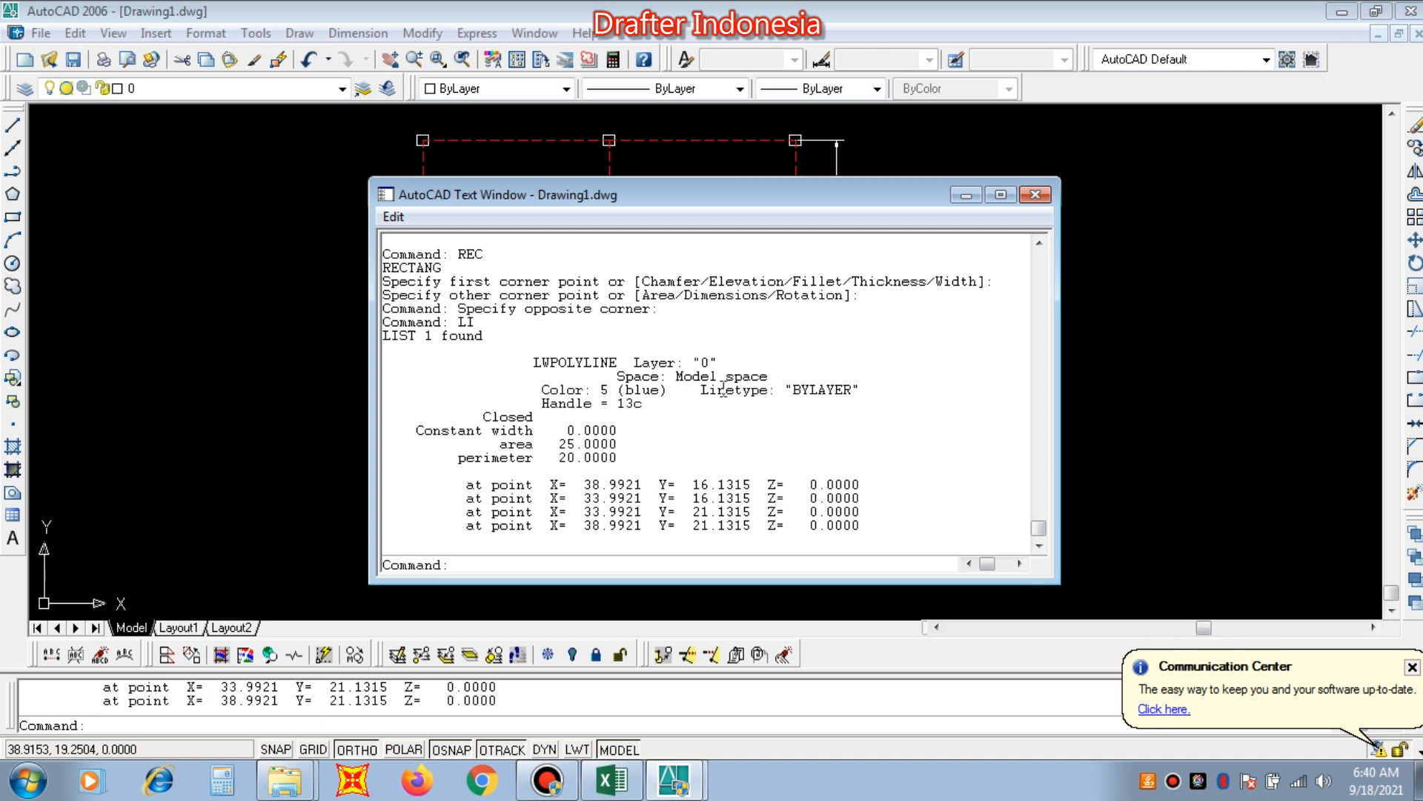
{"action": "left_click", "coordinate": [1035, 194]}
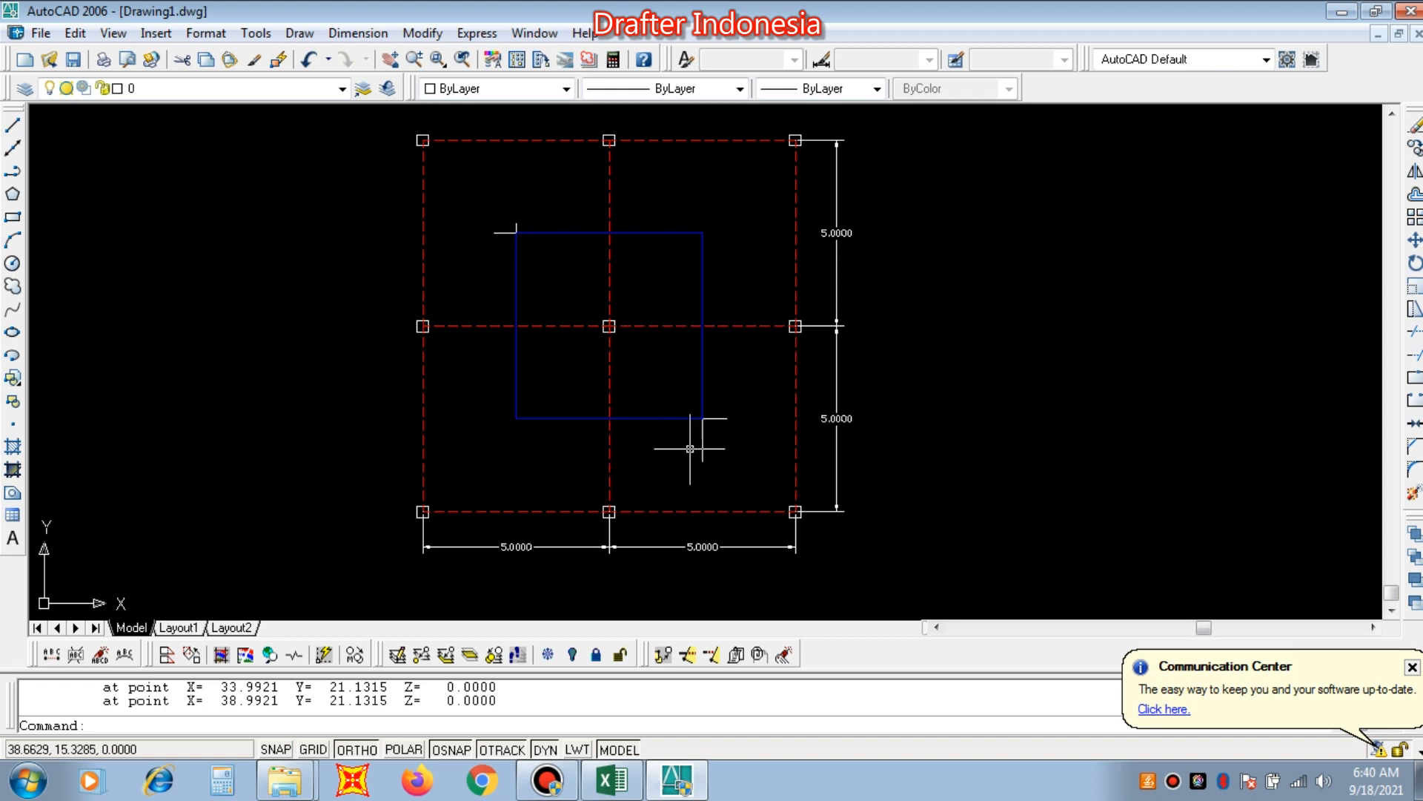
Measure the lower edge and the right edge of the blue rectangle around the central column with the Distance command.
{"action": "type", "text": "DI"}
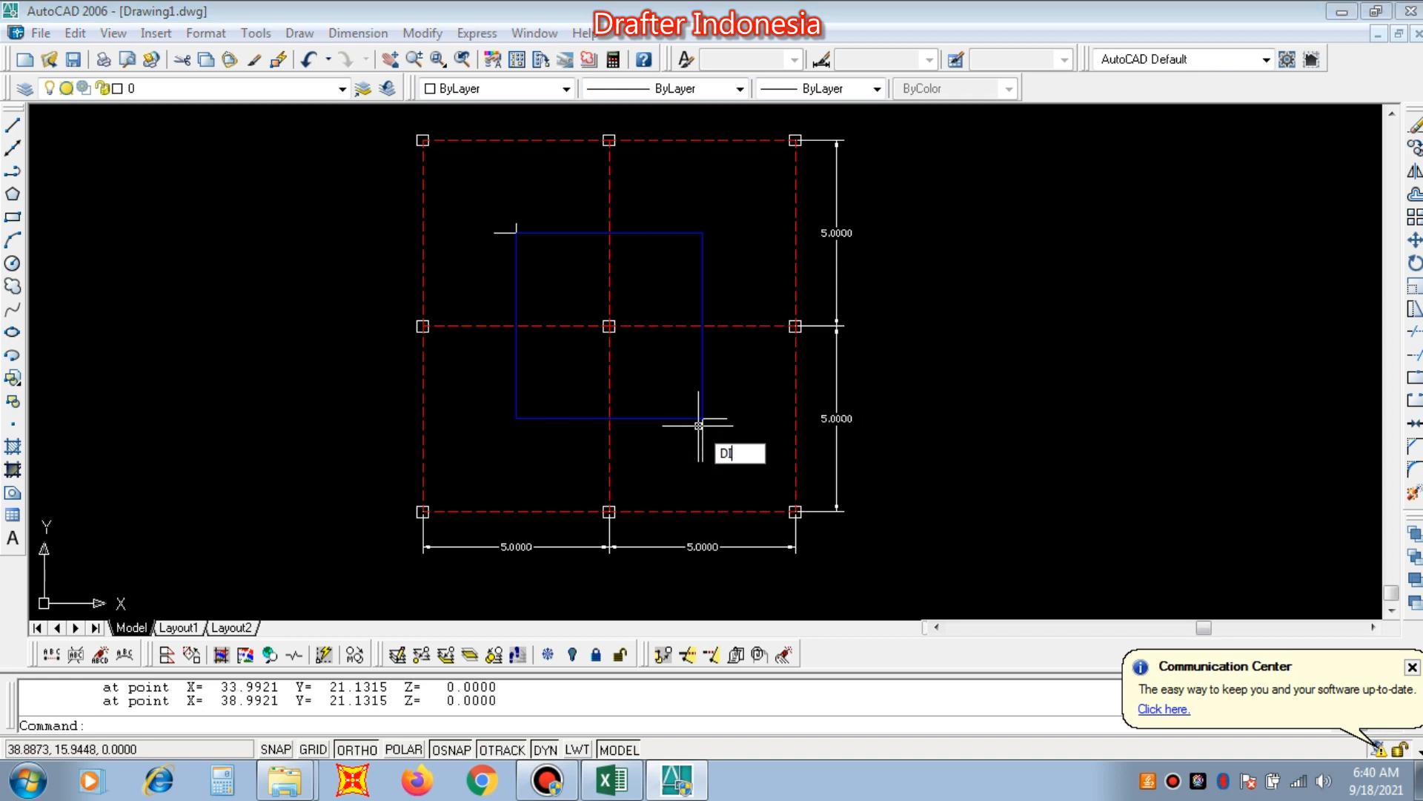
{"action": "key", "text": "Return"}
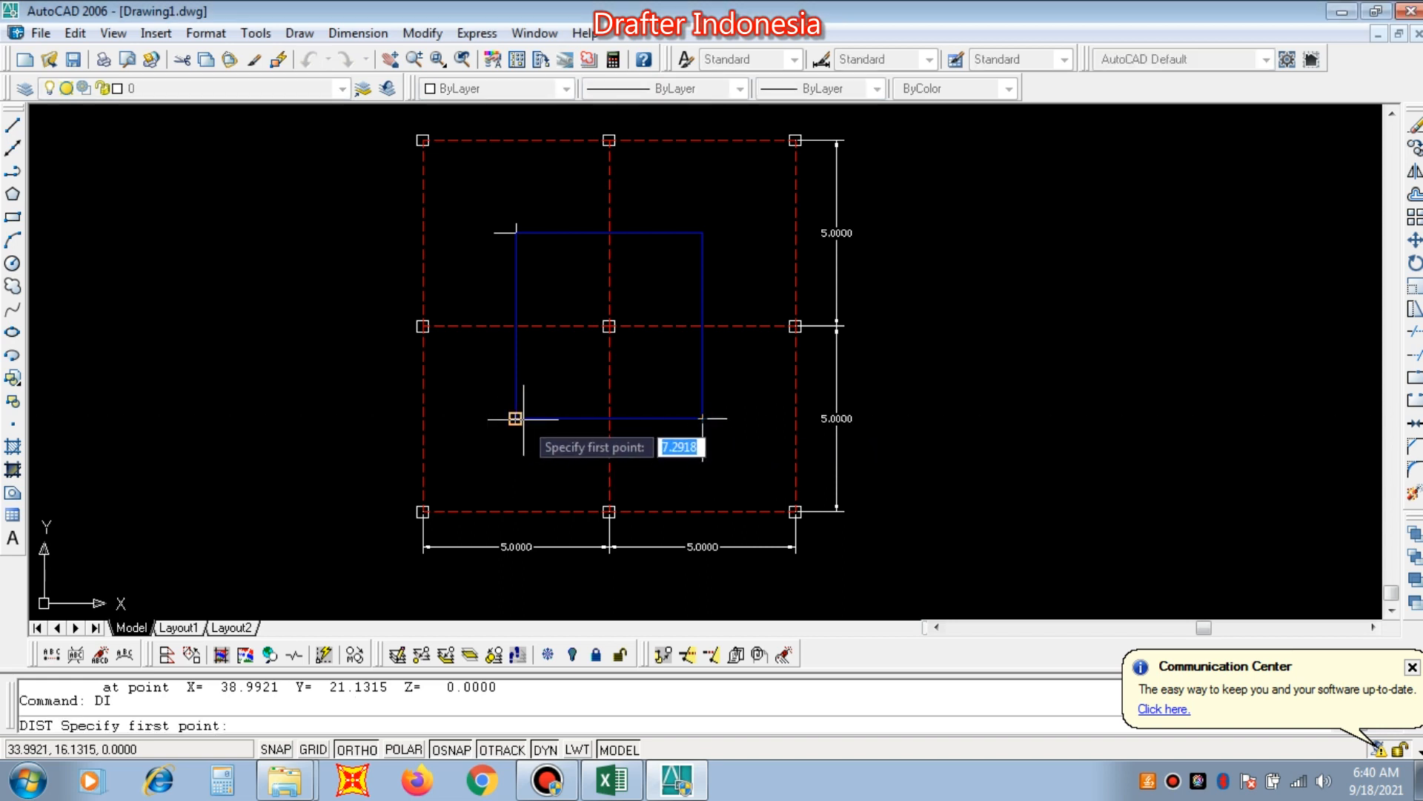
{"action": "left_click", "coordinate": [516, 418]}
{"action": "left_click", "coordinate": [703, 419]}
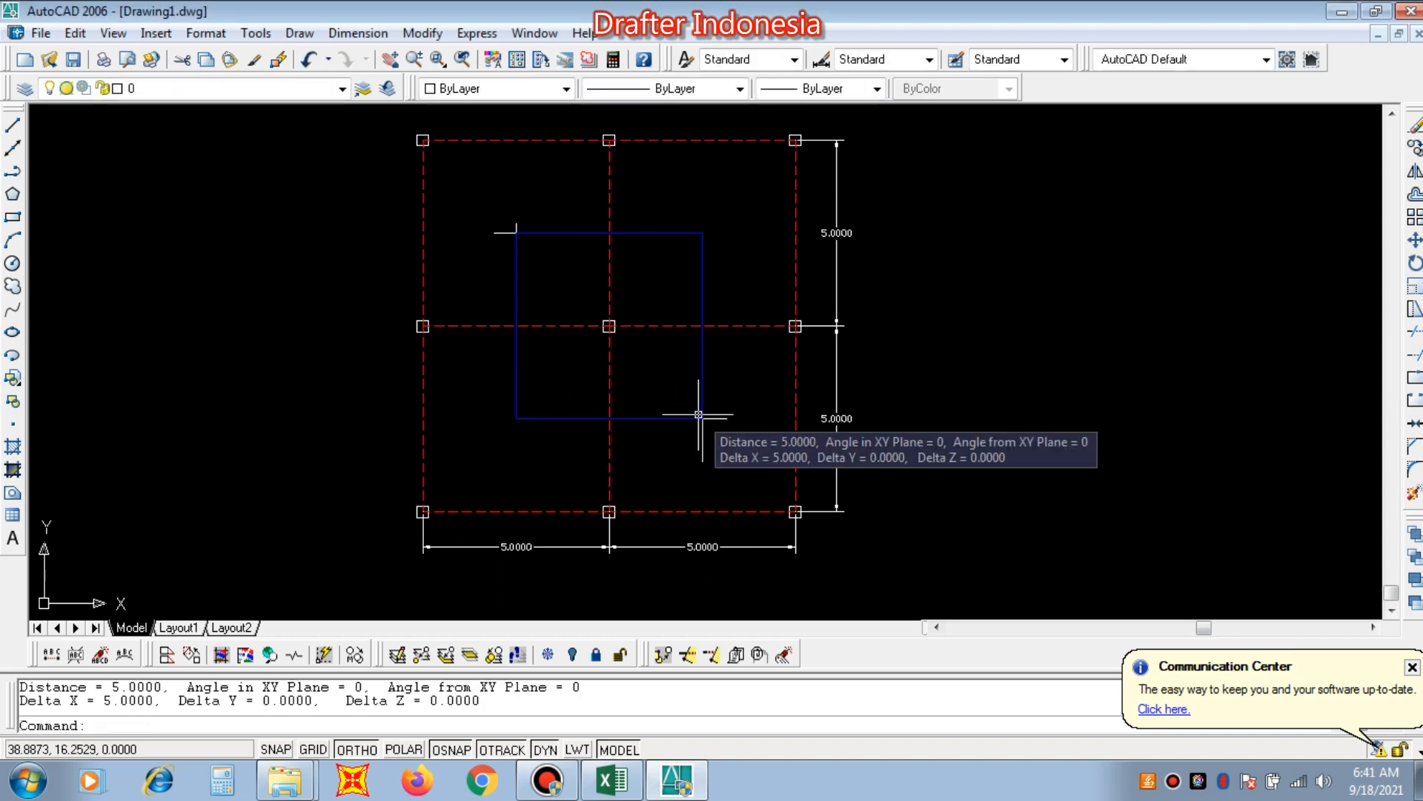
{"action": "key", "text": "Return"}
{"action": "left_click", "coordinate": [703, 418]}
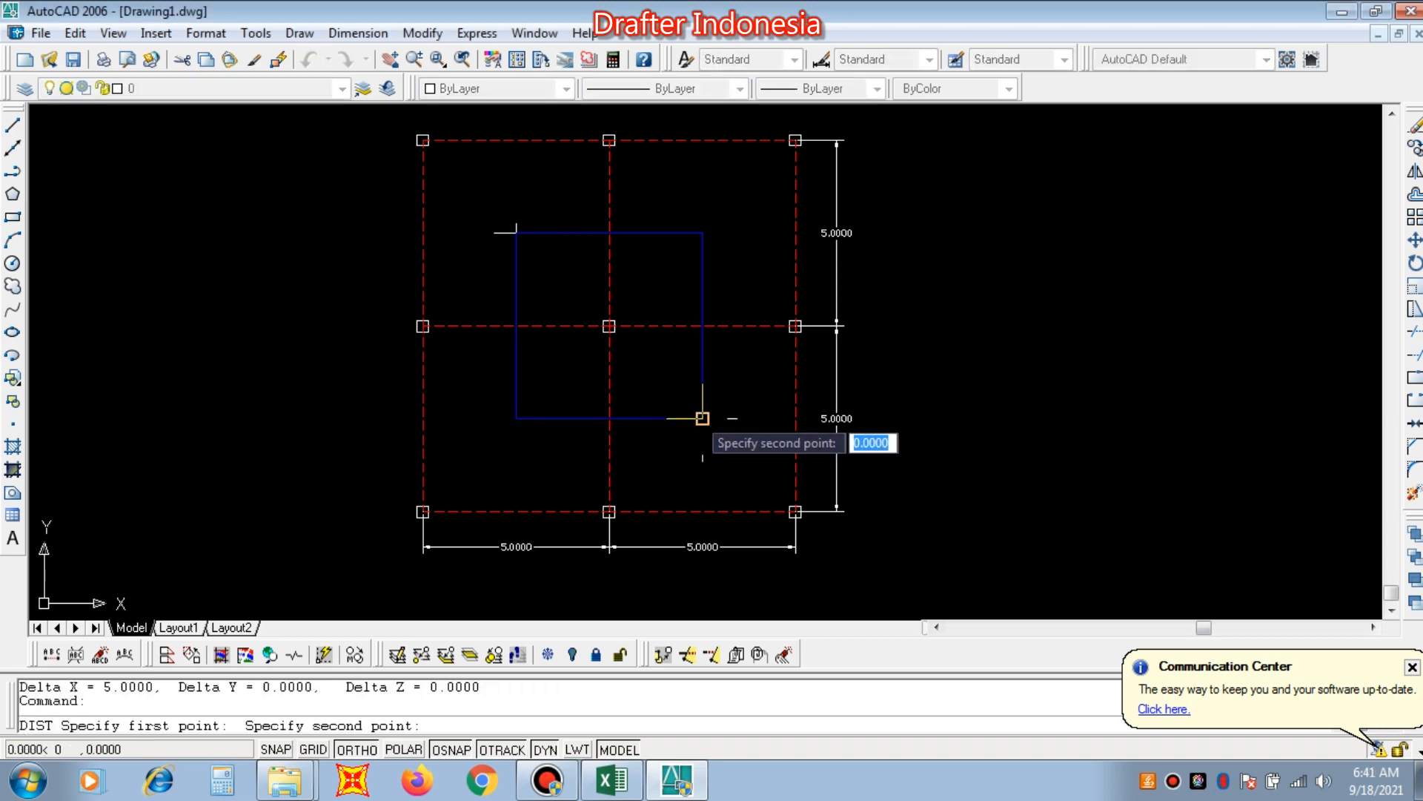
{"action": "left_click", "coordinate": [697, 236]}
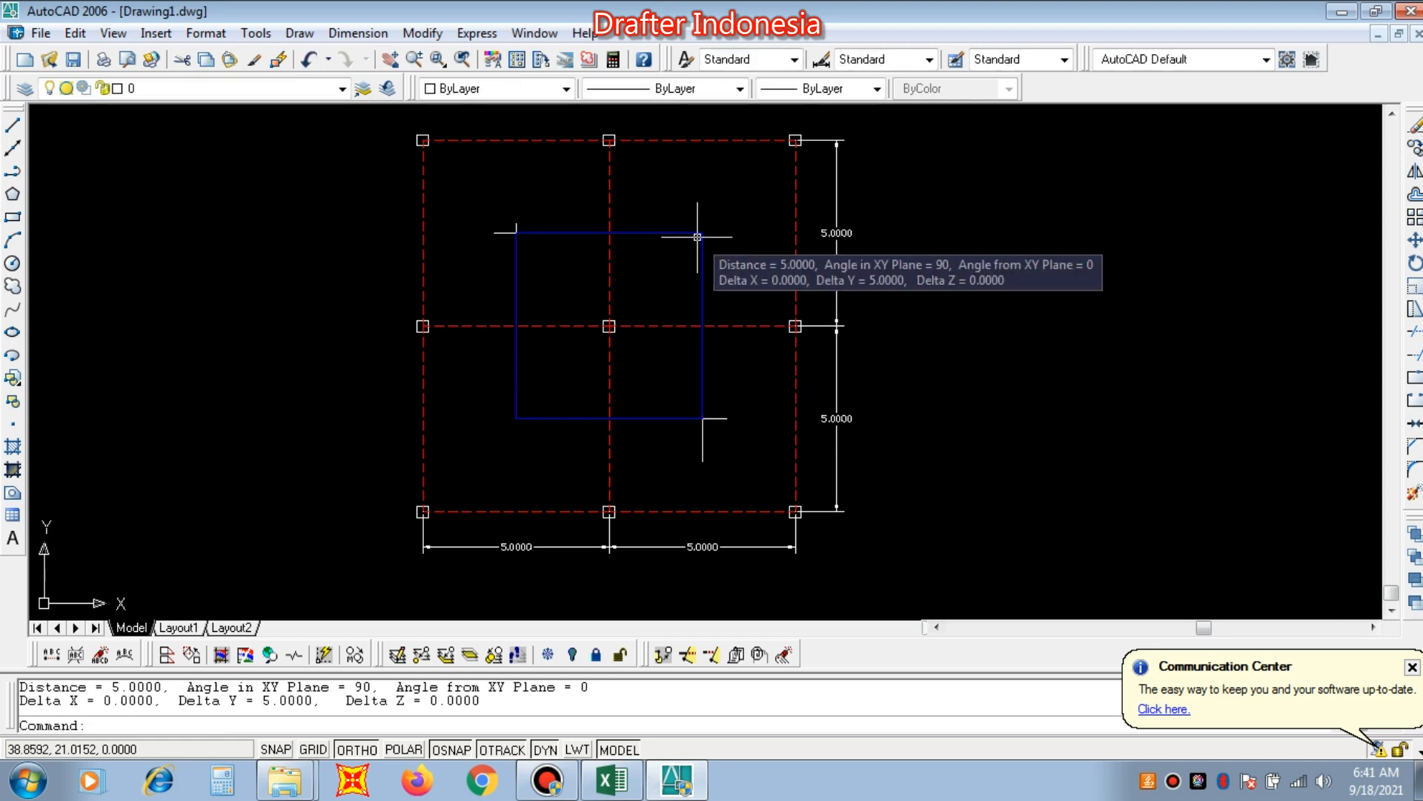
Switch to the Perhitungan Kolom Baja workbook in Excel and set the load area Ln in B6 to 25 m2.
{"action": "left_click", "coordinate": [614, 782]}
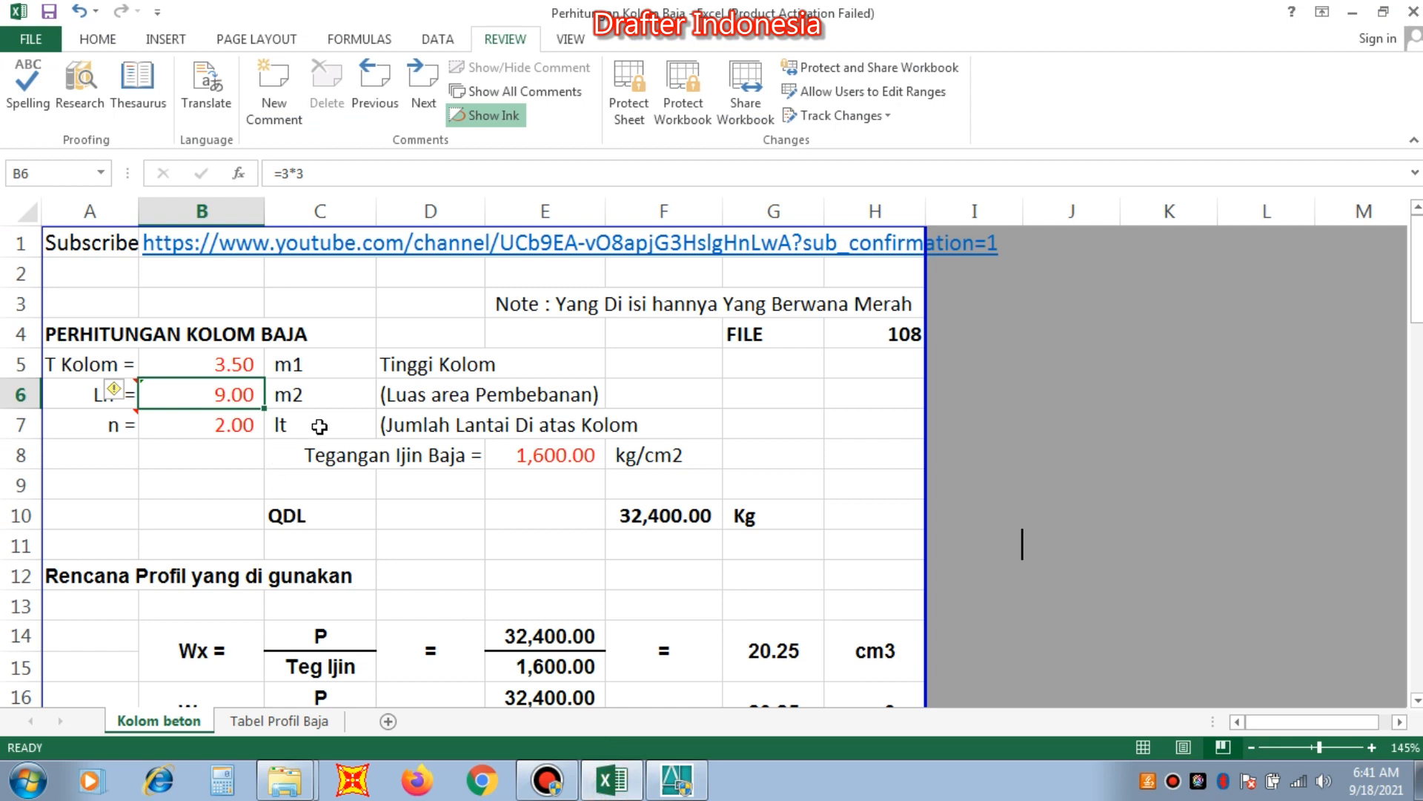
{"action": "type", "text": "2"}
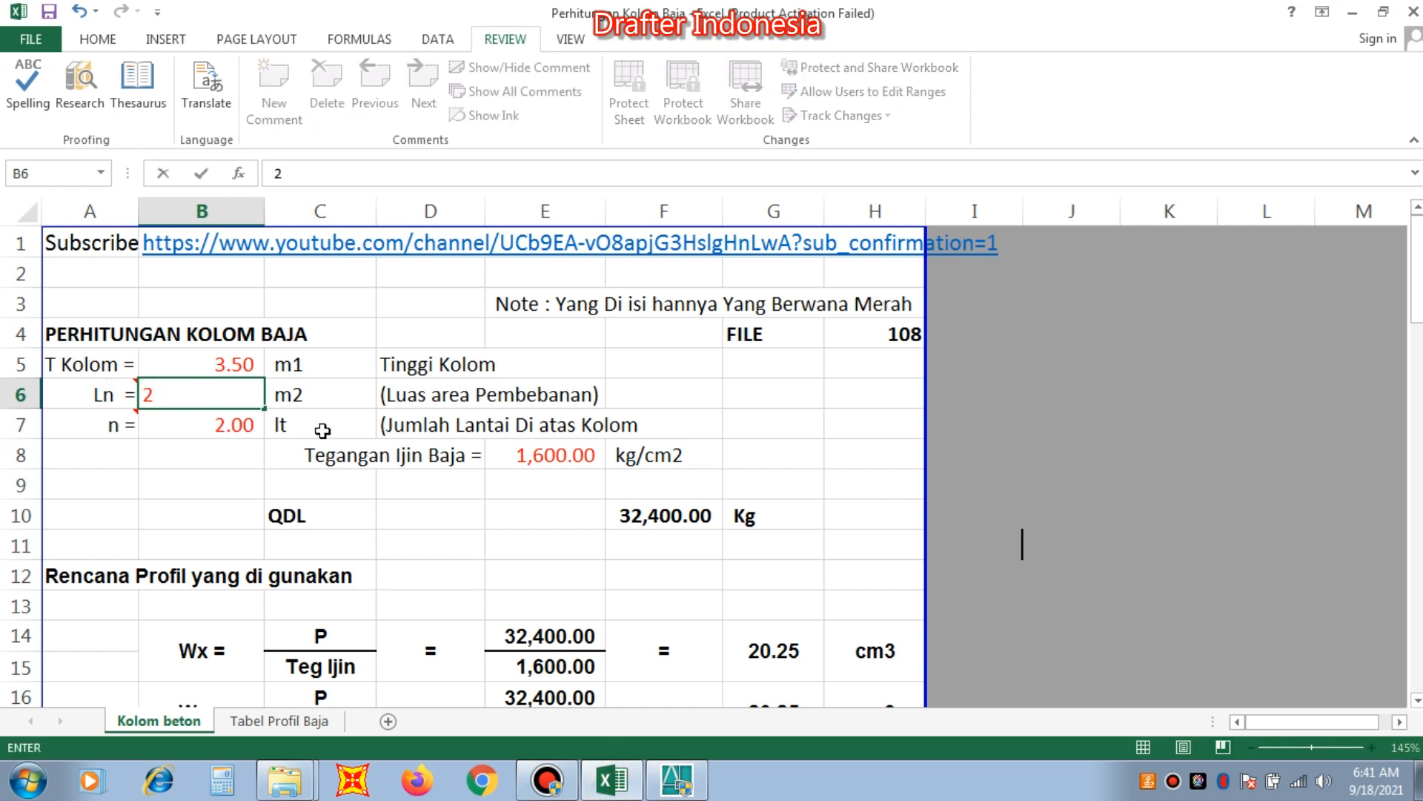
{"action": "type", "text": "5"}
{"action": "key", "text": "Return"}
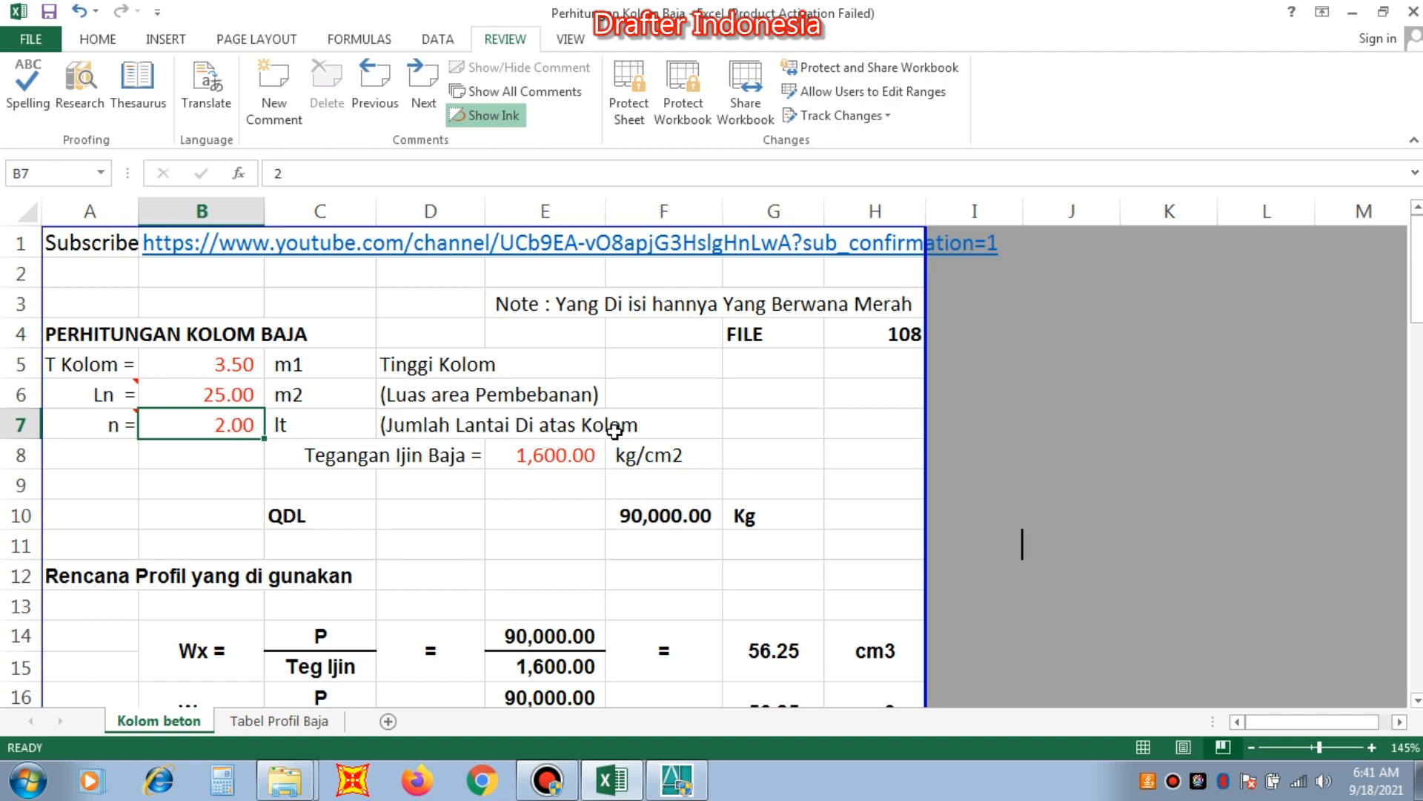
Review the AutoCAD grid plan, return to Excel, set the floor count n in B7 to 1, and select the allowable steel stress in E8.
{"action": "left_click", "coordinate": [676, 783]}
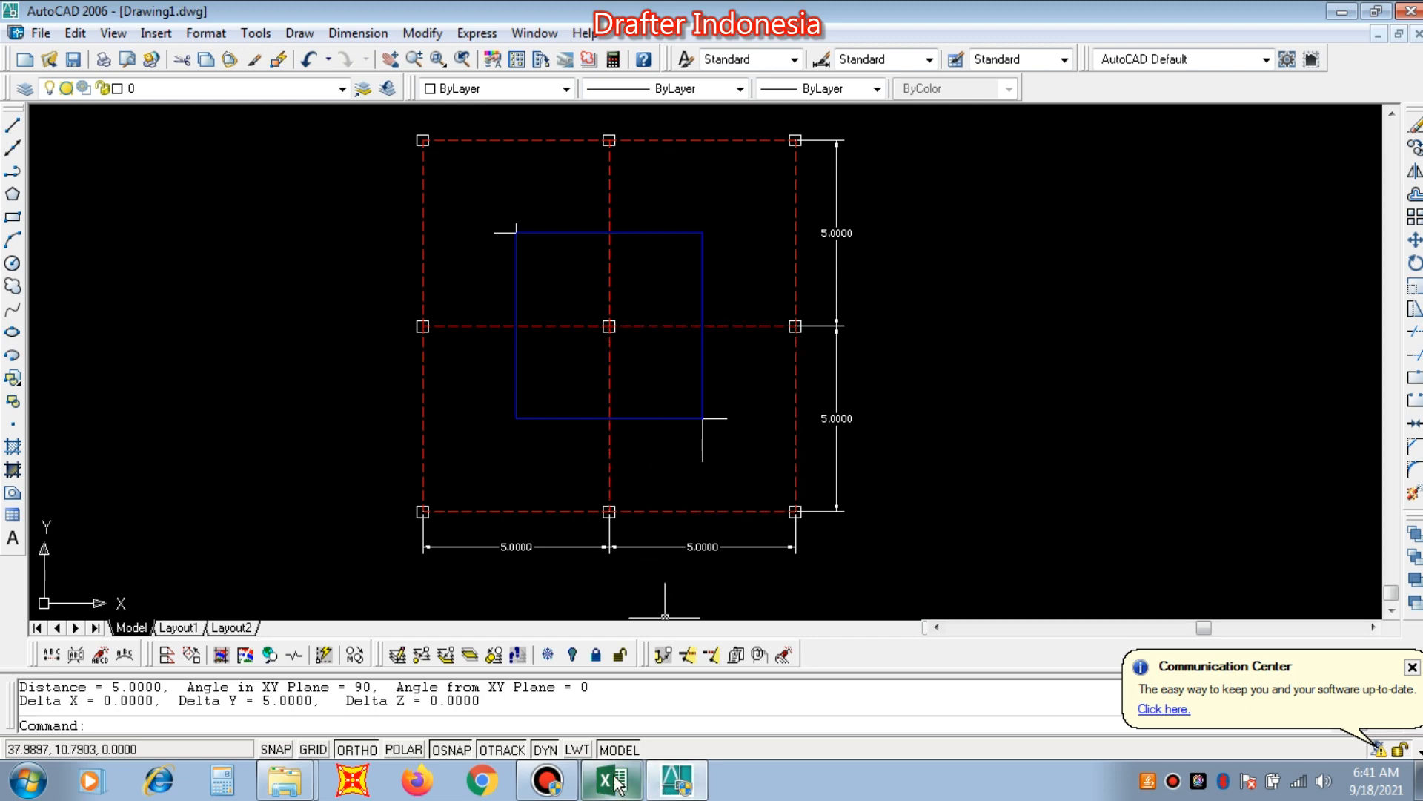
{"action": "mouse_move", "coordinate": [686, 788]}
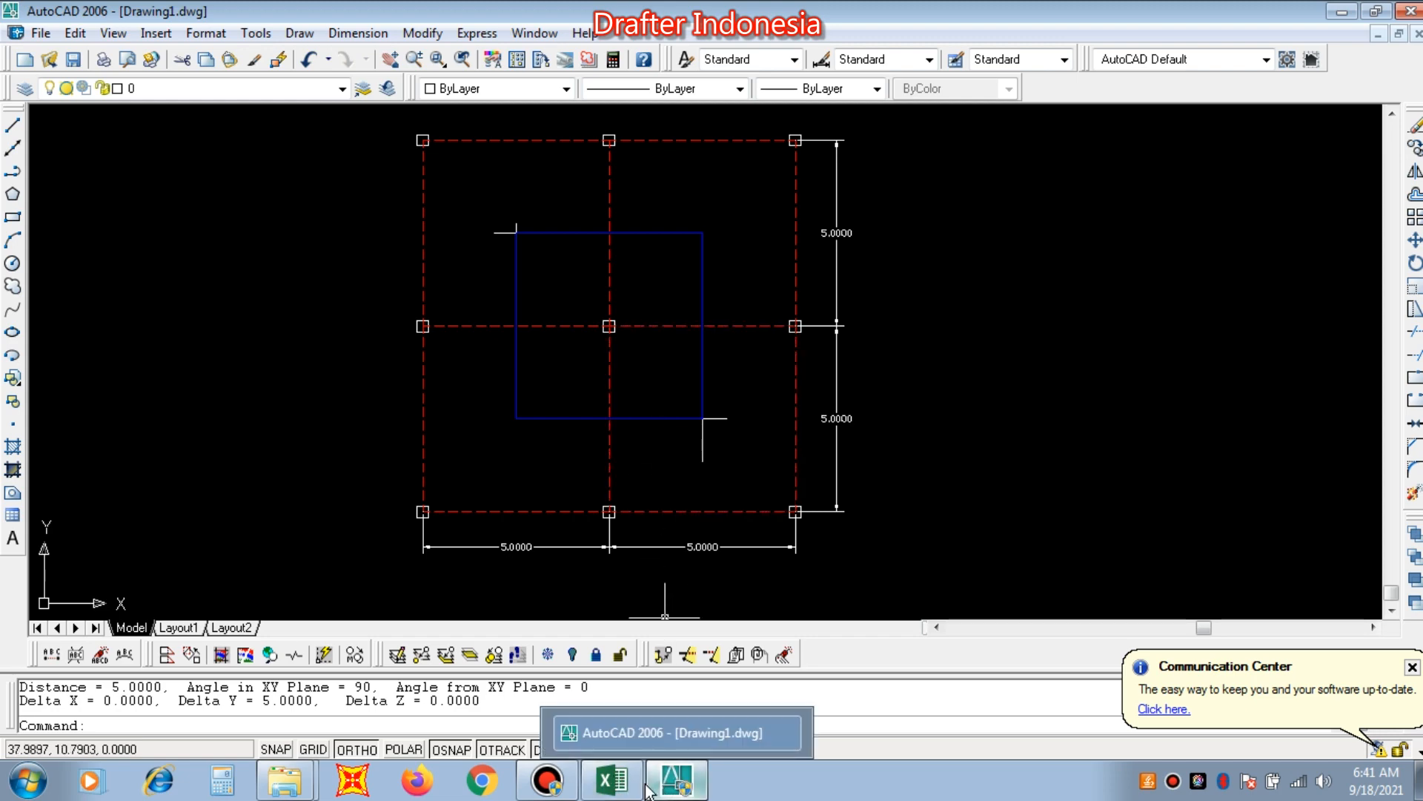
{"action": "left_click", "coordinate": [611, 780]}
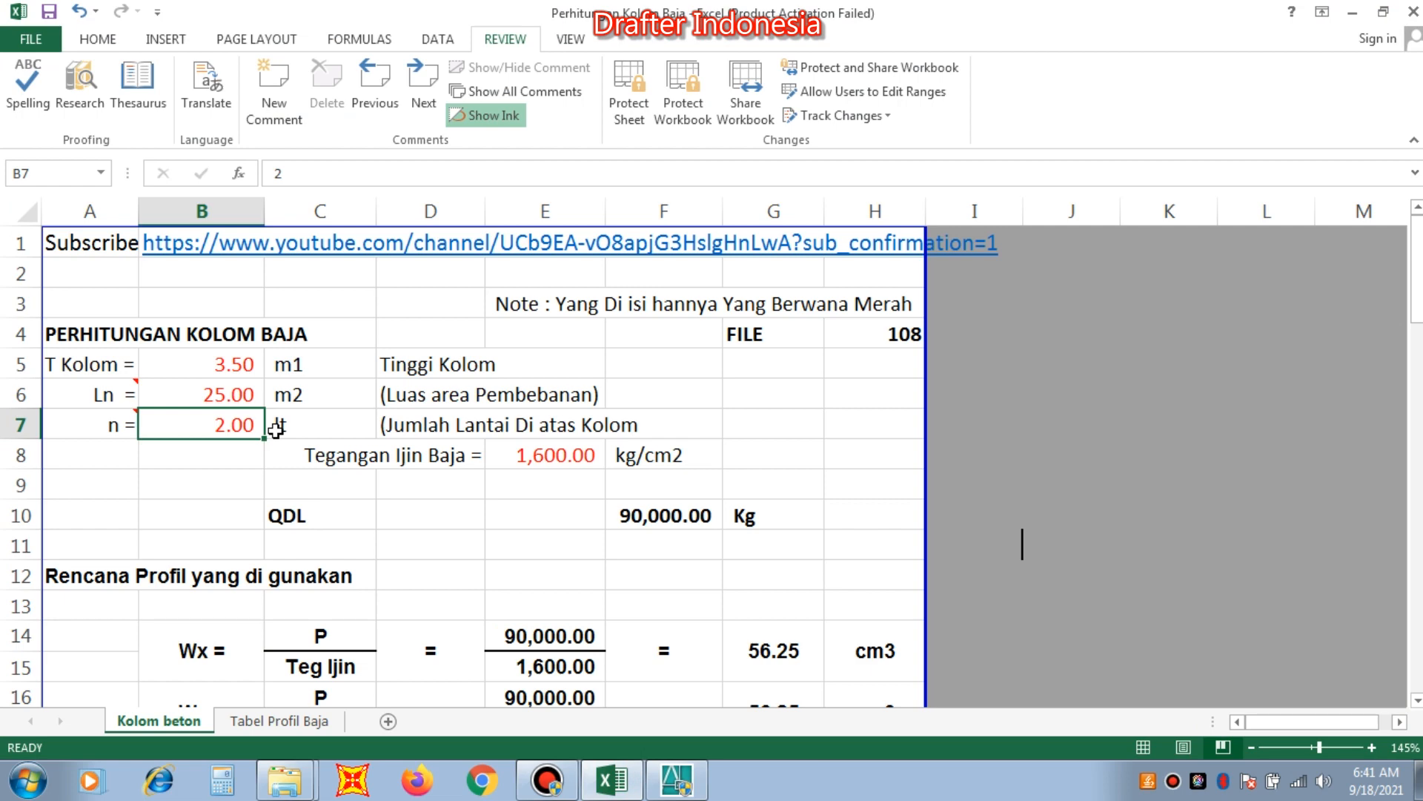
{"action": "type", "text": "1"}
{"action": "key", "text": "Return"}
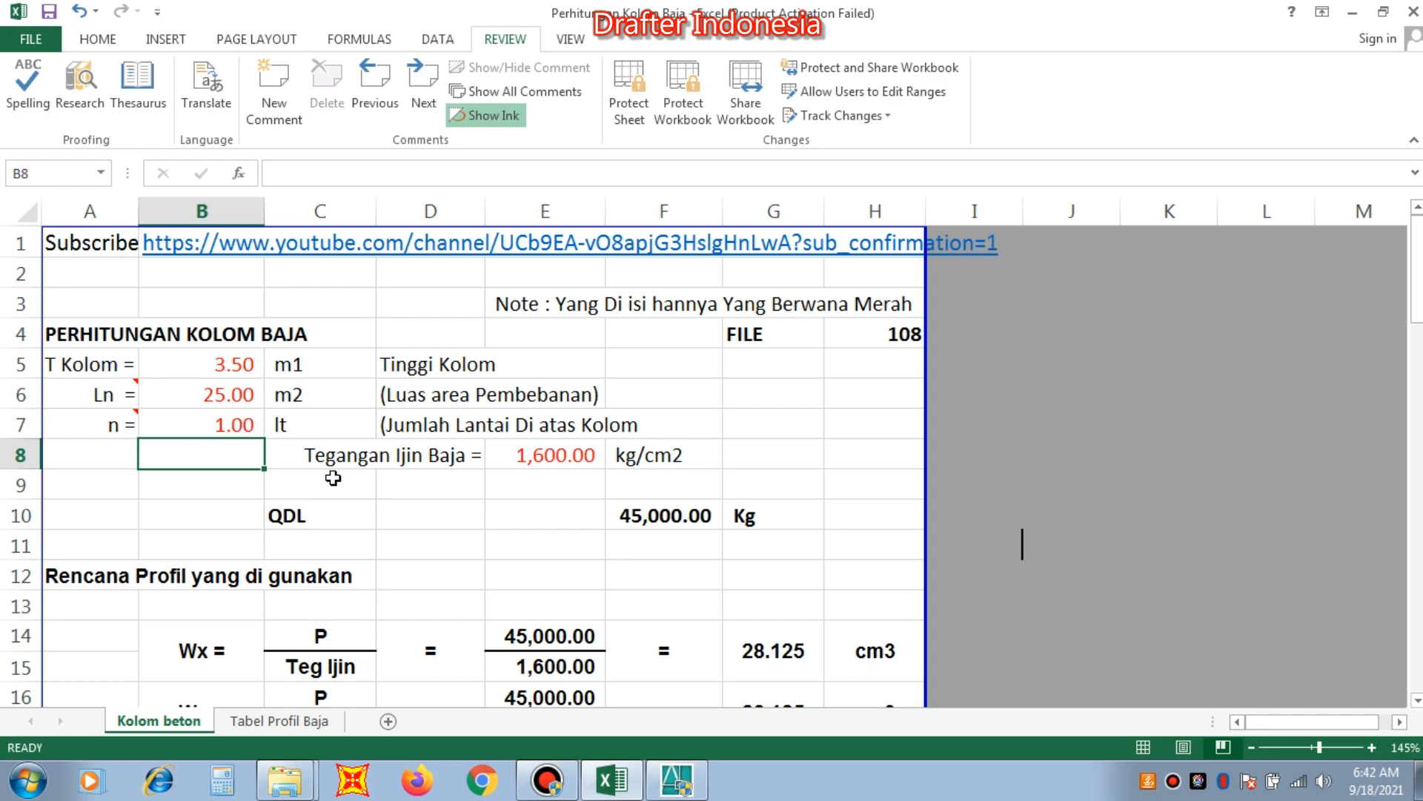
{"action": "left_click", "coordinate": [535, 463]}
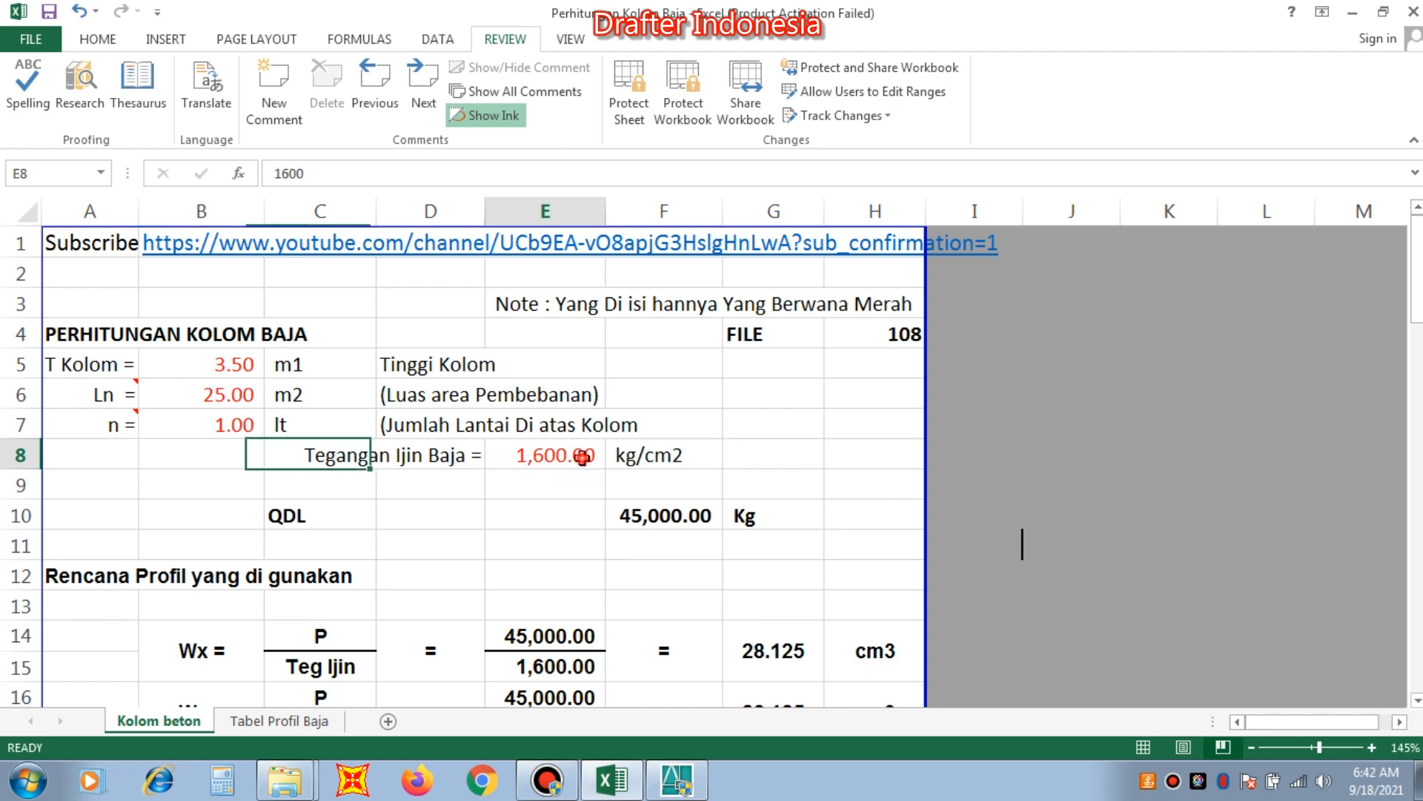
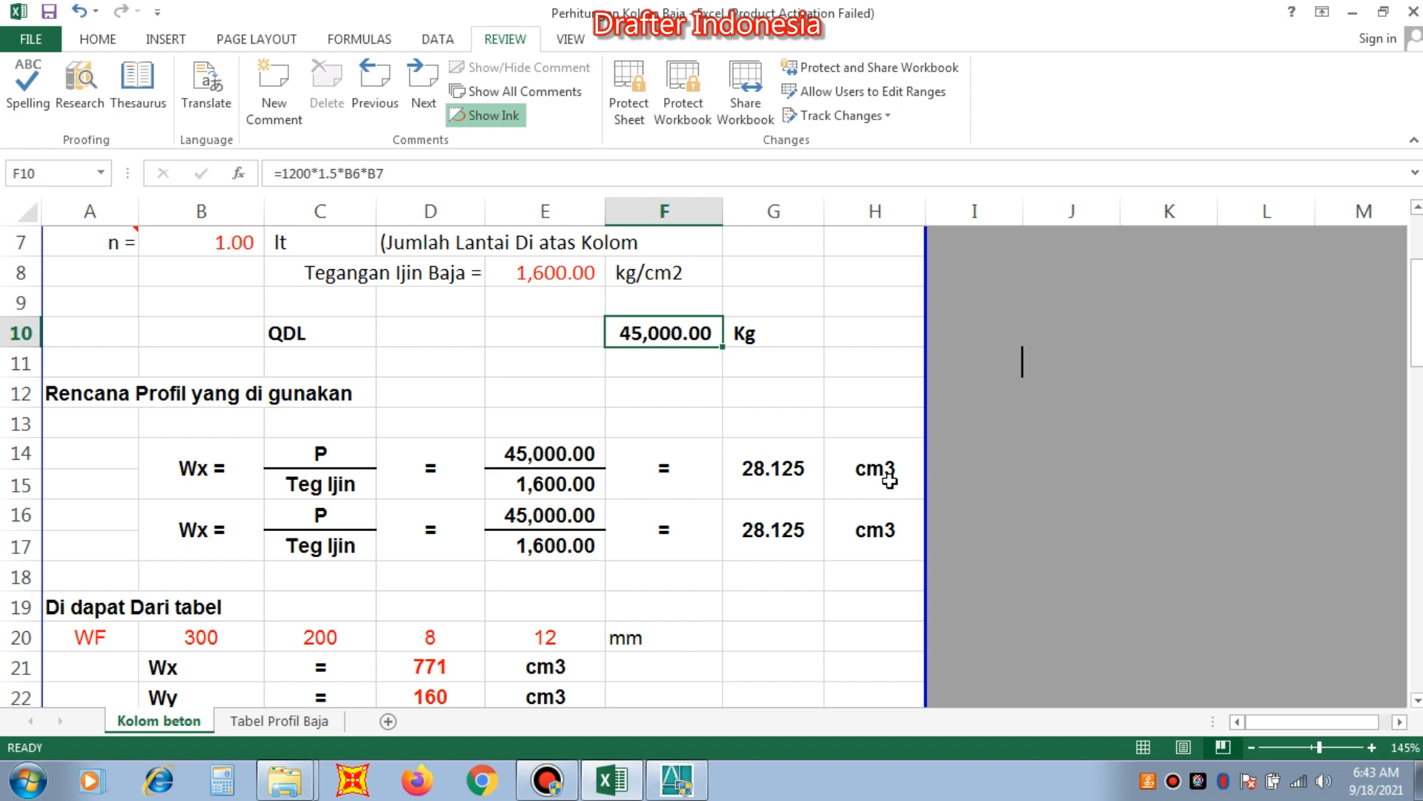
Change the second section modulus label in B16 to "Wy =".
{"action": "left_click", "coordinate": [194, 531]}
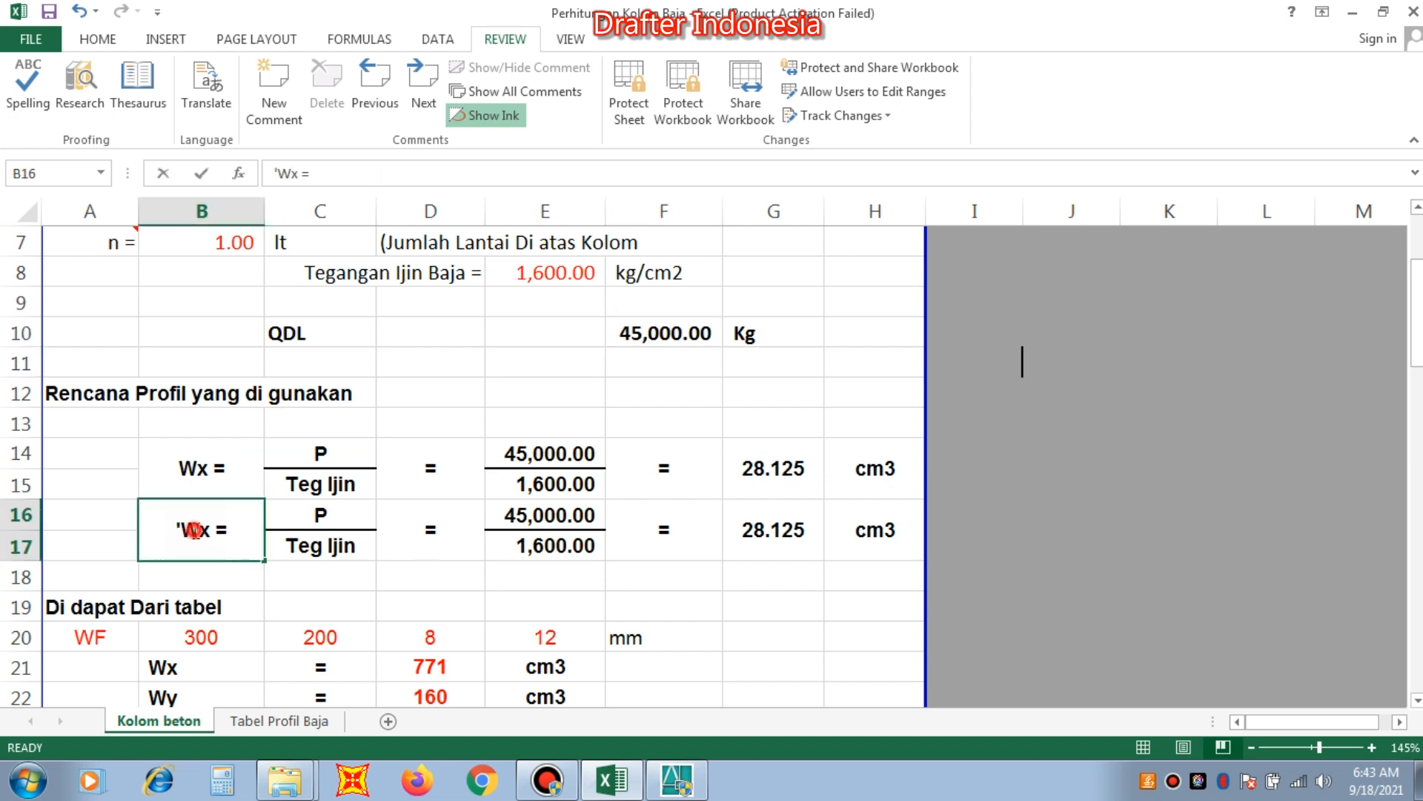
{"action": "double_click", "coordinate": [194, 530]}
{"action": "left_click", "coordinate": [212, 528]}
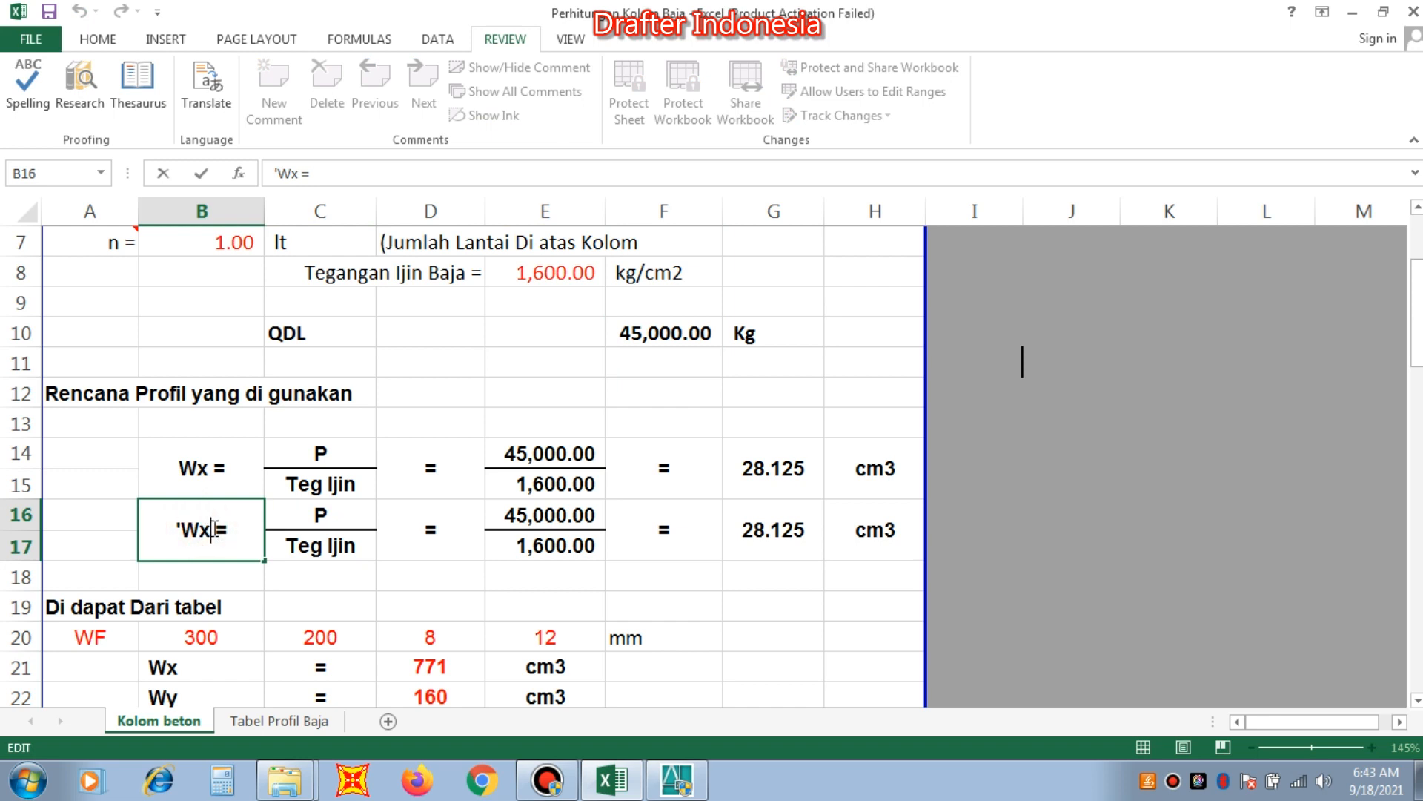
{"action": "key", "text": "BackSpace"}
{"action": "type", "text": "Y"}
{"action": "key", "text": "BackSpace"}
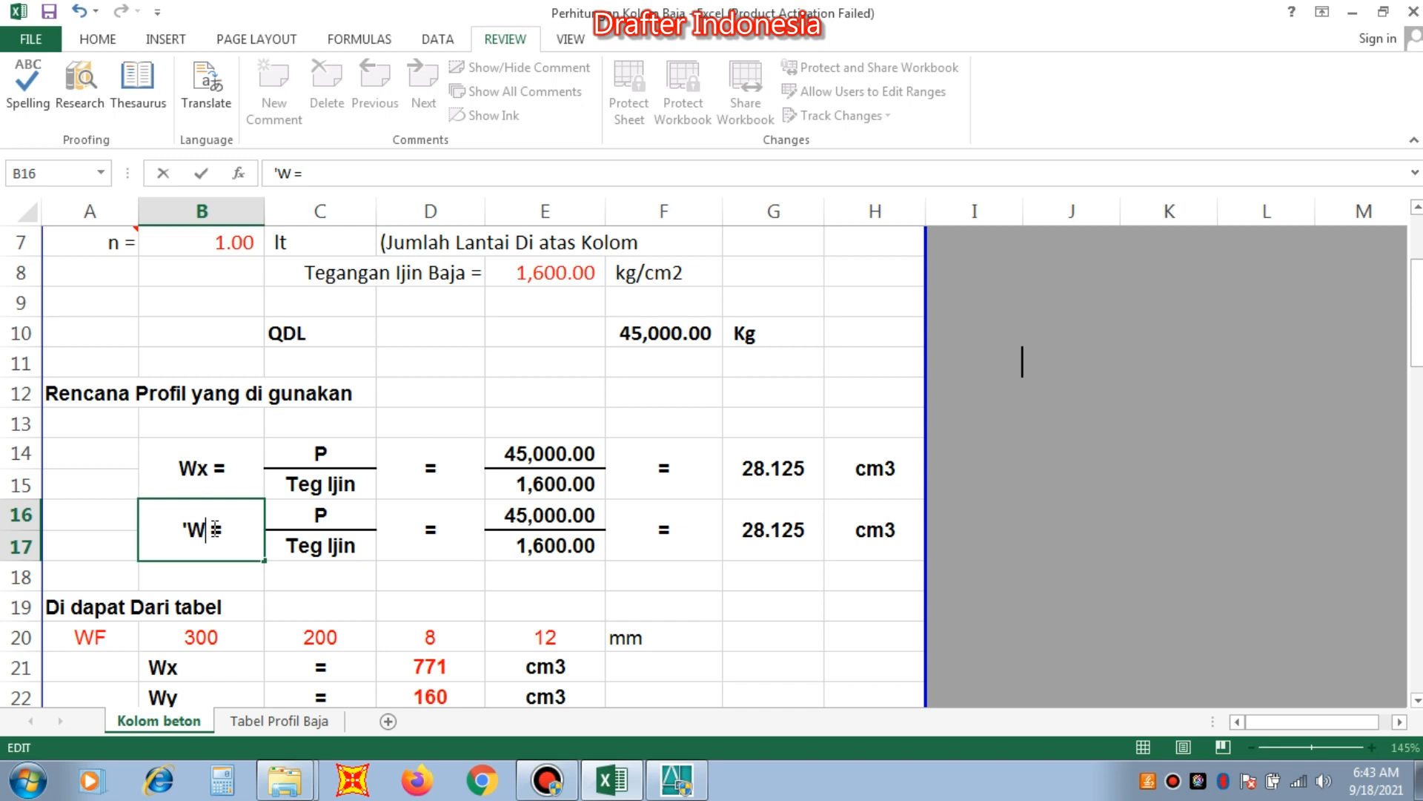
{"action": "type", "text": "Y"}
{"action": "key", "text": "BackSpace"}
{"action": "type", "text": "y"}
{"action": "key", "text": "Return"}
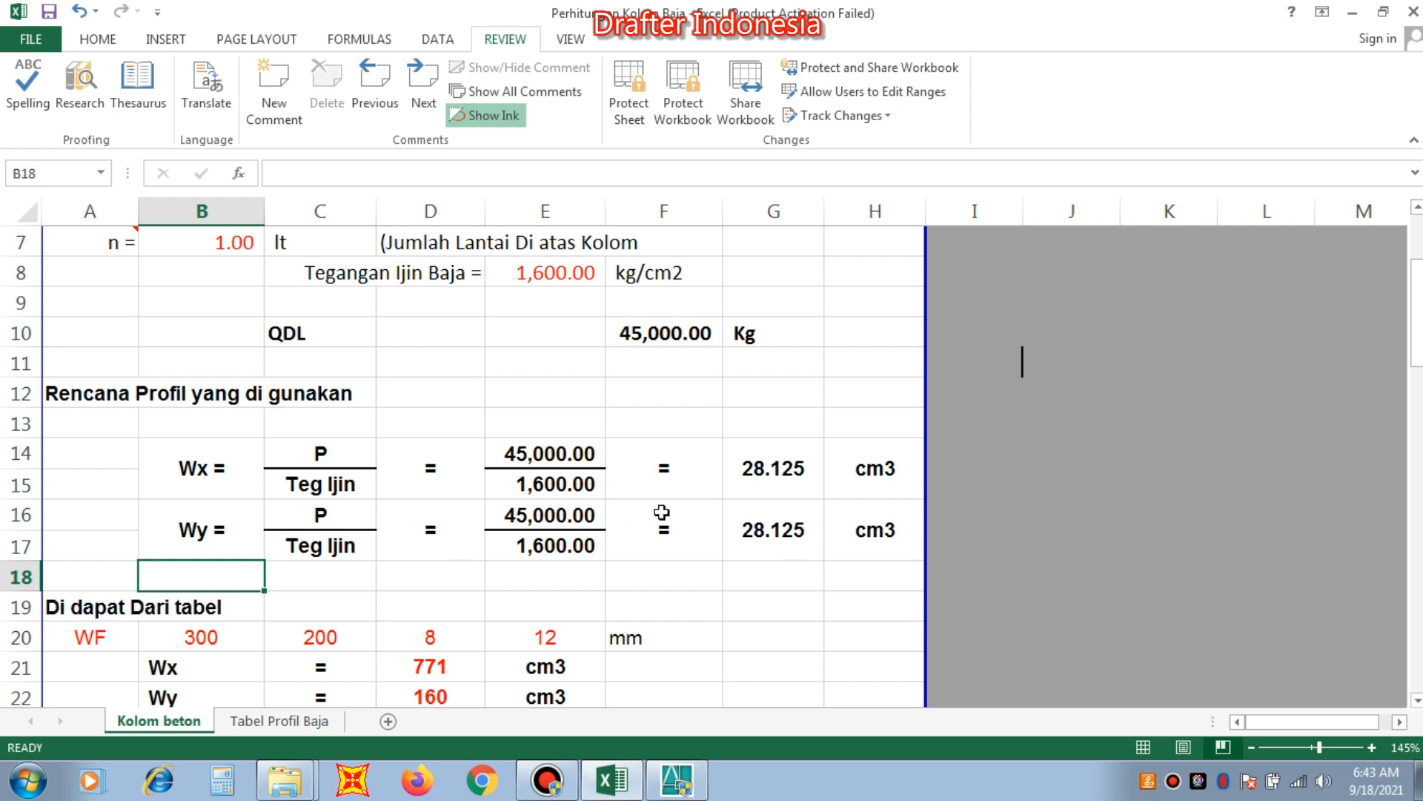
Look through the steel profile table on the Tabel Profil Baja sheet as far as the WF profiles with codes 100 to 108.
{"action": "scroll", "coordinate": [599, 488], "scroll_direction": "down", "scroll_amount": 1}
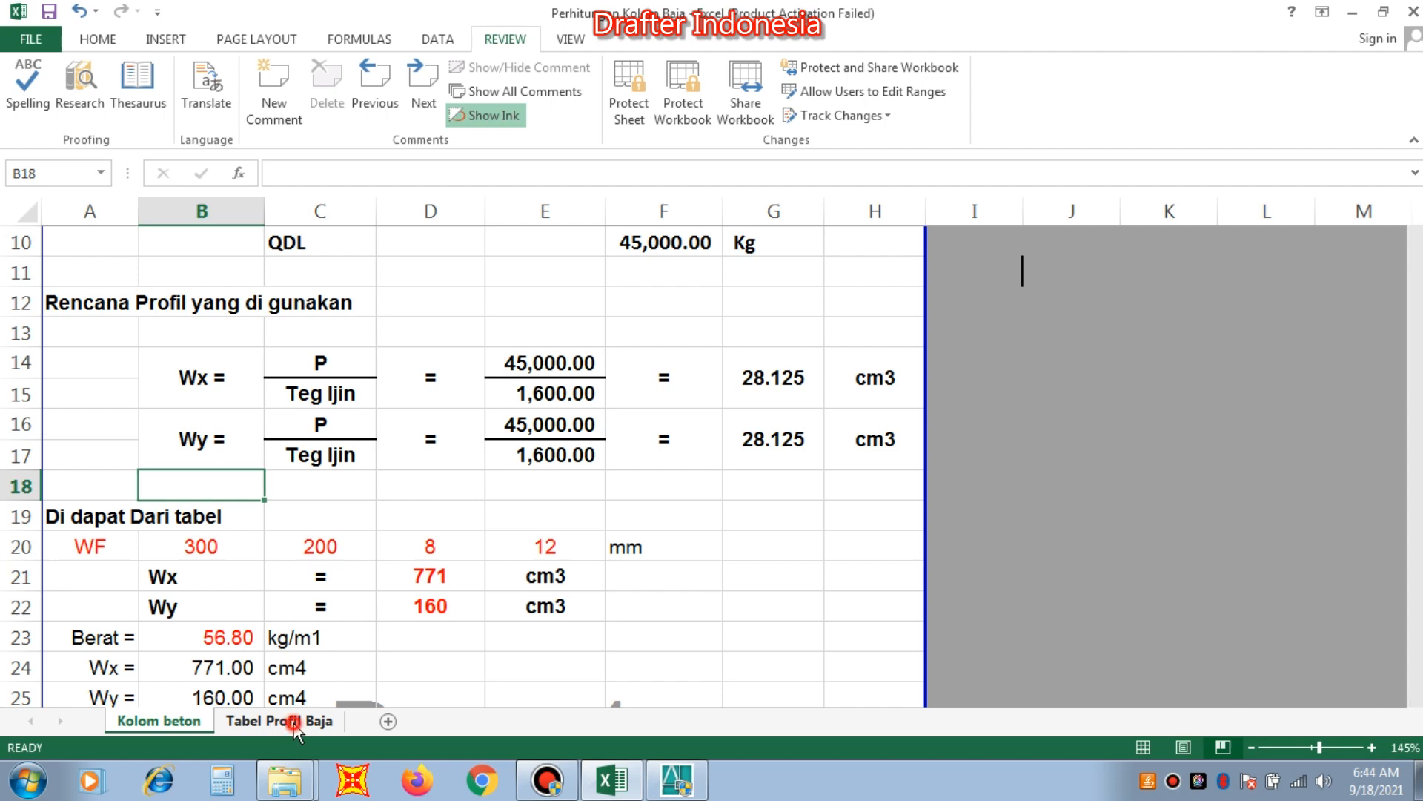
{"action": "left_click", "coordinate": [294, 724]}
{"action": "left_click", "coordinate": [369, 587]}
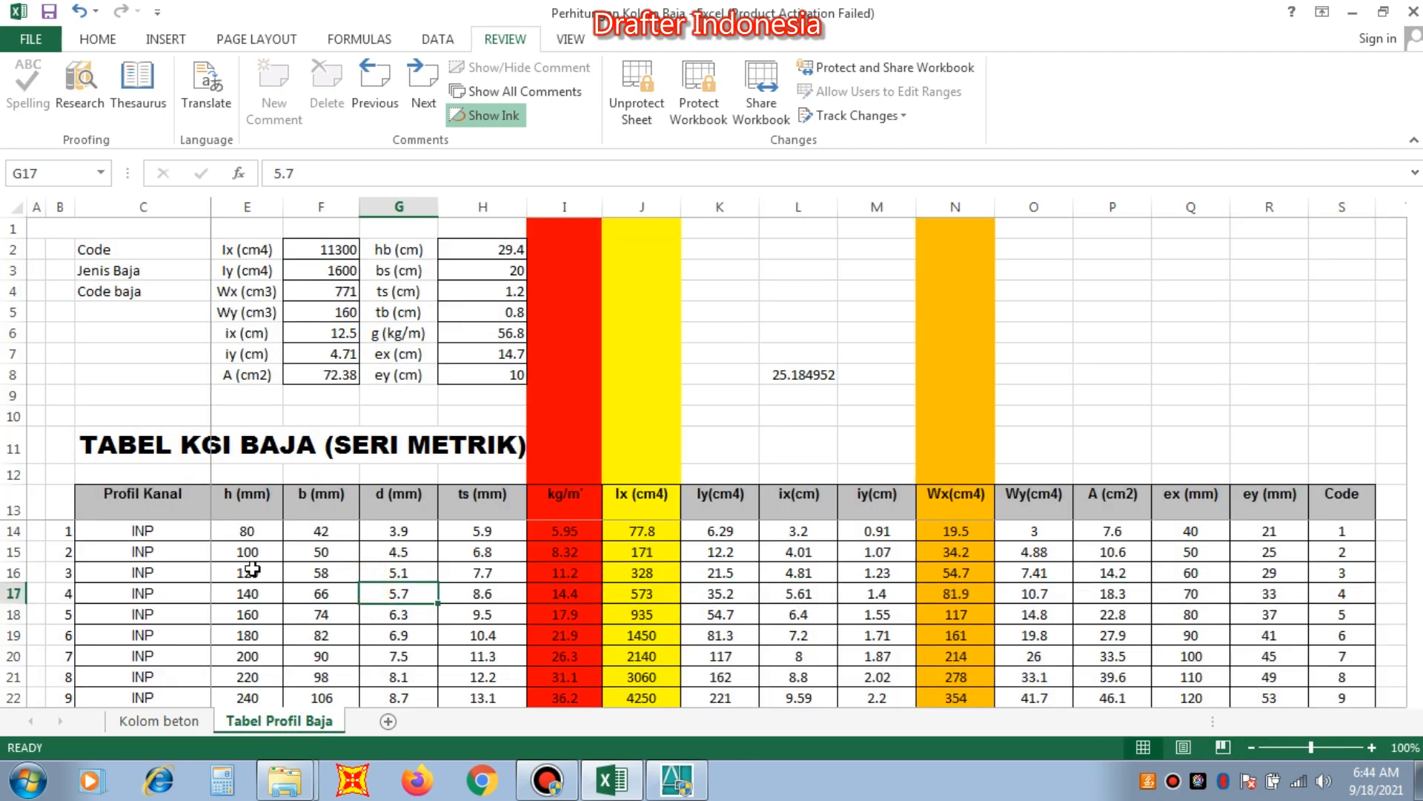
{"action": "scroll", "coordinate": [185, 550], "scroll_direction": "down", "scroll_amount": 1}
{"action": "scroll", "coordinate": [175, 556], "scroll_direction": "up", "scroll_amount": 1}
{"action": "scroll", "coordinate": [167, 560], "scroll_direction": "down", "scroll_amount": 8}
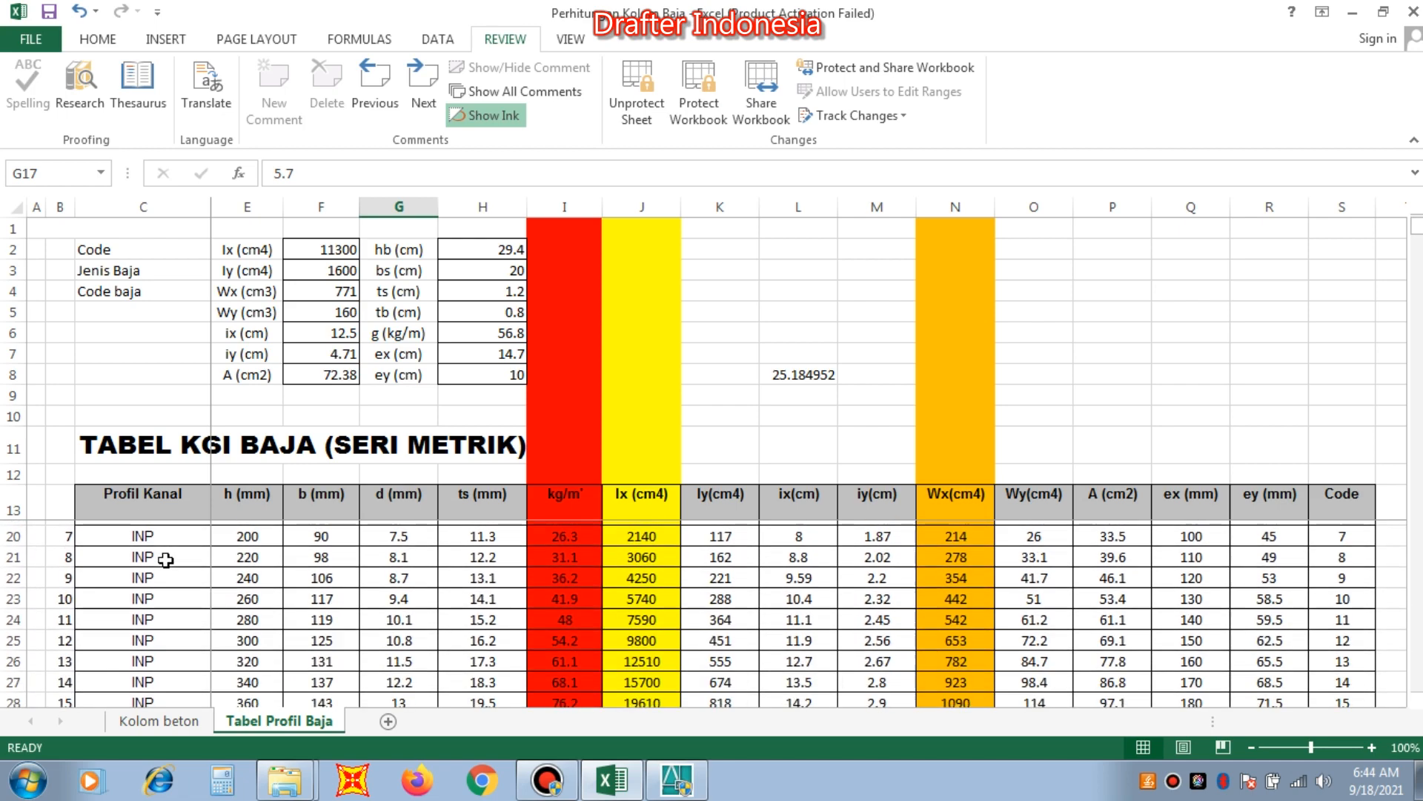
{"action": "scroll", "coordinate": [154, 576], "scroll_direction": "down", "scroll_amount": 6}
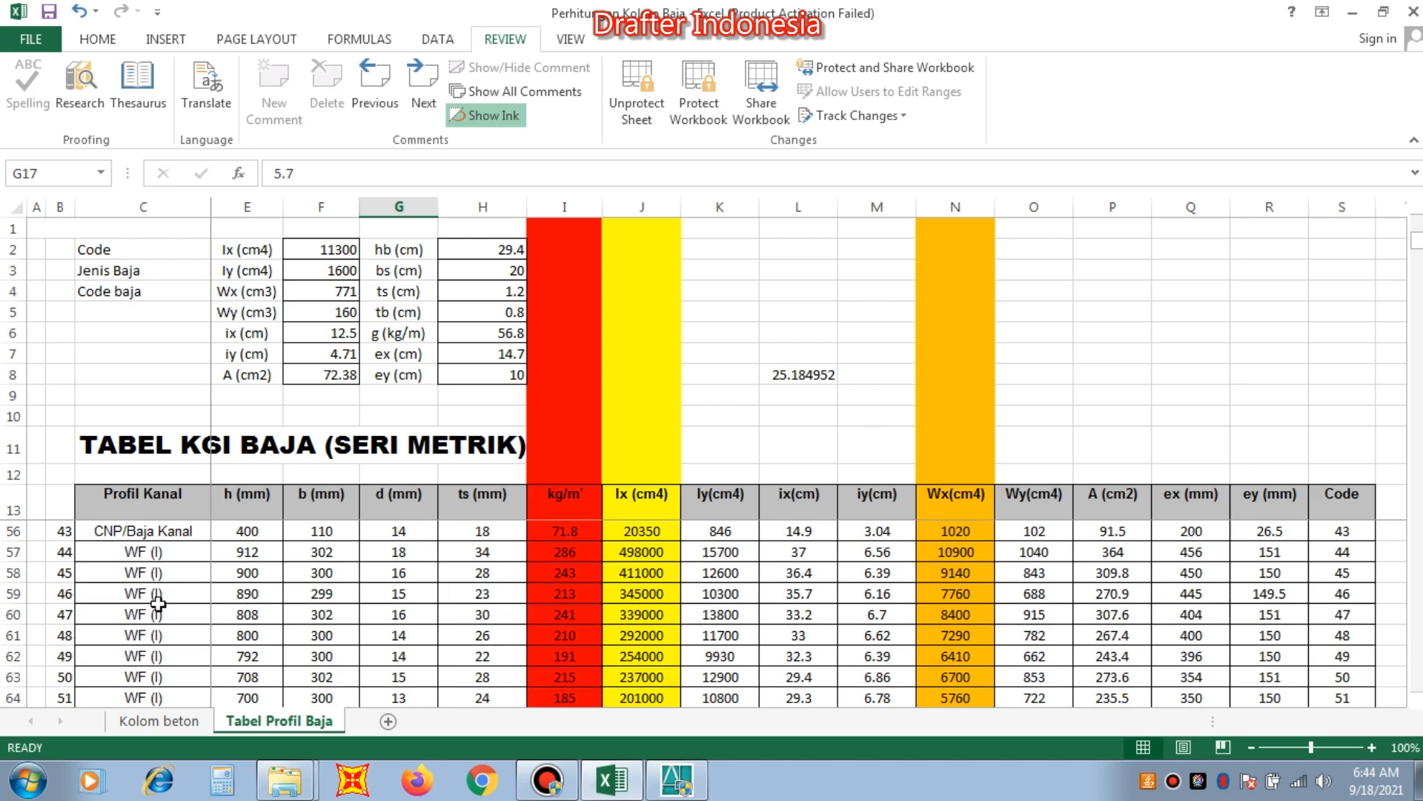
{"action": "scroll", "coordinate": [158, 603], "scroll_direction": "down", "scroll_amount": 3}
{"action": "scroll", "coordinate": [159, 603], "scroll_direction": "down", "scroll_amount": 5}
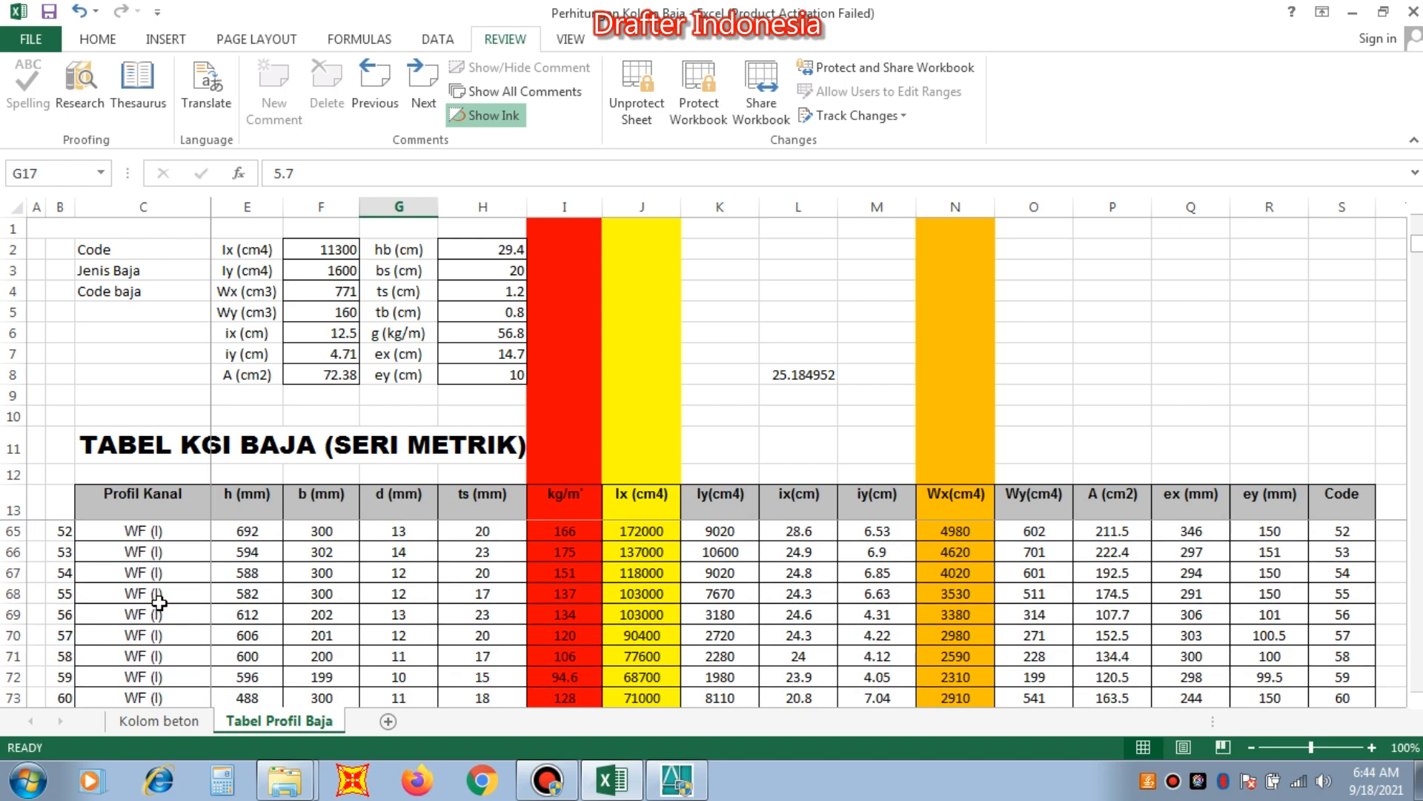
{"action": "scroll", "coordinate": [159, 603], "scroll_direction": "down", "scroll_amount": 9}
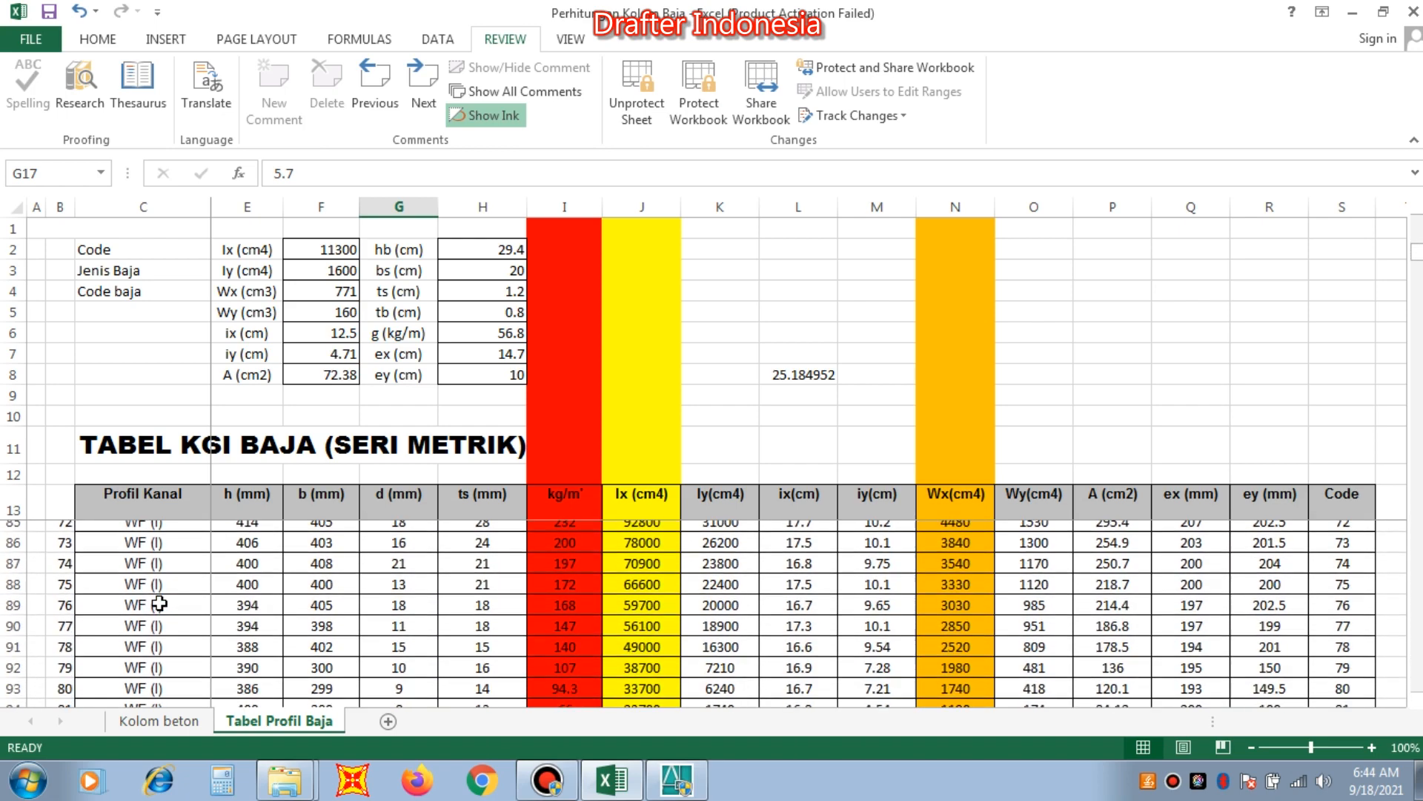
{"action": "scroll", "coordinate": [159, 603], "scroll_direction": "down", "scroll_amount": 3}
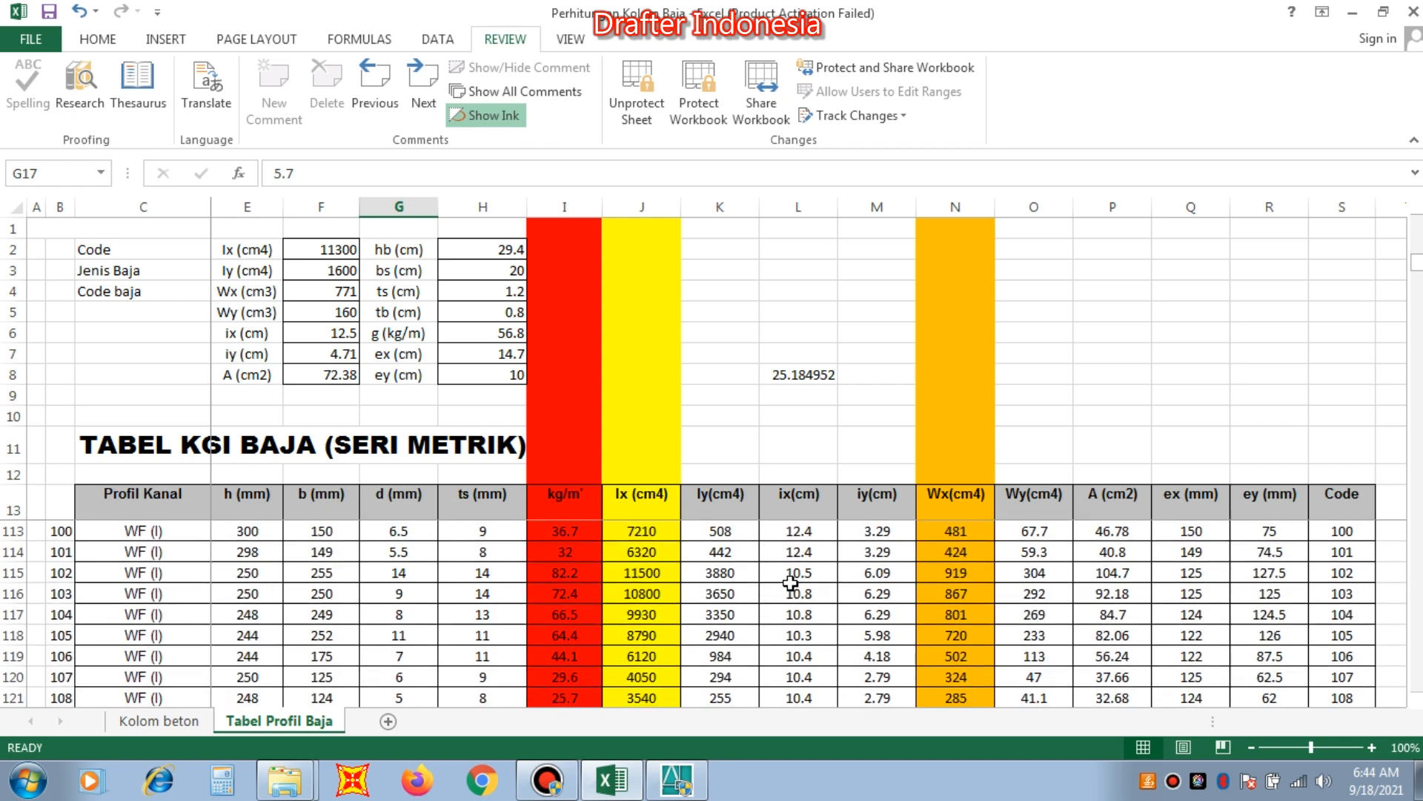
Compare the Wx and Wy values of the smaller WF profiles and select the row of profile code 113.
{"action": "left_click", "coordinate": [959, 576]}
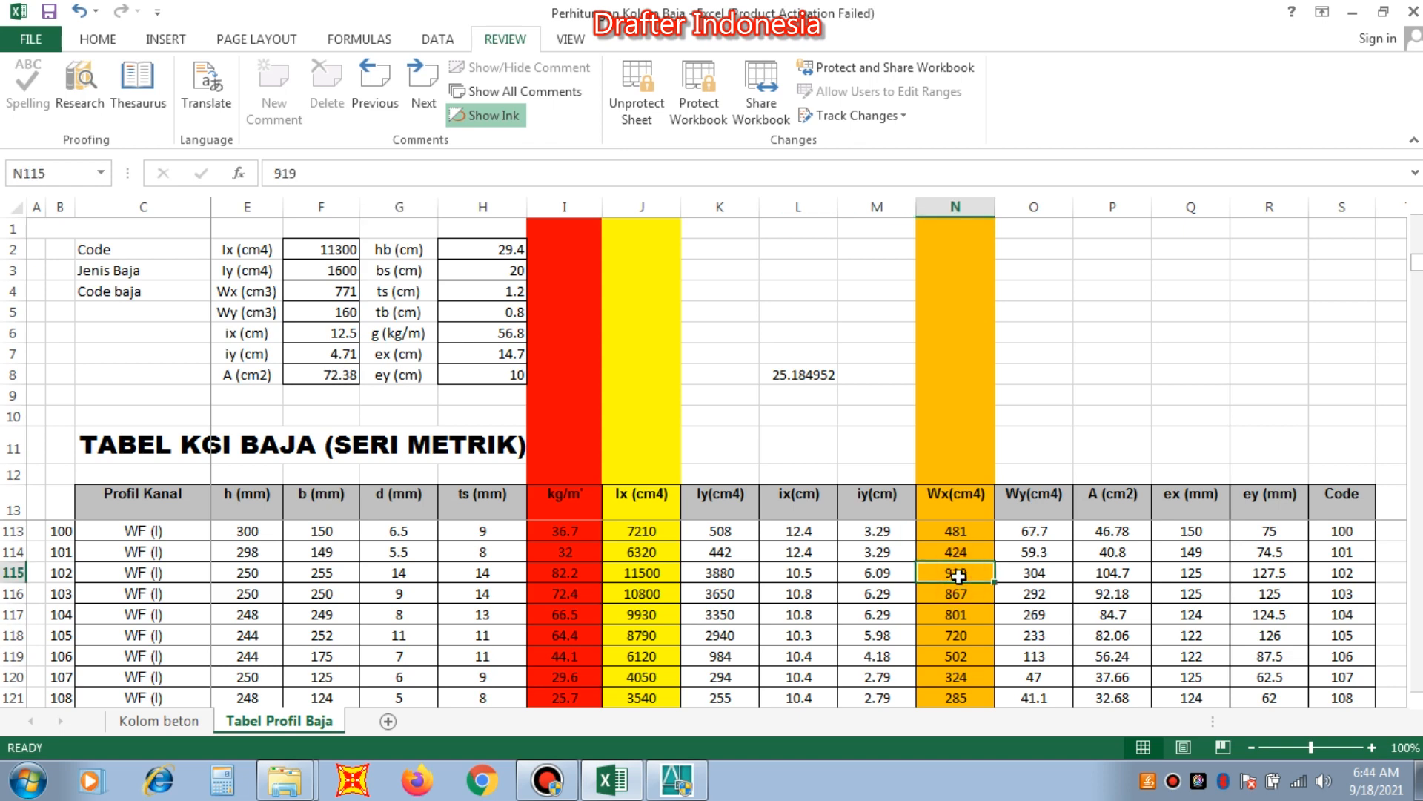
{"action": "scroll", "coordinate": [959, 576], "scroll_direction": "down", "scroll_amount": 2}
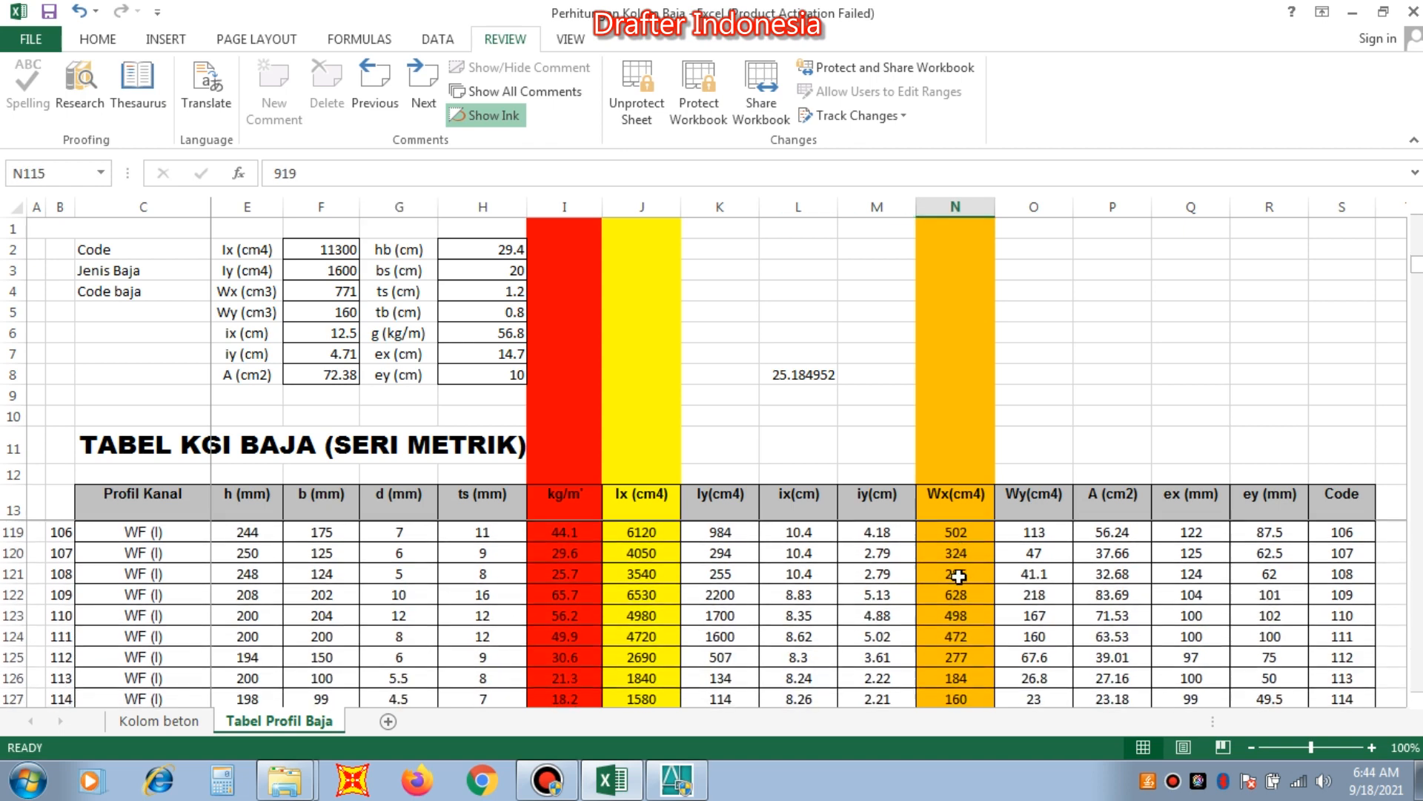
{"action": "left_click", "coordinate": [957, 636]}
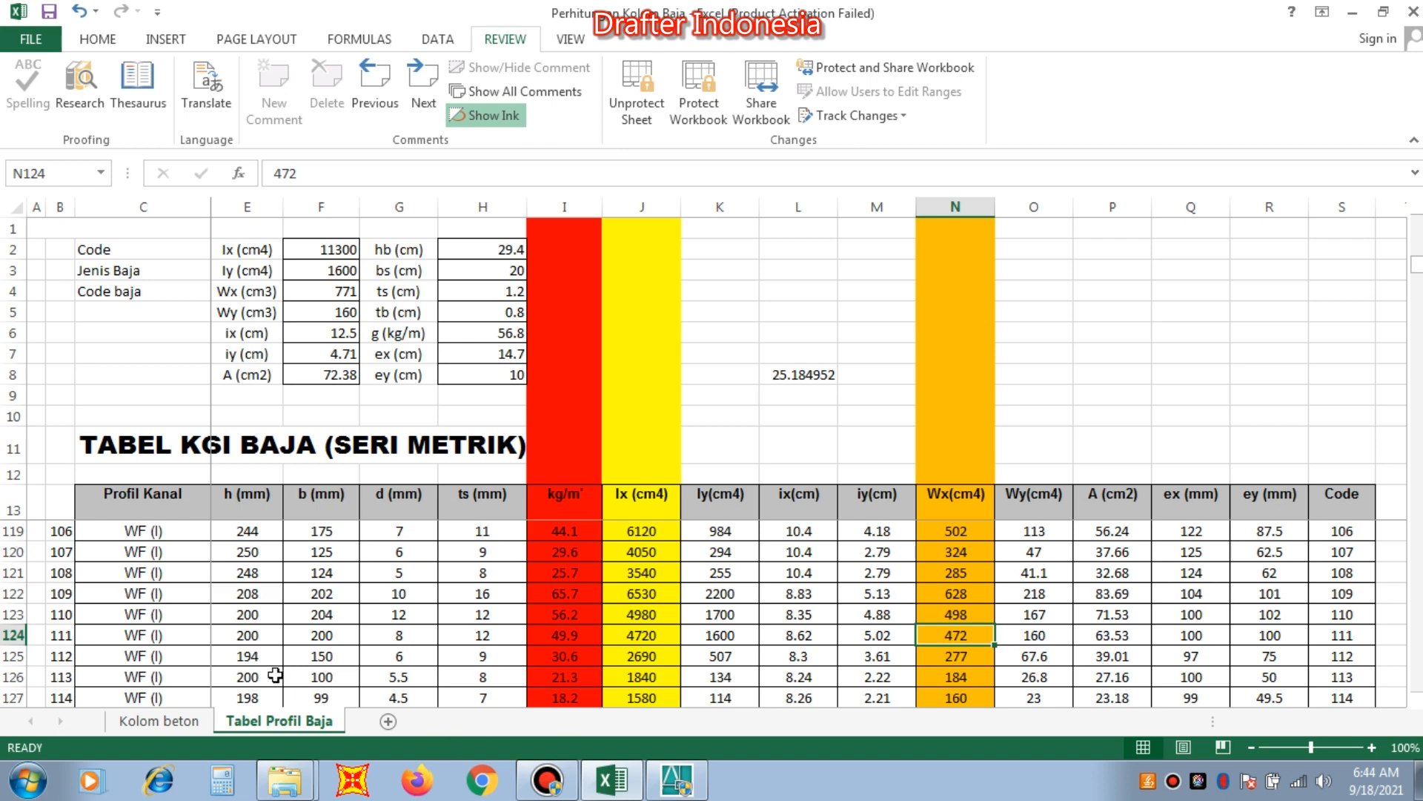
{"action": "left_click", "coordinate": [957, 677]}
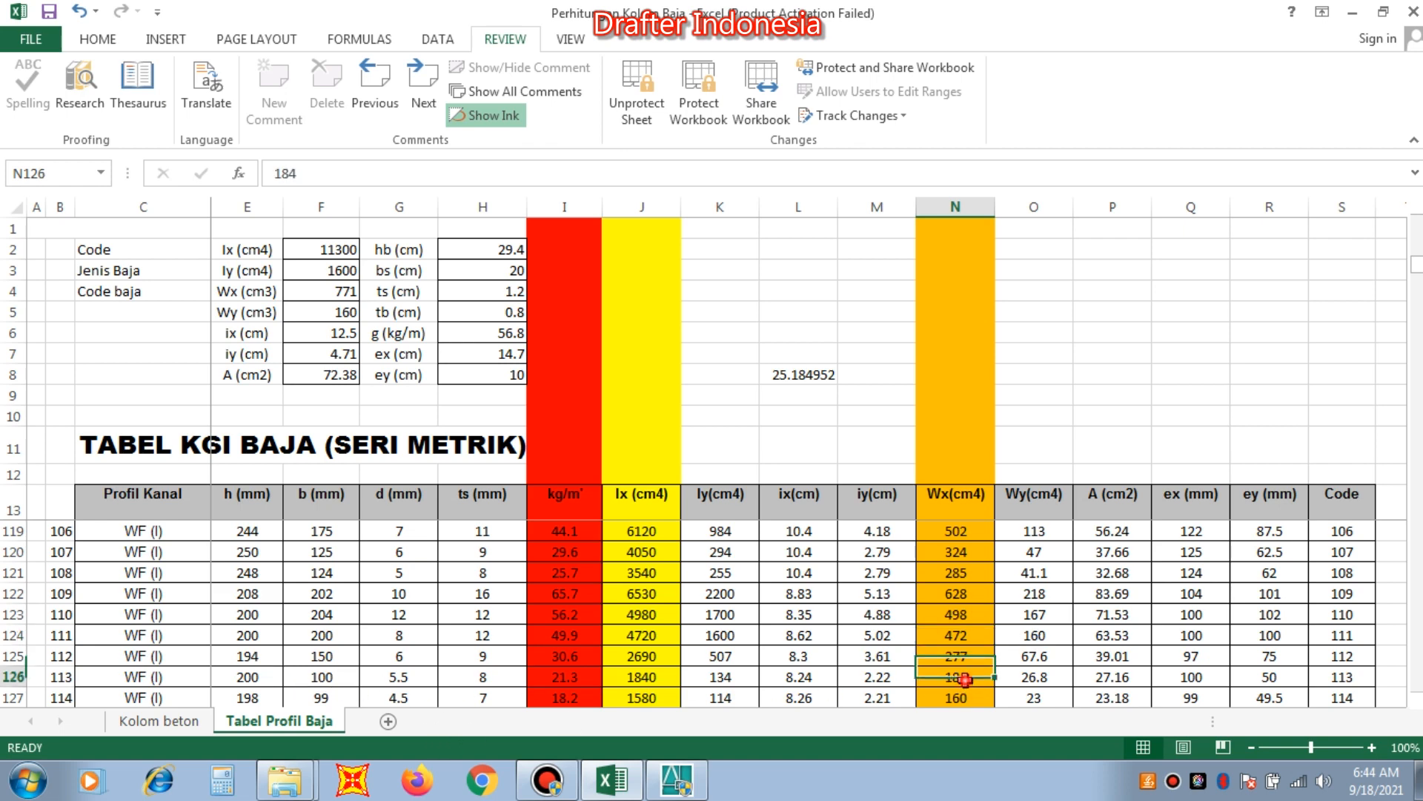
{"action": "left_click", "coordinate": [1051, 680]}
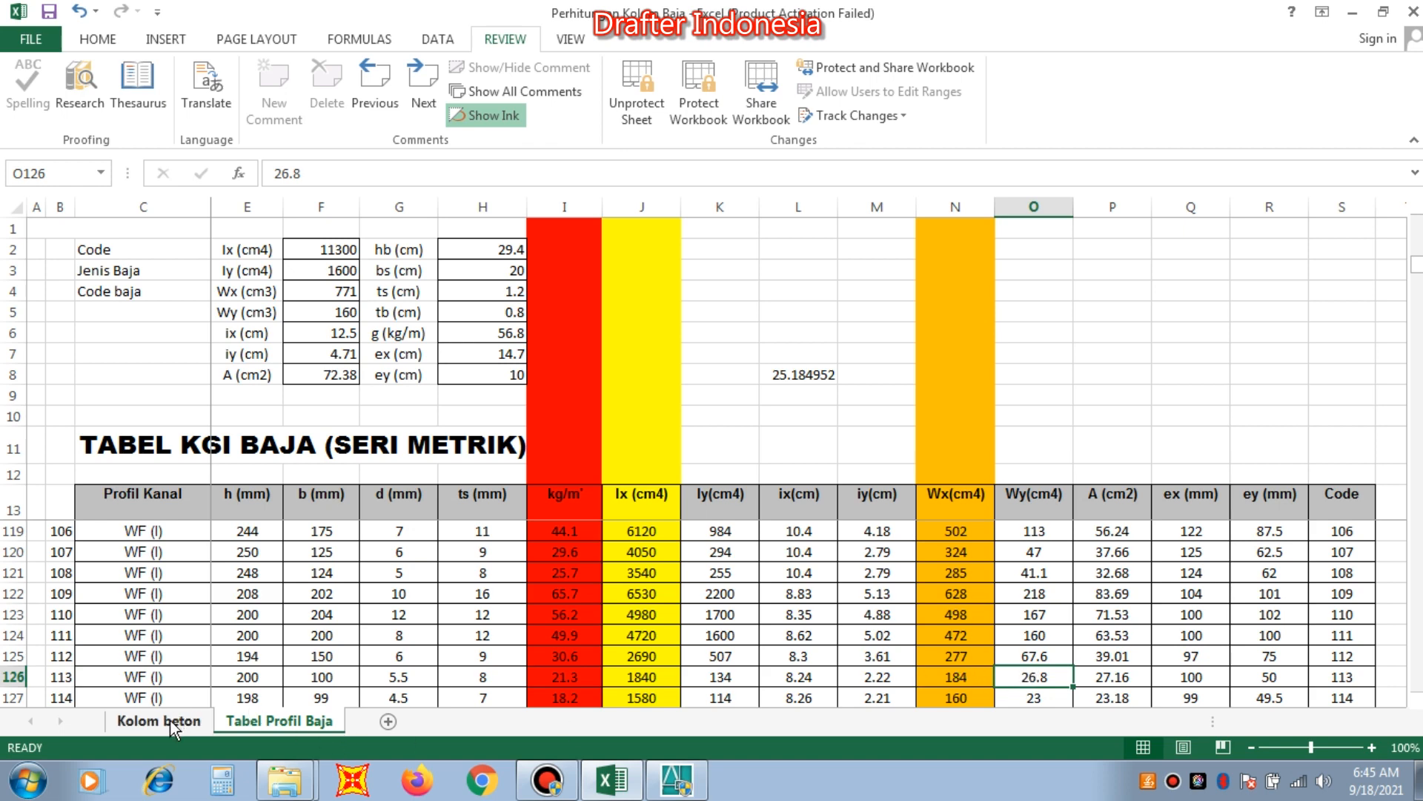
{"action": "left_click", "coordinate": [11, 676]}
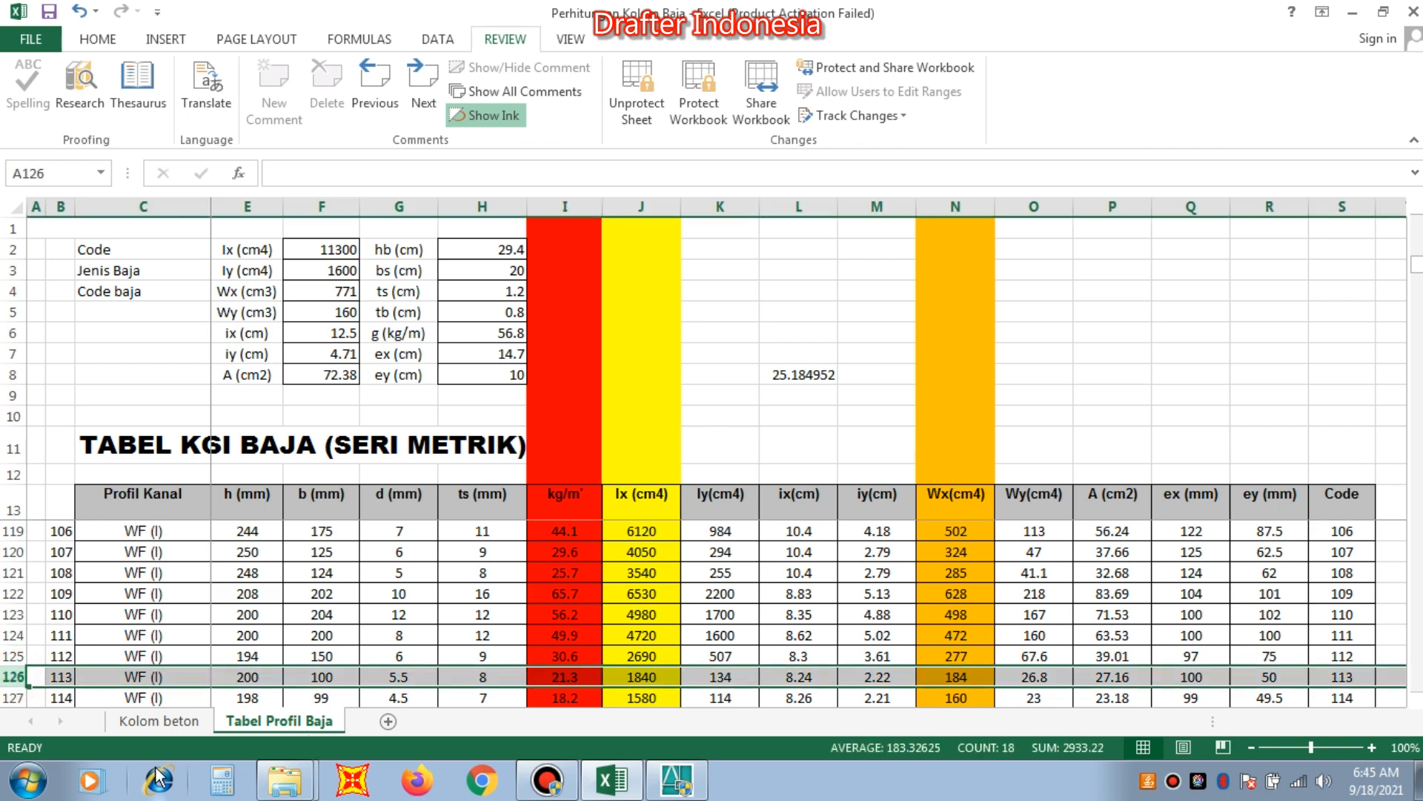
Check the required Wx and Wy on the Kolom beton sheet, then select the 100 x 100 WF profile's row in Tabel Profil Baja.
{"action": "left_click", "coordinate": [170, 721]}
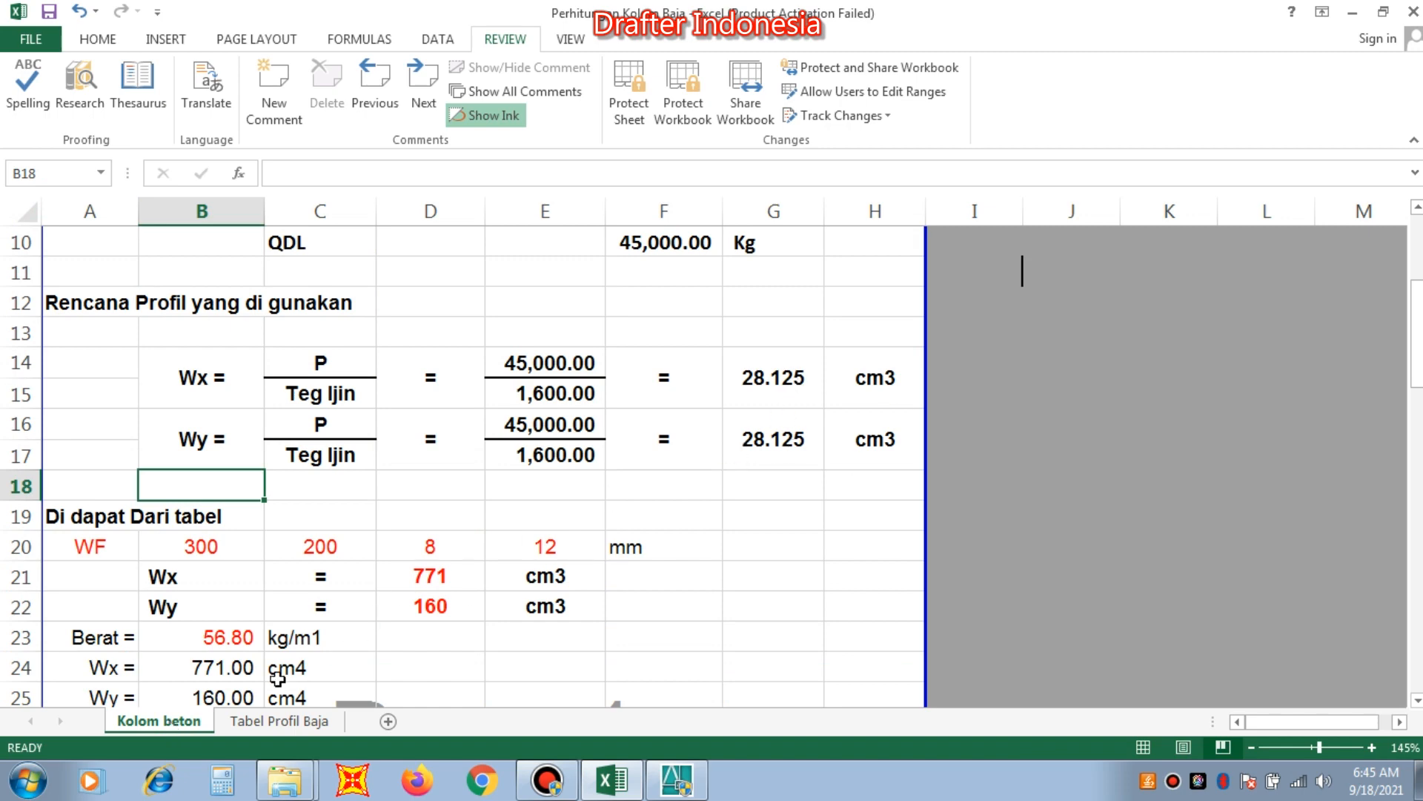
{"action": "left_click", "coordinate": [271, 721]}
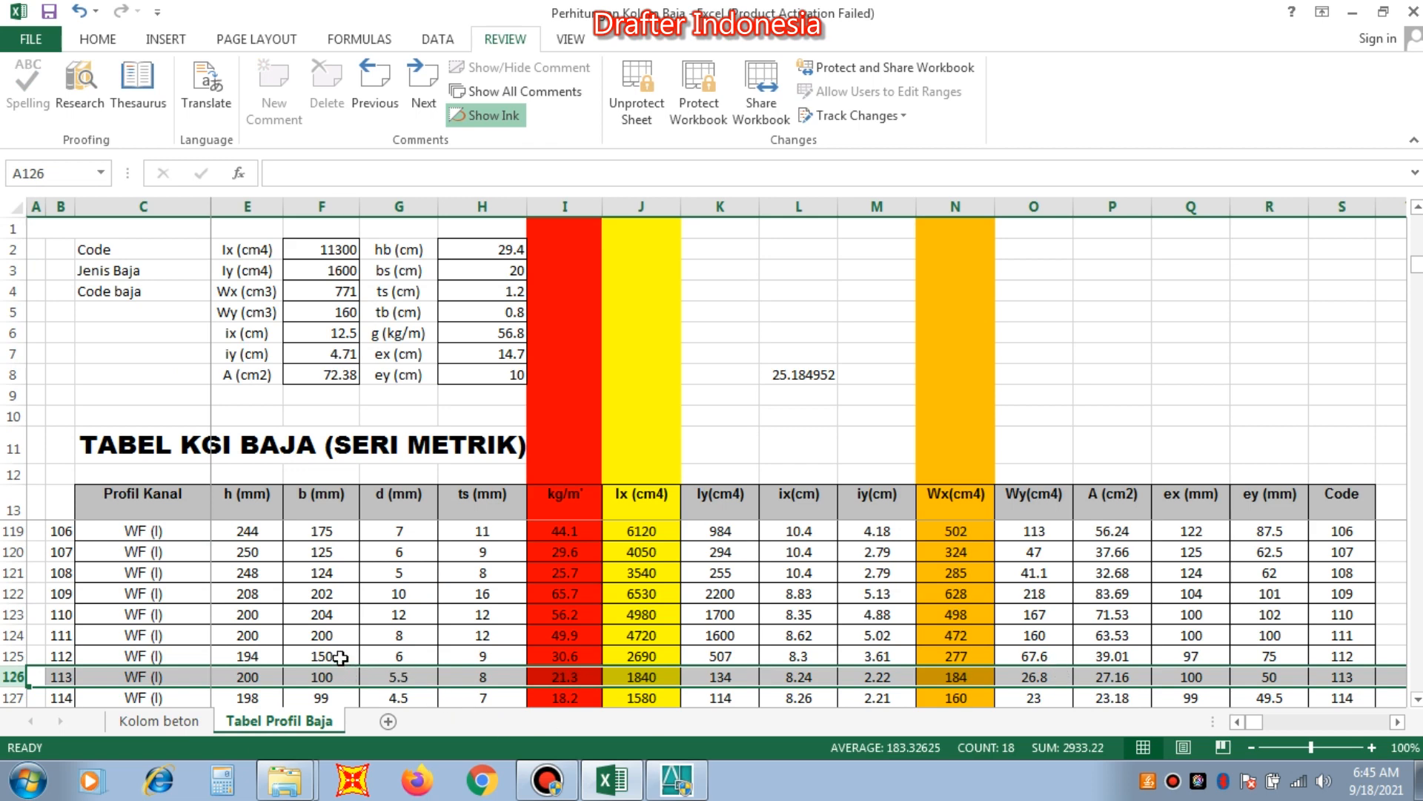
{"action": "scroll", "coordinate": [339, 656], "scroll_direction": "down", "scroll_amount": 3}
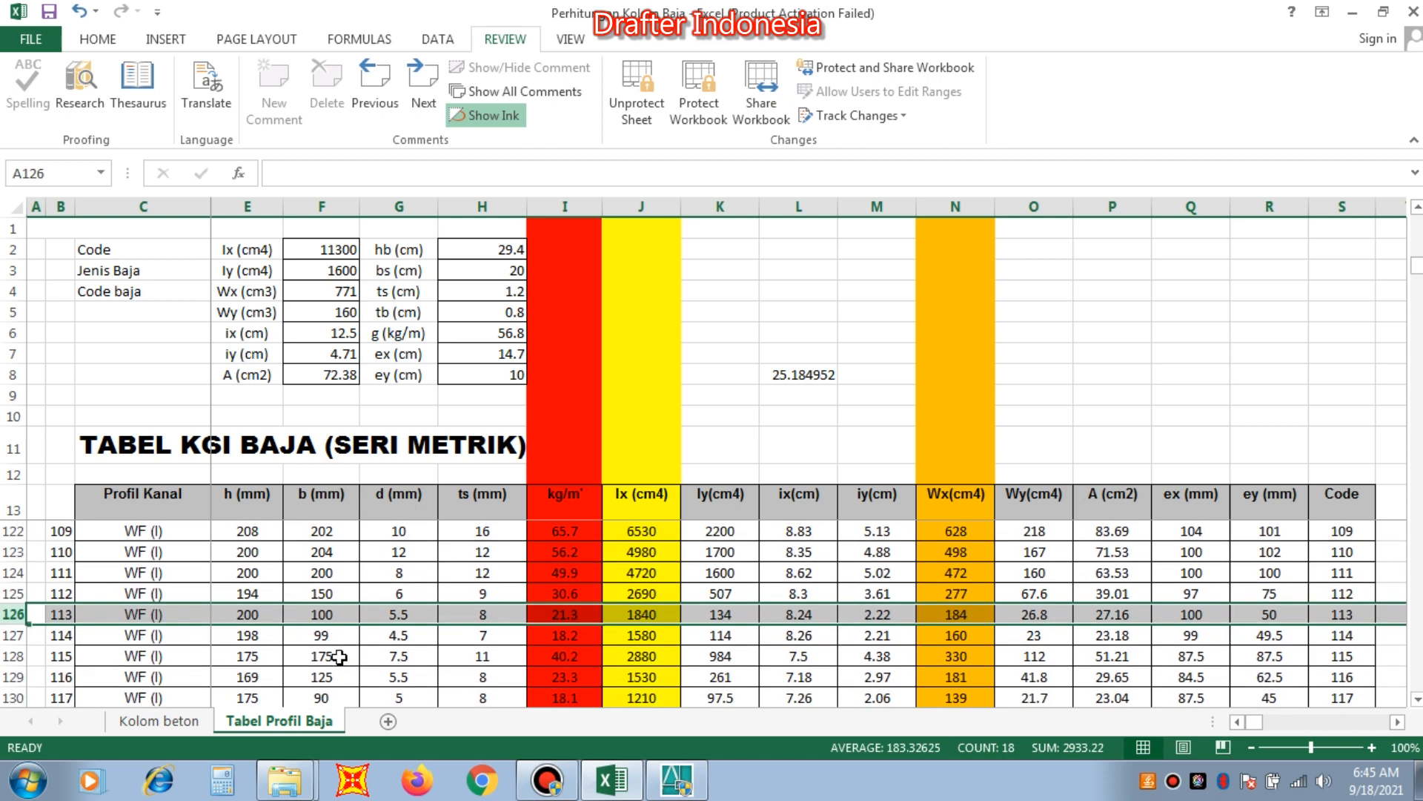
{"action": "scroll", "coordinate": [340, 656], "scroll_direction": "down", "scroll_amount": 1}
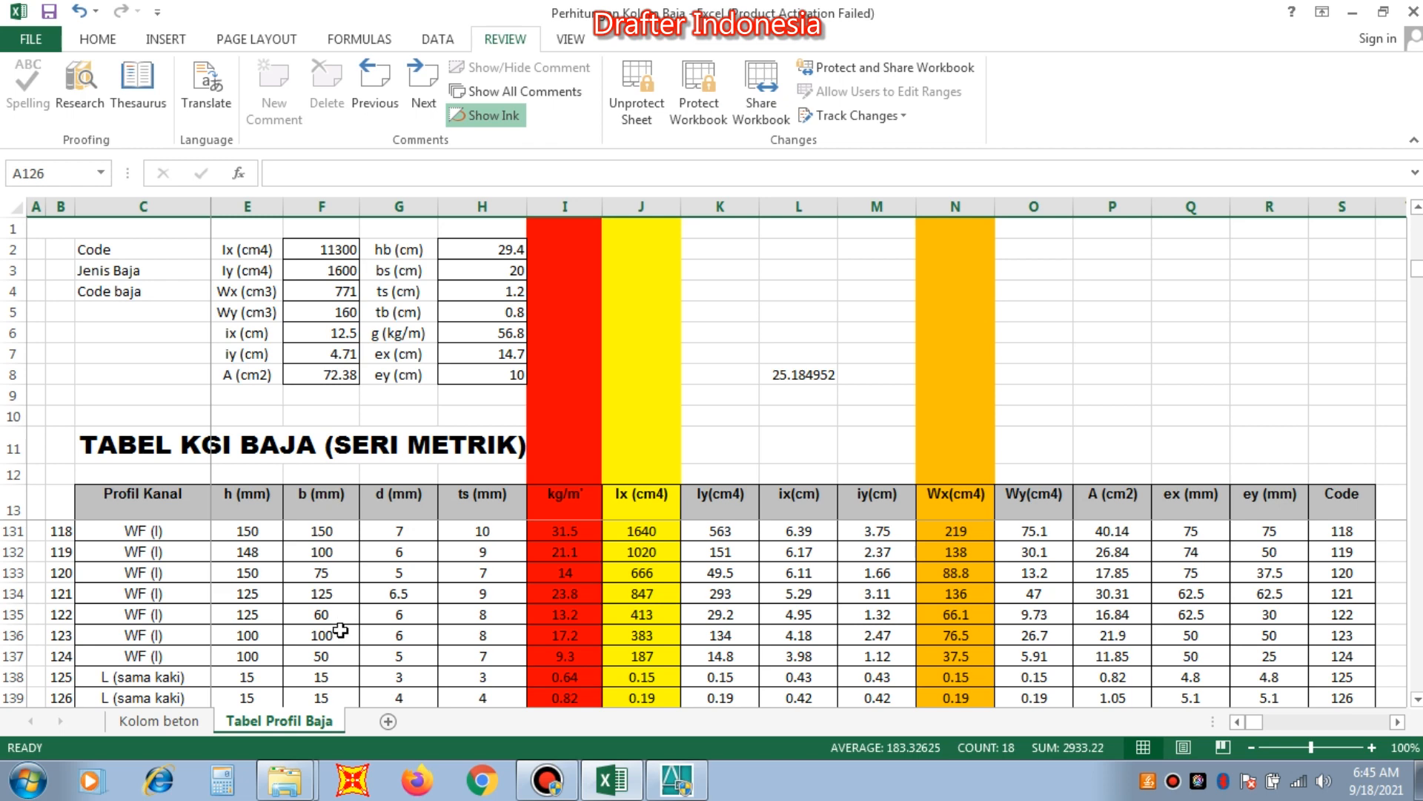
{"action": "left_click", "coordinate": [340, 631]}
{"action": "left_click", "coordinate": [1030, 633]}
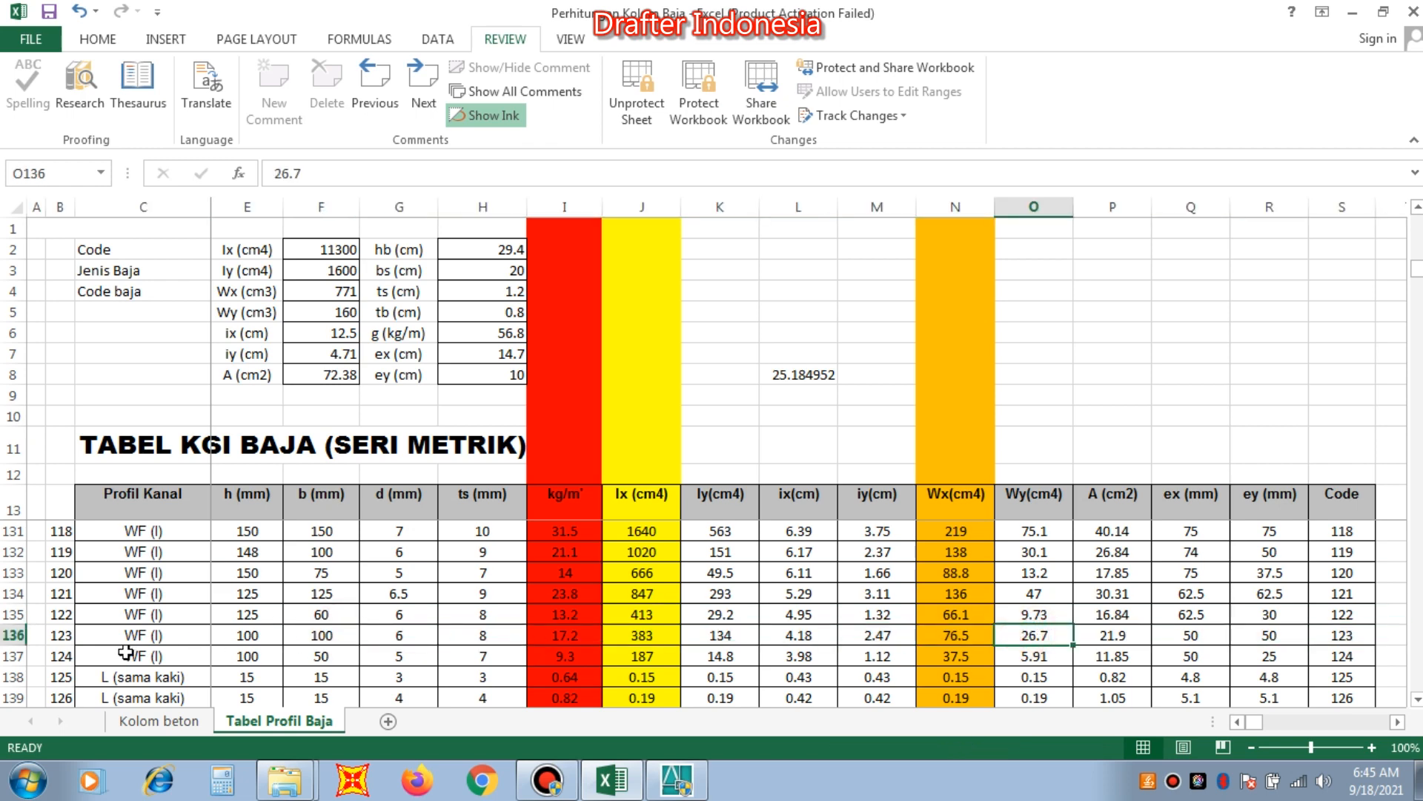
{"action": "left_click", "coordinate": [14, 635]}
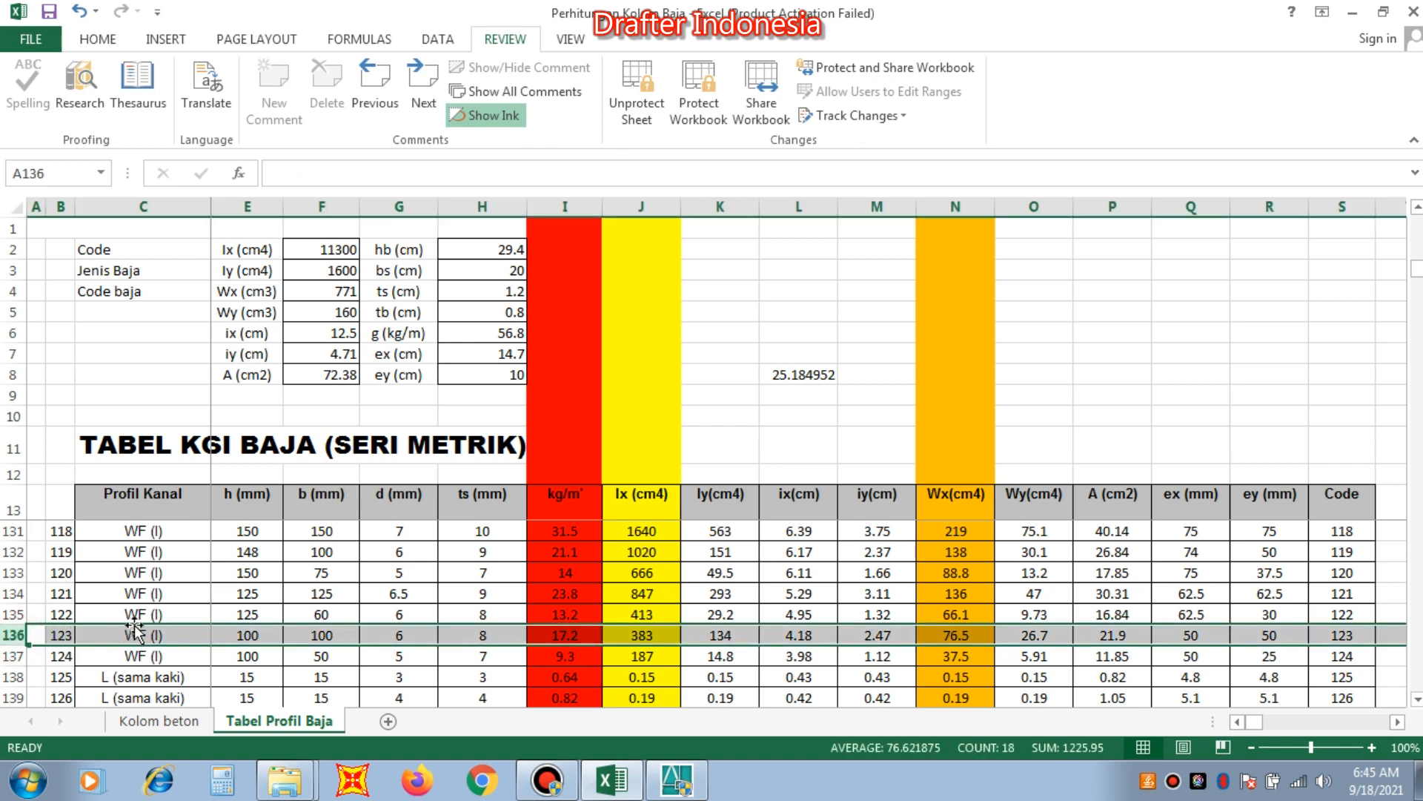
Review the neighbouring WF profiles and select the row of the 125 x 125 profile, code 121.
{"action": "scroll", "coordinate": [198, 645], "scroll_direction": "up", "scroll_amount": 1}
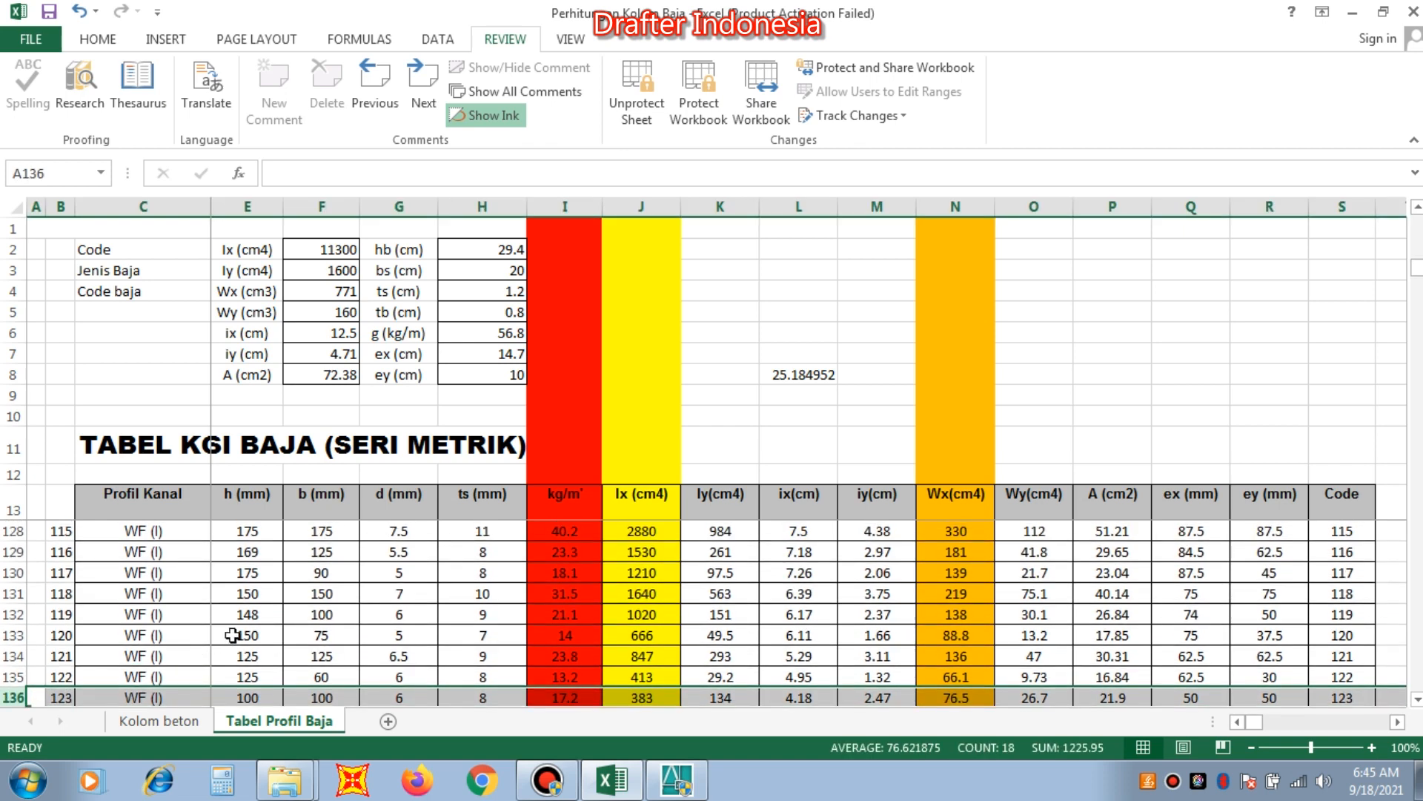
{"action": "scroll", "coordinate": [232, 635], "scroll_direction": "down", "scroll_amount": 1}
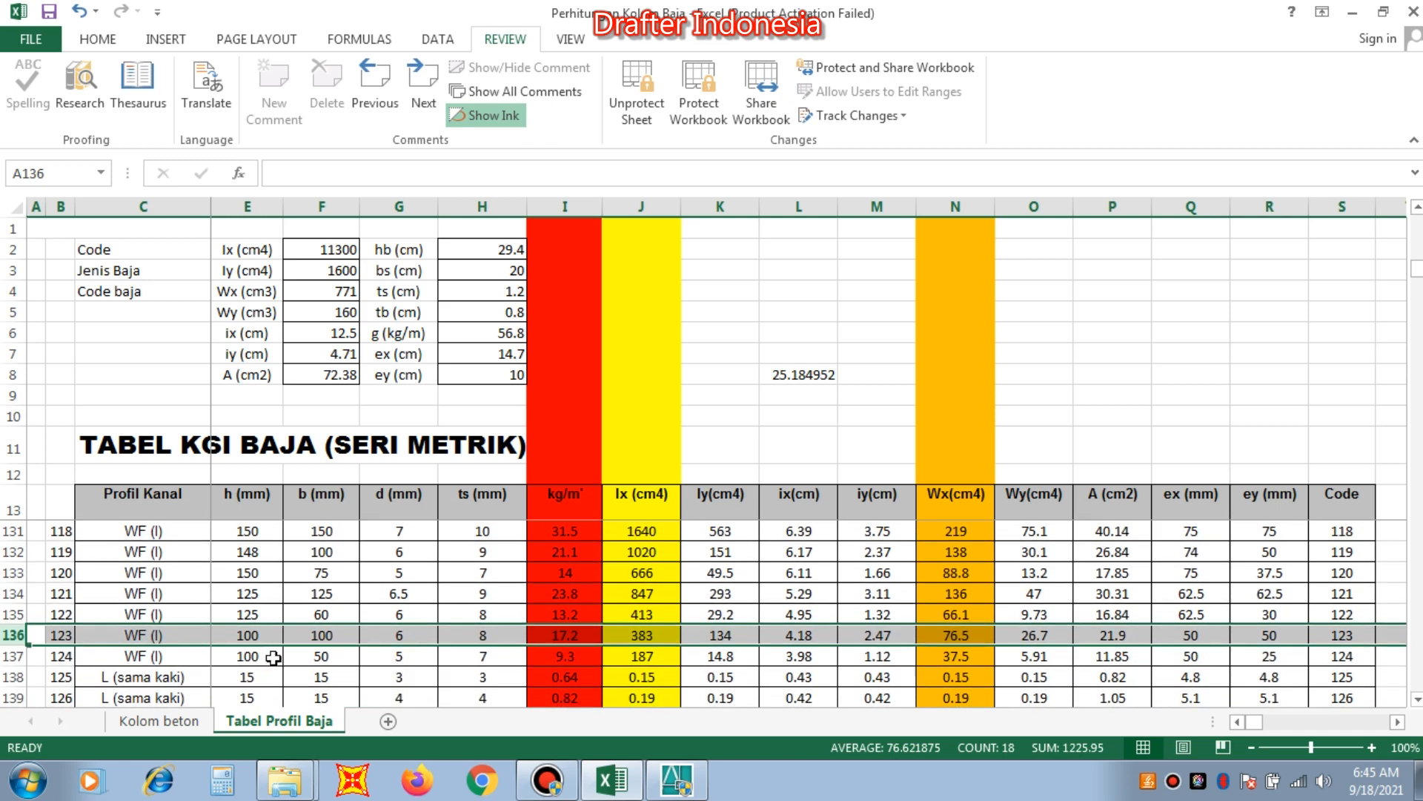
{"action": "left_click", "coordinate": [12, 593]}
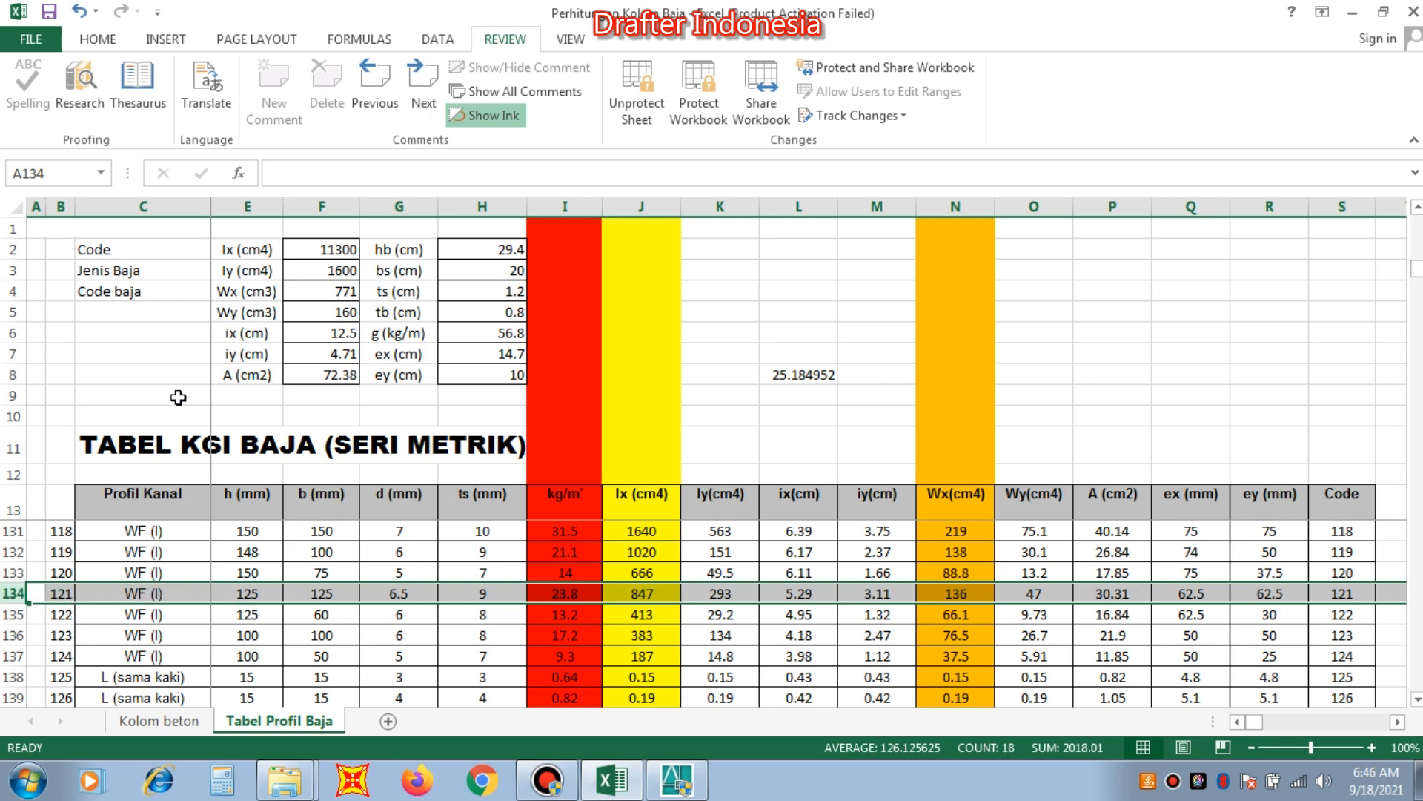
Bring column D of the profile table into view and set the profile Code in D2 to 121.
{"action": "scroll", "coordinate": [250, 312], "scroll_direction": "up", "scroll_amount": 1}
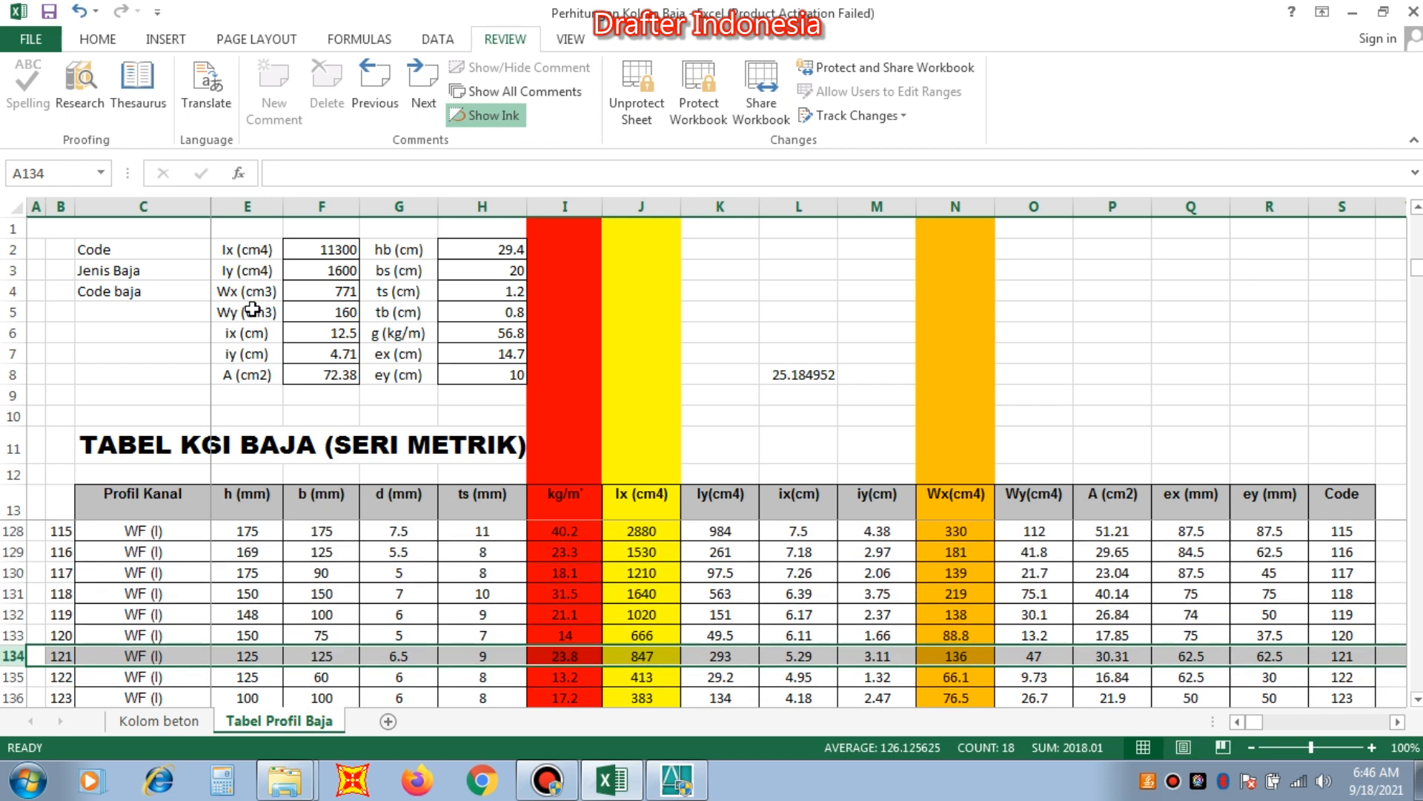
{"action": "scroll", "coordinate": [252, 310], "scroll_direction": "down", "scroll_amount": 1}
{"action": "left_click", "coordinate": [189, 311]}
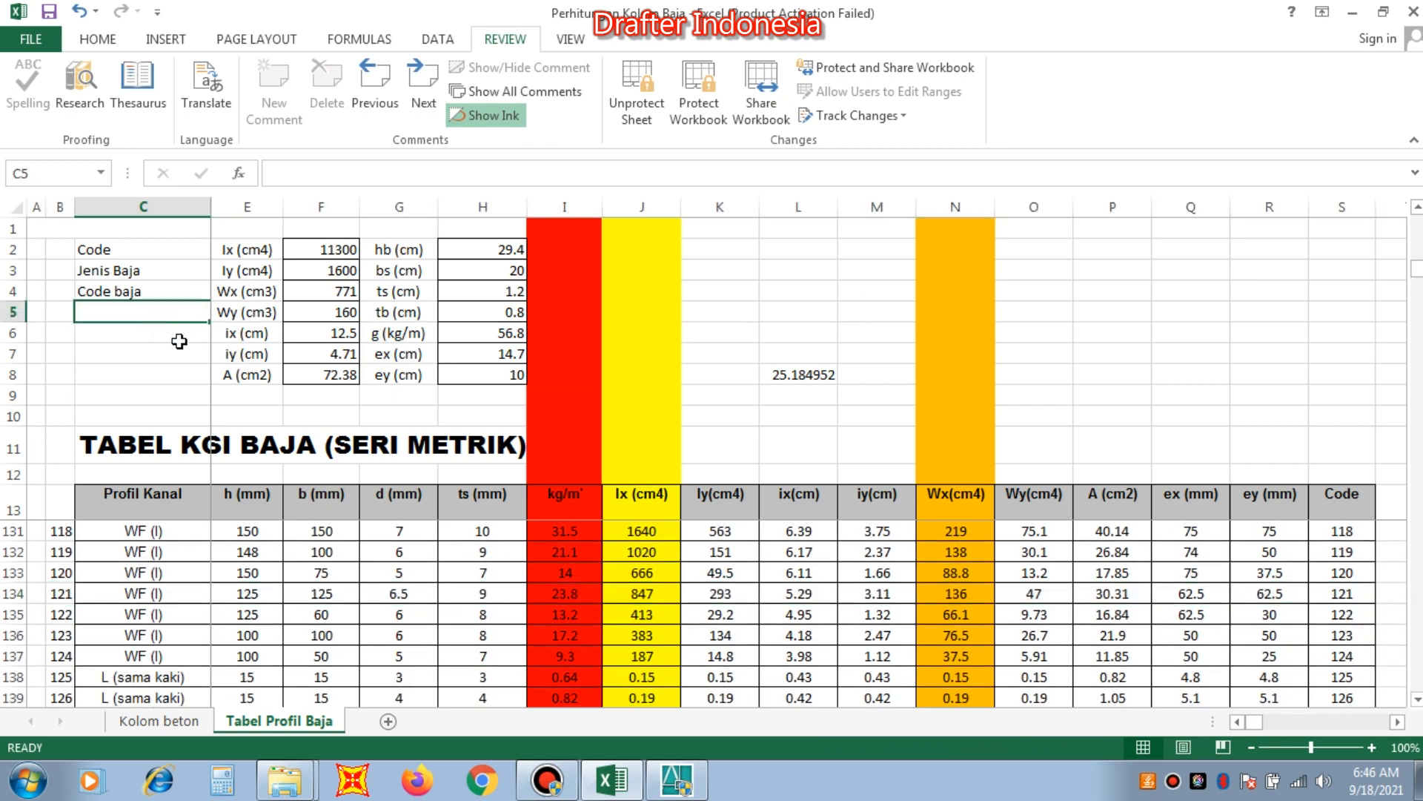
{"action": "key", "text": "Left"}
{"action": "key", "text": "Left"}
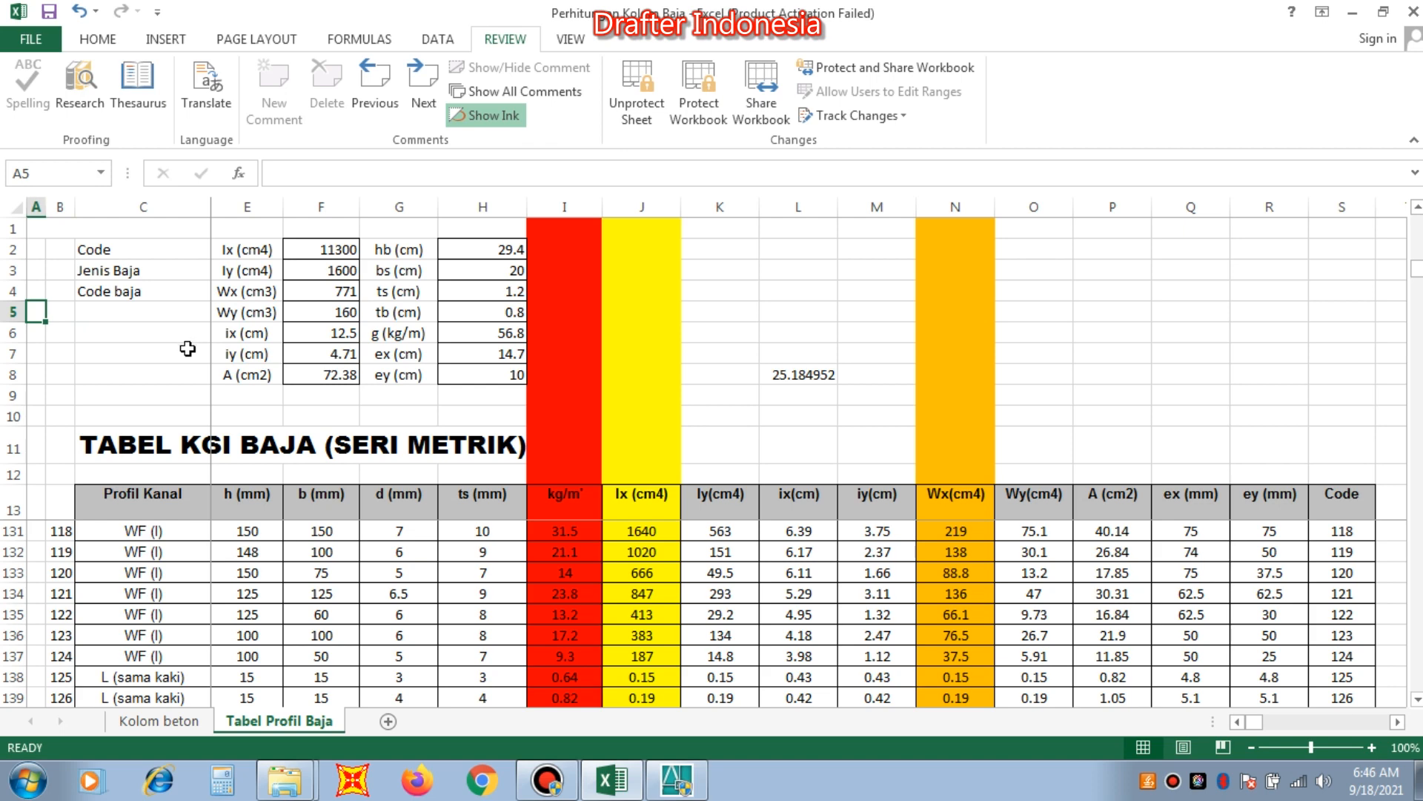
{"action": "left_click", "coordinate": [370, 400]}
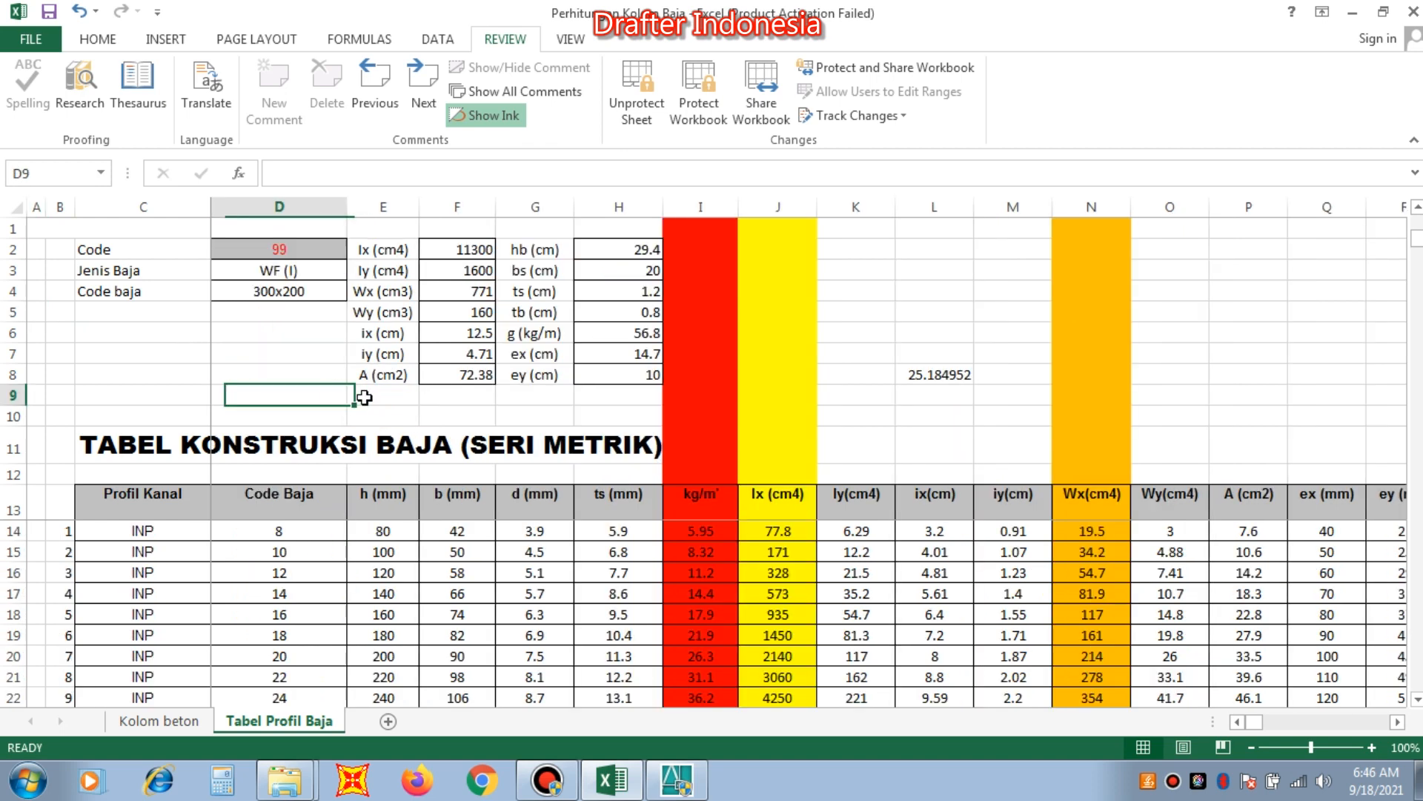
{"action": "left_click", "coordinate": [304, 252]}
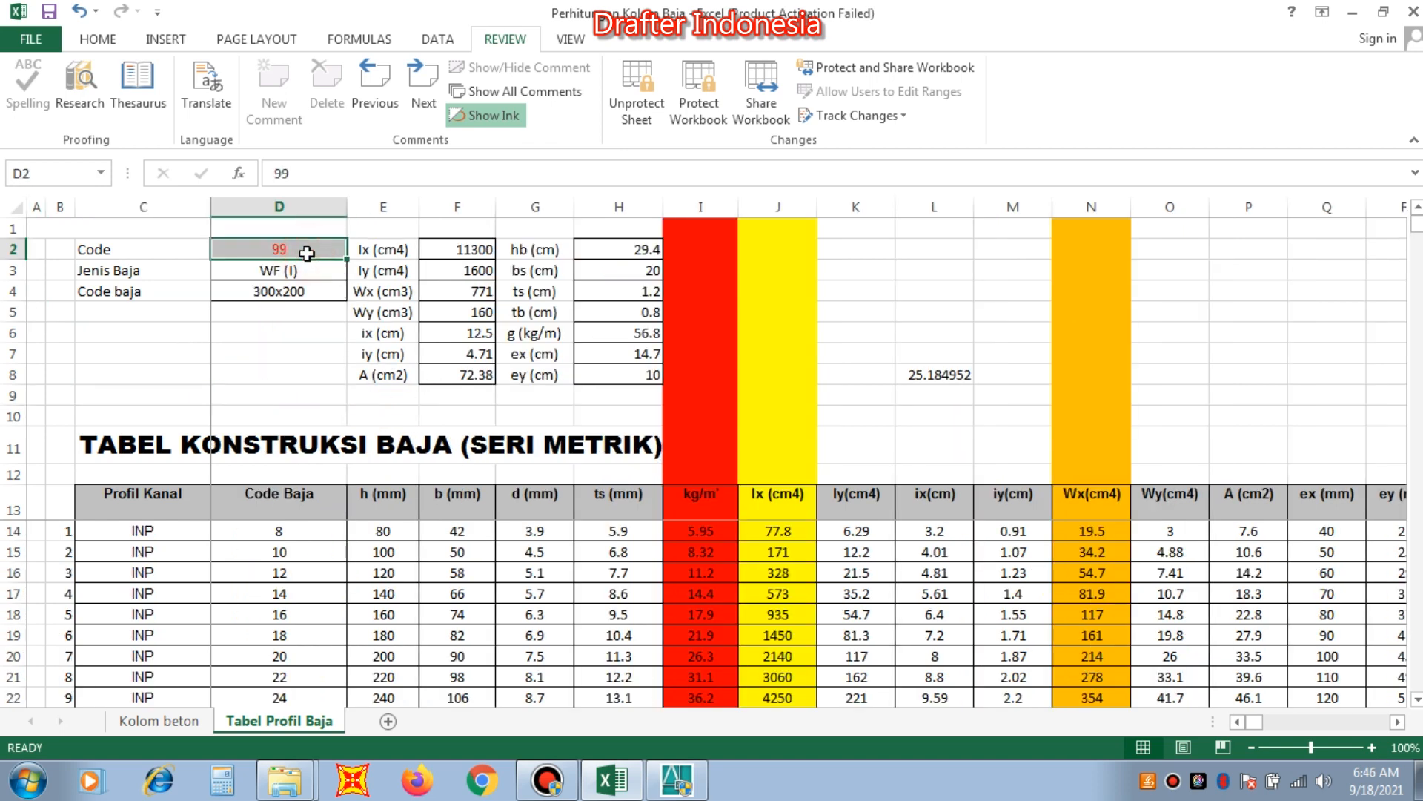
{"action": "type", "text": "121"}
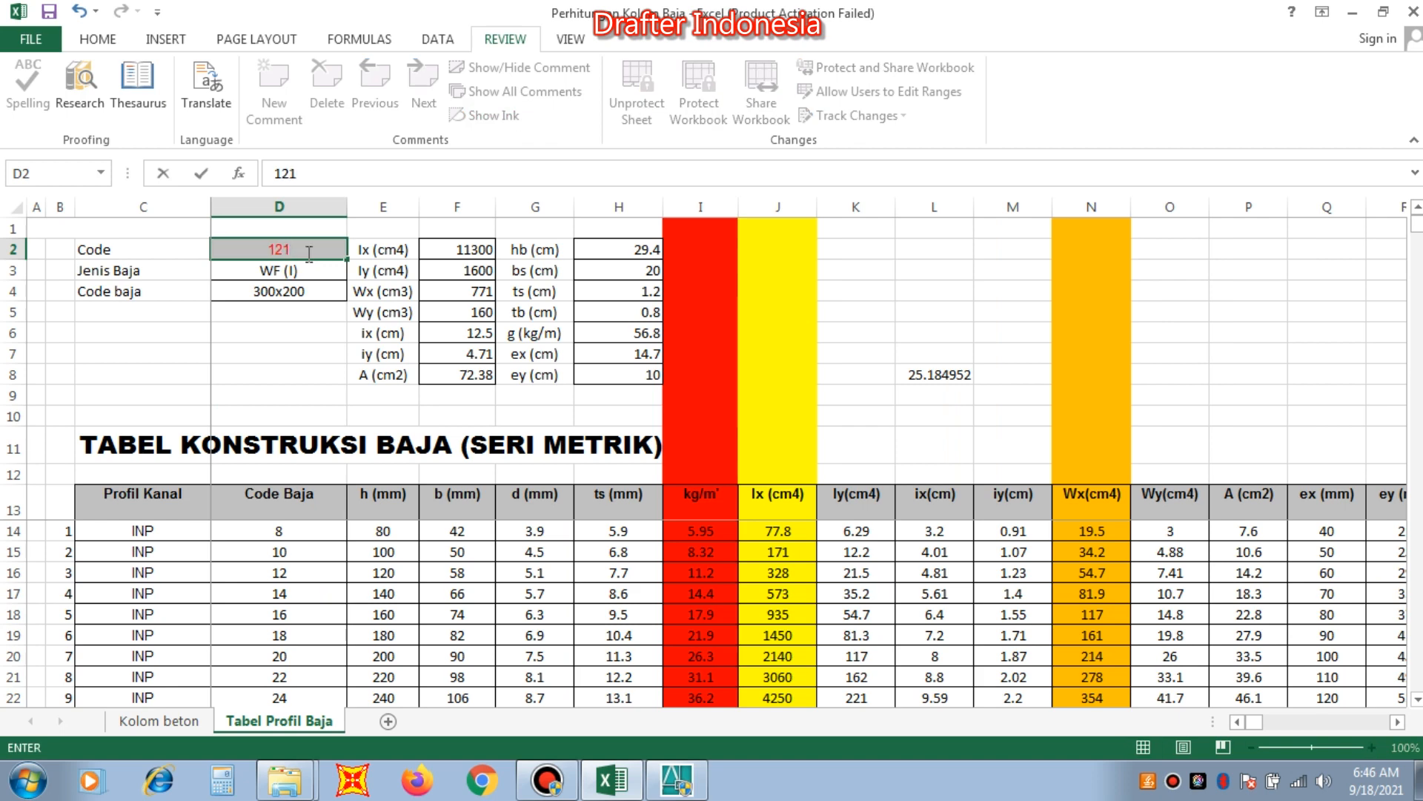
{"action": "key", "text": "Return"}
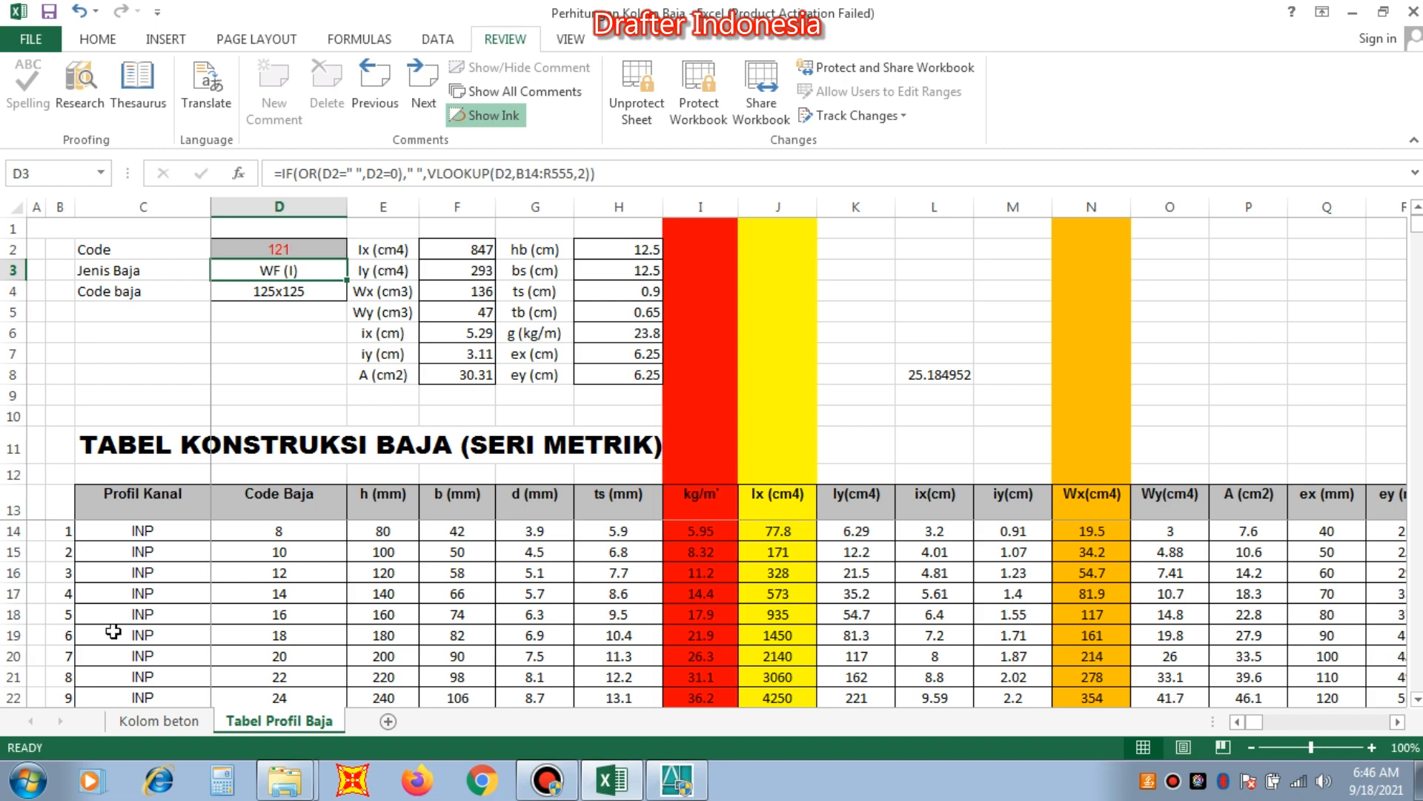
Find profile code 121, the 125x125 WF profile, in the steel table and select its entire row.
{"action": "left_click", "coordinate": [13, 635]}
{"action": "scroll", "coordinate": [63, 612], "scroll_direction": "down", "scroll_amount": 19}
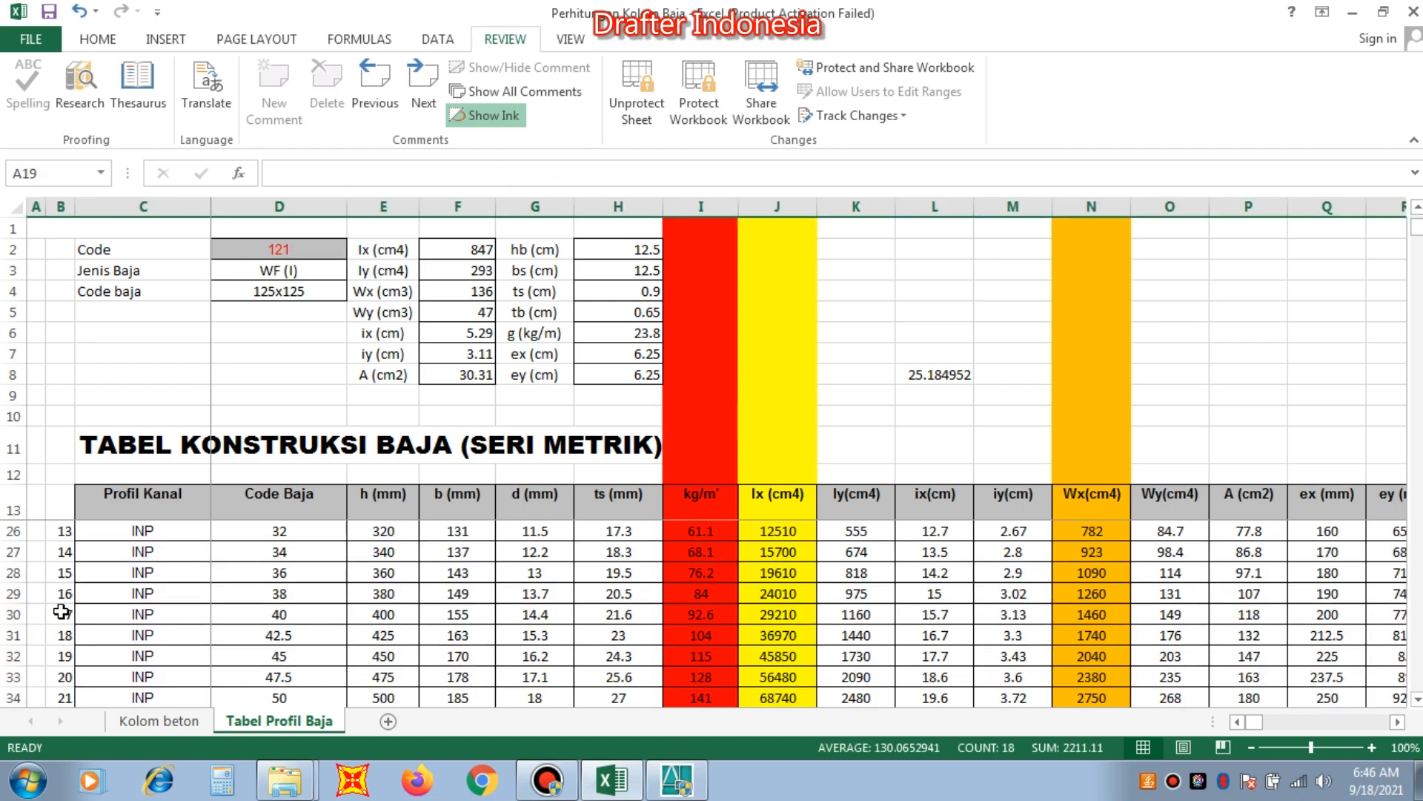
{"action": "scroll", "coordinate": [63, 612], "scroll_direction": "down", "scroll_amount": 18}
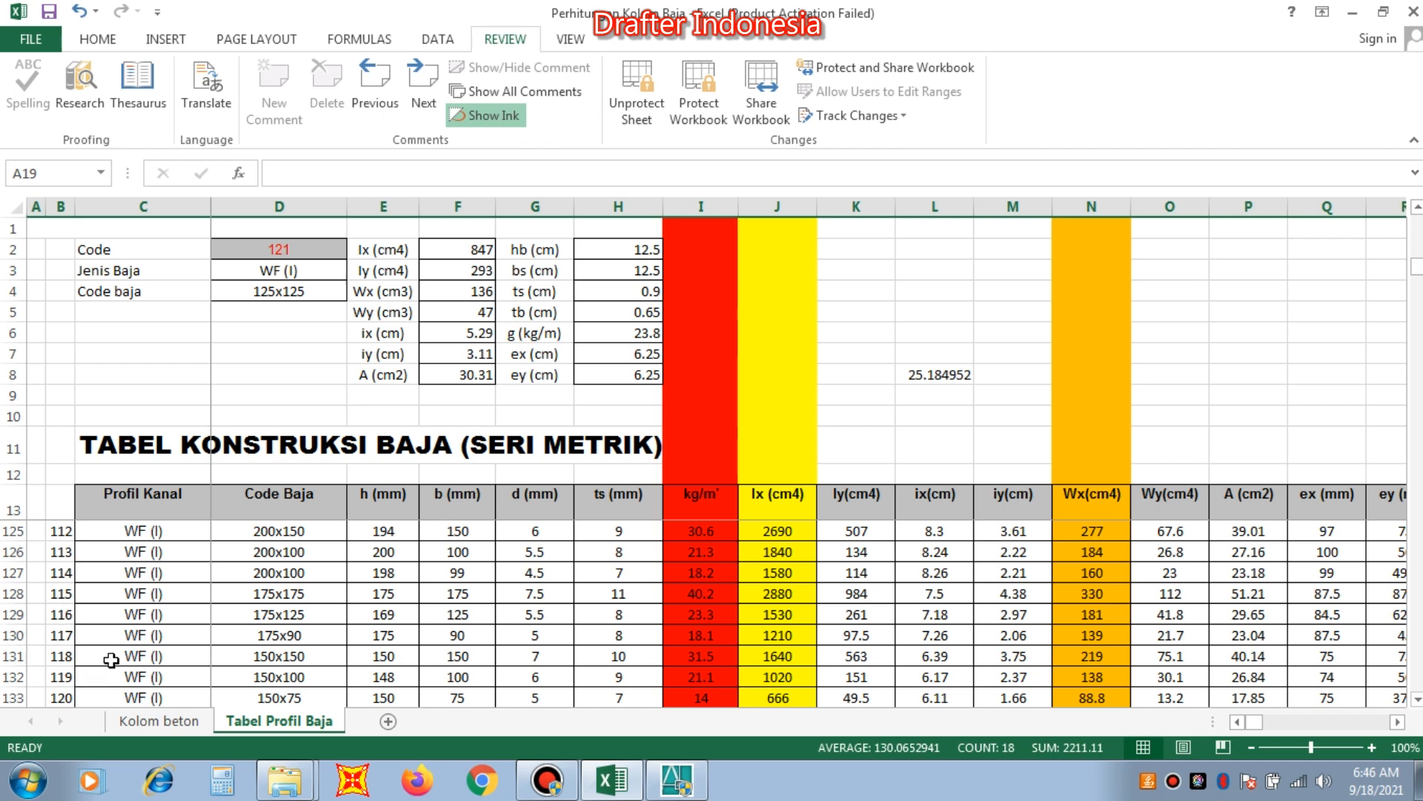
{"action": "scroll", "coordinate": [168, 645], "scroll_direction": "down", "scroll_amount": 1}
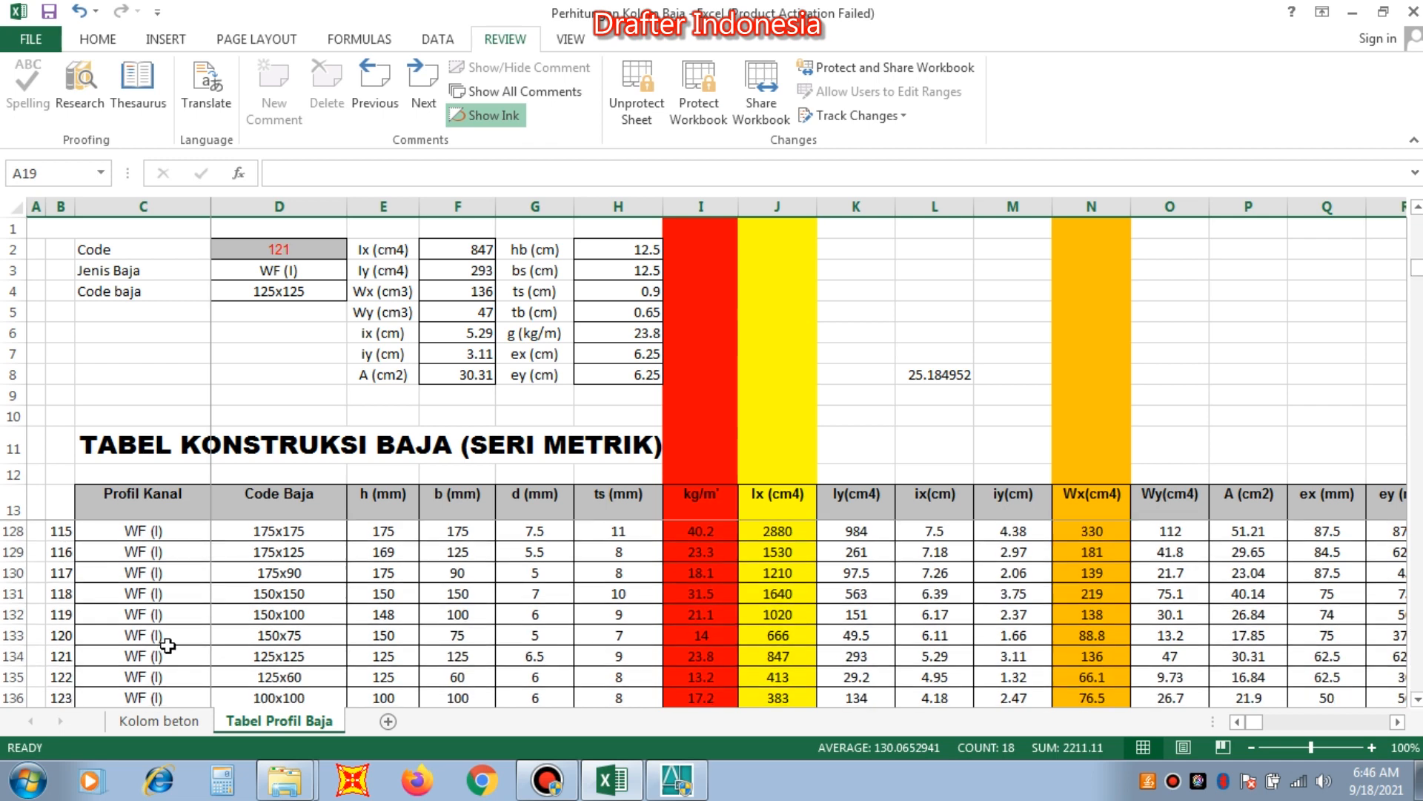
{"action": "left_click", "coordinate": [11, 593]}
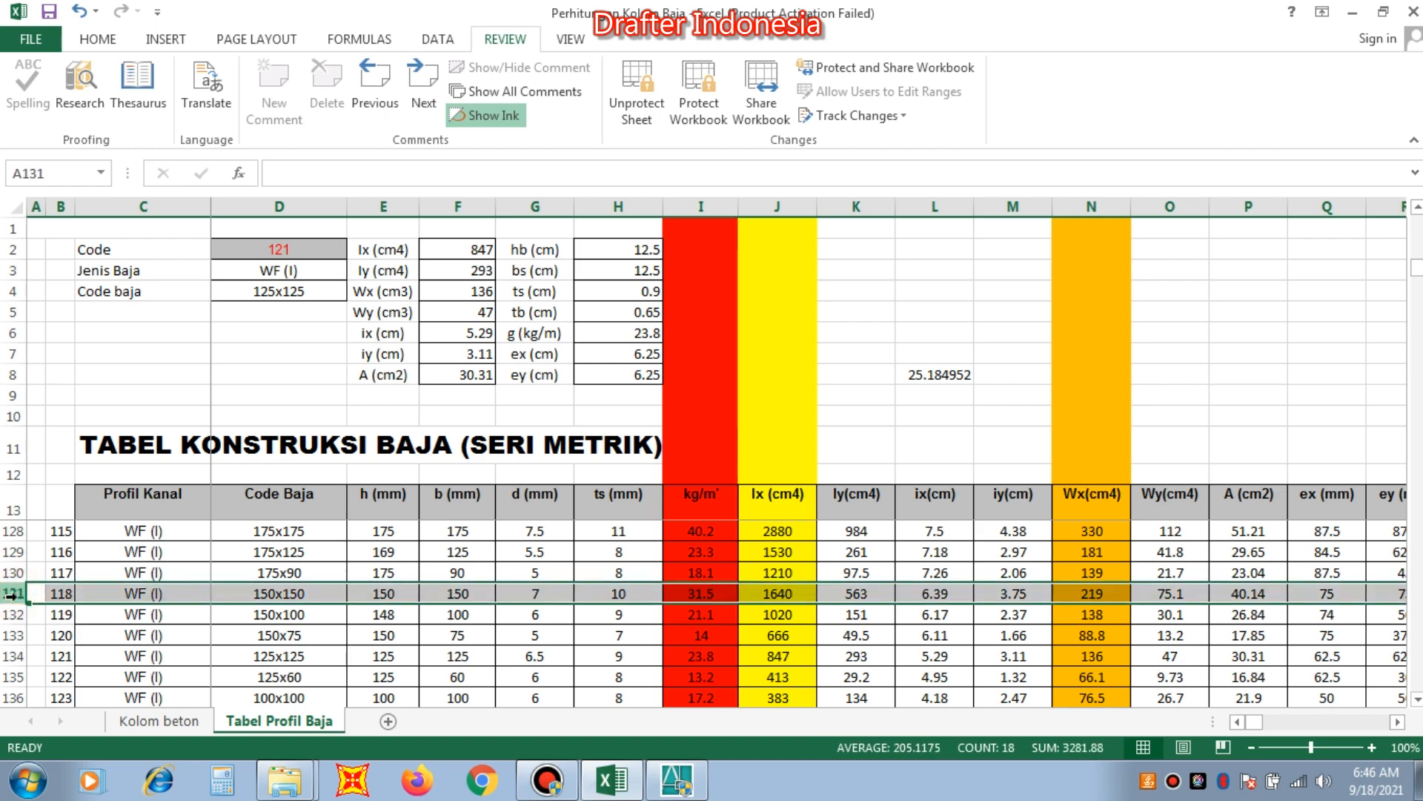
{"action": "scroll", "coordinate": [12, 594], "scroll_direction": "down", "scroll_amount": 2}
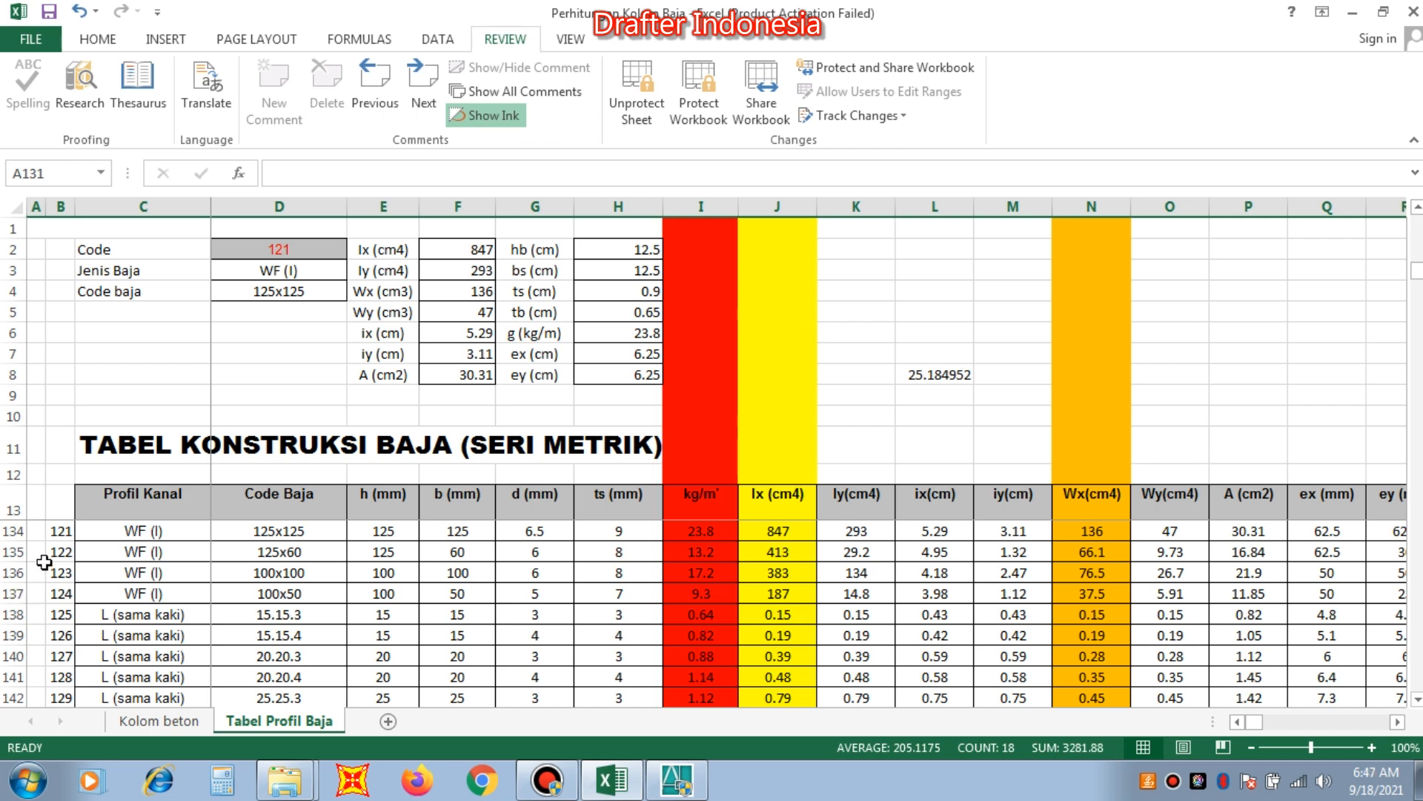
{"action": "left_click", "coordinate": [13, 531]}
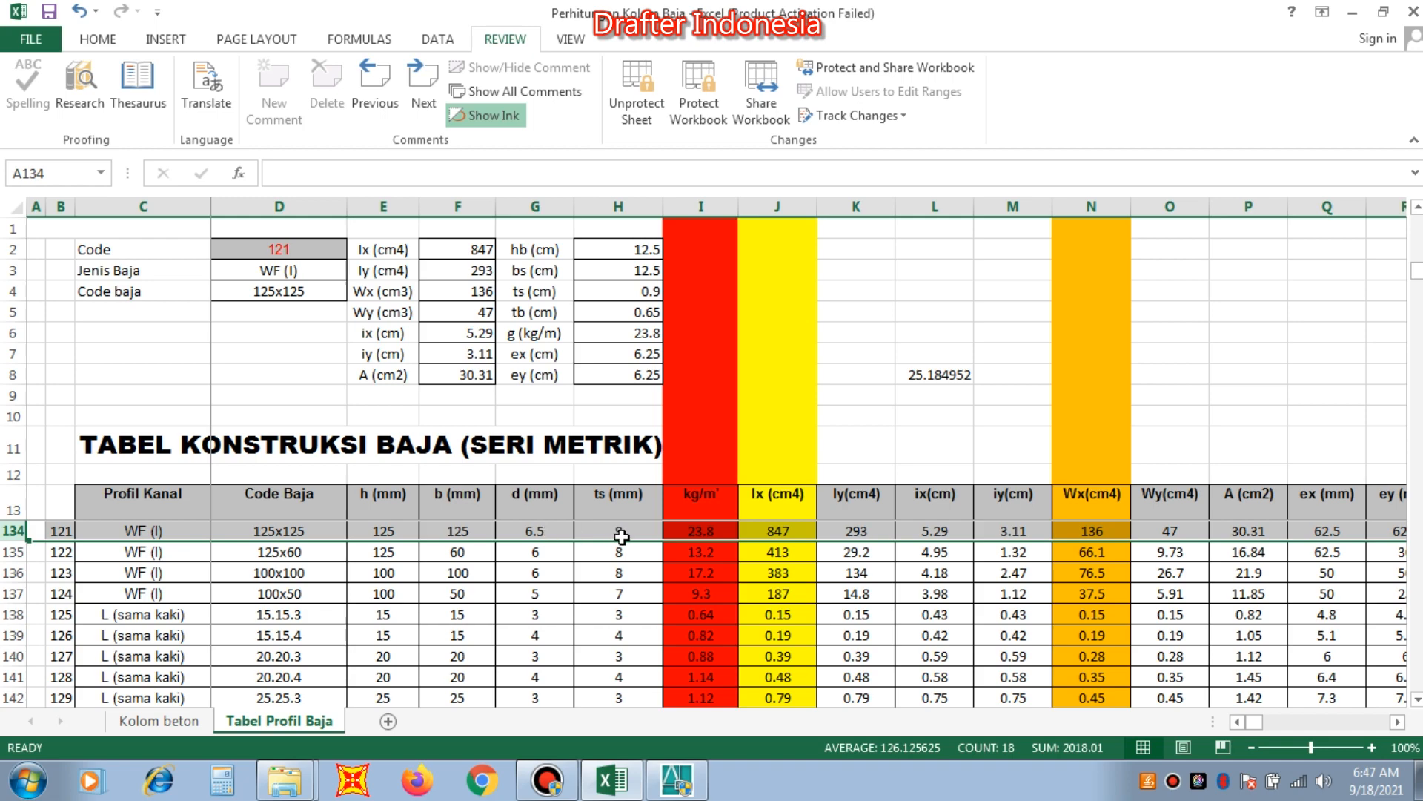
On the Kolom beton sheet, set the WF profile dimensions in B20 and C20 to 125 and 125 mm.
{"action": "left_click", "coordinate": [163, 720]}
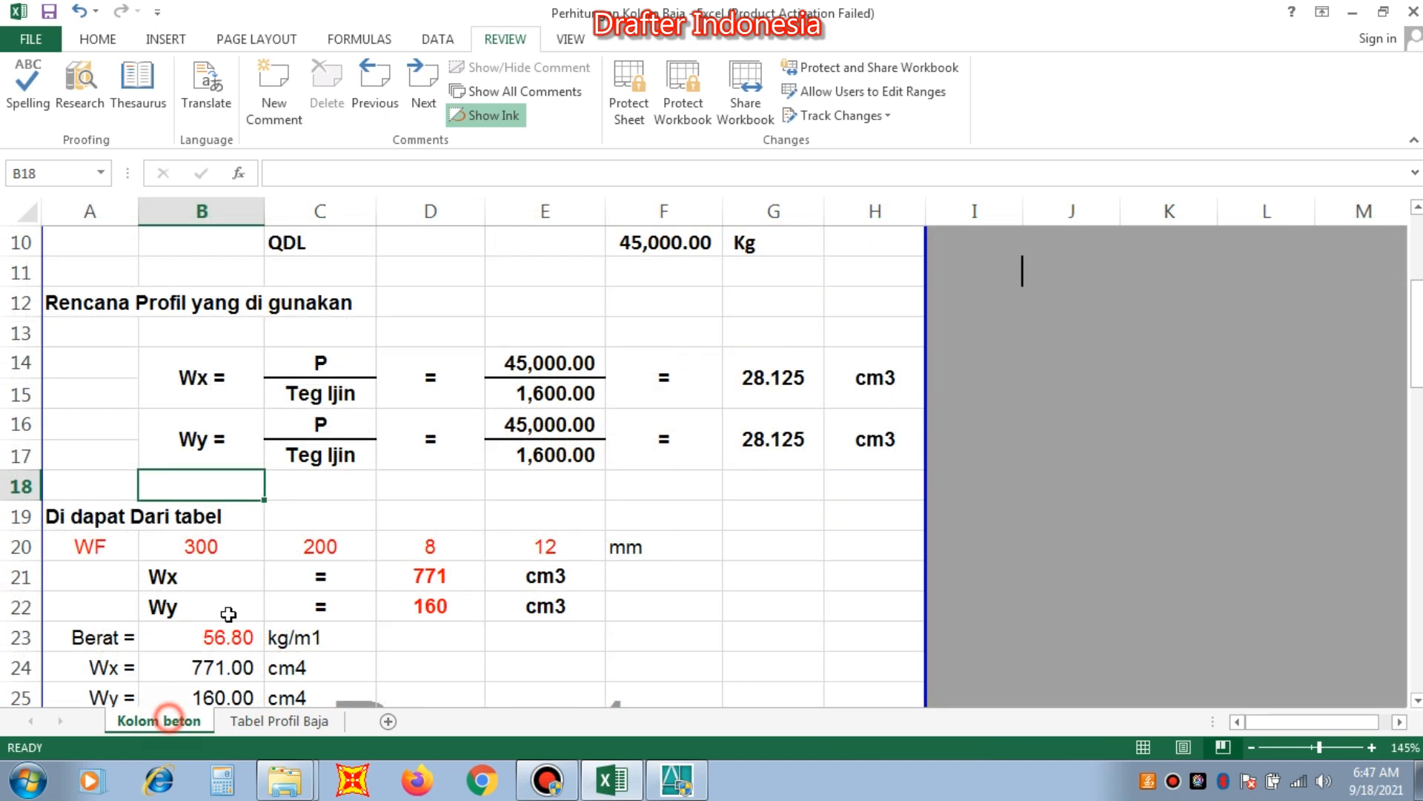
{"action": "left_click", "coordinate": [205, 546]}
{"action": "type", "text": "1"}
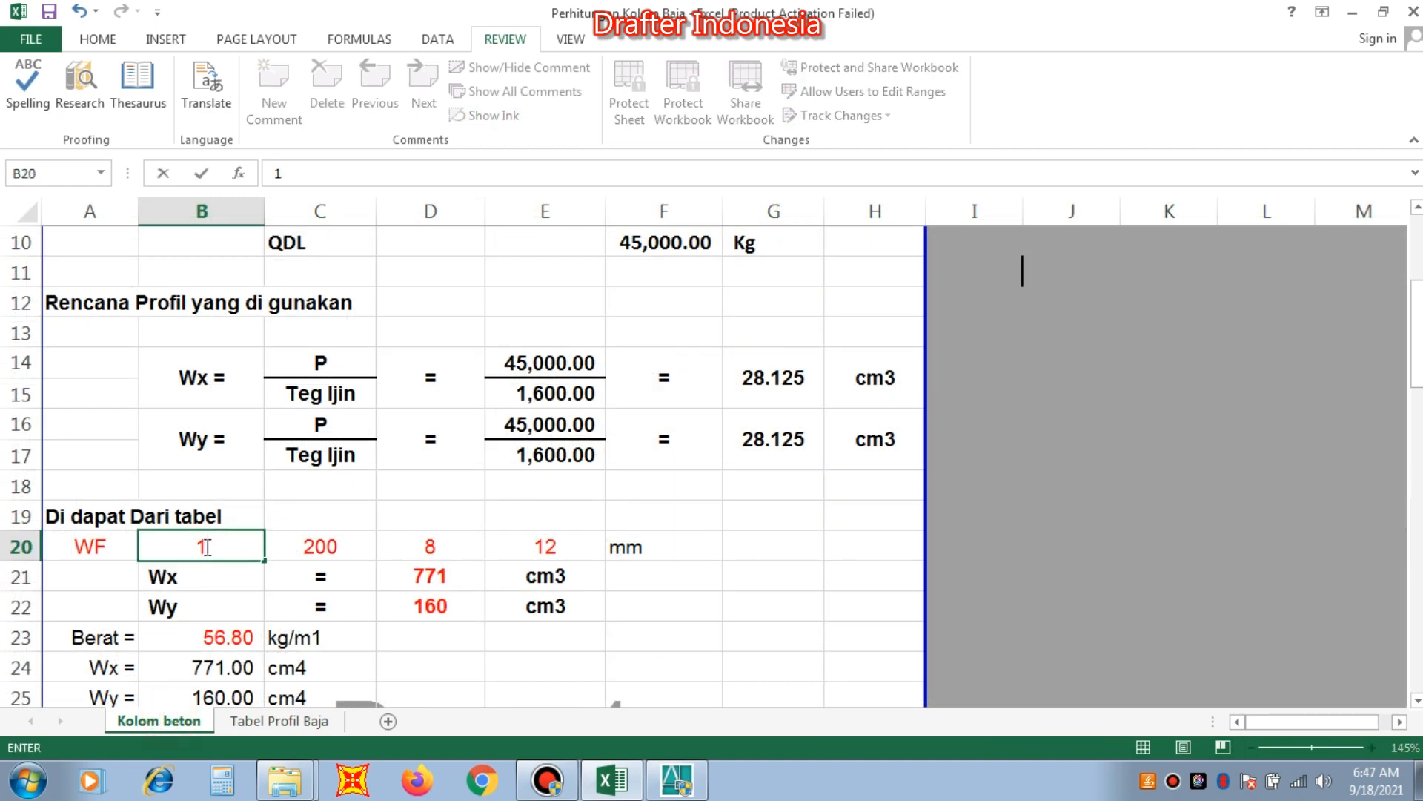
{"action": "type", "text": "25"}
{"action": "key", "text": "Tab"}
{"action": "type", "text": "125"}
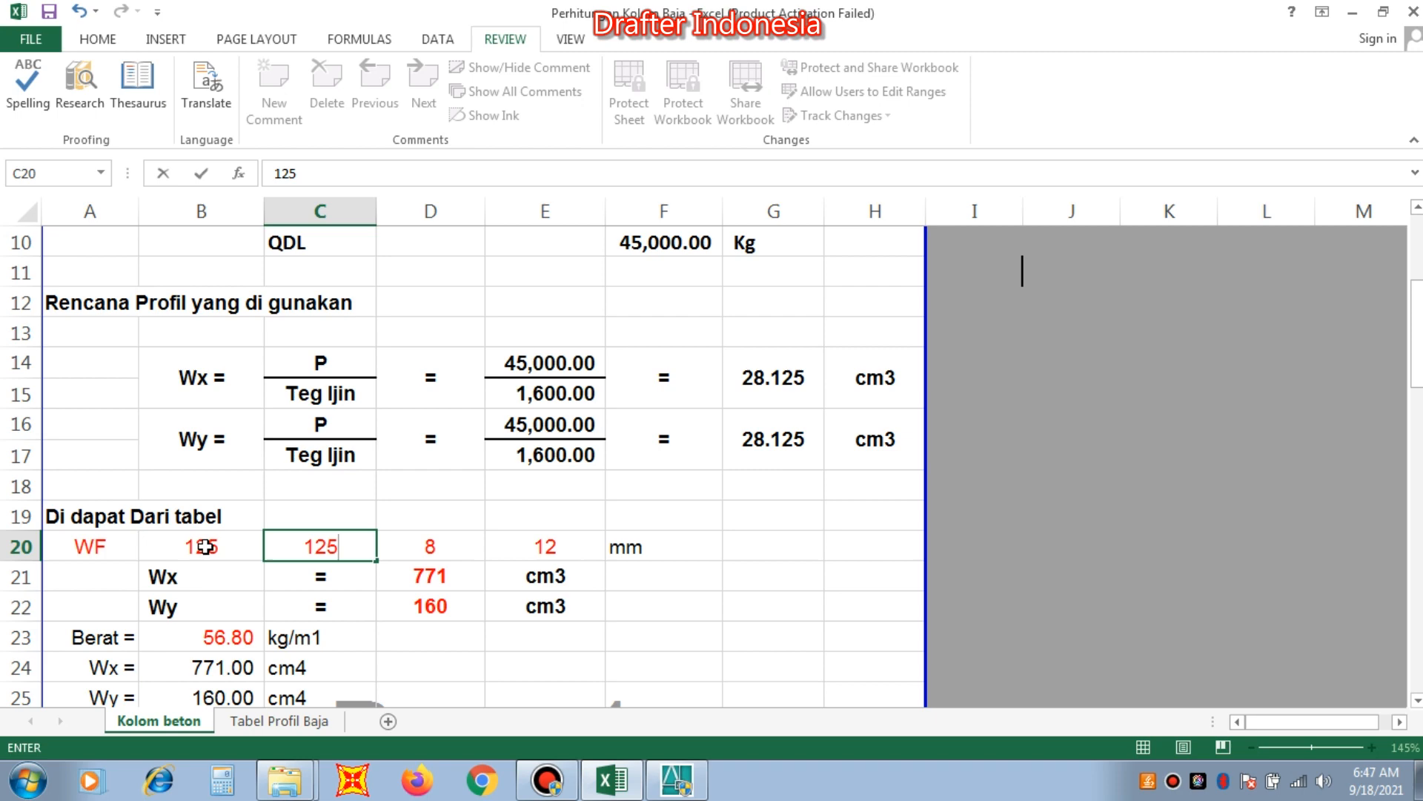
{"action": "key", "text": "Tab"}
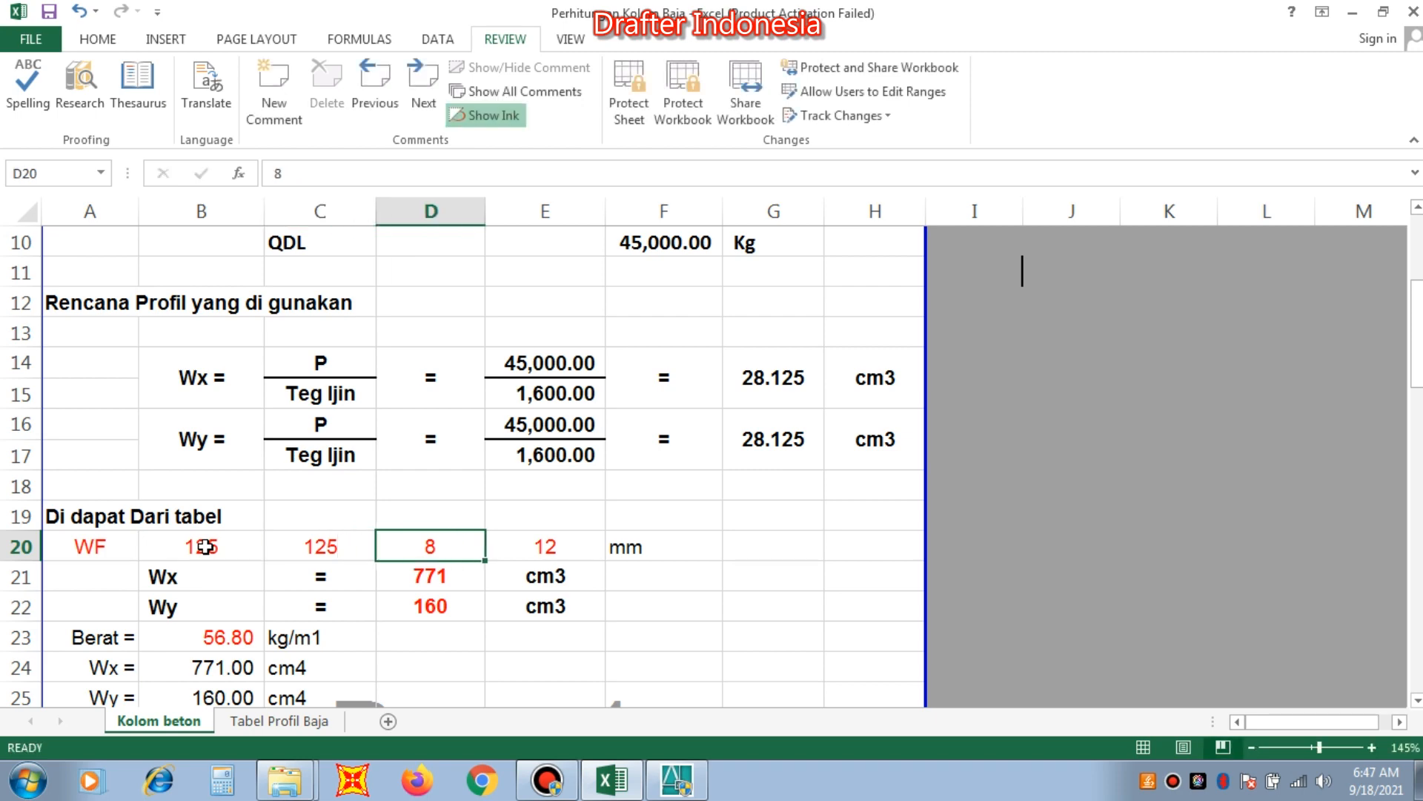
Check the profile's thicknesses in Tabel Profil Baja and enter 6.5 in D20 and 9 in E20 on Kolom beton.
{"action": "left_click", "coordinate": [304, 722]}
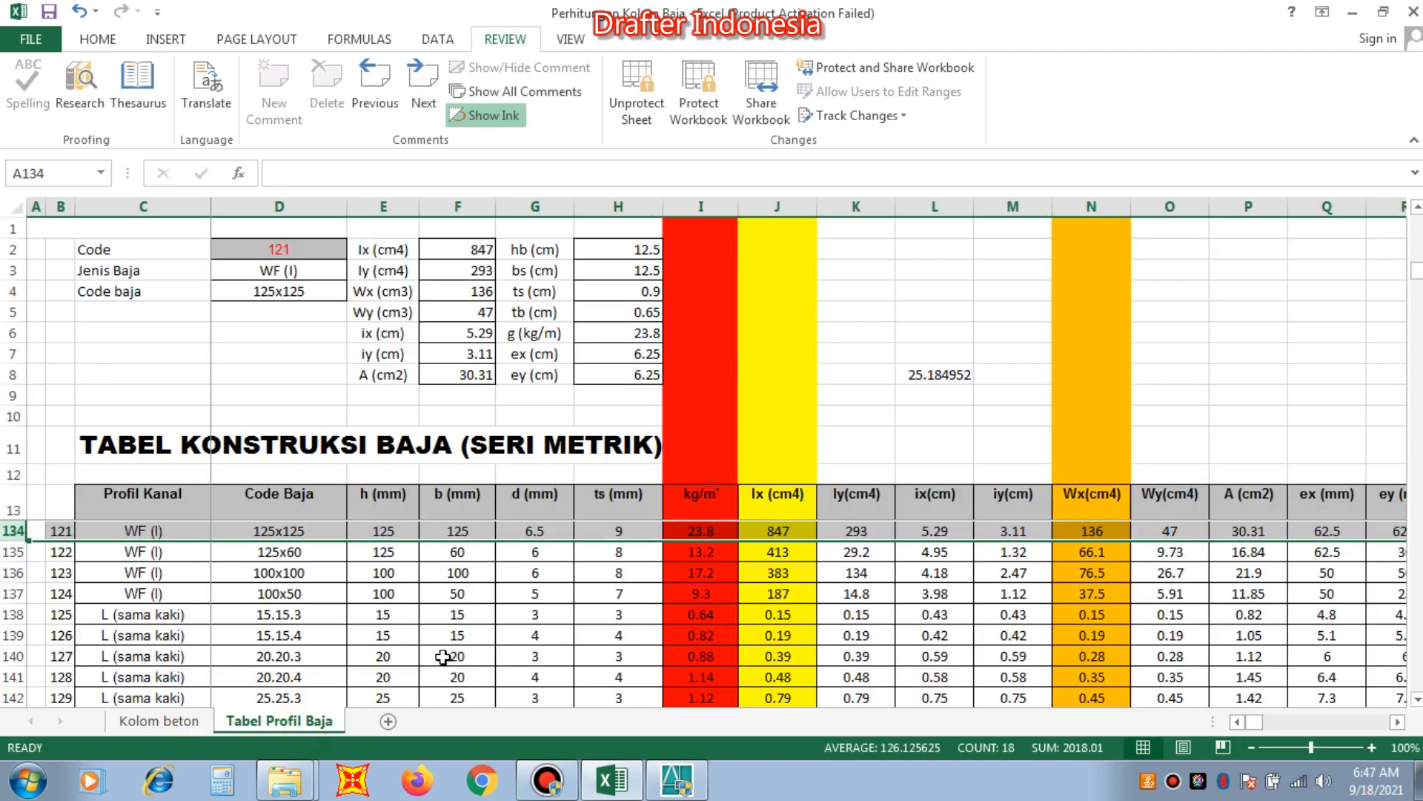
{"action": "left_click", "coordinate": [186, 724]}
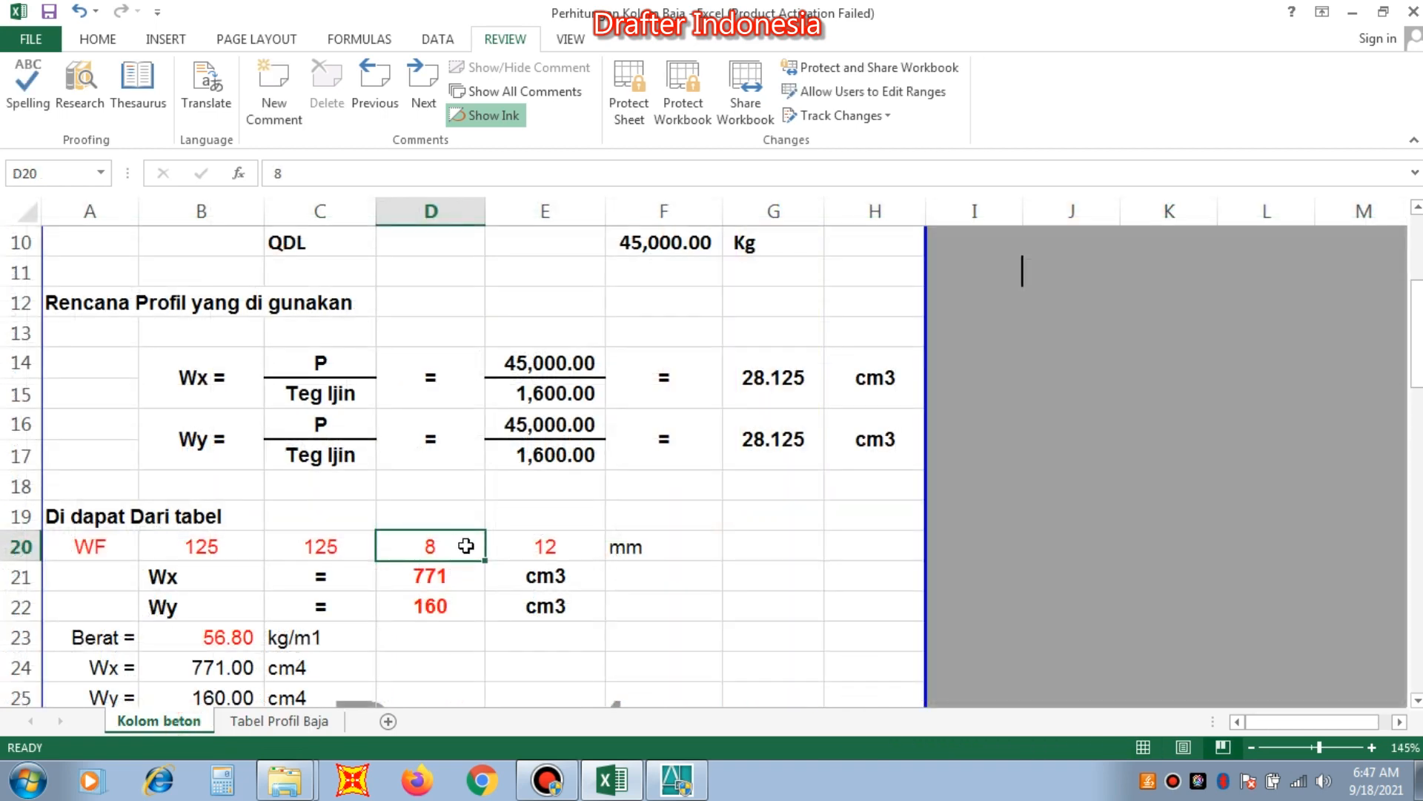
{"action": "type", "text": "6"}
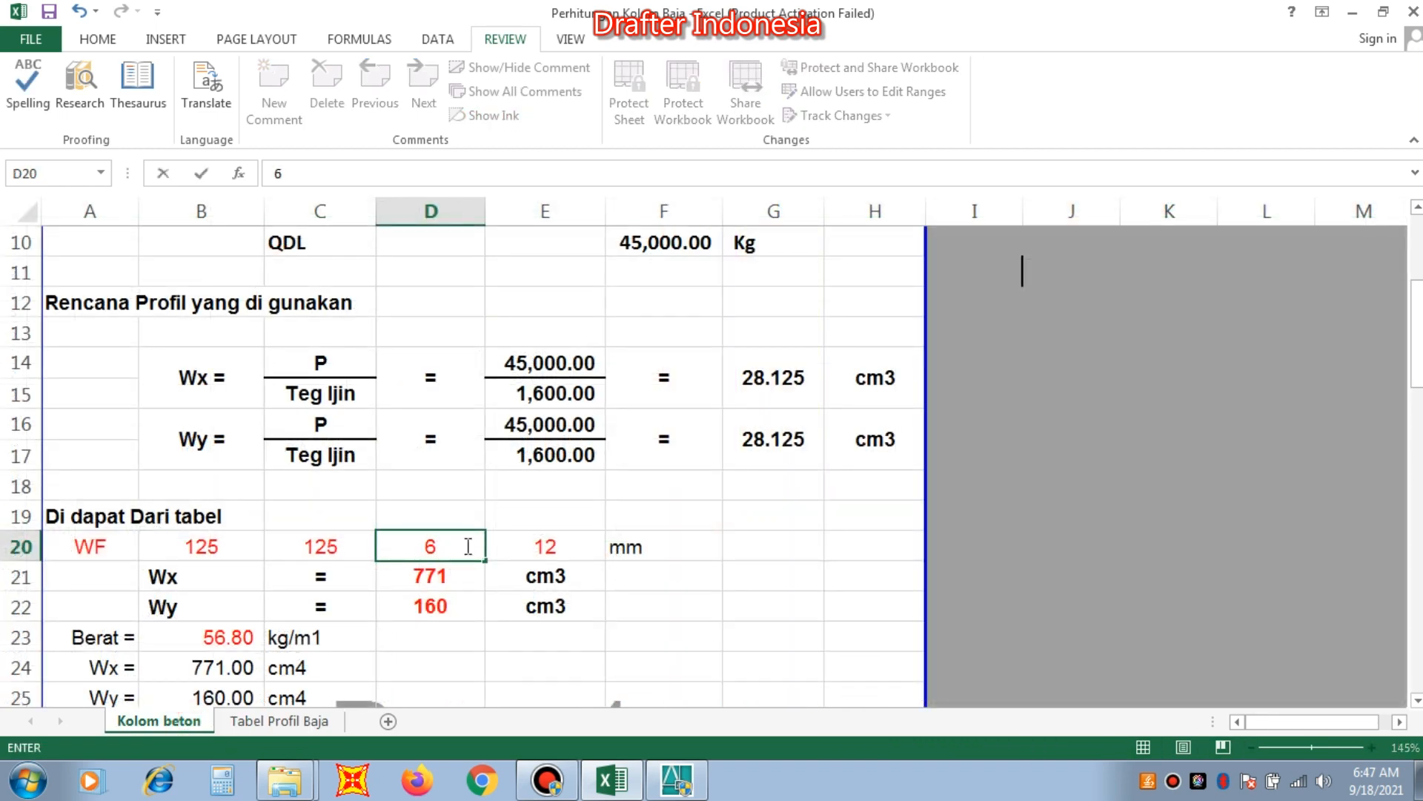
{"action": "type", "text": ".5"}
{"action": "key", "text": "Tab"}
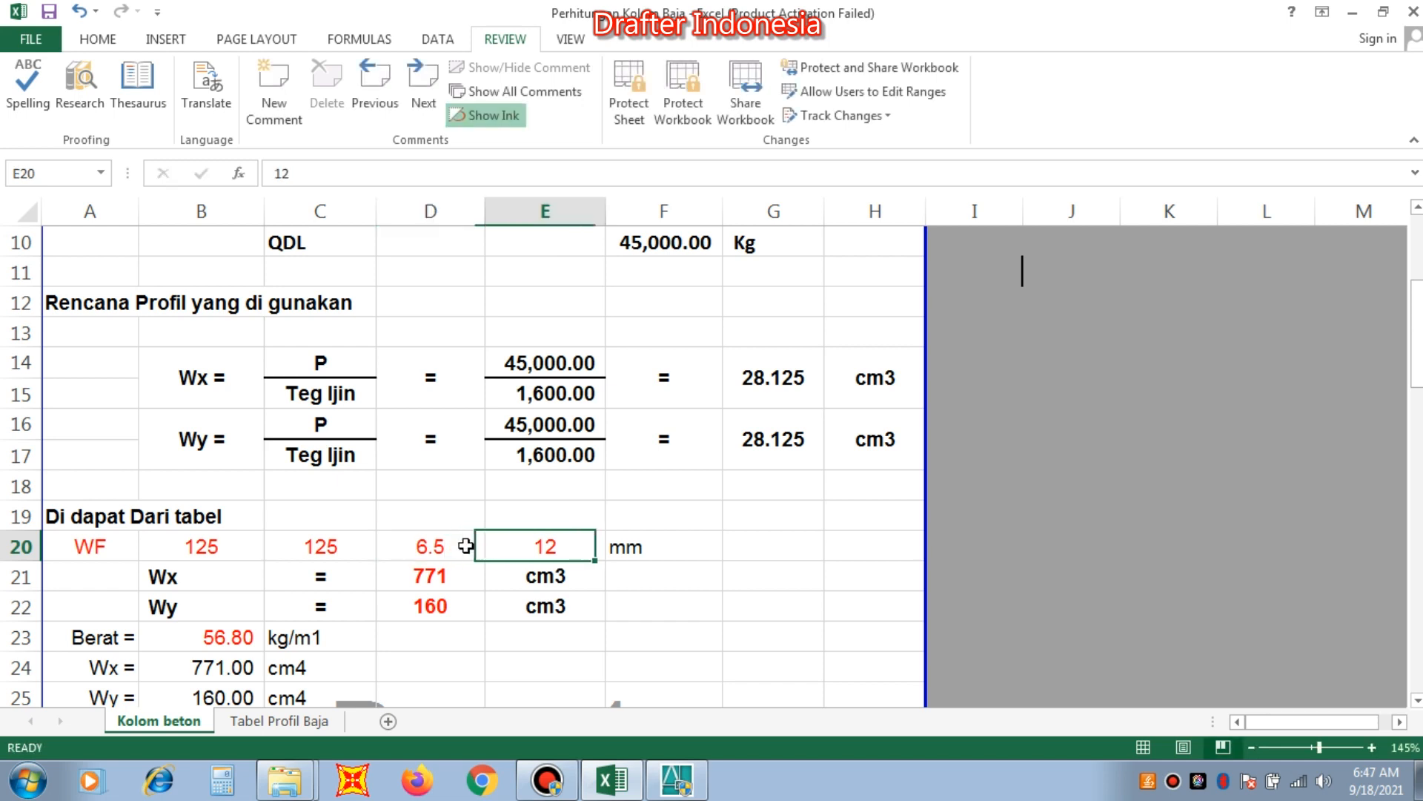
{"action": "type", "text": "9"}
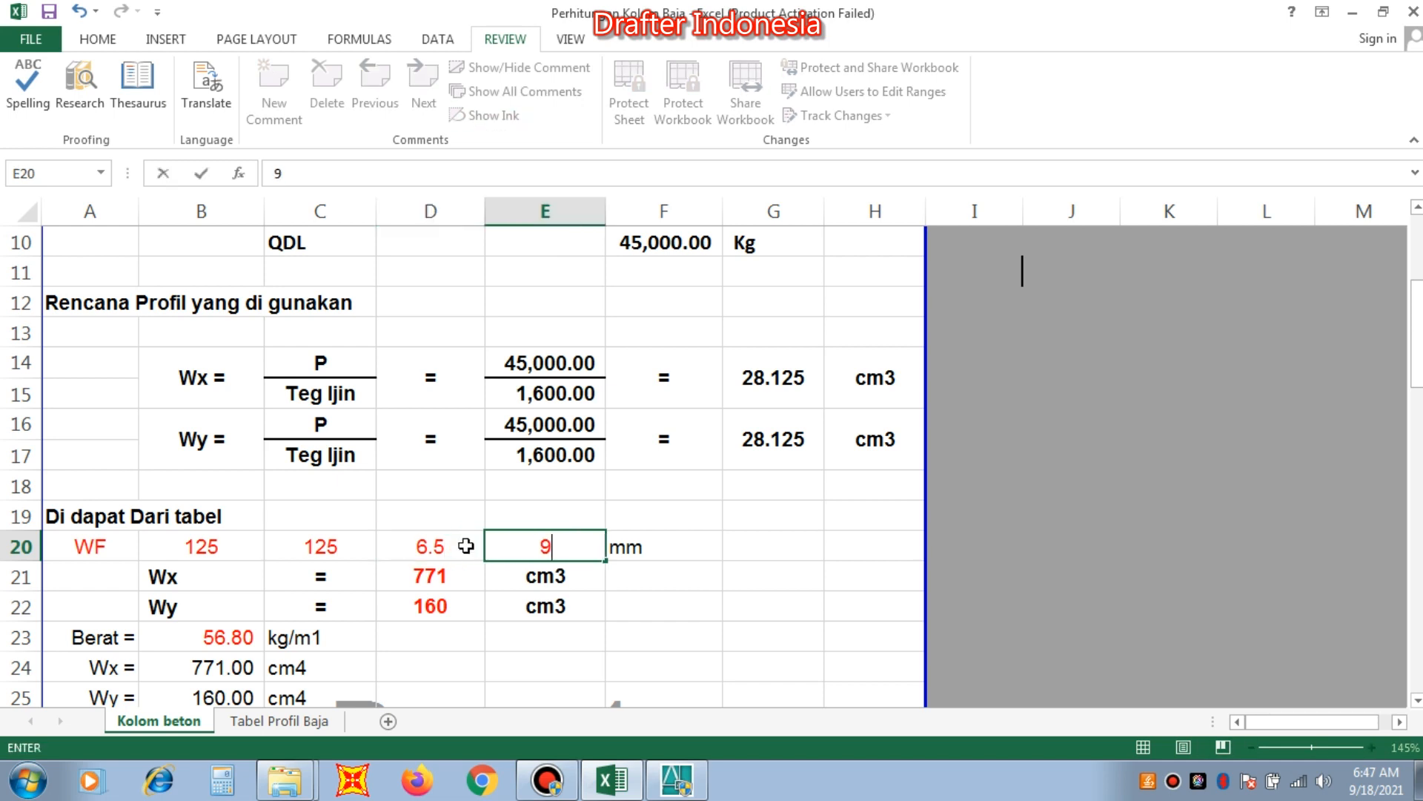
{"action": "key", "text": "Return"}
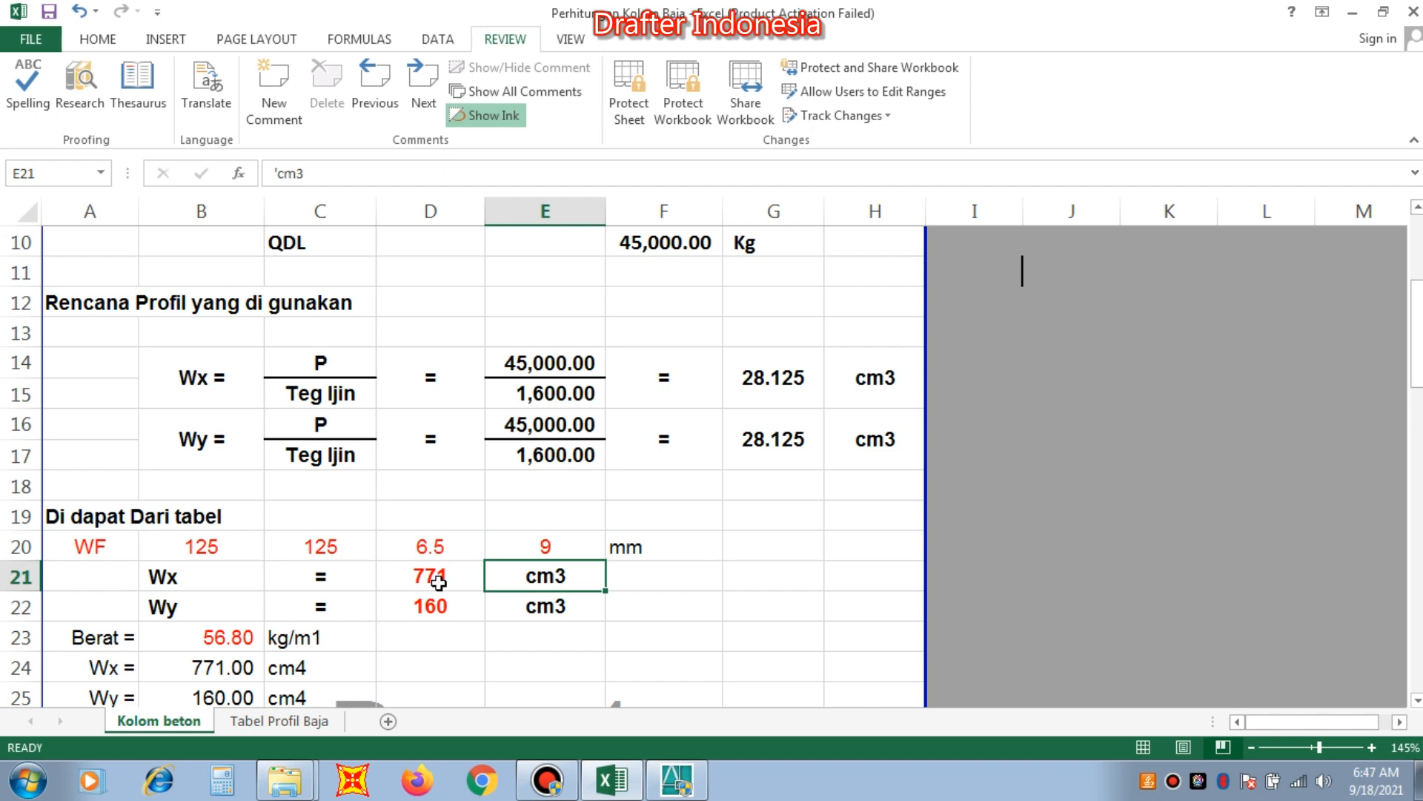
Look up the profile's section moduli in Tabel Profil Baja and set Wx to 136 and Wy to 47 cm3 on Kolom beton.
{"action": "left_click", "coordinate": [307, 720]}
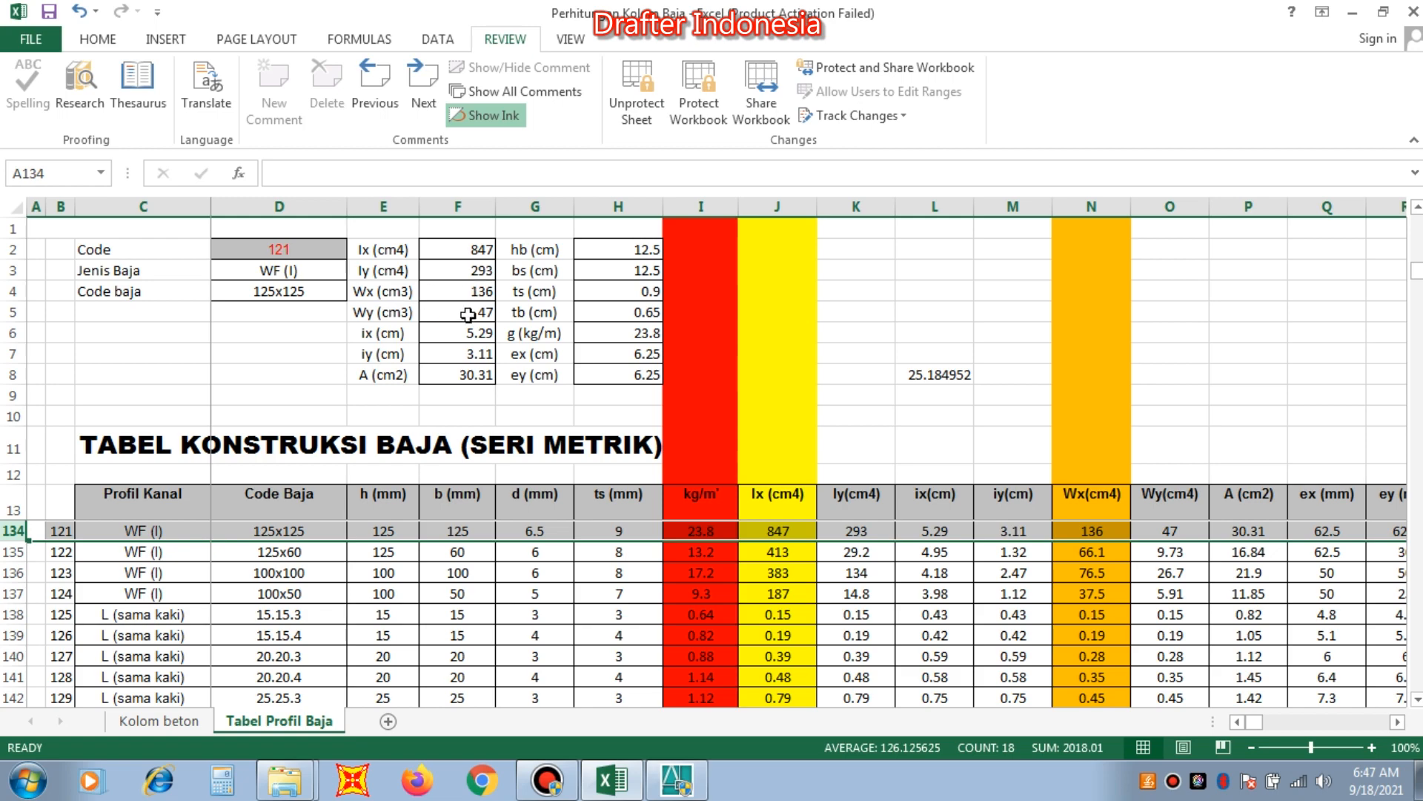
{"action": "left_click", "coordinate": [155, 720]}
{"action": "left_click", "coordinate": [431, 576]}
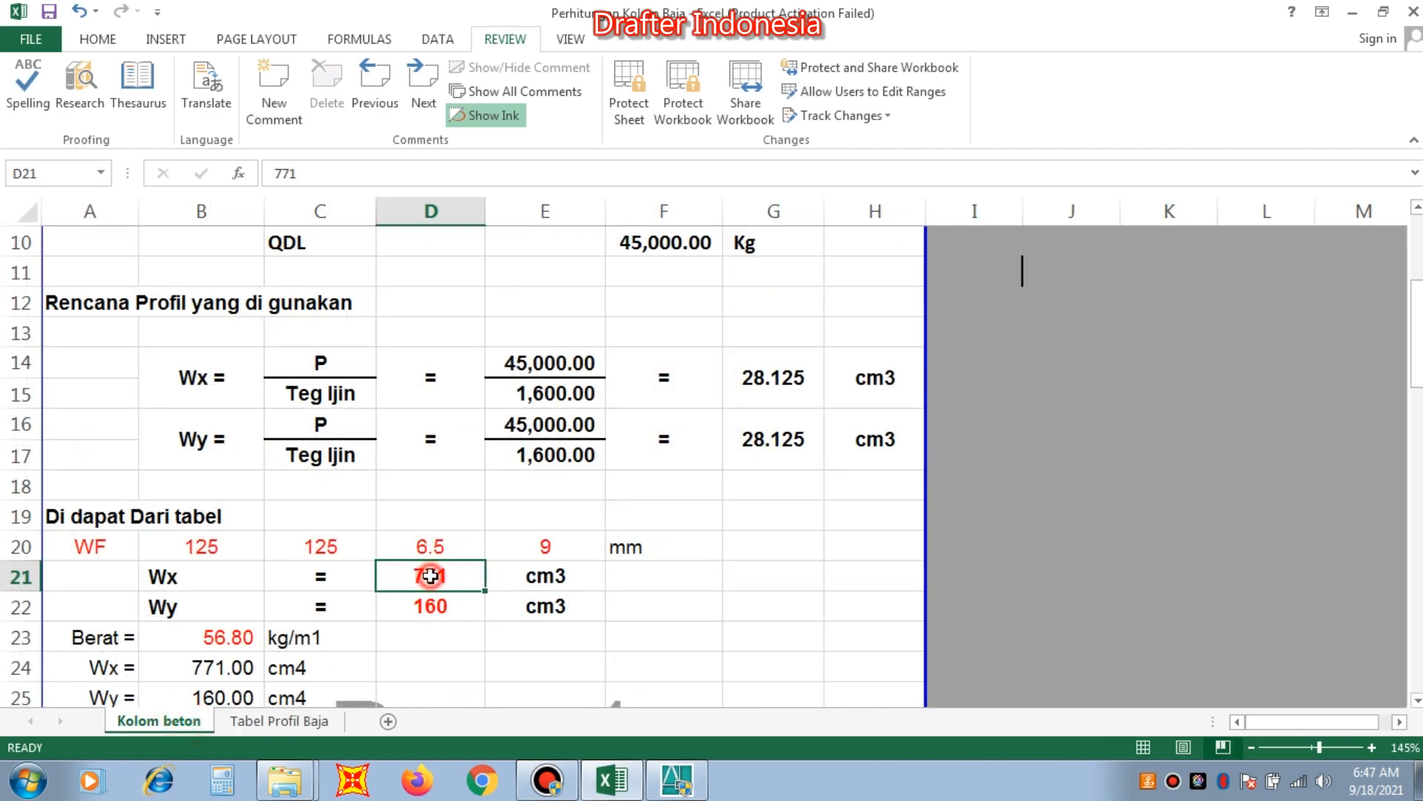
{"action": "type", "text": "136"}
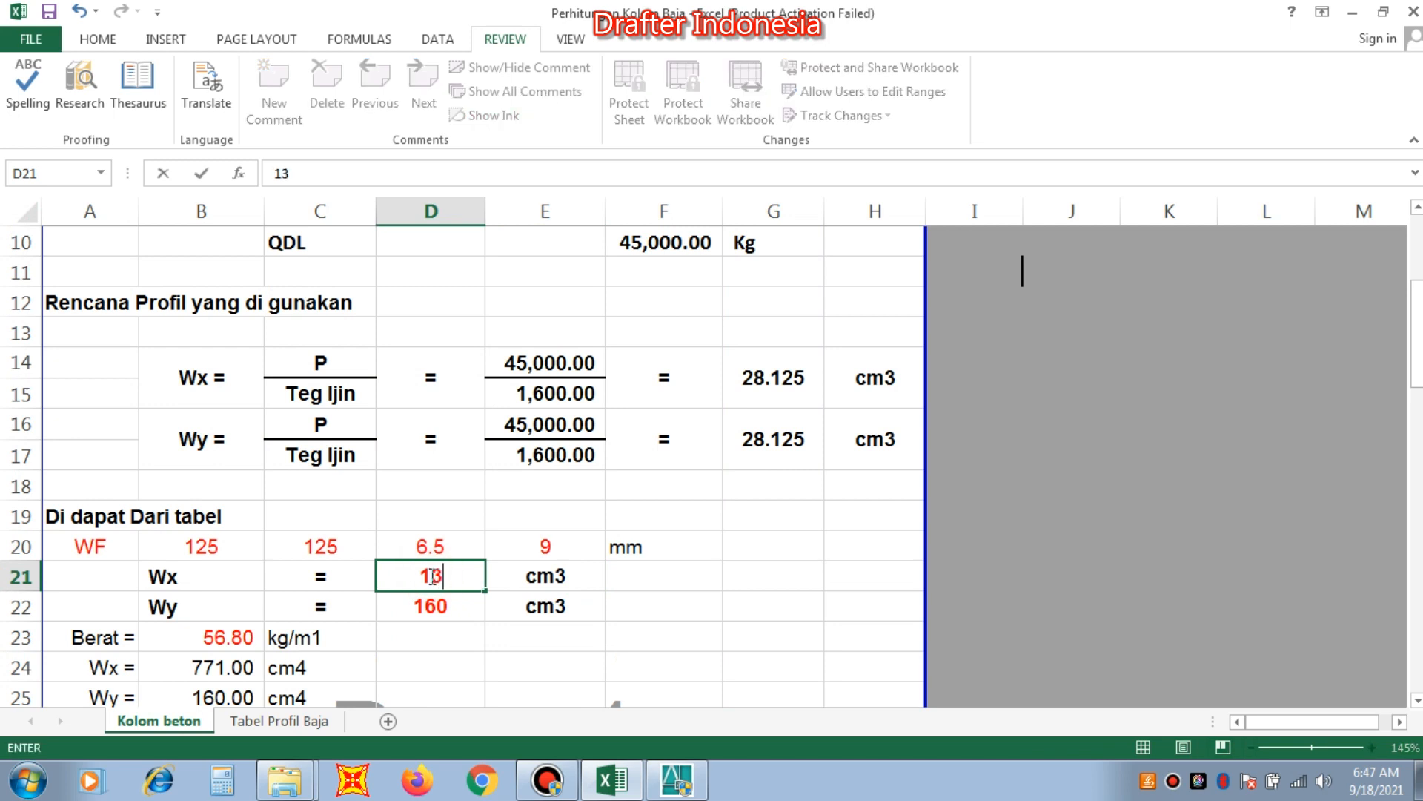
{"action": "left_click", "coordinate": [448, 612]}
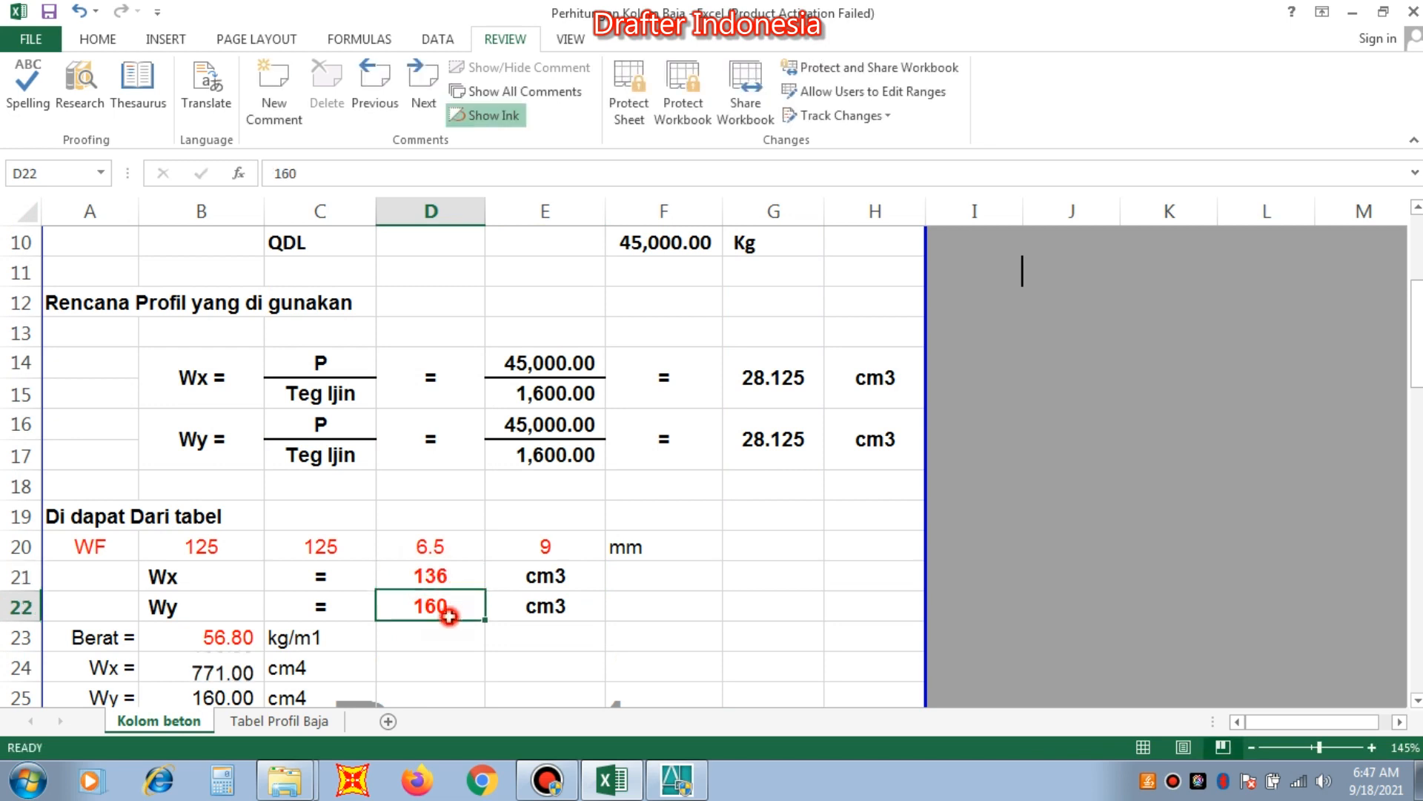
{"action": "type", "text": "47"}
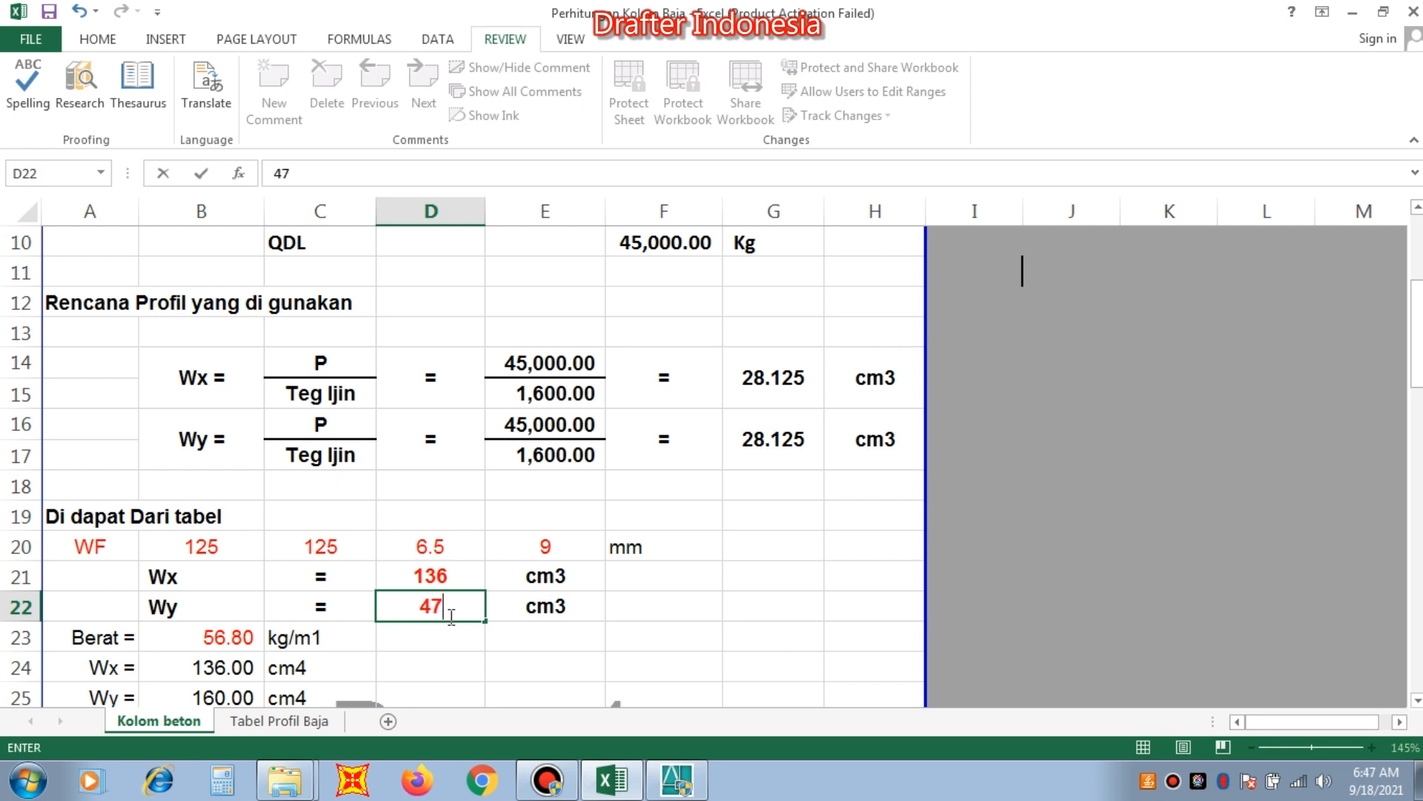
{"action": "left_click", "coordinate": [637, 614]}
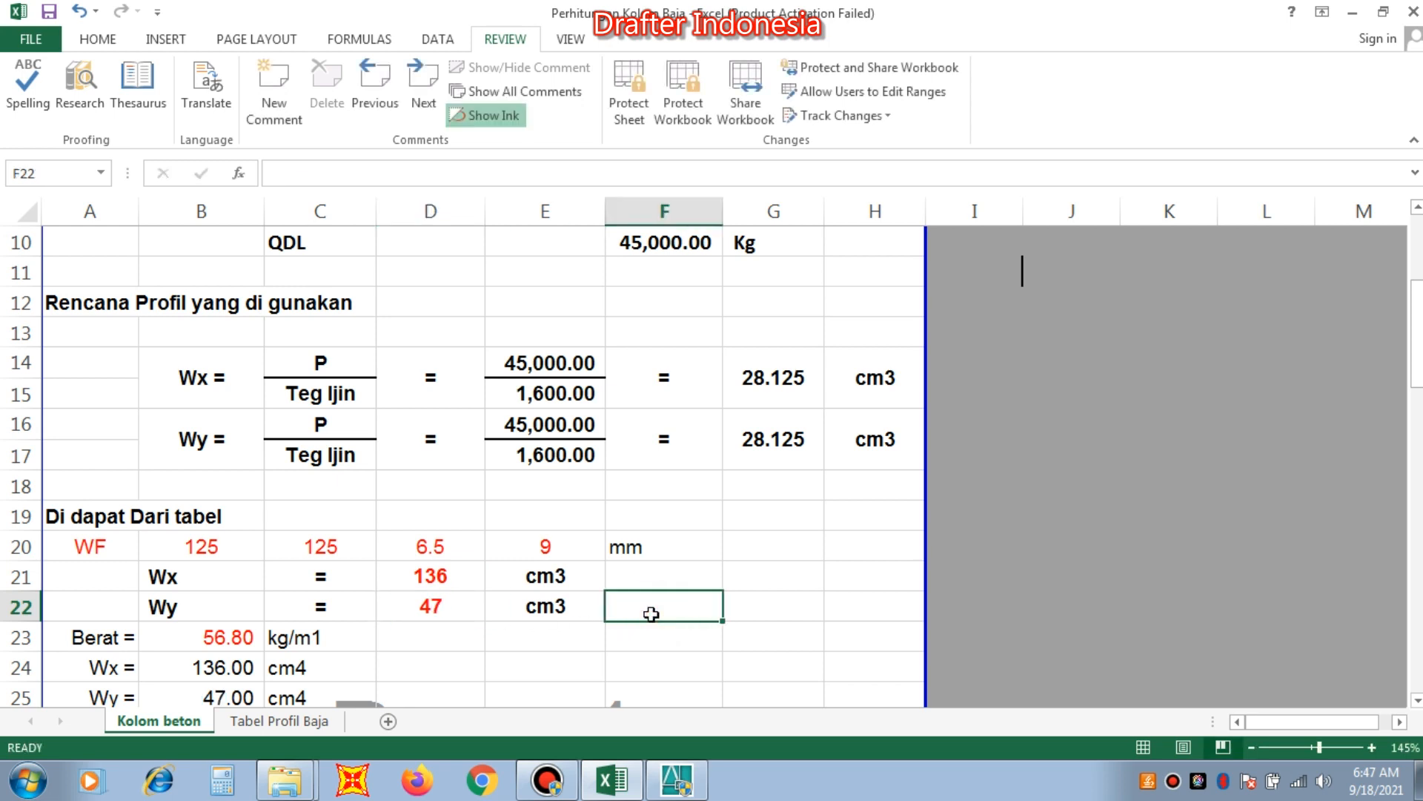
Look up the profile's weight g in Tabel Profil Baja and set Berat in B23 on Kolom beton to 23.8 kg/m1.
{"action": "scroll", "coordinate": [398, 639], "scroll_direction": "down", "scroll_amount": 1}
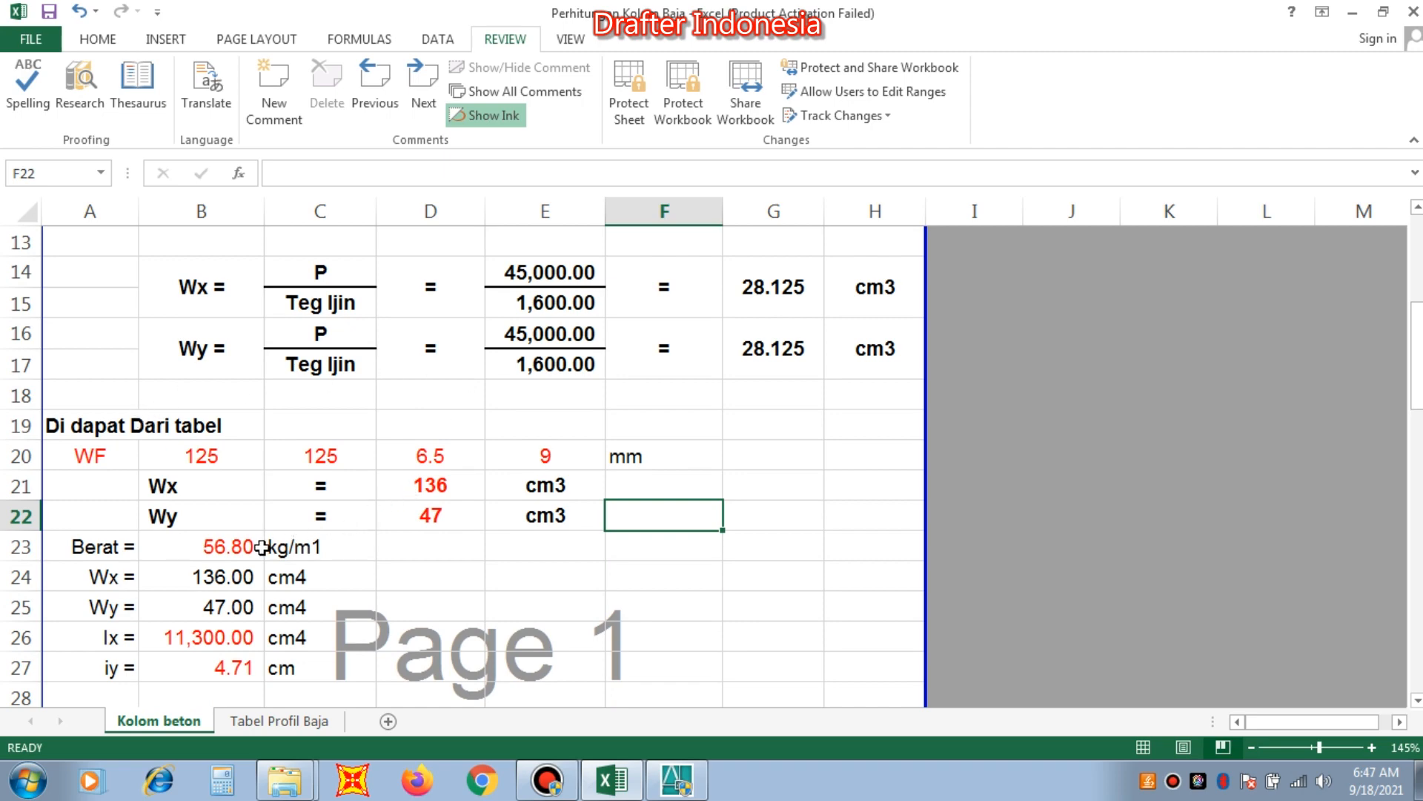
{"action": "left_click", "coordinate": [230, 546]}
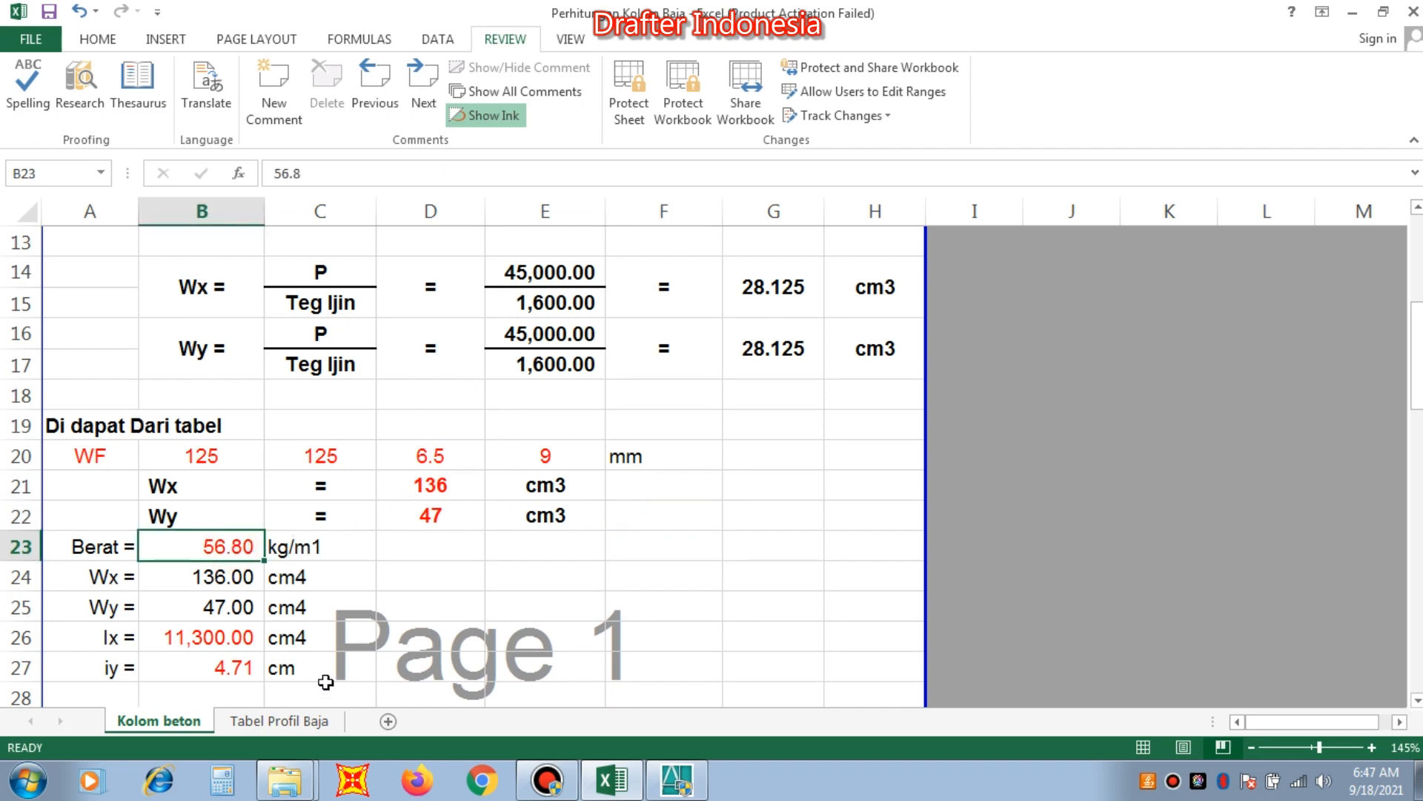
{"action": "left_click", "coordinate": [307, 720]}
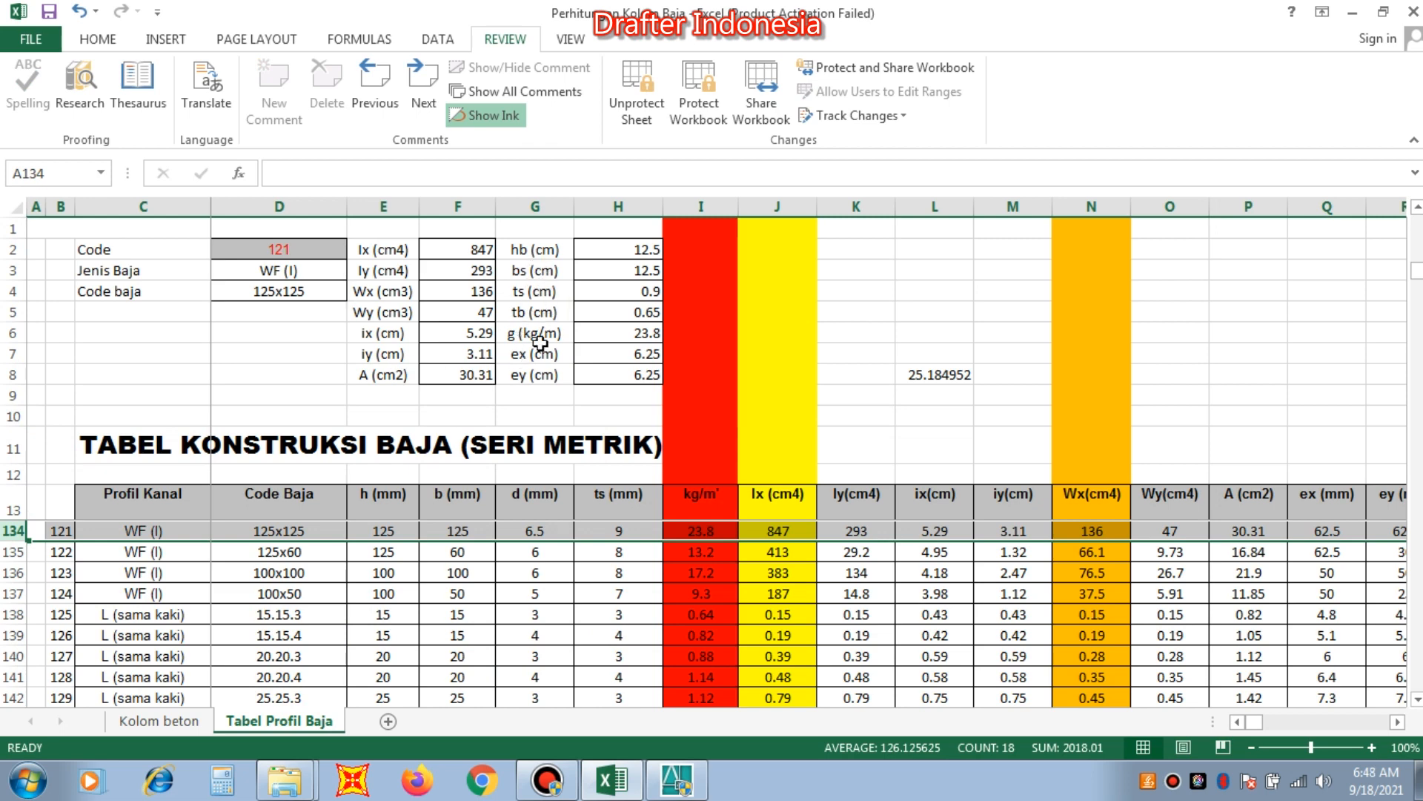
{"action": "left_click", "coordinate": [654, 335]}
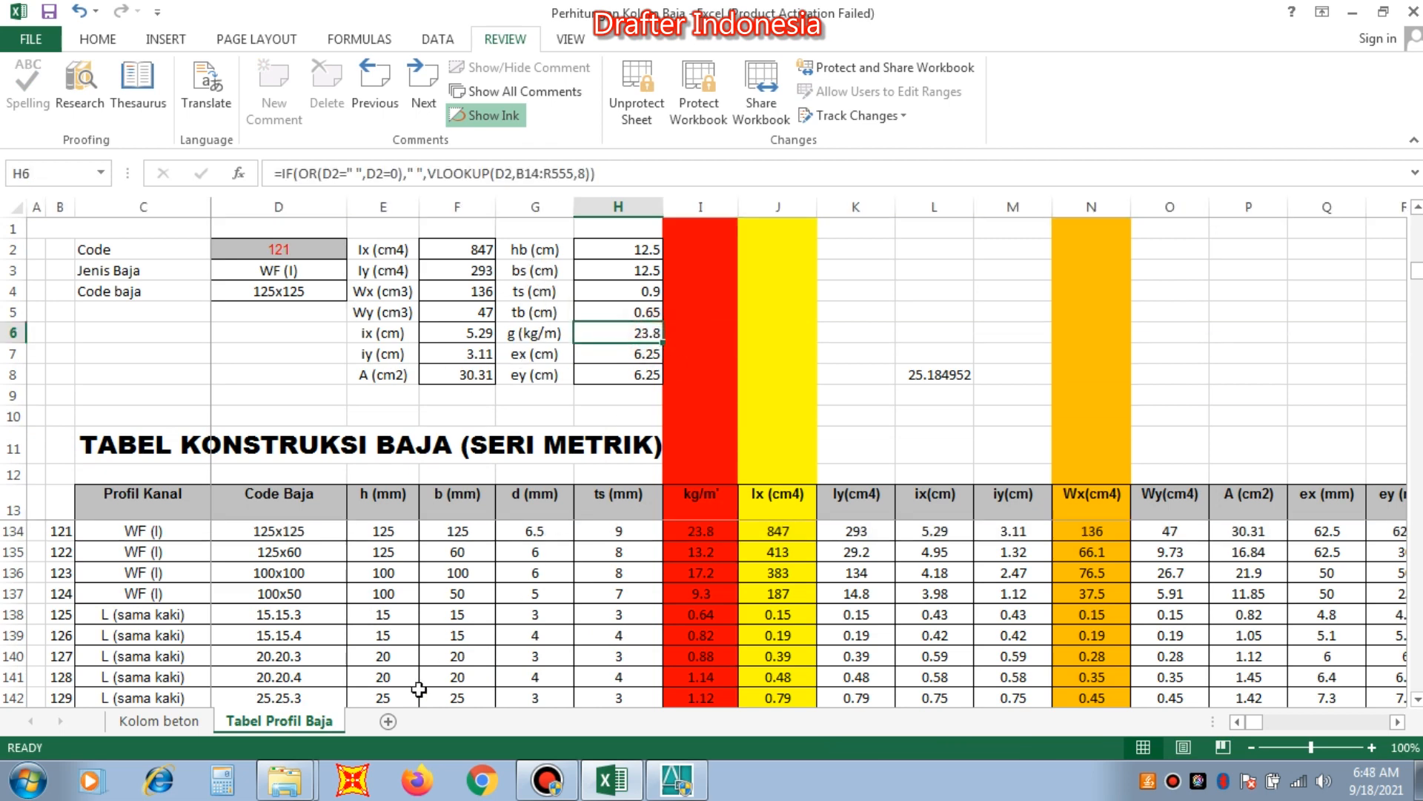
{"action": "left_click", "coordinate": [170, 727]}
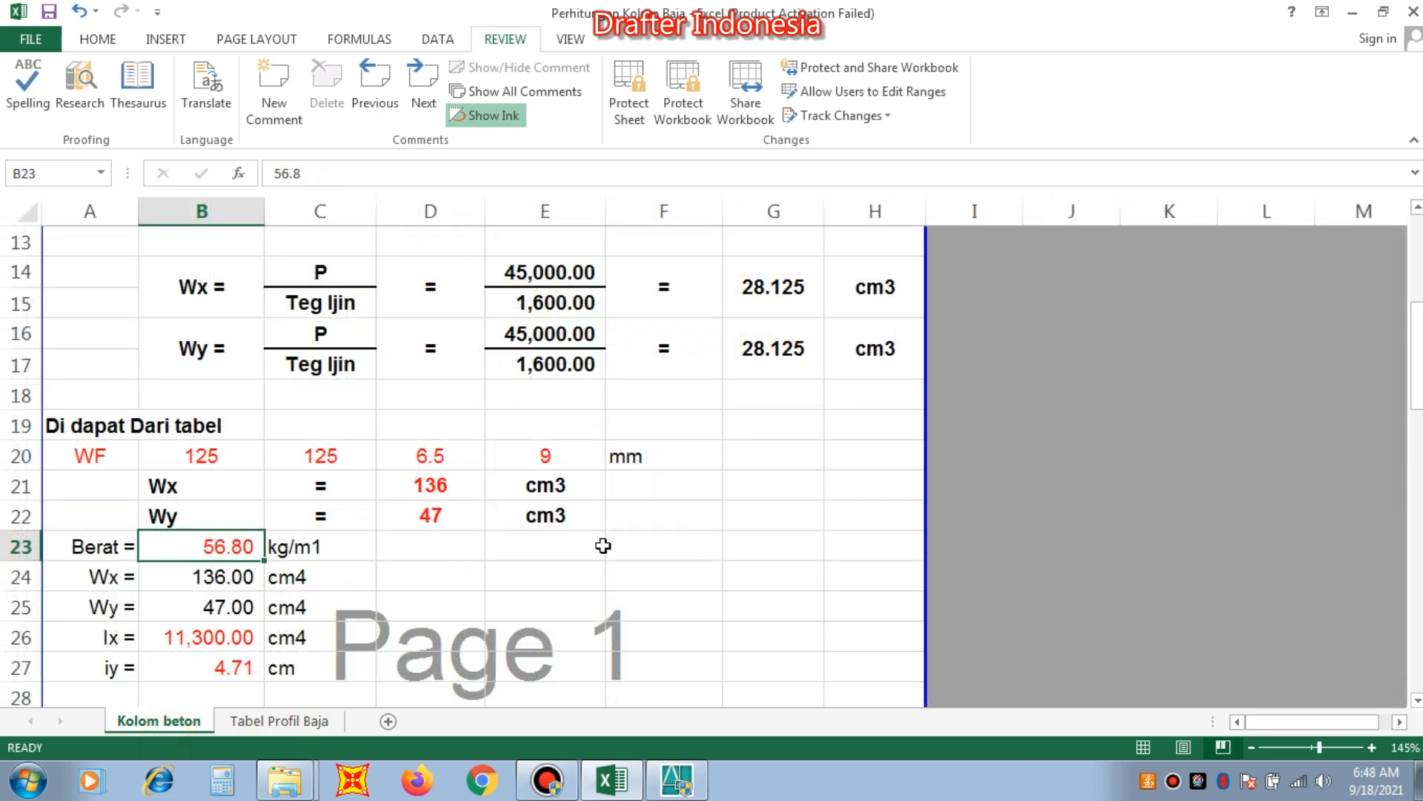
{"action": "type", "text": "23."}
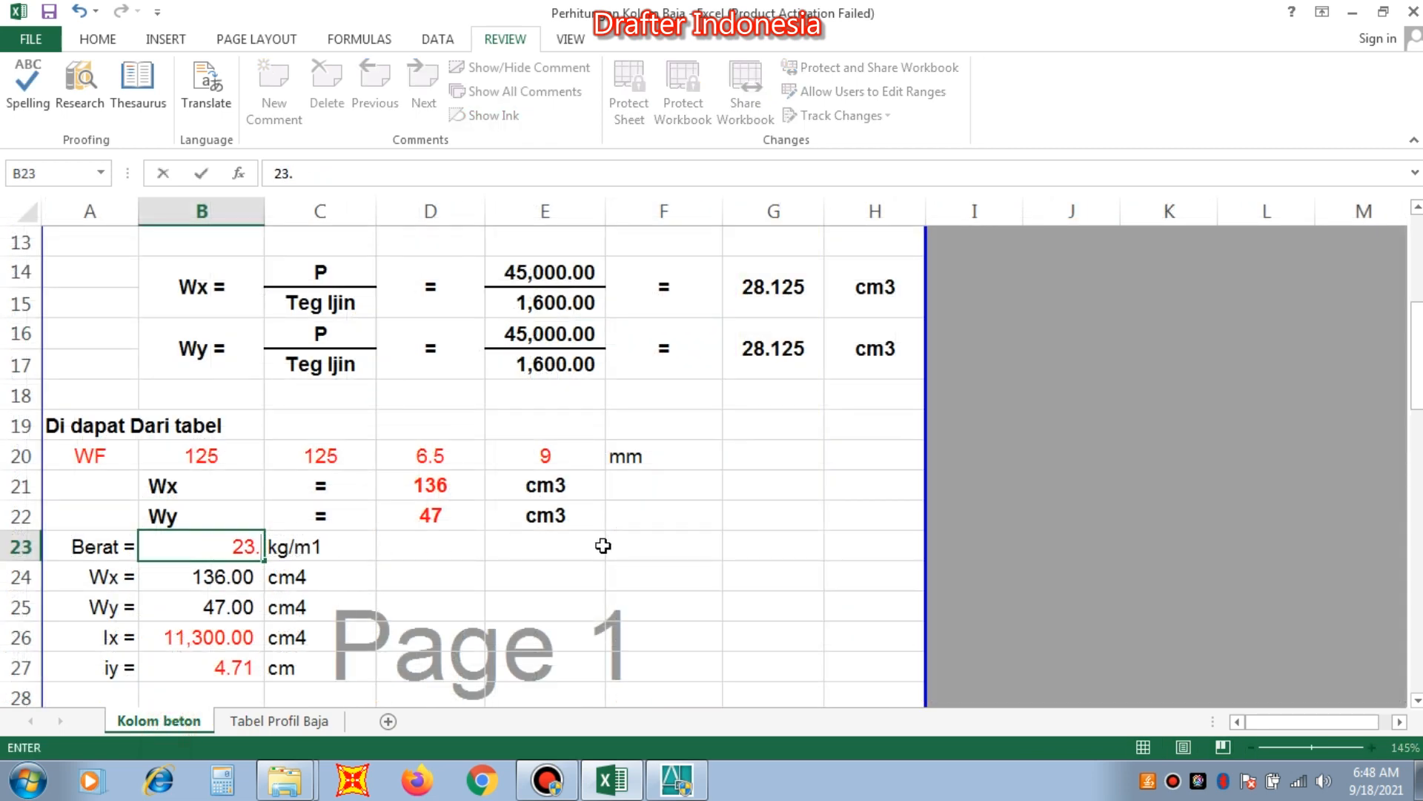
{"action": "type", "text": "8"}
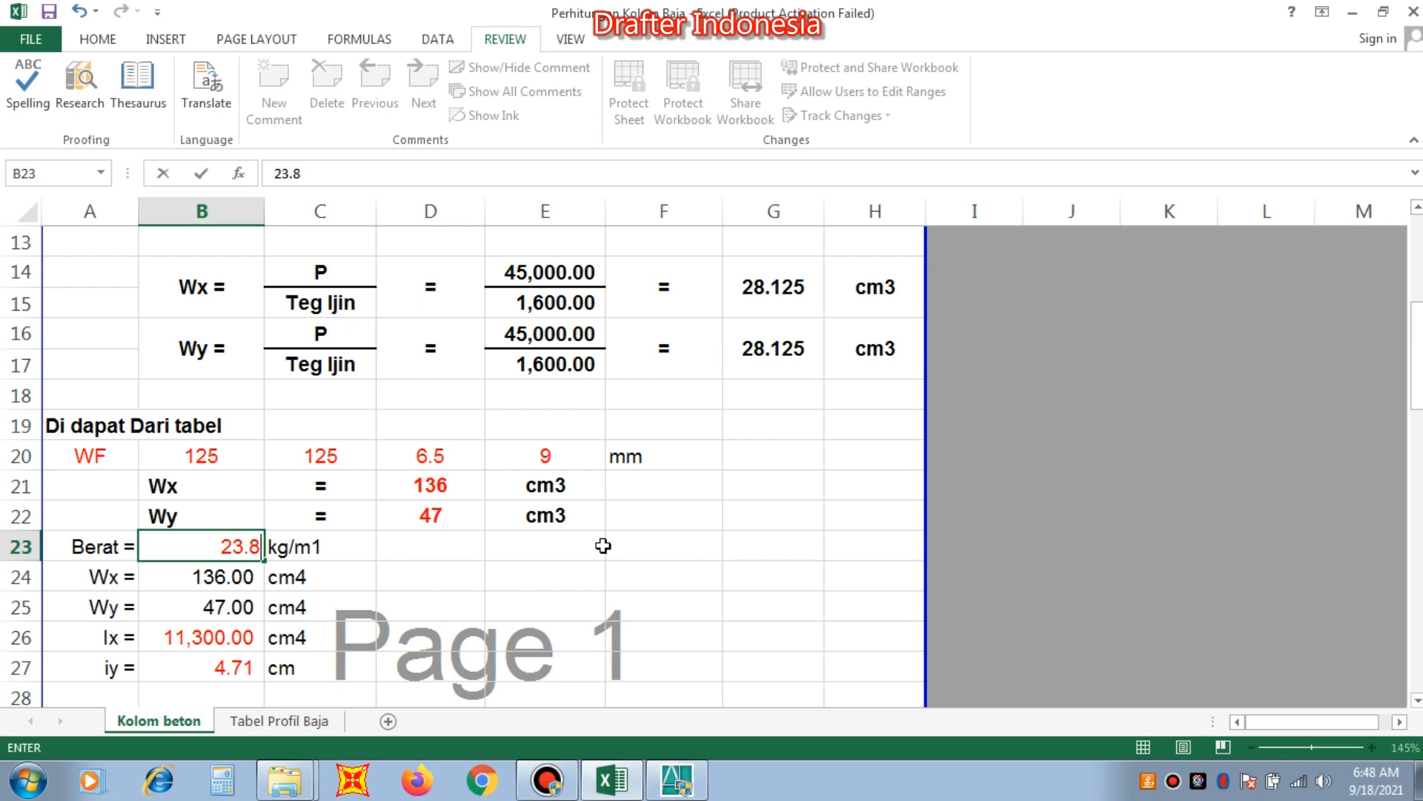
{"action": "left_click", "coordinate": [321, 723]}
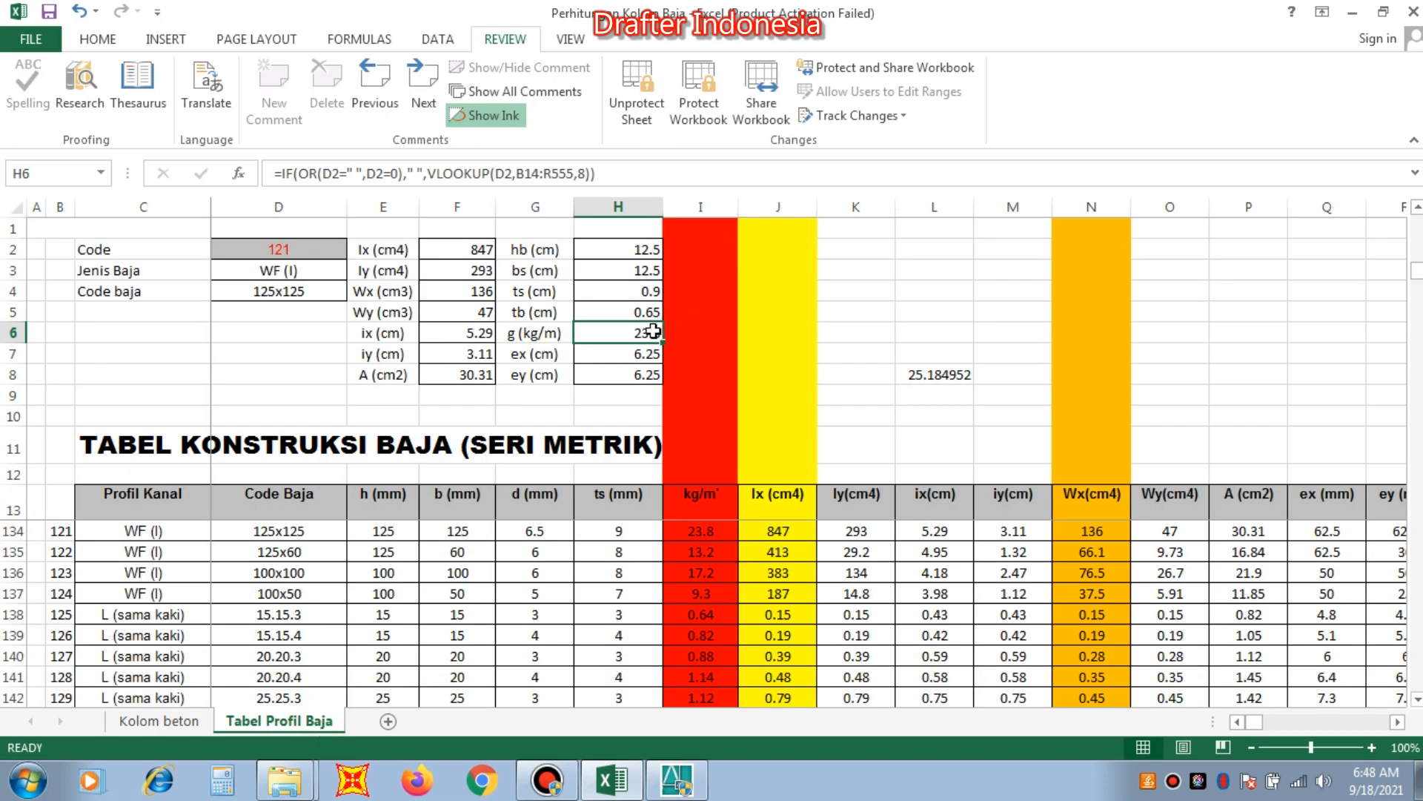
{"action": "left_click", "coordinate": [166, 721]}
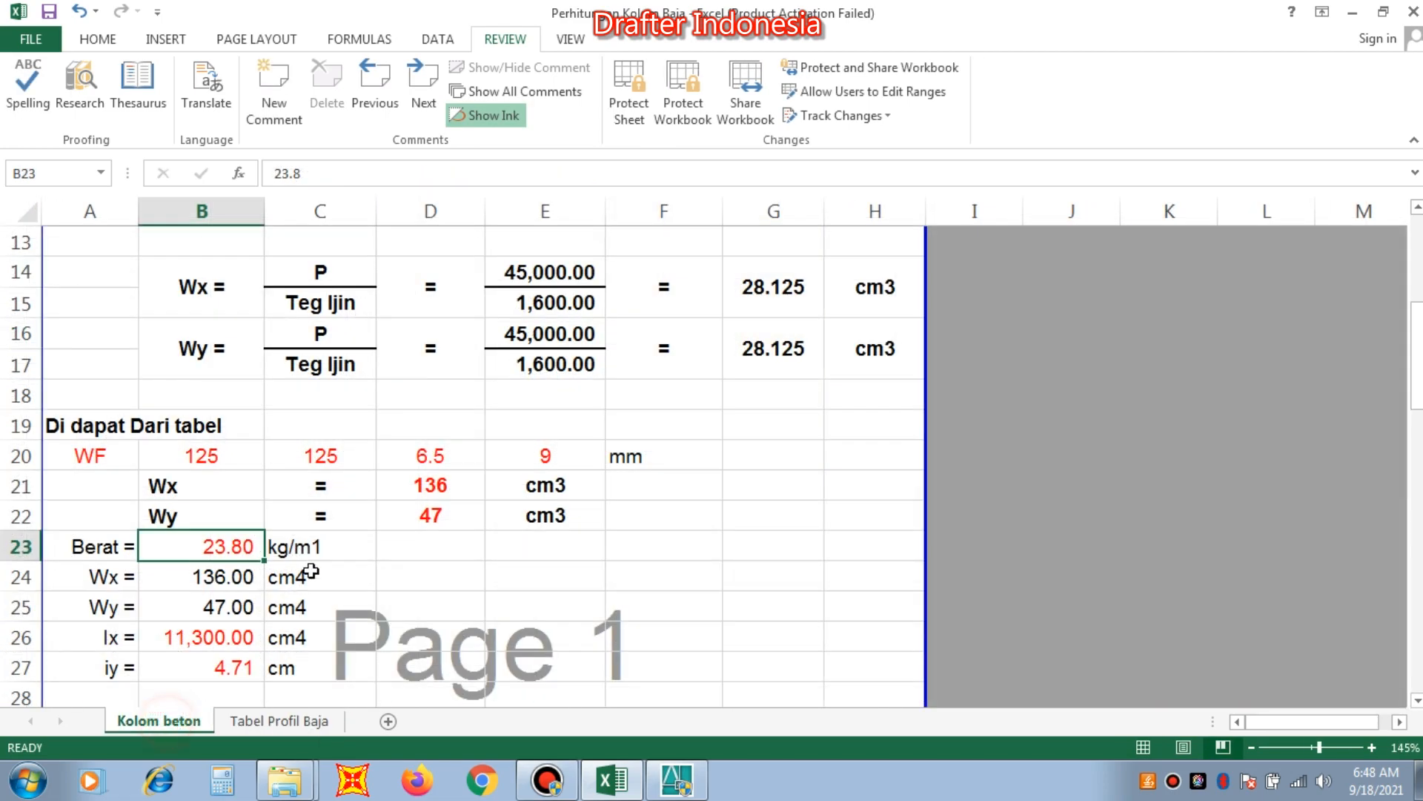
Look up the profile's Ix in Tabel Profil Baja and set Ix in B26 on Kolom beton to 847 cm4.
{"action": "scroll", "coordinate": [460, 551], "scroll_direction": "down", "scroll_amount": 2}
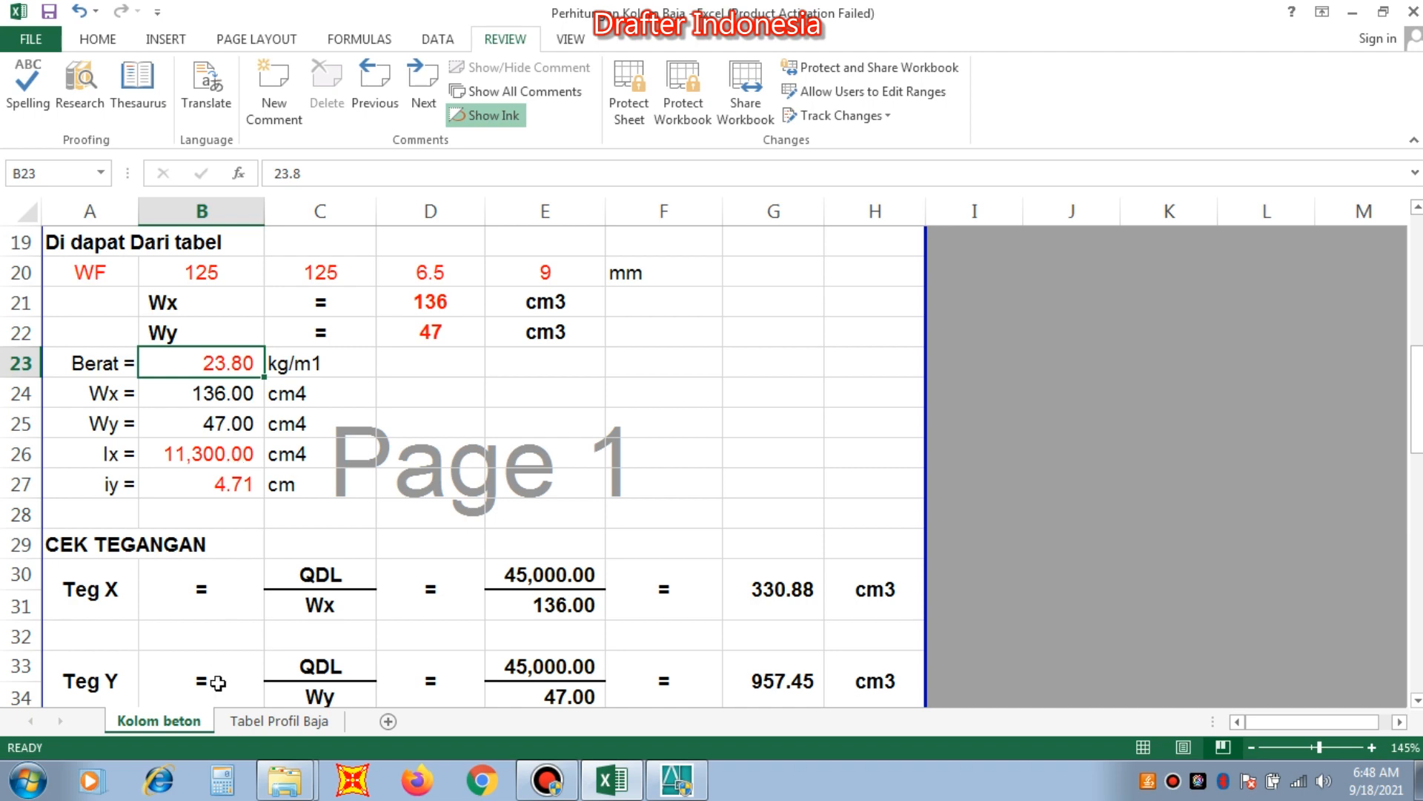
{"action": "left_click", "coordinate": [268, 723]}
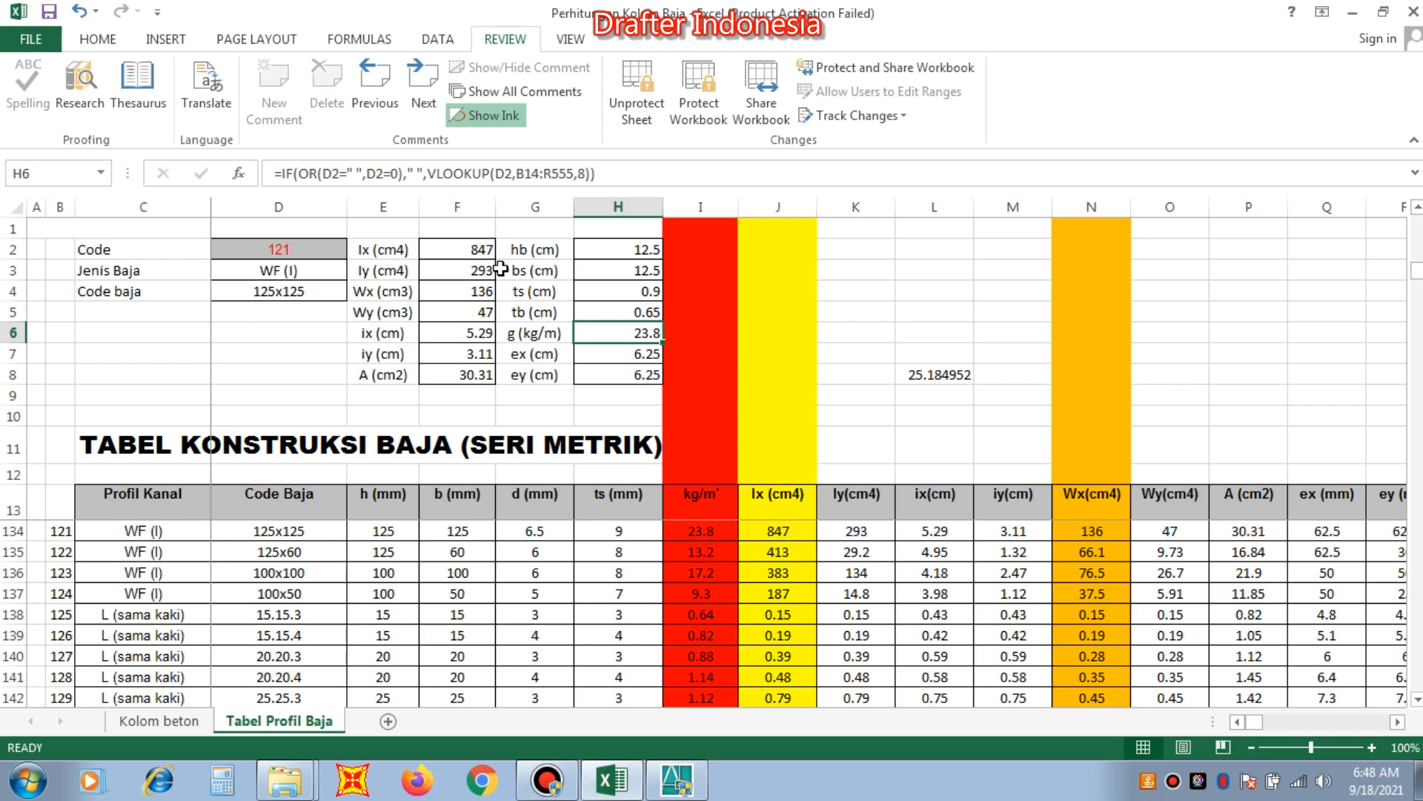
{"action": "left_click", "coordinate": [165, 720]}
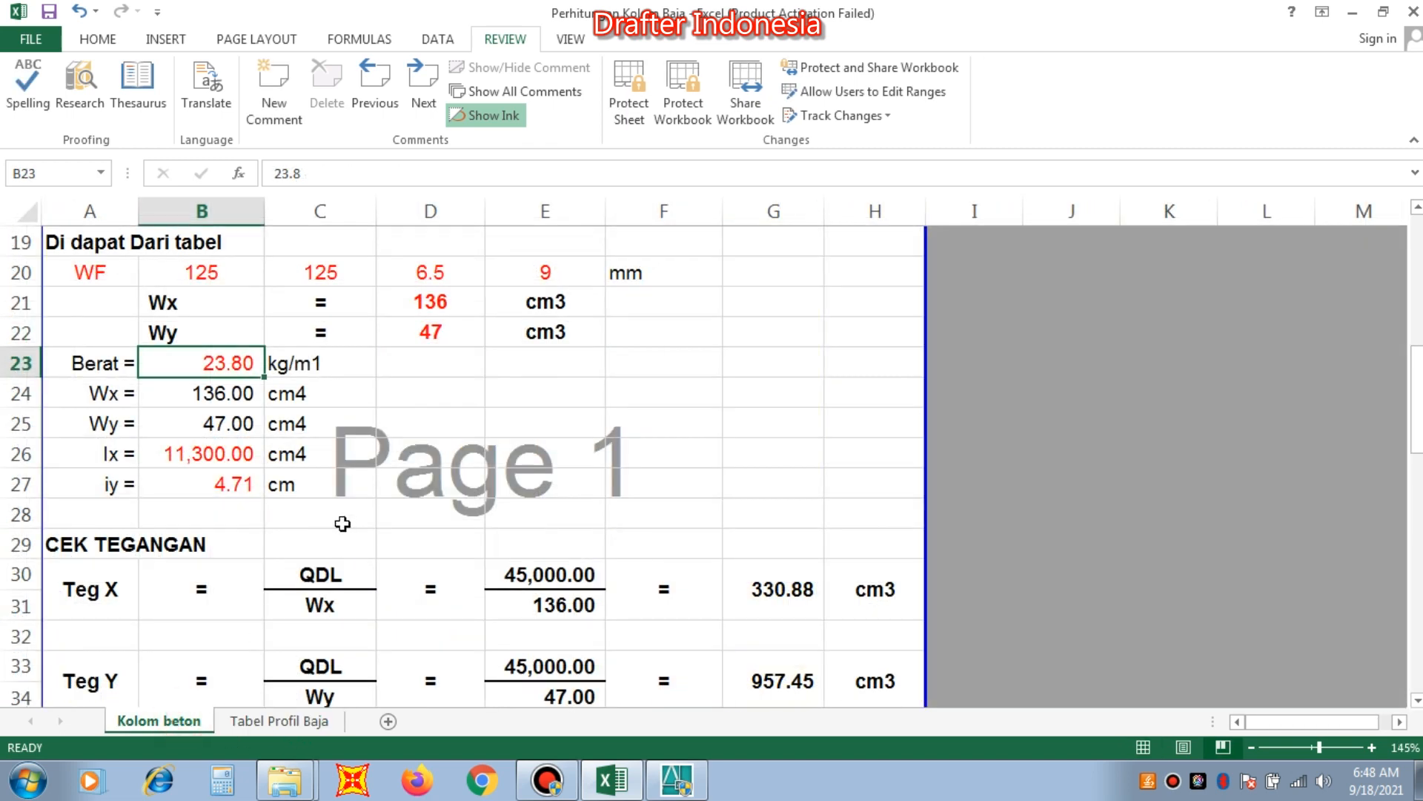
{"action": "left_click", "coordinate": [233, 453]}
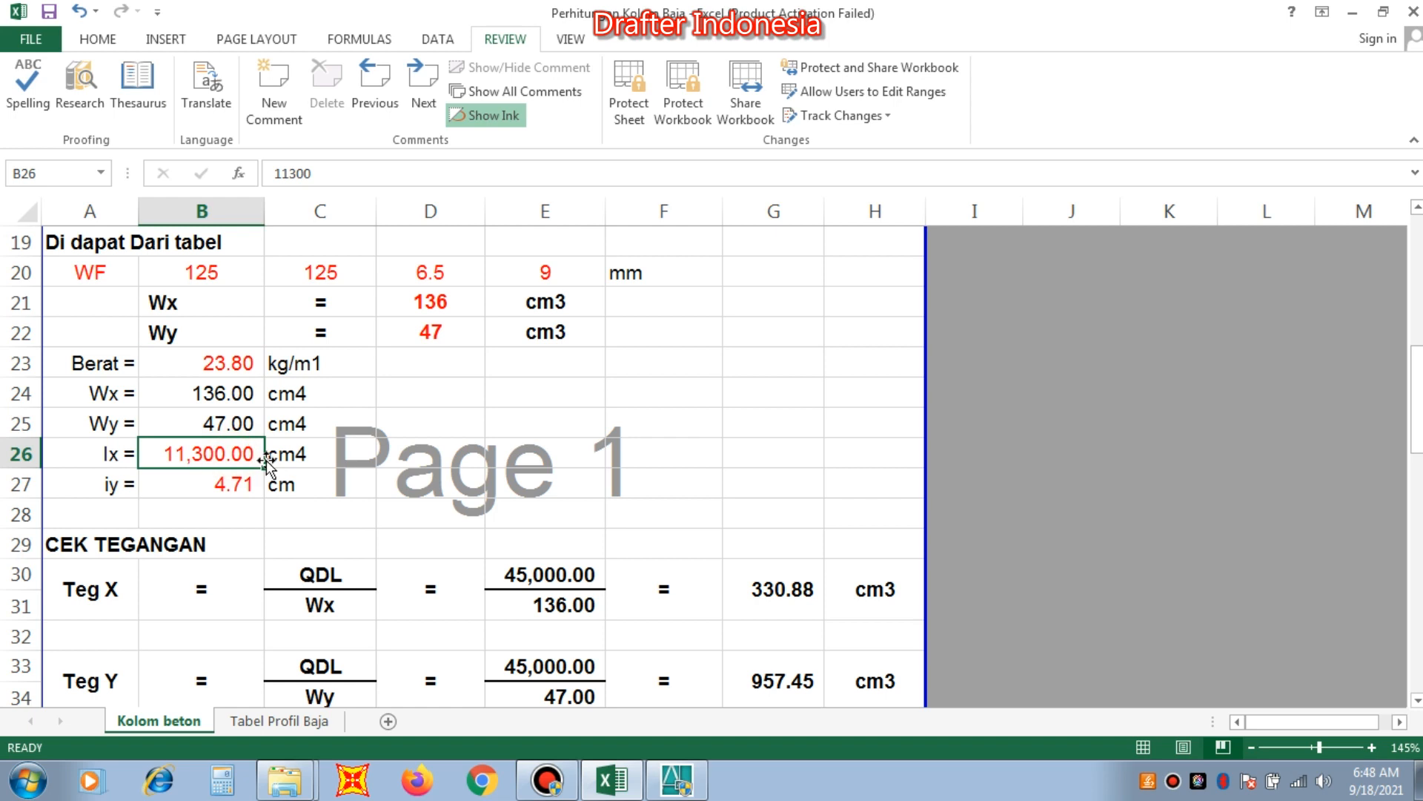
{"action": "type", "text": "8"}
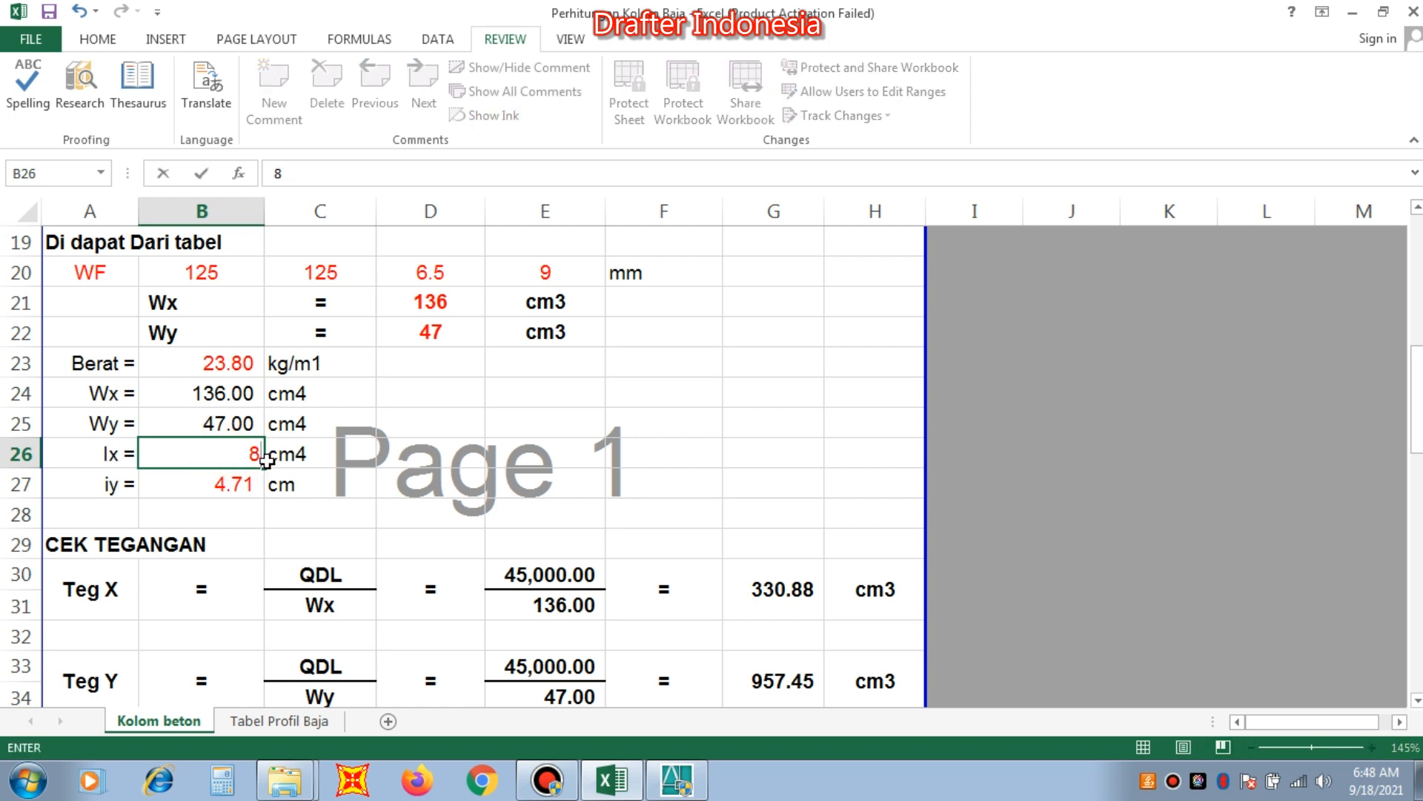
{"action": "type", "text": "47"}
{"action": "key", "text": "Return"}
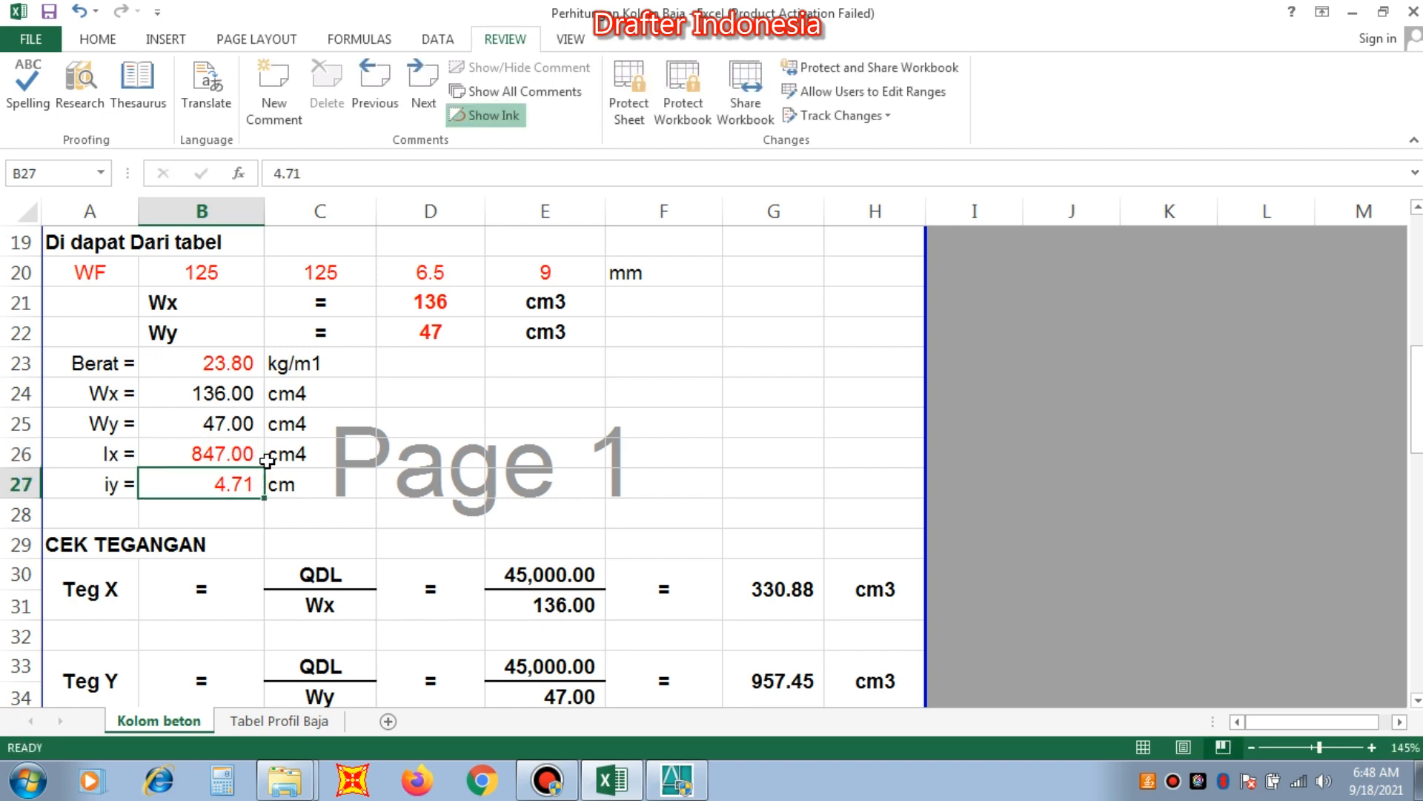
Look up the profile's iy in Tabel Profil Baja and set iy in B27 on Kolom beton to 3.11 cm.
{"action": "left_click", "coordinate": [250, 722]}
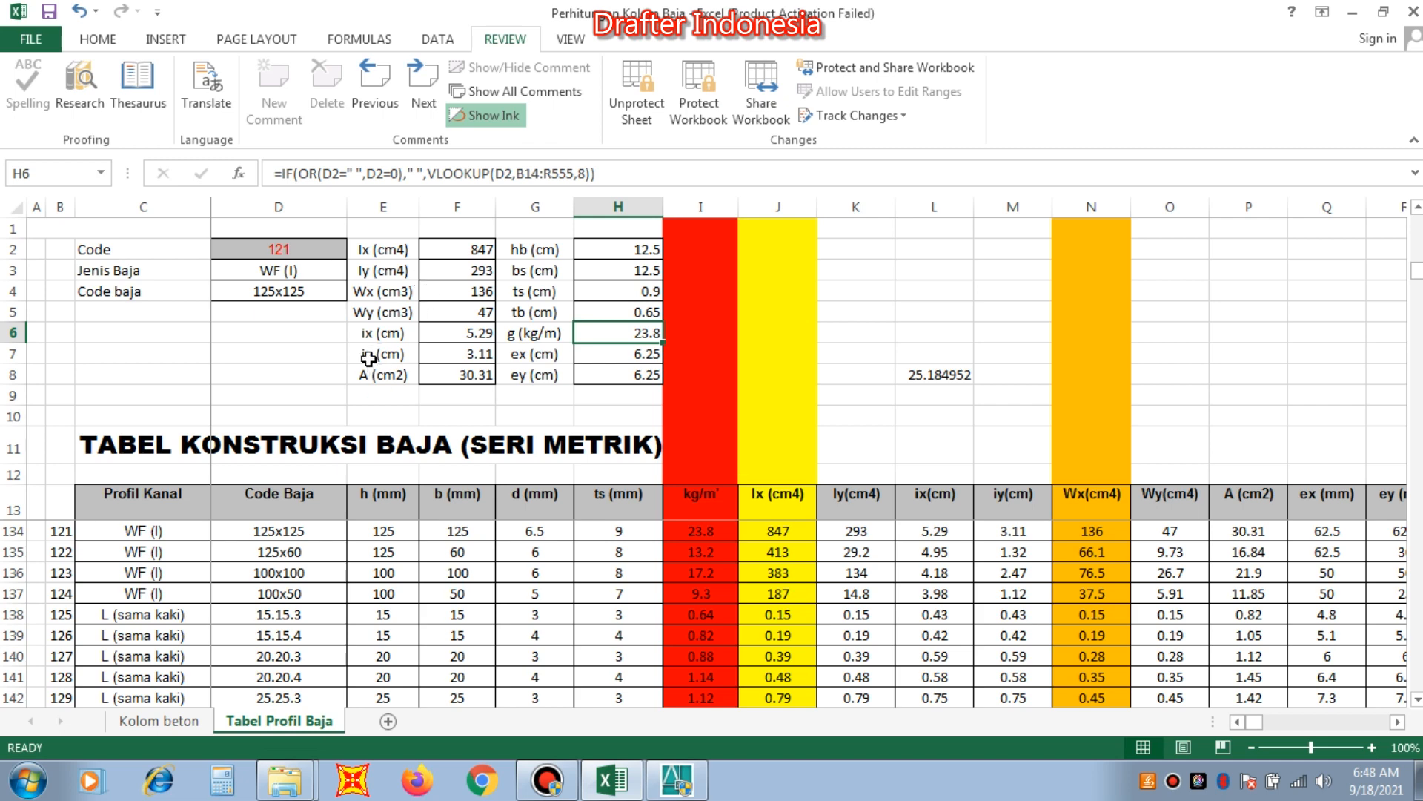
{"action": "left_click", "coordinate": [190, 720]}
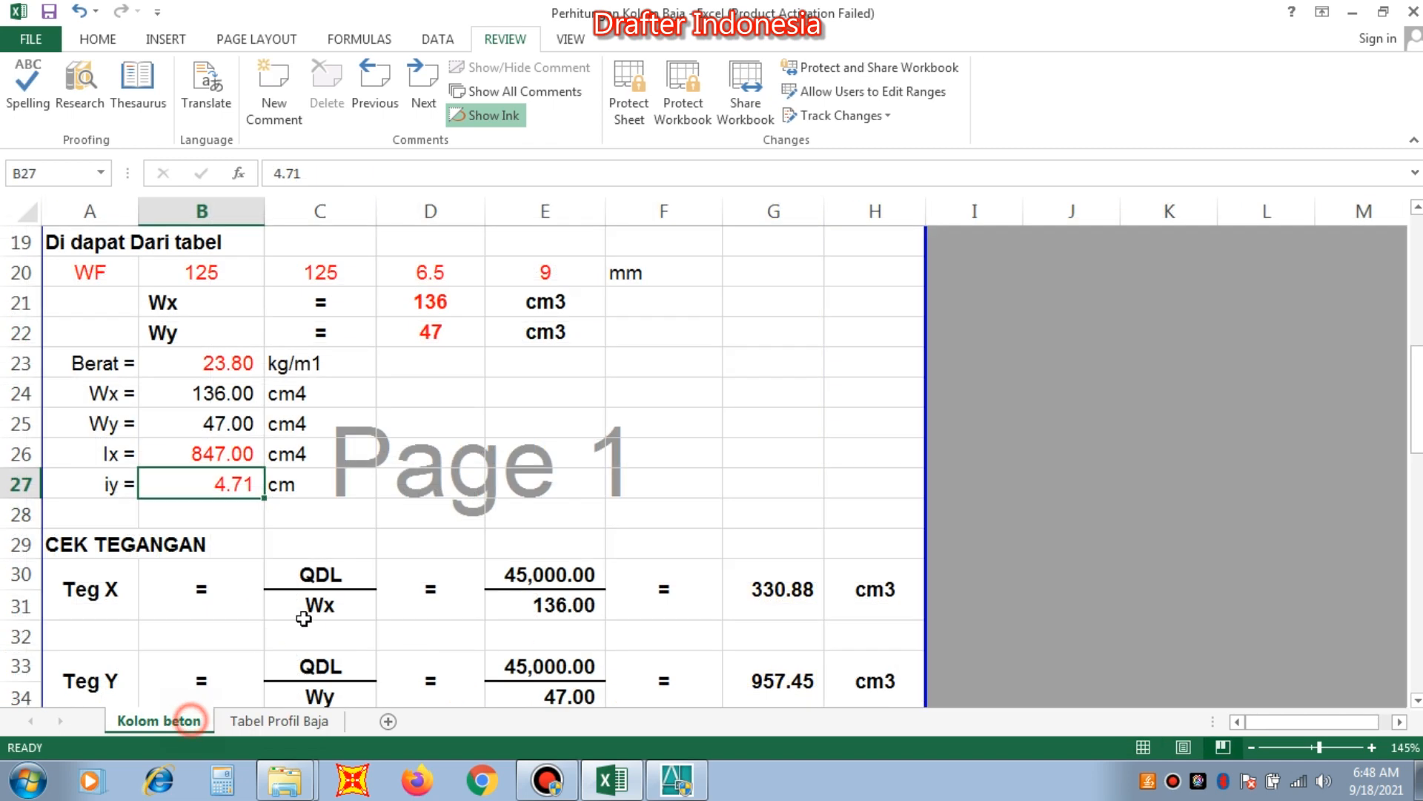
{"action": "type", "text": "3"}
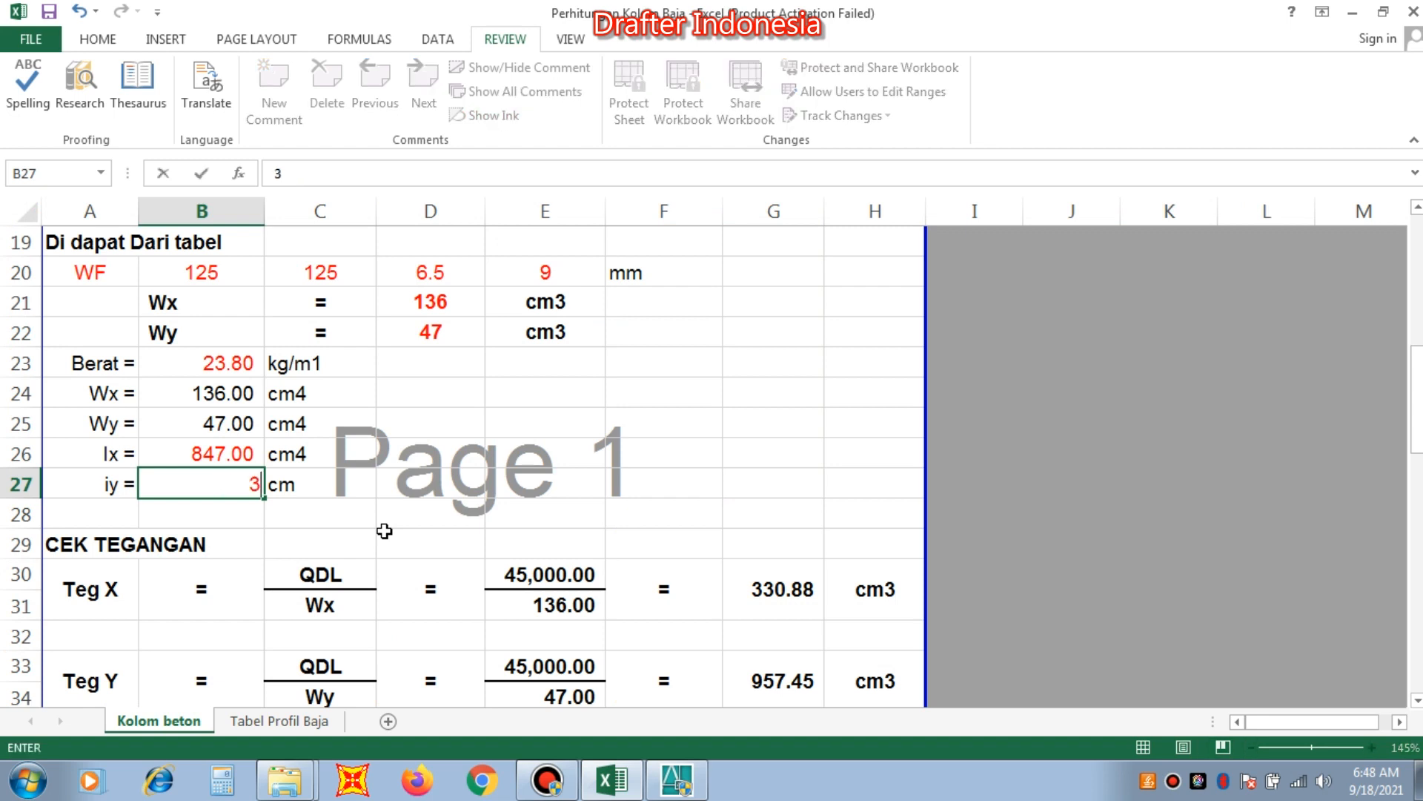
{"action": "type", "text": ".11"}
{"action": "key", "text": "Return"}
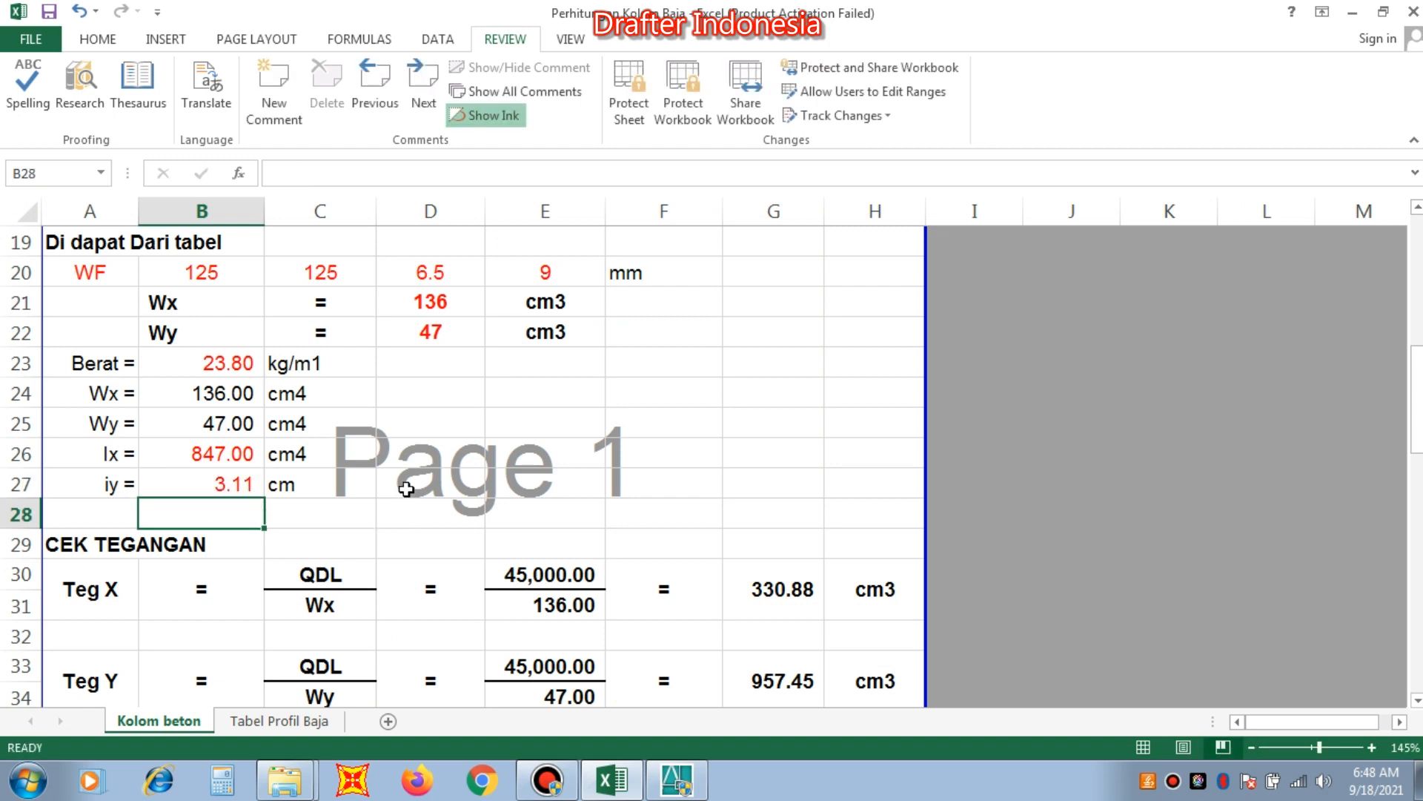
Examine the CEK TEGANGAN calculations for Teg X and Teg Y and compare the stress with the allowable Teg. Ijin.
{"action": "scroll", "coordinate": [407, 483], "scroll_direction": "down", "scroll_amount": 1}
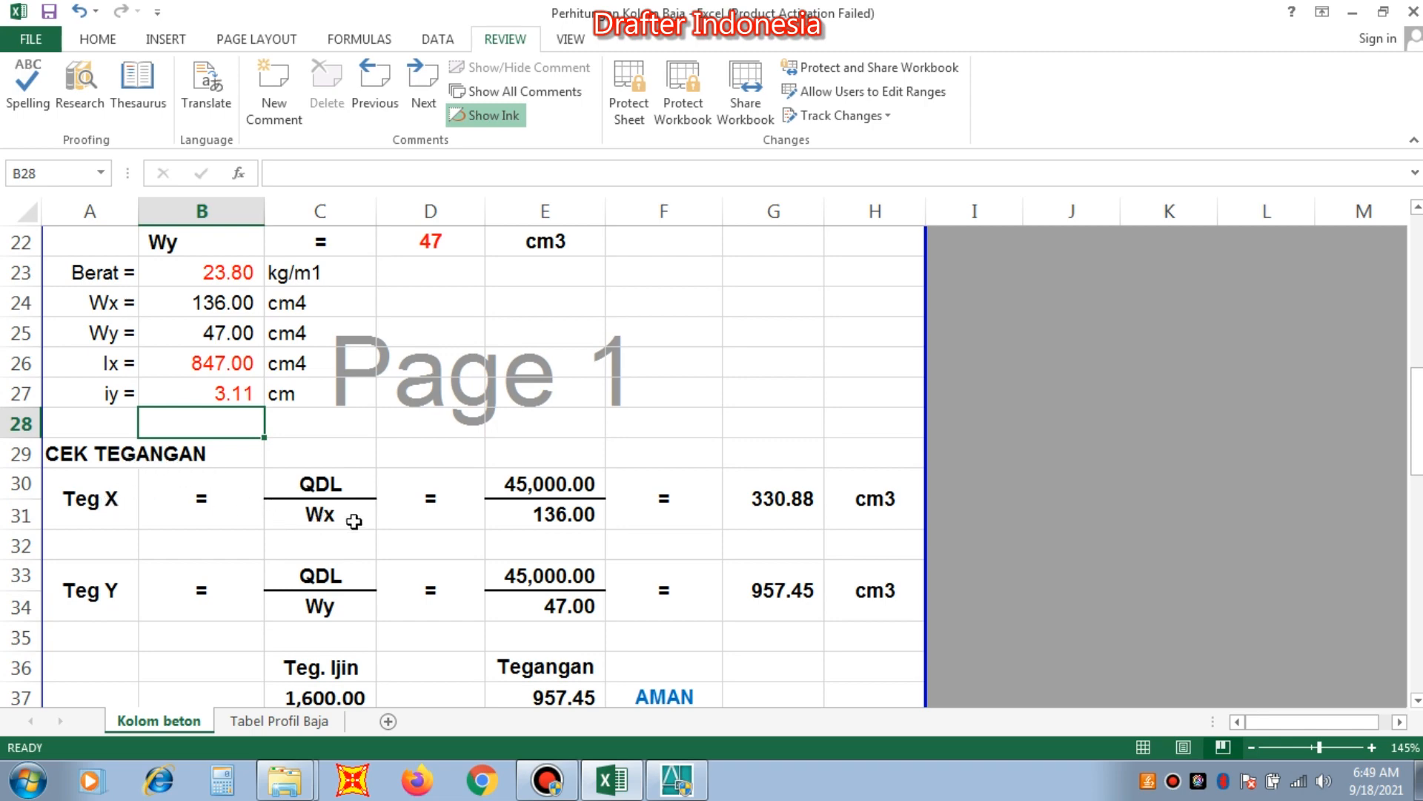
{"action": "left_click", "coordinate": [554, 475]}
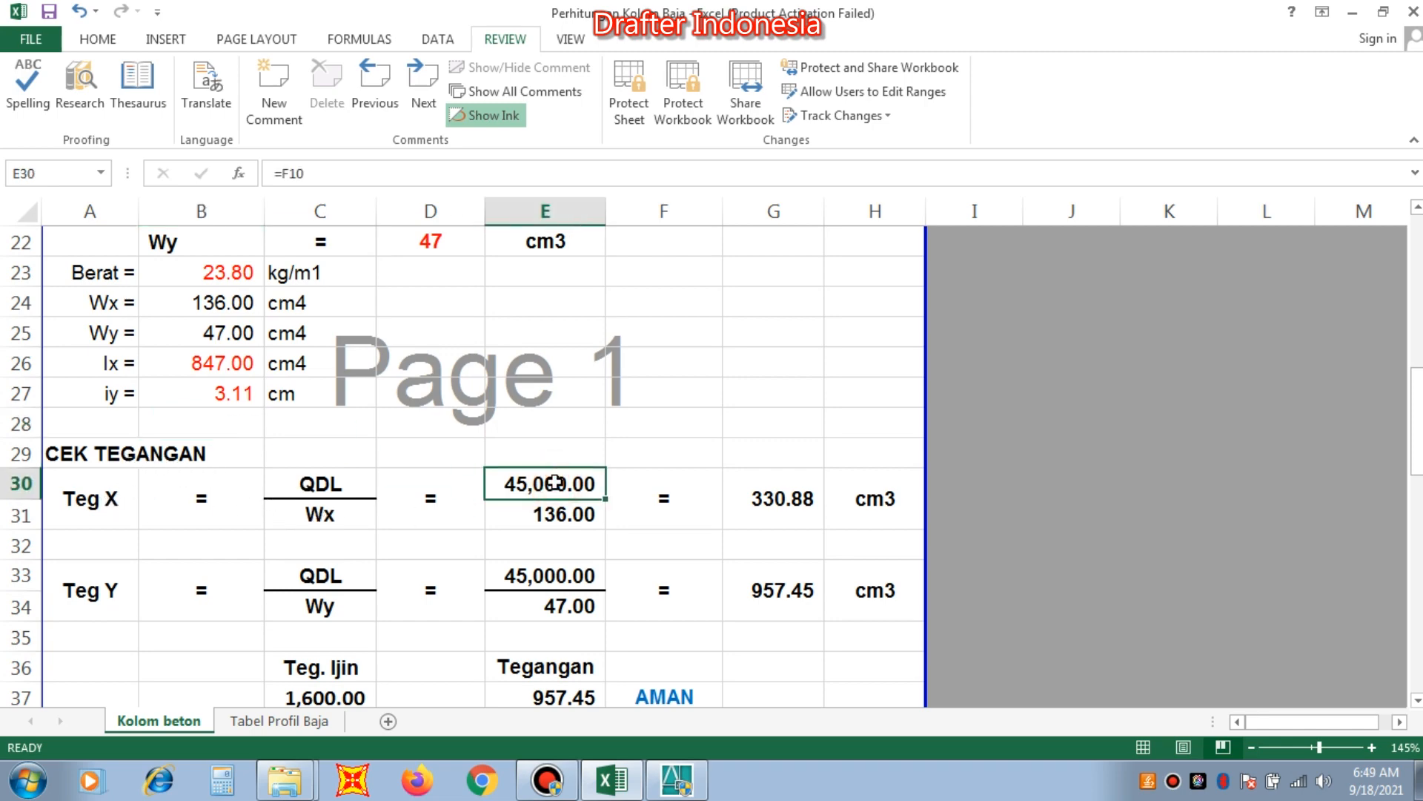
{"action": "left_click", "coordinate": [565, 515]}
{"action": "left_click", "coordinate": [771, 499]}
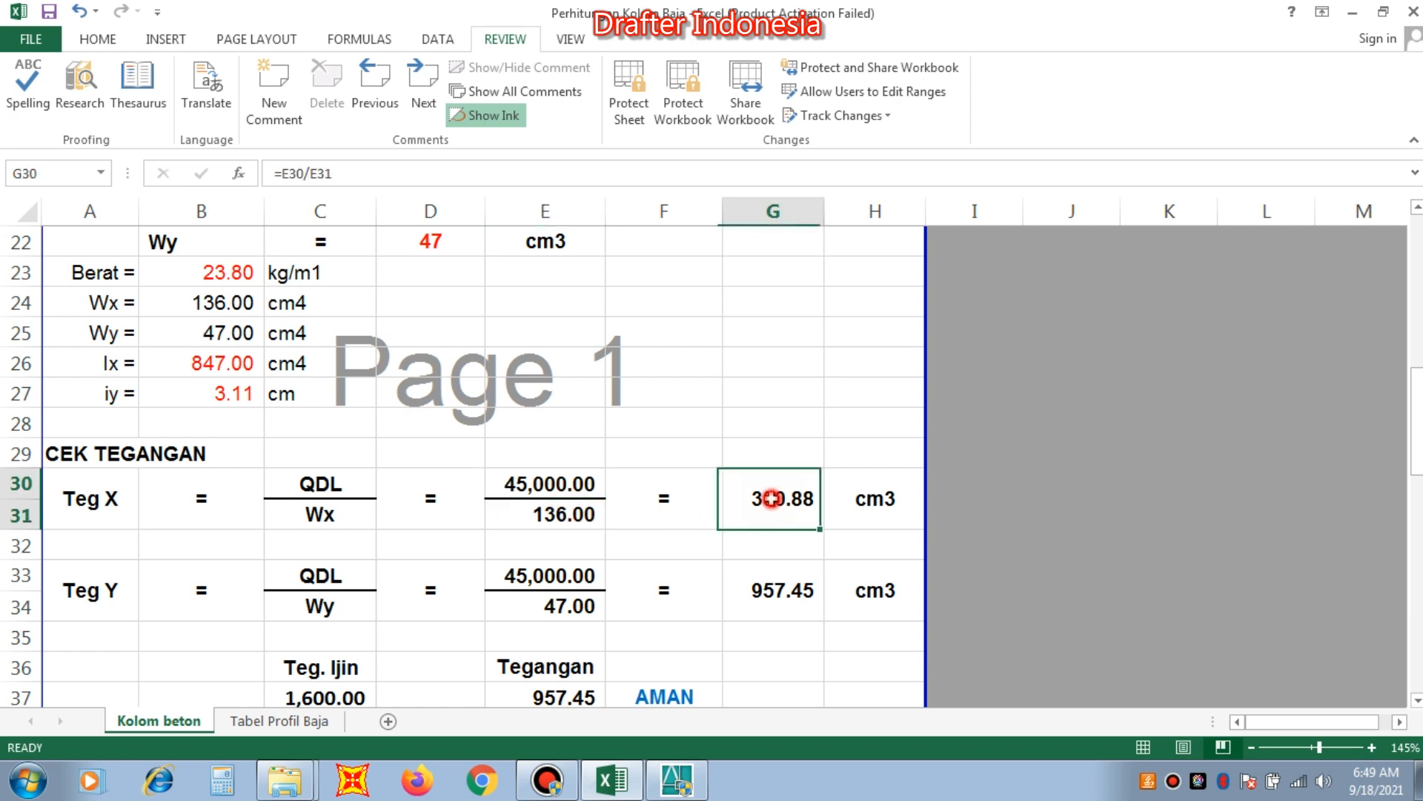
{"action": "scroll", "coordinate": [752, 441], "scroll_direction": "down", "scroll_amount": 1}
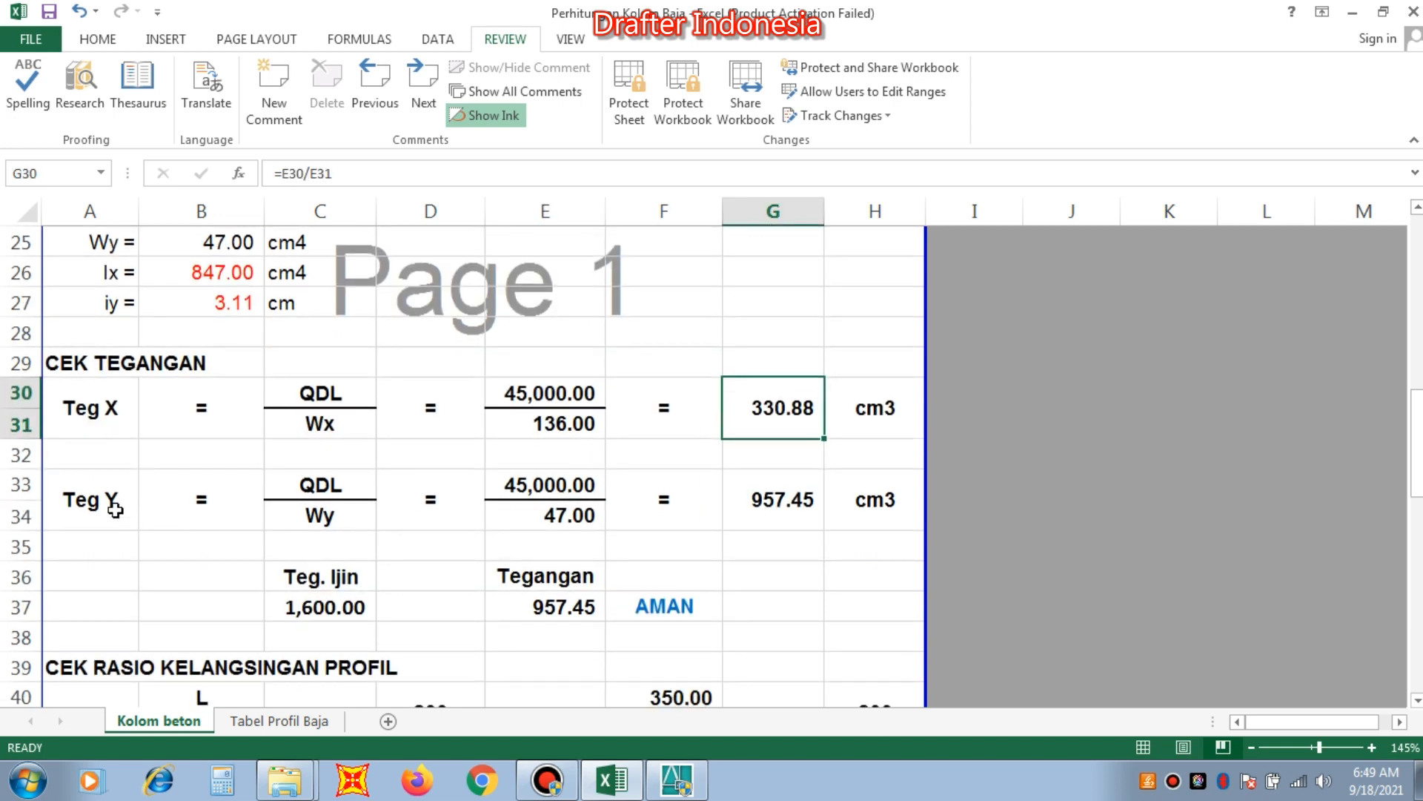
{"action": "left_click", "coordinate": [301, 485]}
{"action": "left_click", "coordinate": [308, 513]}
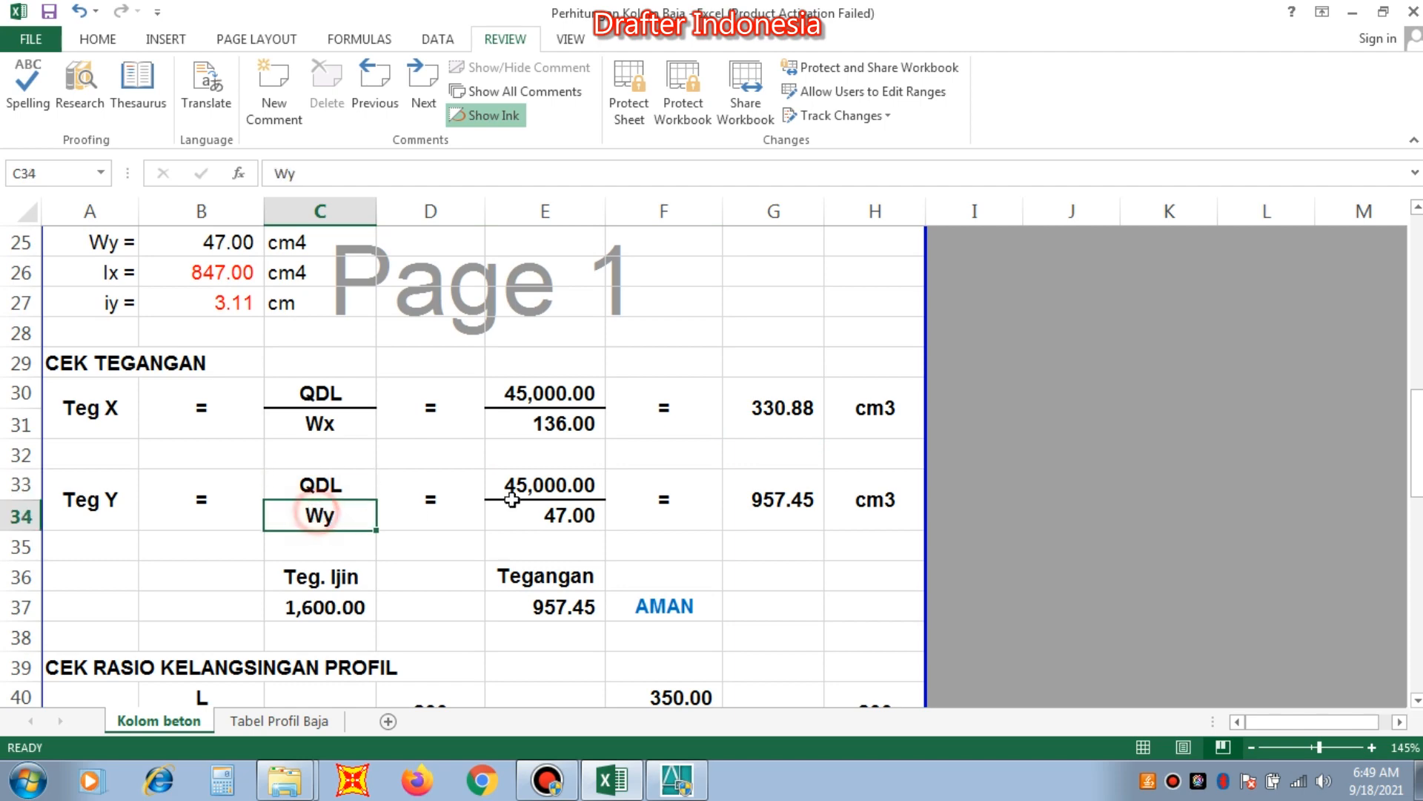
{"action": "left_click", "coordinate": [525, 483]}
{"action": "left_click", "coordinate": [549, 515]}
{"action": "left_click", "coordinate": [778, 498]}
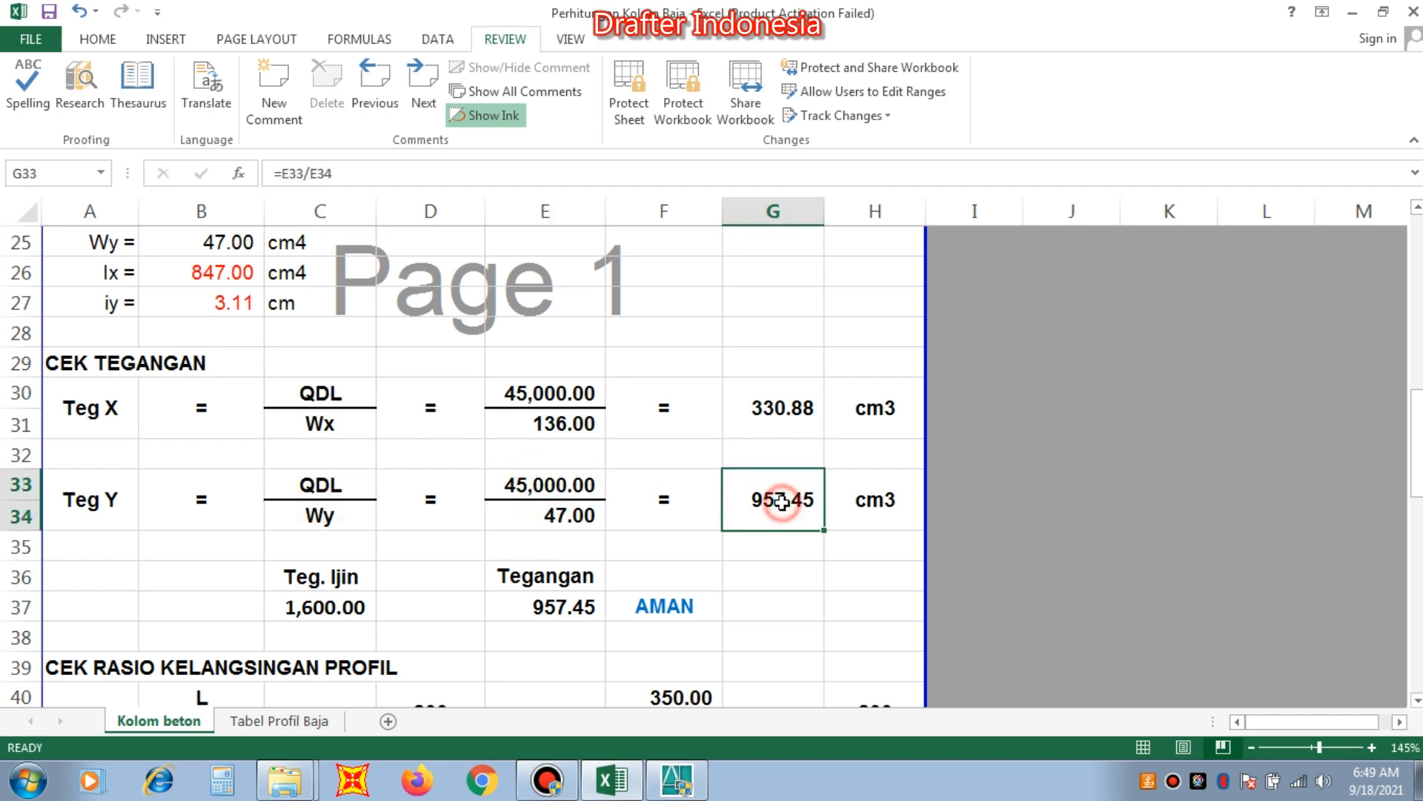
{"action": "scroll", "coordinate": [774, 459], "scroll_direction": "down", "scroll_amount": 1}
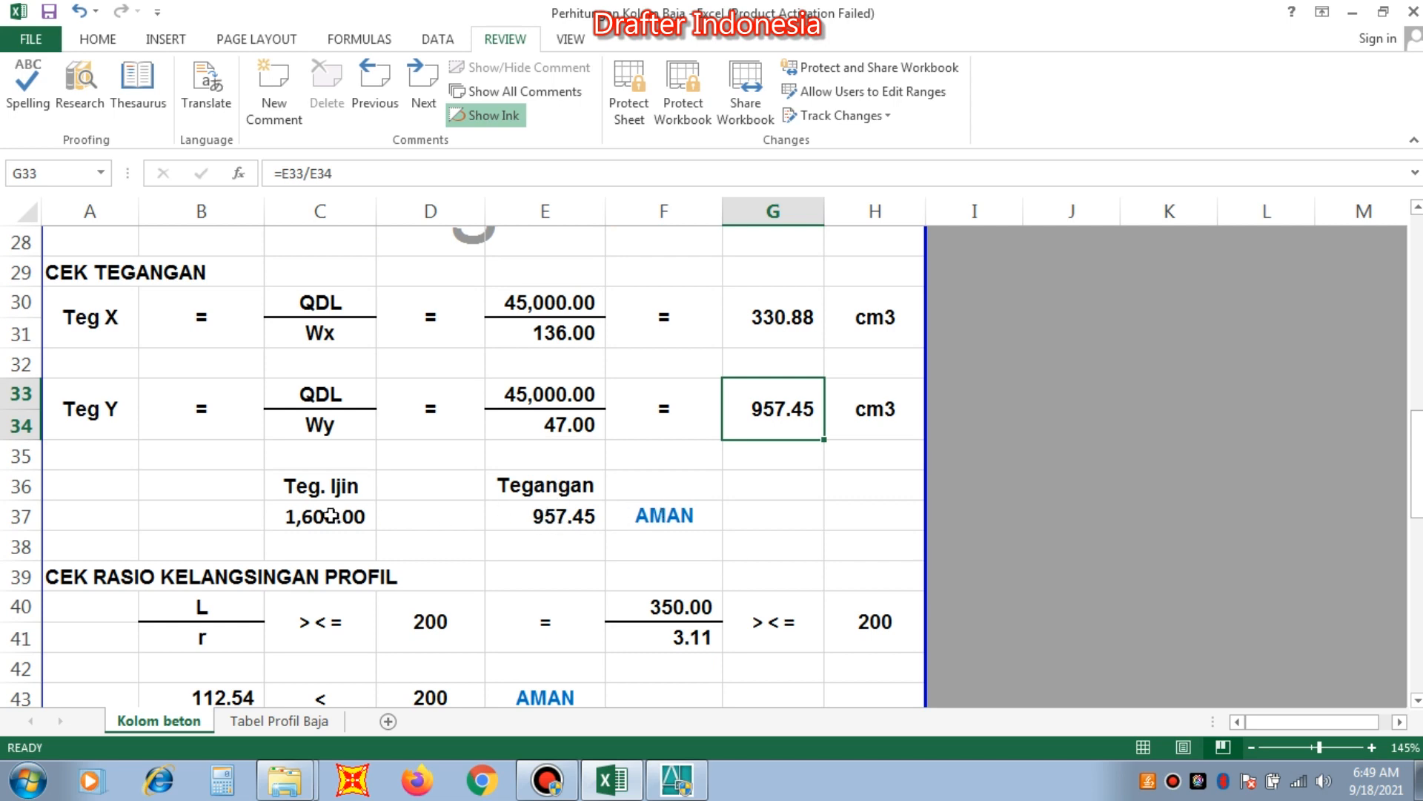
Examine the CEK RASIO KELANGSINGAN PROFIL section, checking the L/r ratio against the limit of 200.
{"action": "scroll", "coordinate": [617, 506], "scroll_direction": "down", "scroll_amount": 1}
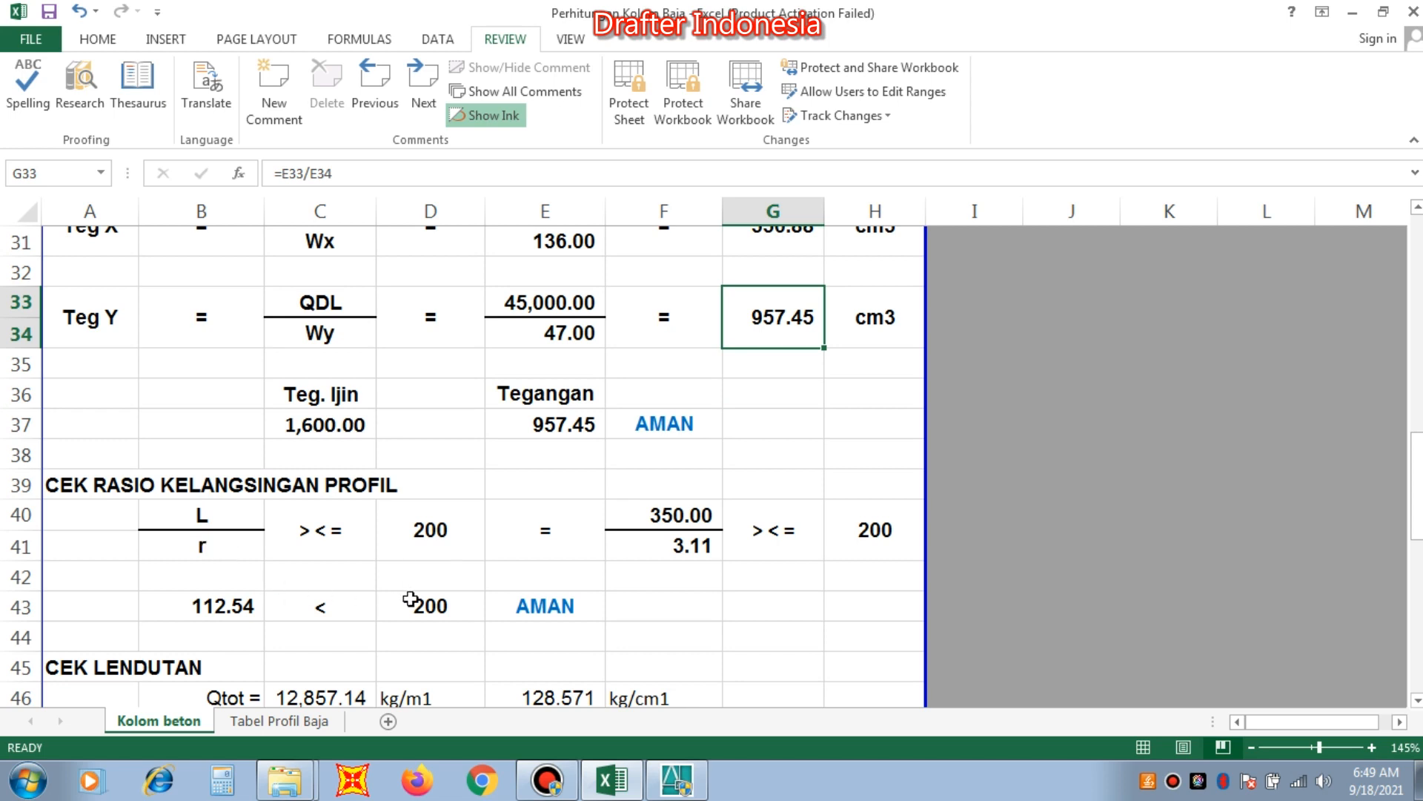
{"action": "left_click", "coordinate": [427, 529]}
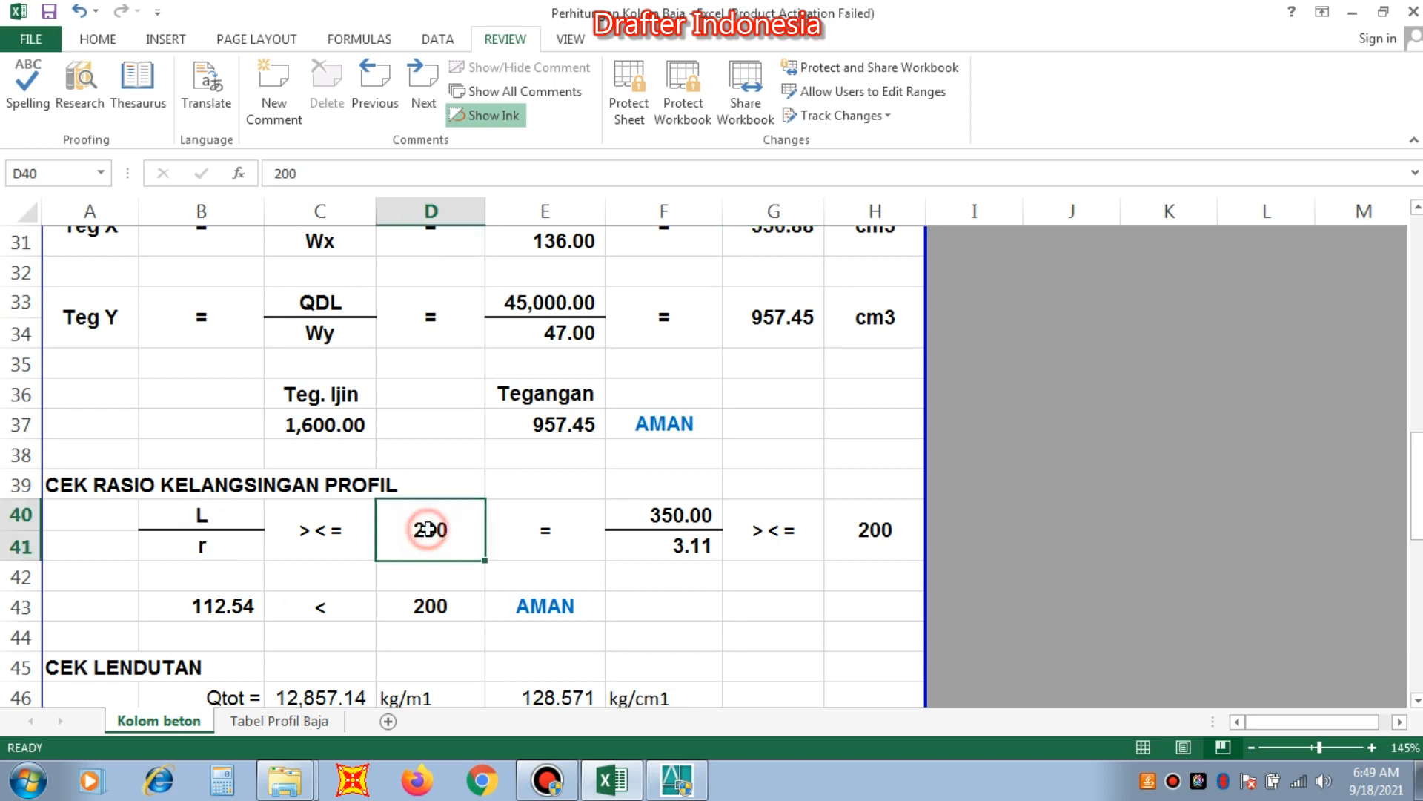
{"action": "left_click", "coordinate": [335, 531]}
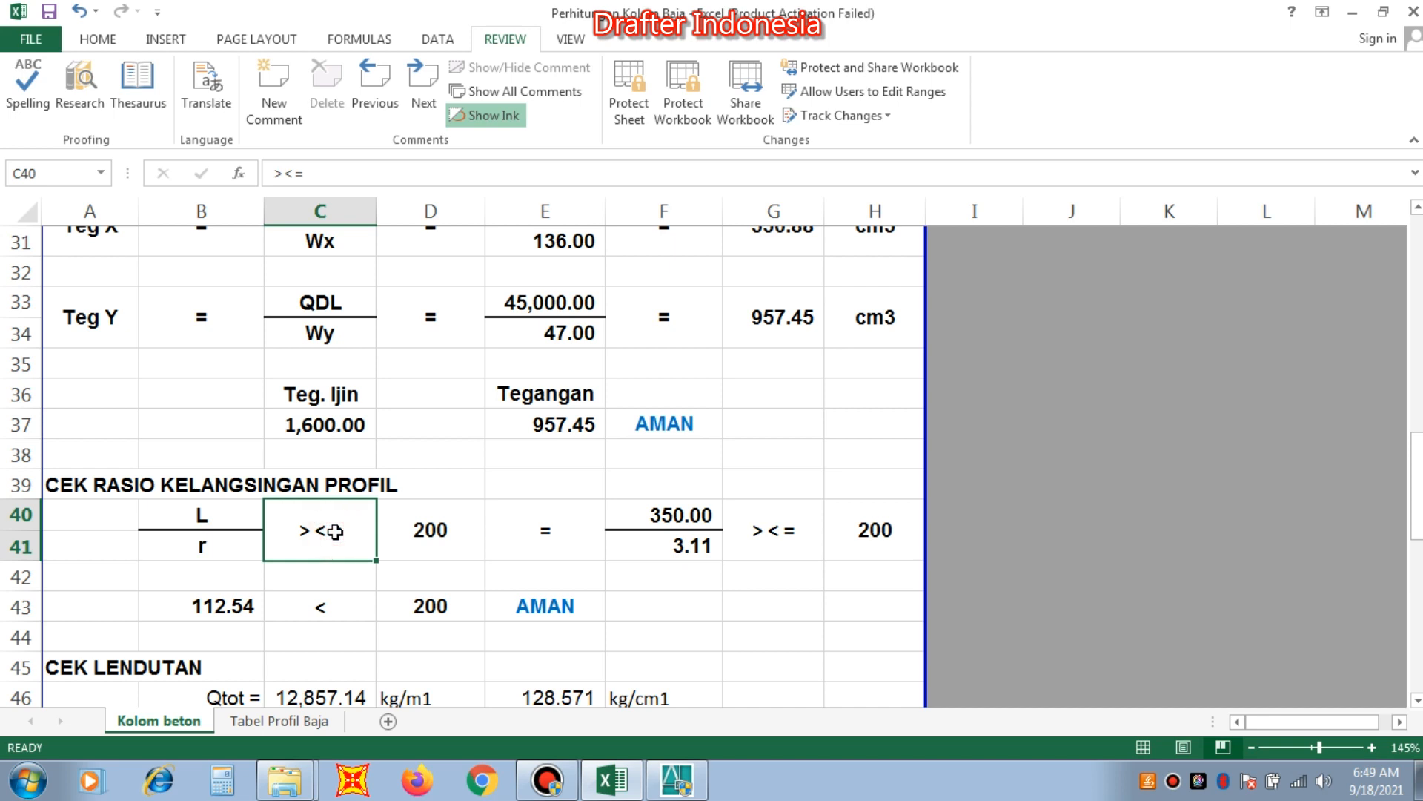
{"action": "left_click", "coordinate": [441, 537]}
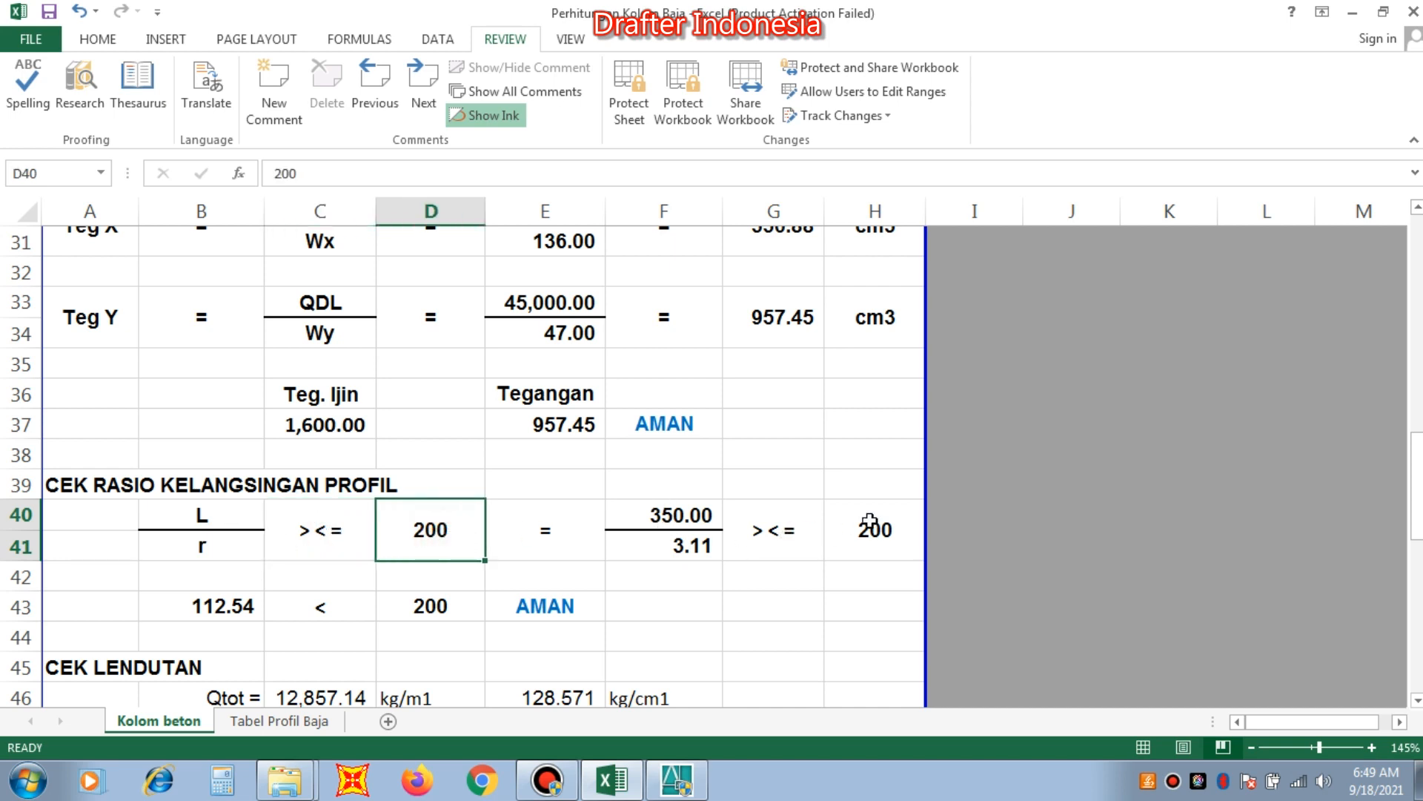
{"action": "scroll", "coordinate": [815, 524], "scroll_direction": "down", "scroll_amount": 1}
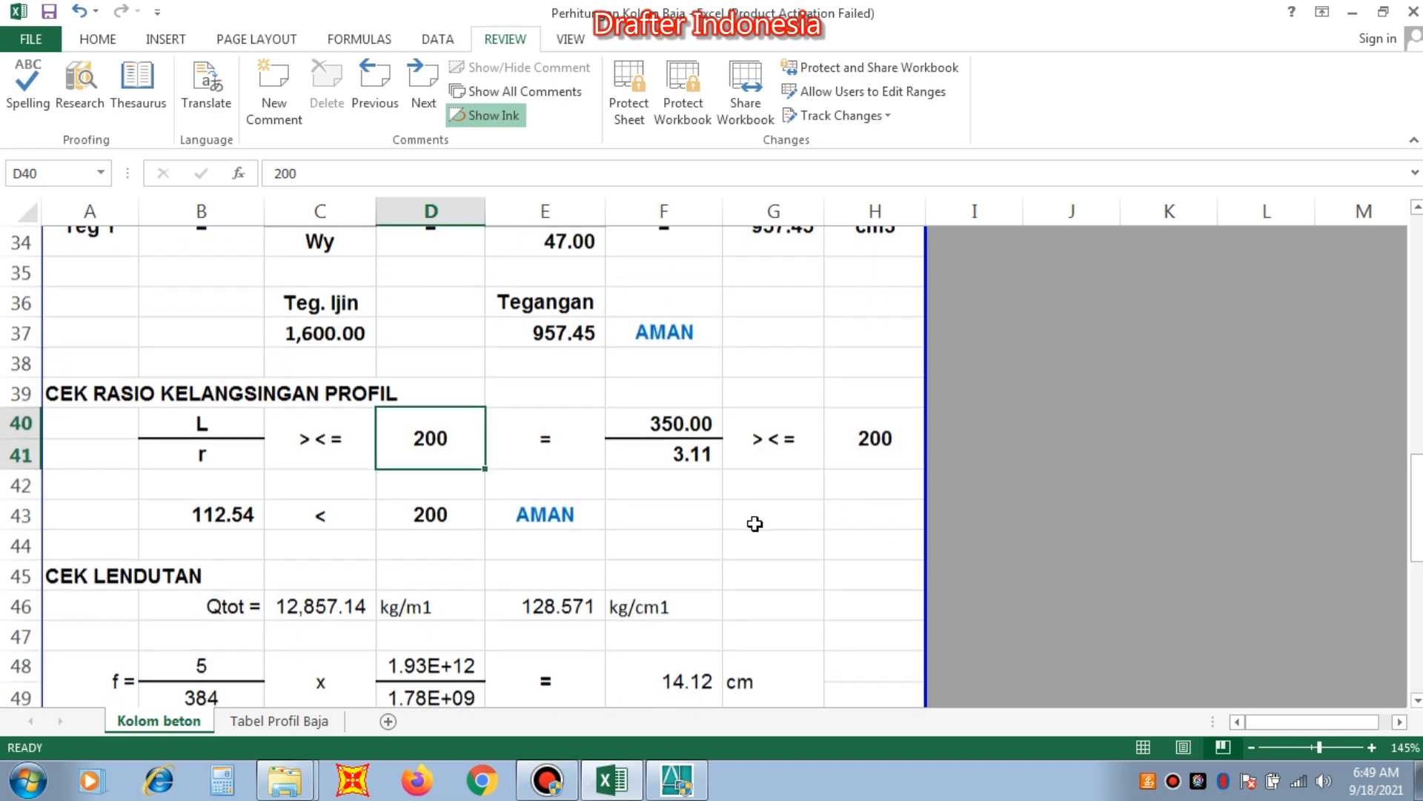
{"action": "left_click", "coordinate": [227, 519]}
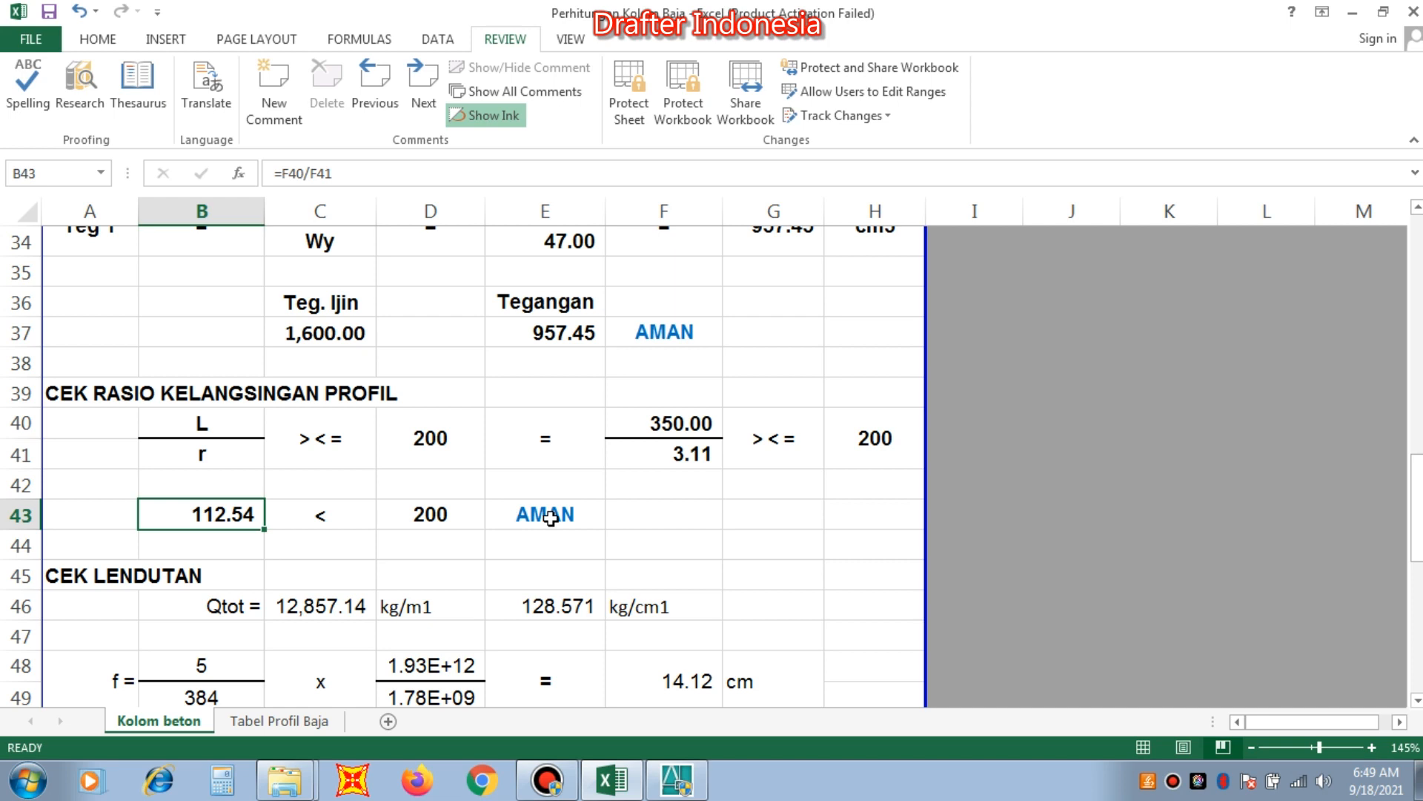
Examine the CEK LENDUTAN section's Qtot load and the terms and formula of the deflection f.
{"action": "scroll", "coordinate": [554, 509], "scroll_direction": "down", "scroll_amount": 2}
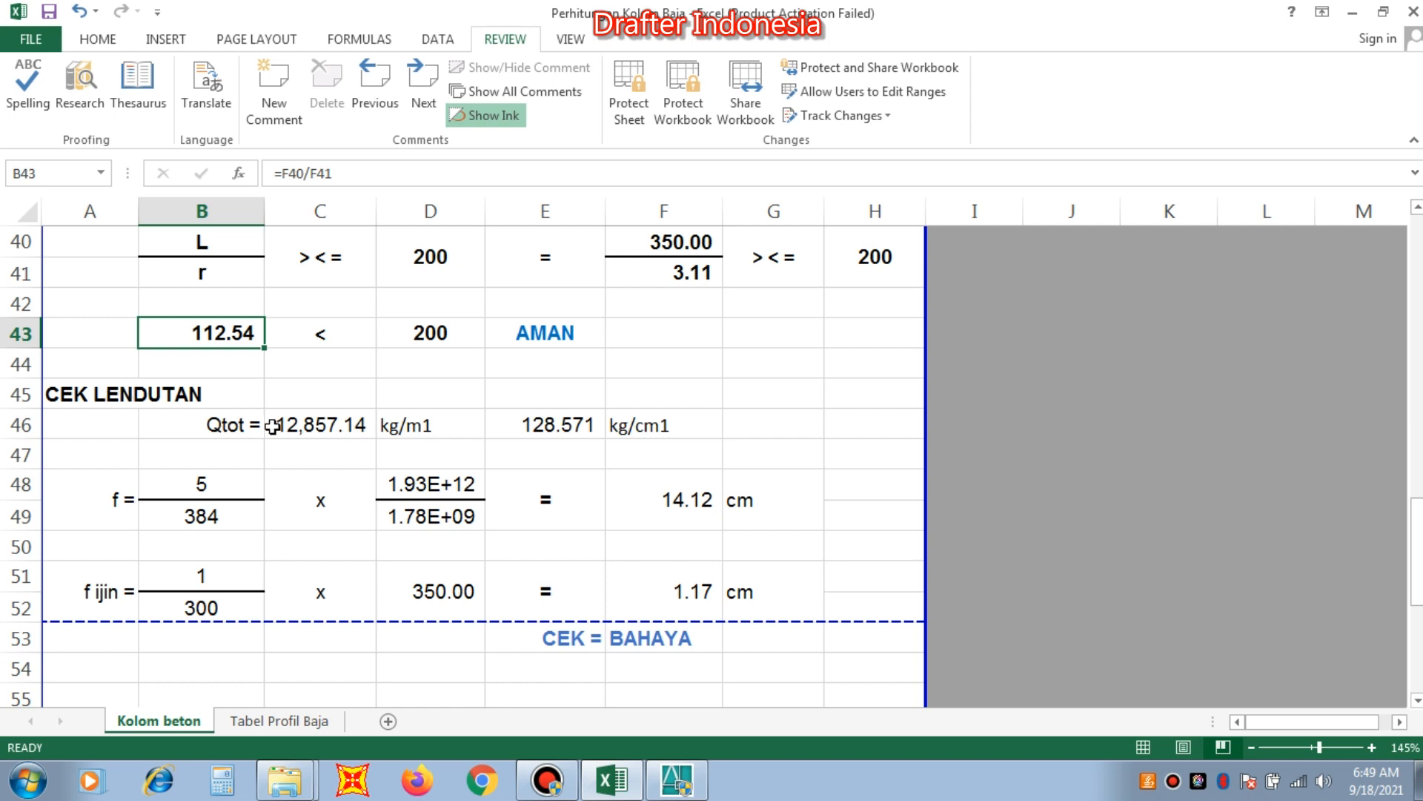
{"action": "left_click", "coordinate": [321, 425]}
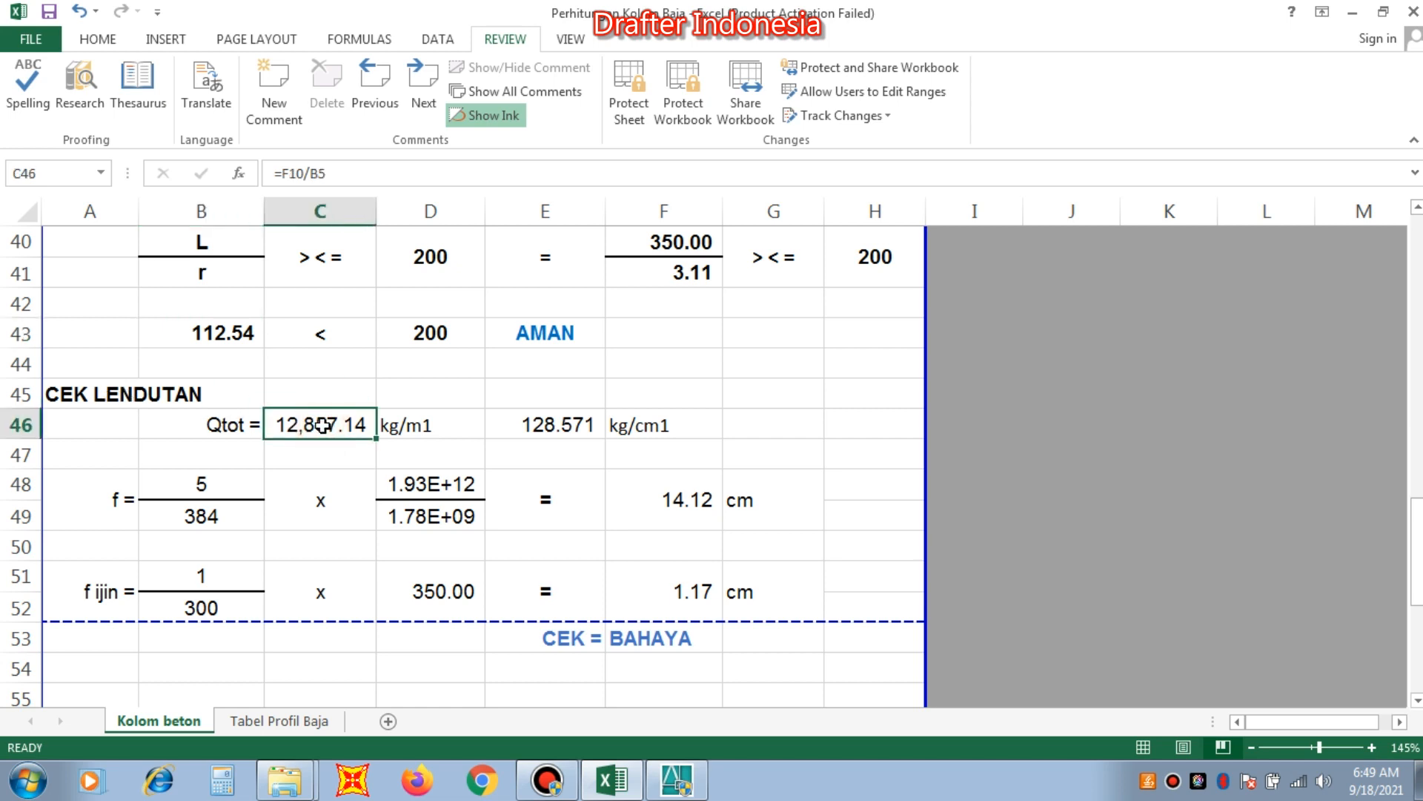
{"action": "left_click", "coordinate": [541, 426]}
{"action": "left_click", "coordinate": [223, 485]}
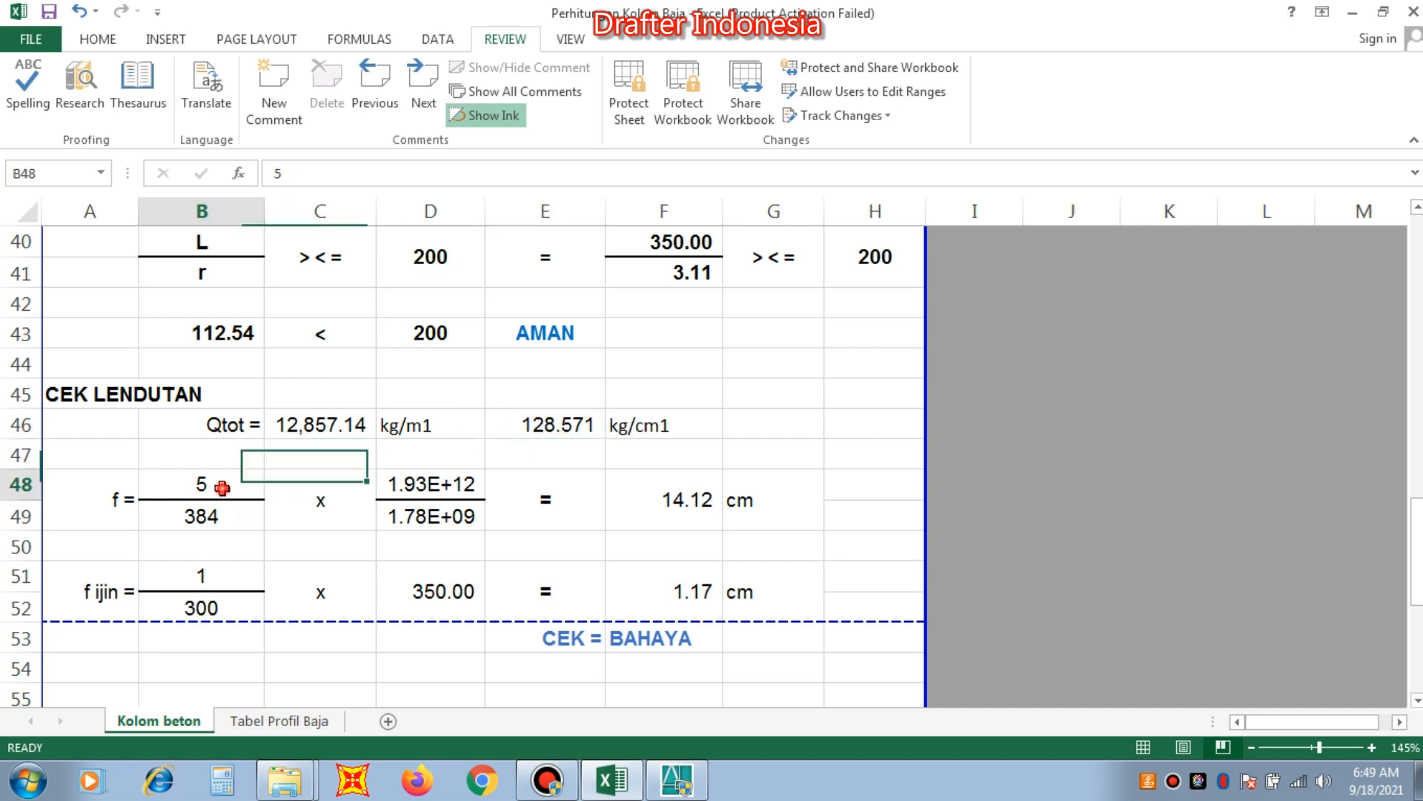
{"action": "left_click", "coordinate": [214, 519]}
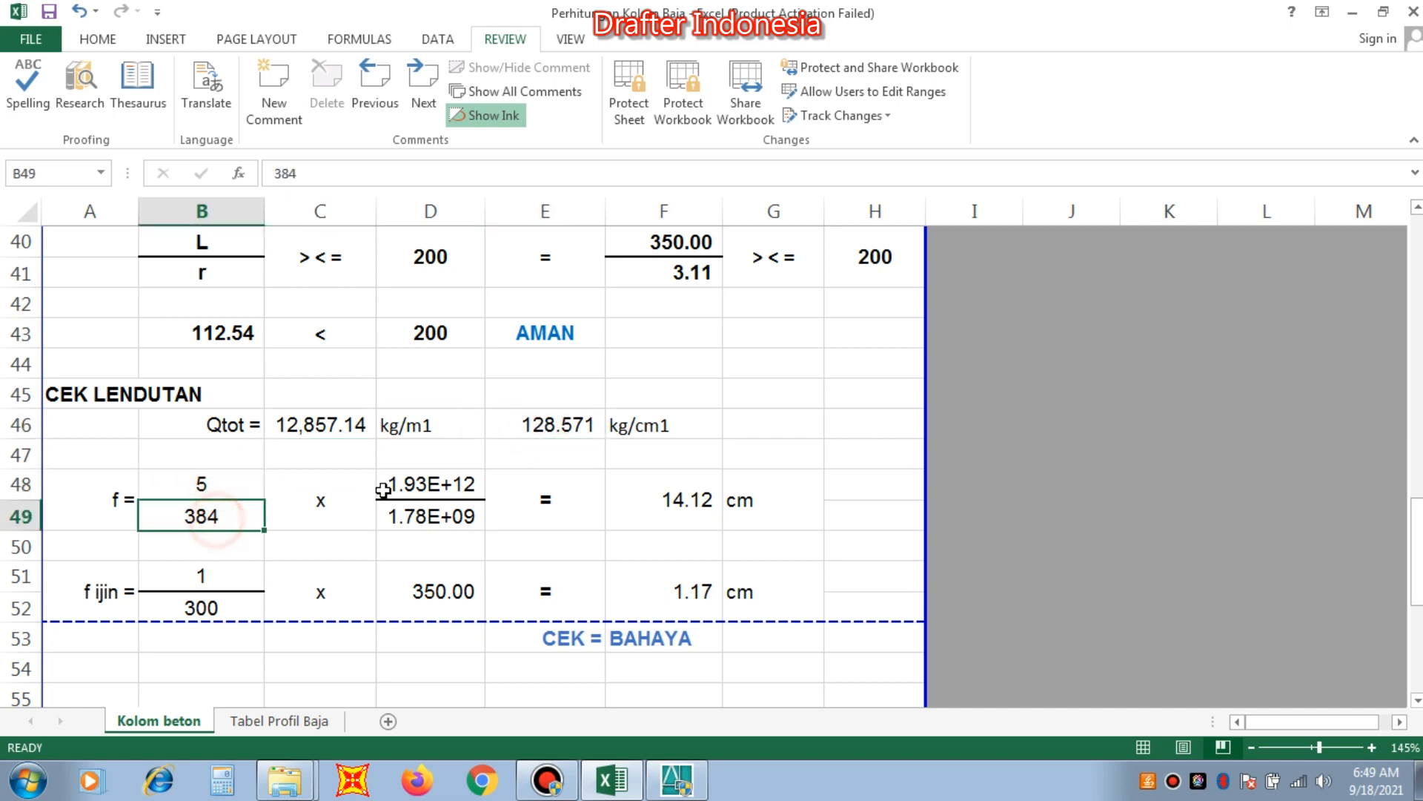
{"action": "left_click", "coordinate": [427, 490]}
{"action": "left_click", "coordinate": [436, 521]}
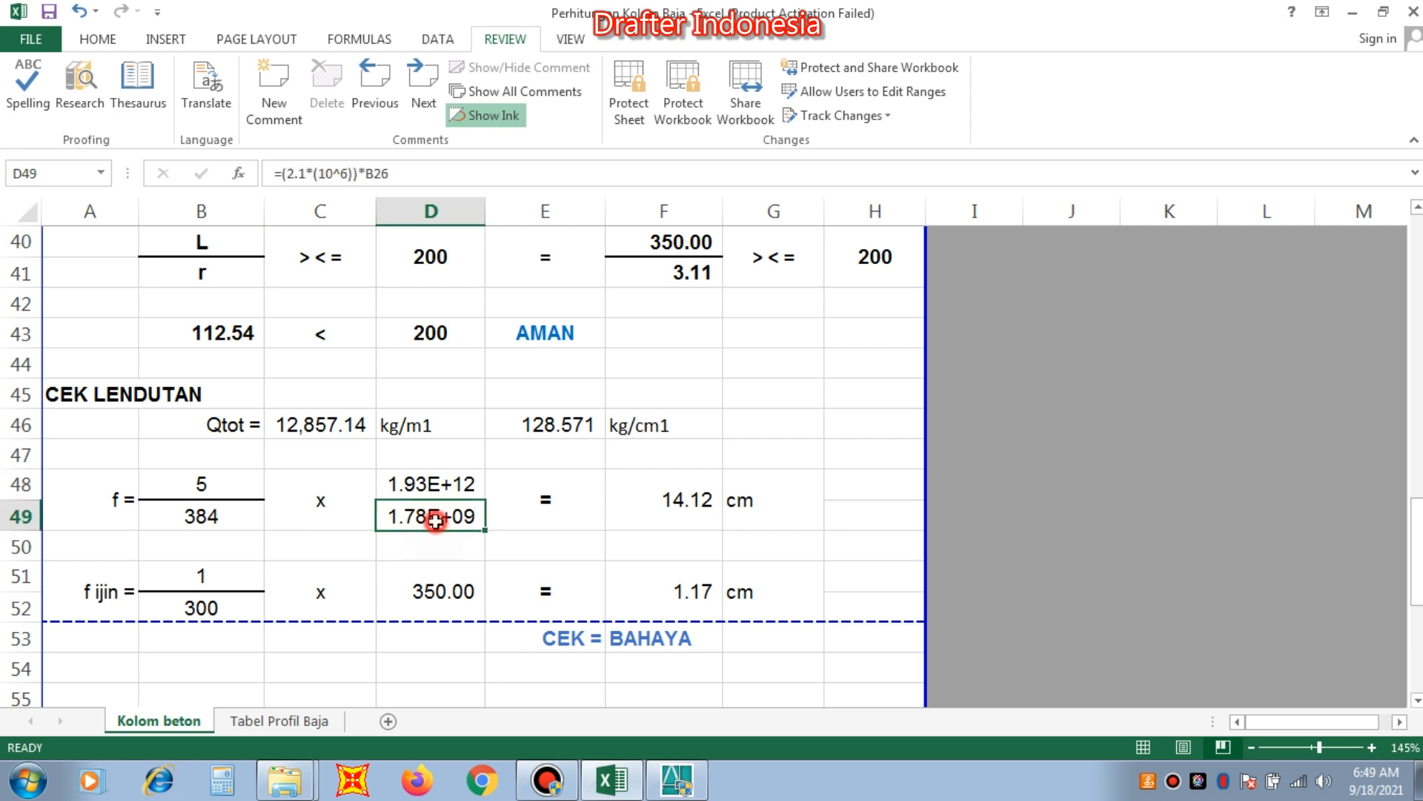
{"action": "left_click", "coordinate": [693, 500]}
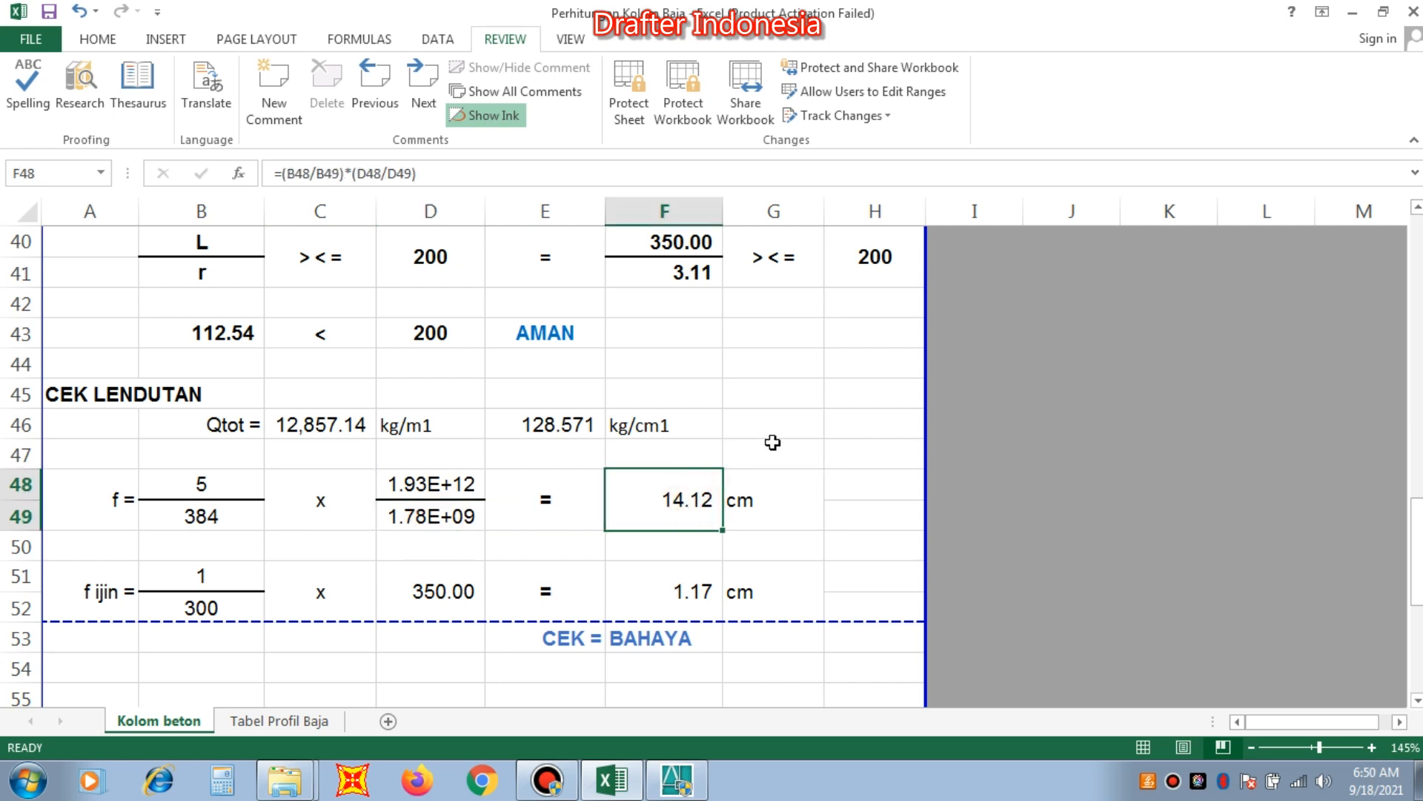
Compare the deflection f with f ijin and review the stress, slenderness and deflection verdicts in the KESIMPULAN table.
{"action": "scroll", "coordinate": [794, 430], "scroll_direction": "down", "scroll_amount": 1}
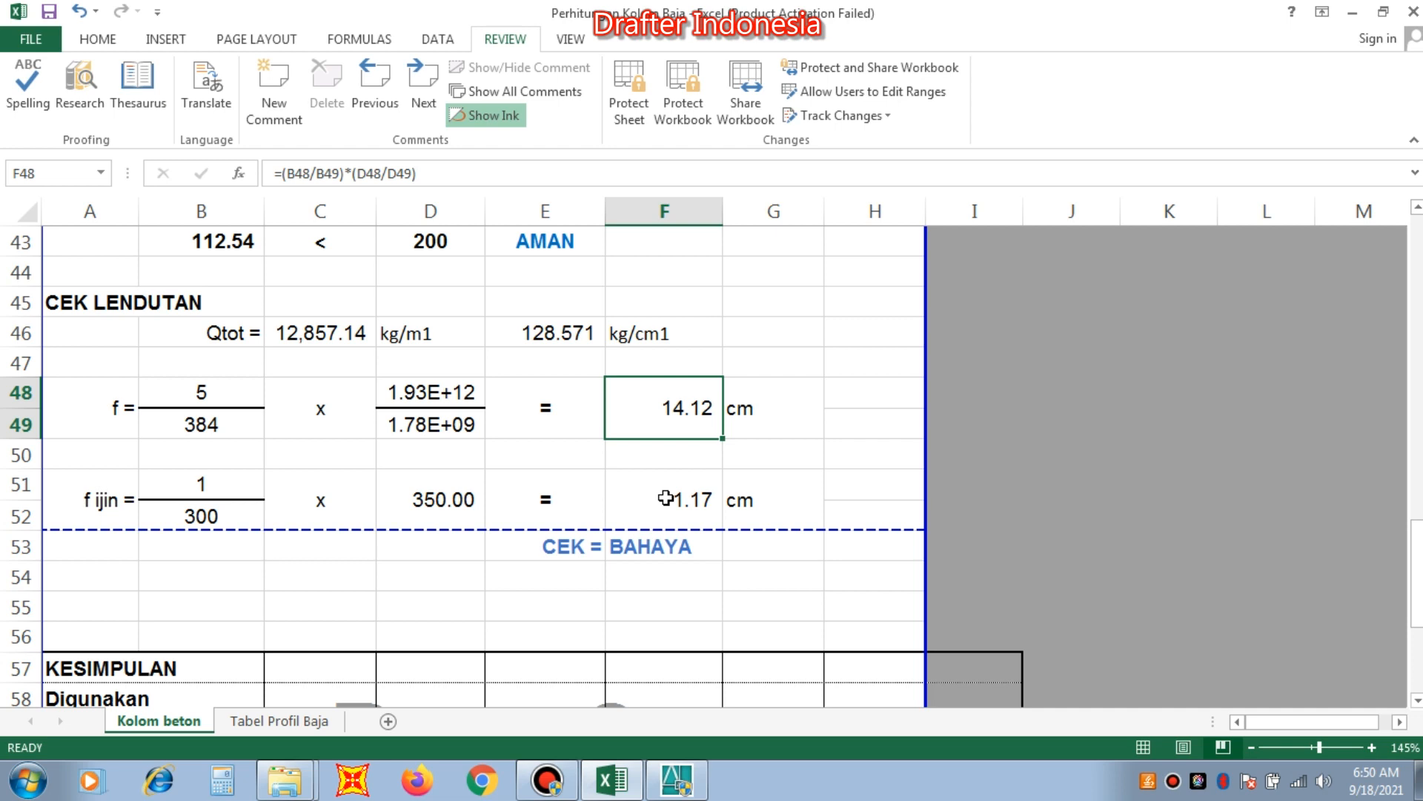
{"action": "scroll", "coordinate": [665, 497], "scroll_direction": "down", "scroll_amount": 1}
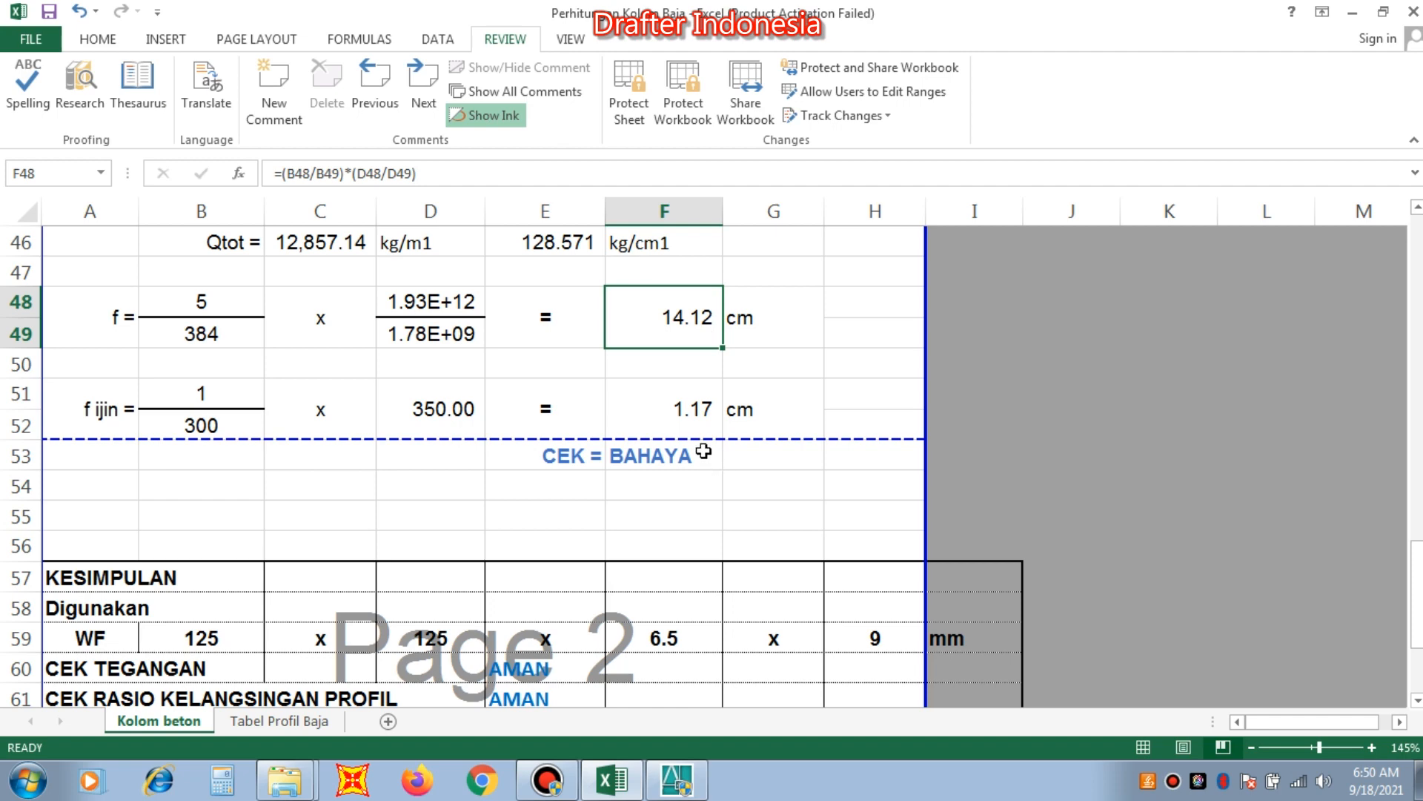
{"action": "scroll", "coordinate": [703, 451], "scroll_direction": "up", "scroll_amount": 1}
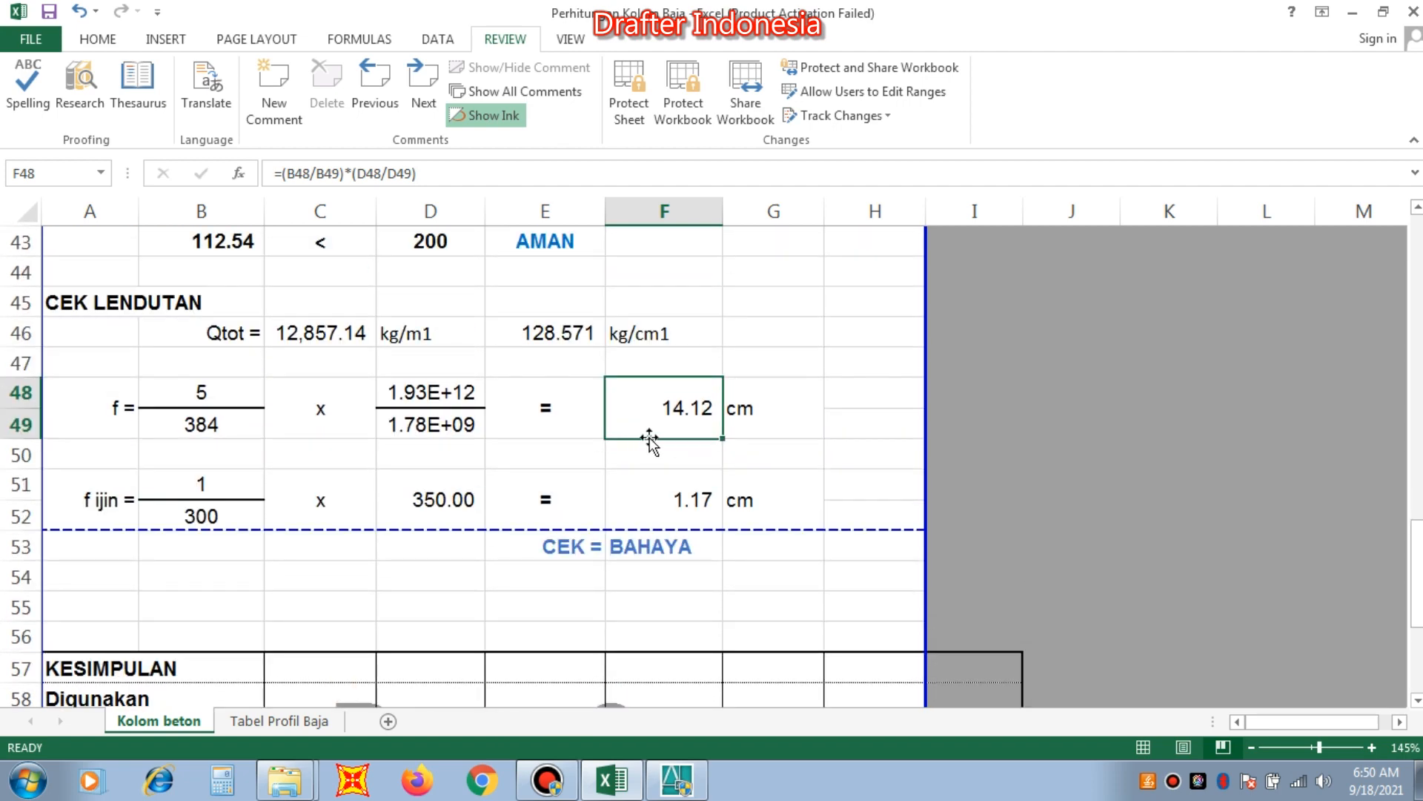
{"action": "scroll", "coordinate": [668, 446], "scroll_direction": "down", "scroll_amount": 1}
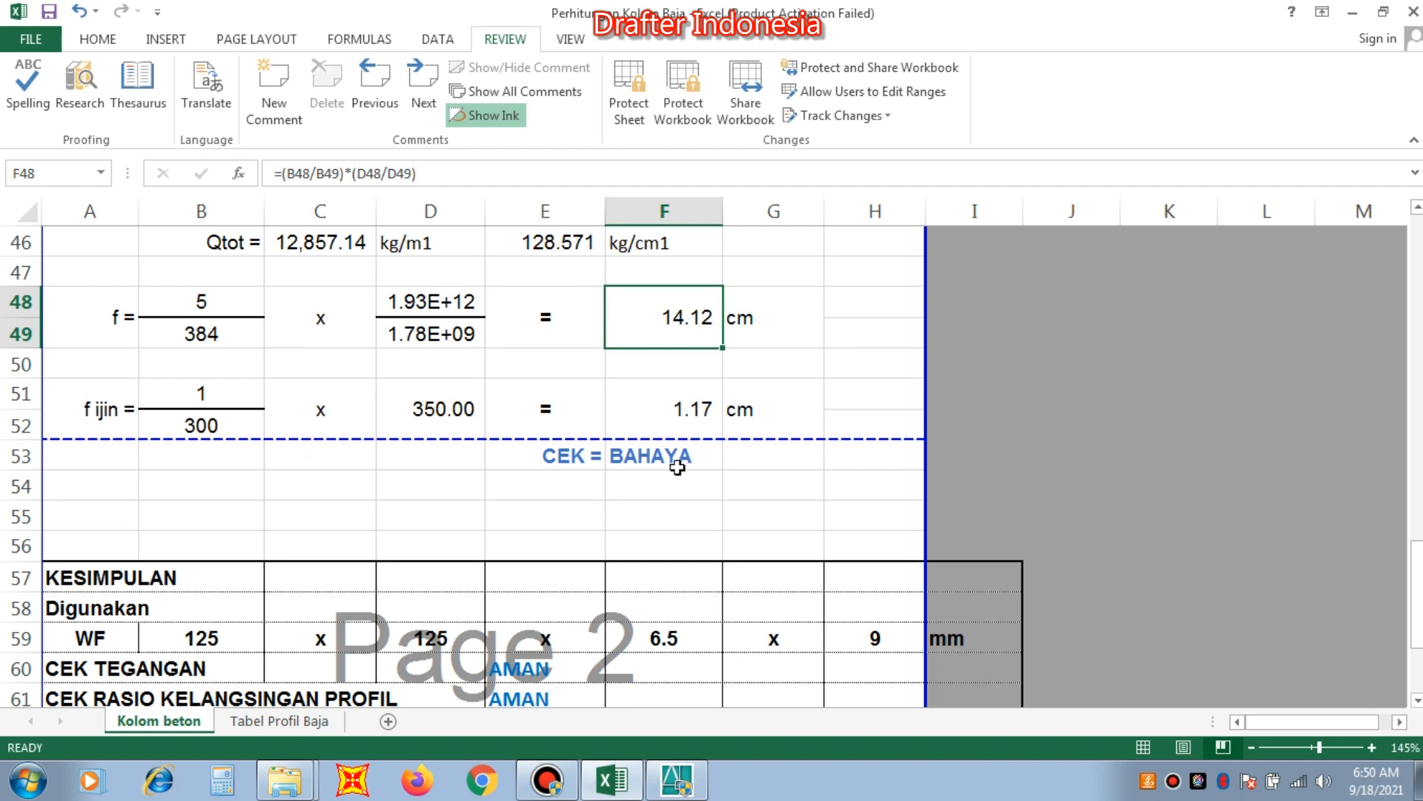
{"action": "scroll", "coordinate": [672, 464], "scroll_direction": "down", "scroll_amount": 1}
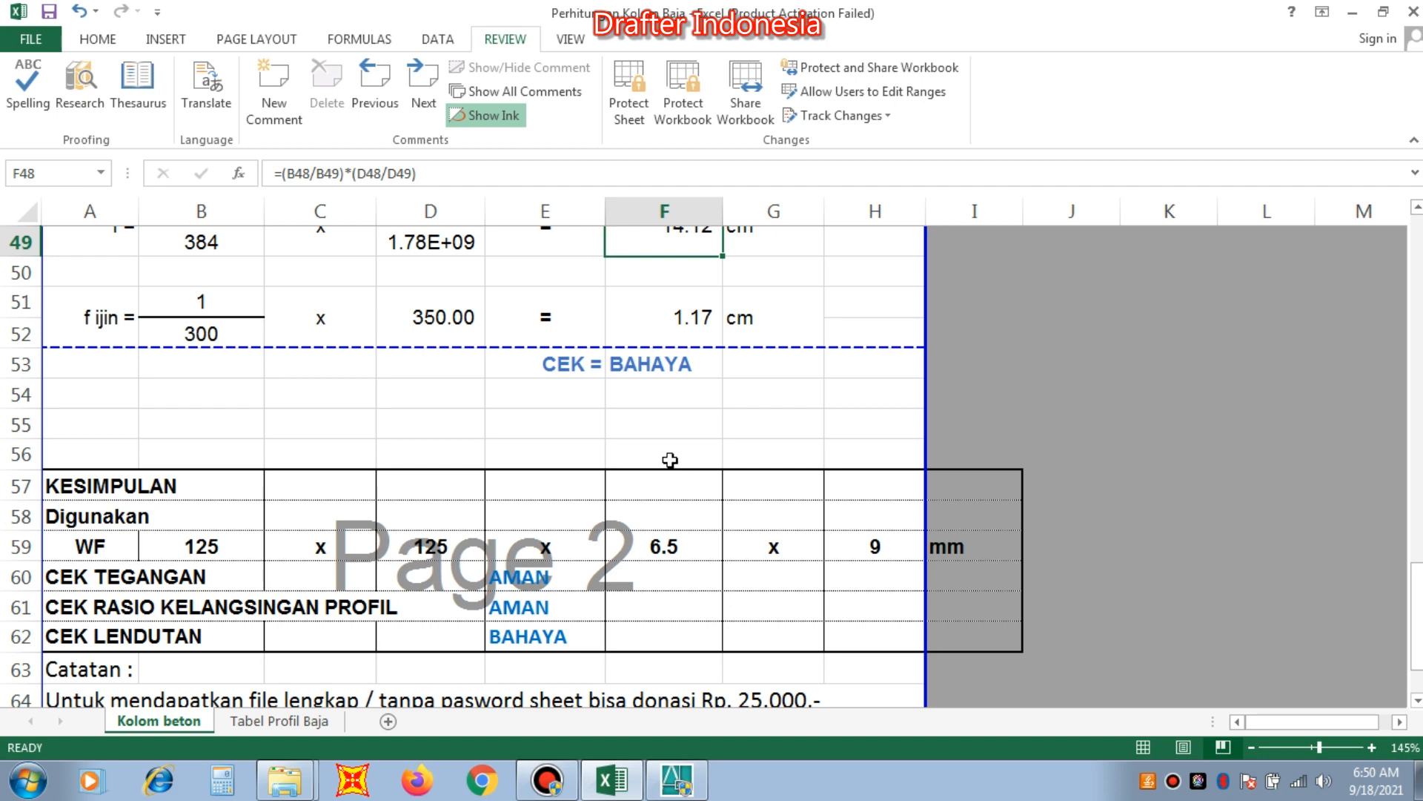
{"action": "scroll", "coordinate": [622, 444], "scroll_direction": "down", "scroll_amount": 1}
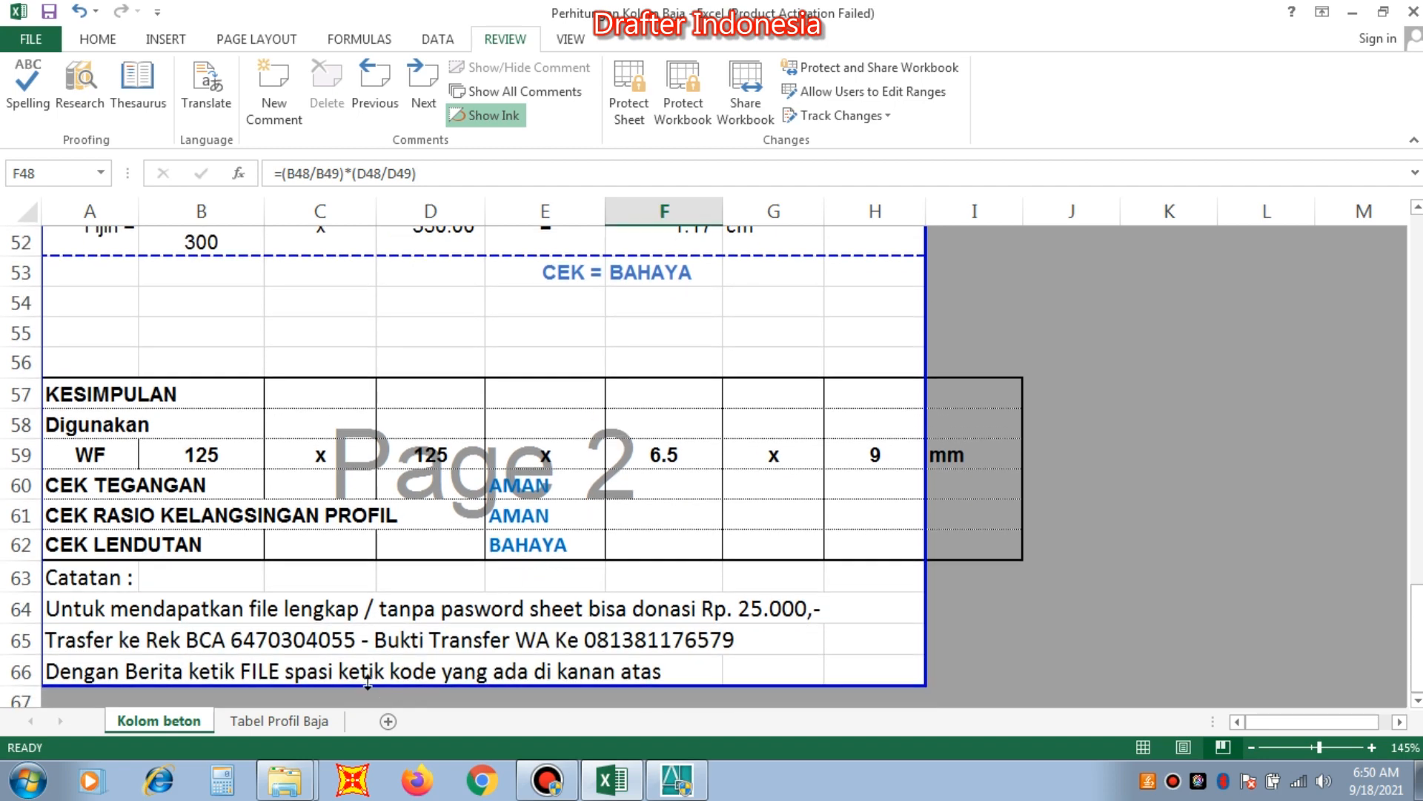
Return from the conclusion to the profile data and locate the larger WF 150x150 row in Tabel Profil Baja.
{"action": "scroll", "coordinate": [422, 471], "scroll_direction": "up", "scroll_amount": 6}
{"action": "scroll", "coordinate": [423, 458], "scroll_direction": "up", "scroll_amount": 7}
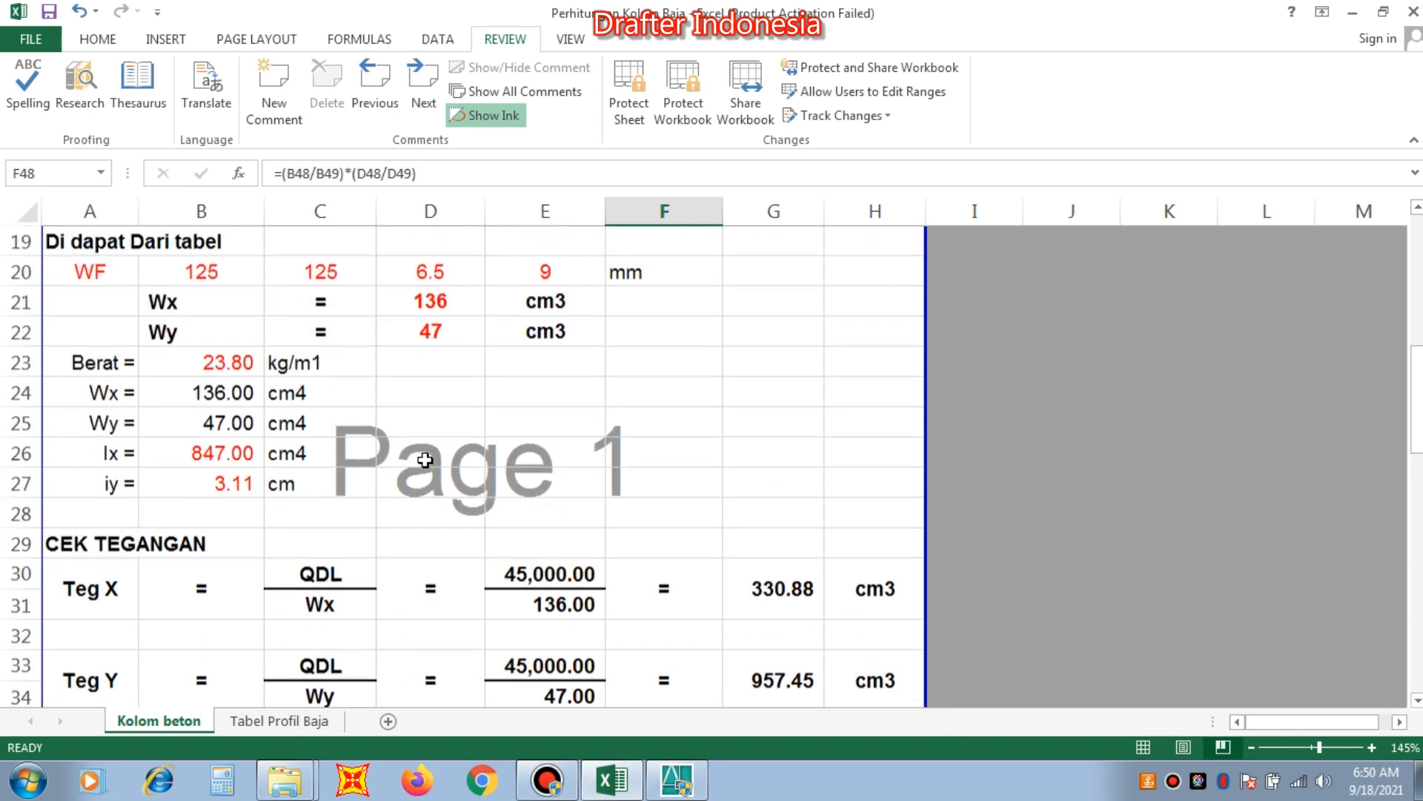
{"action": "left_click", "coordinate": [239, 455]}
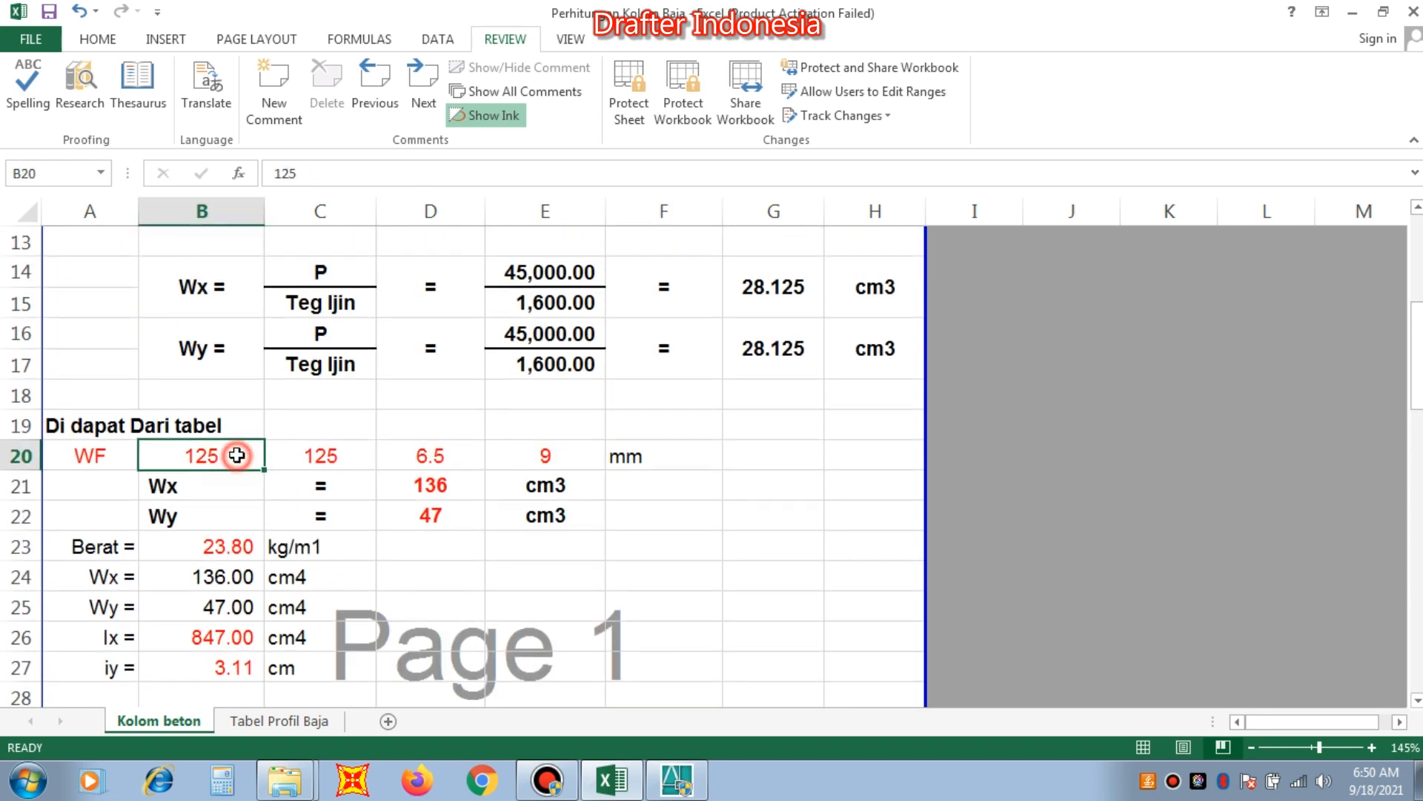
{"action": "left_click", "coordinate": [305, 723]}
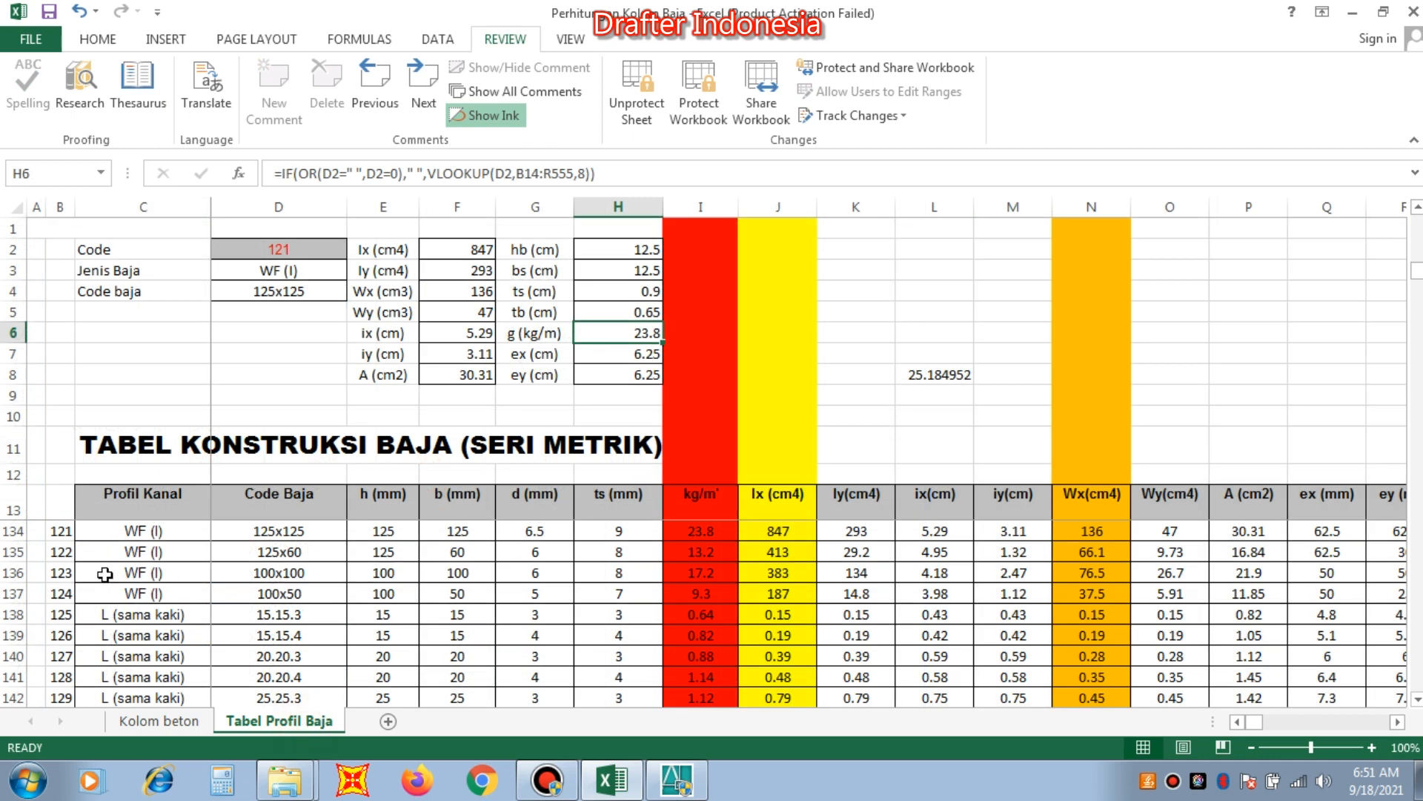
{"action": "left_click", "coordinate": [13, 531]}
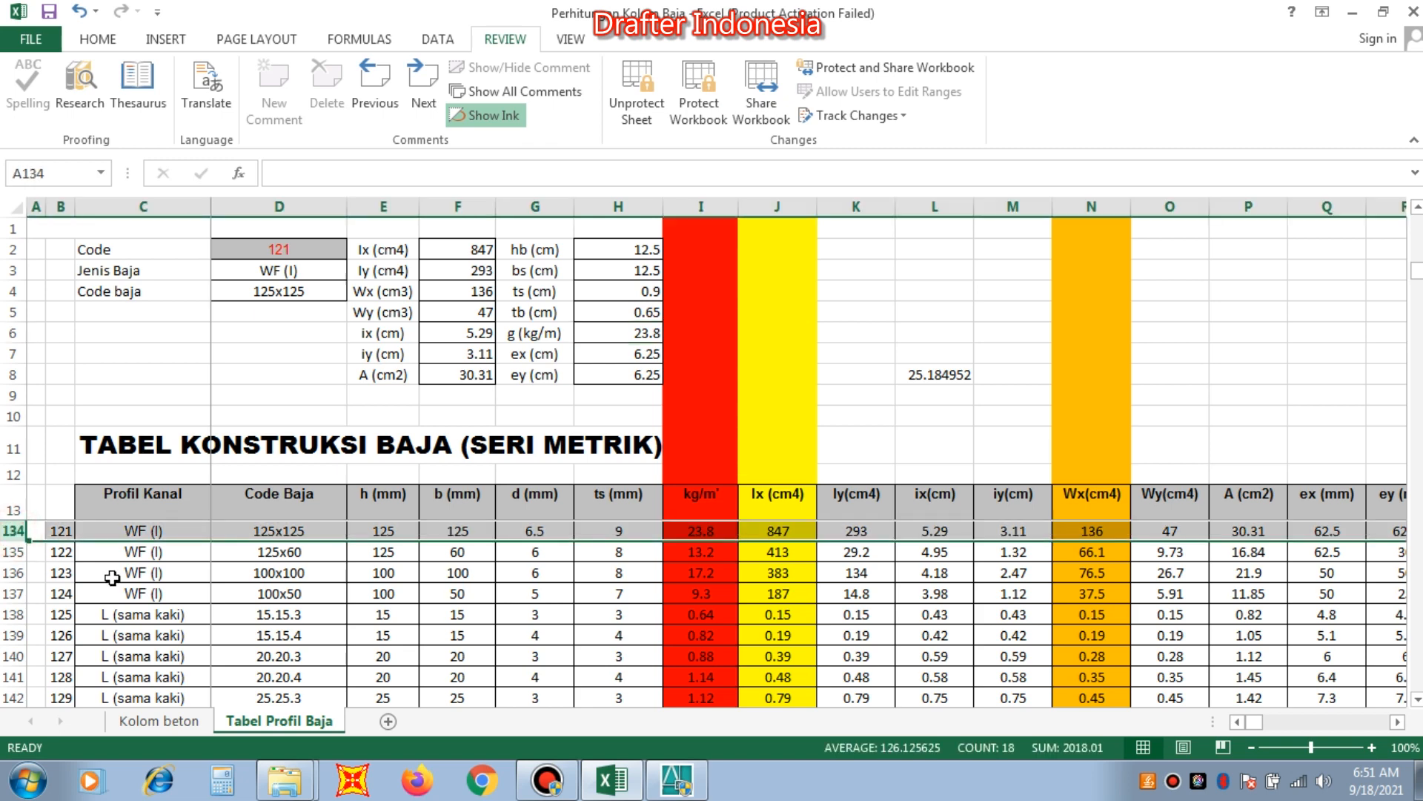
{"action": "scroll", "coordinate": [89, 578], "scroll_direction": "up", "scroll_amount": 1}
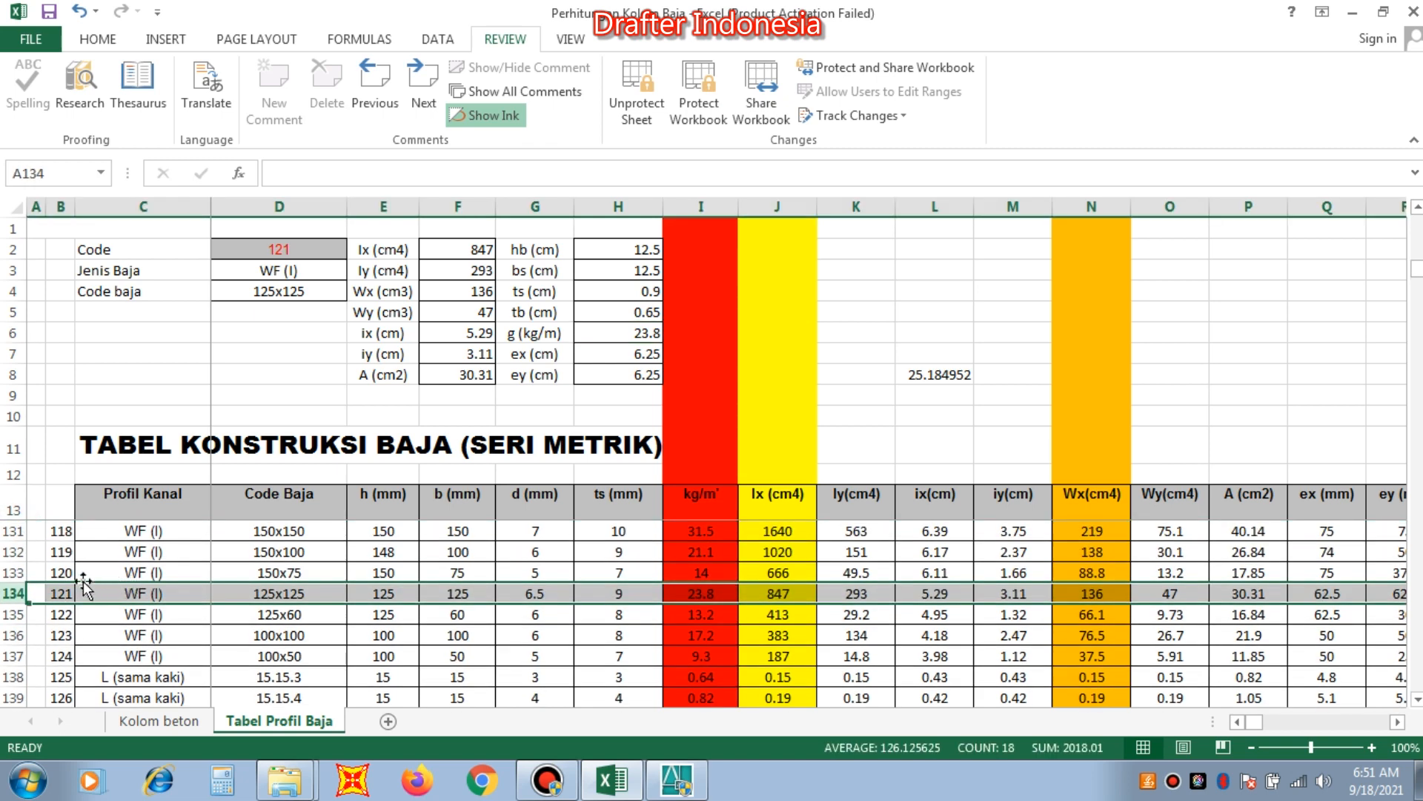
{"action": "left_click", "coordinate": [14, 531]}
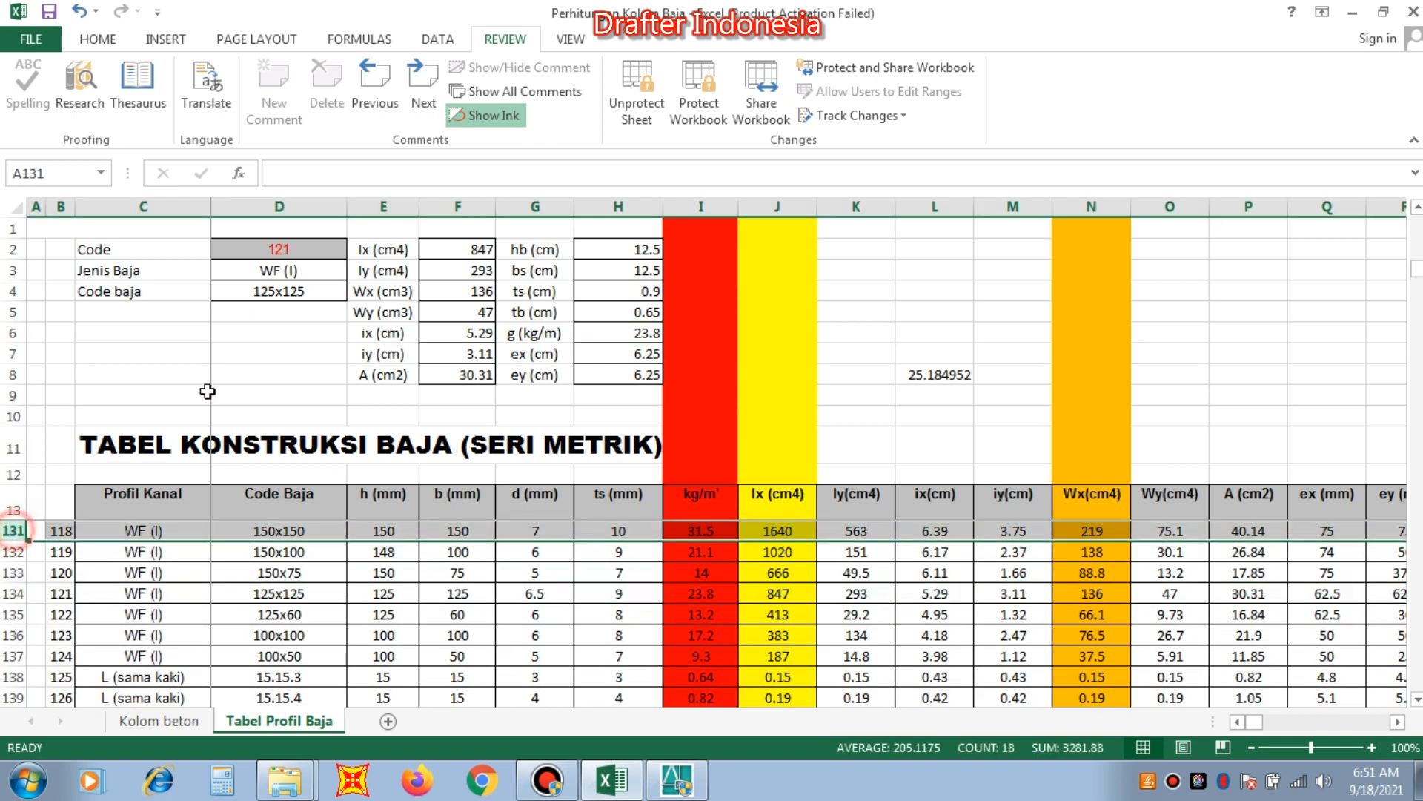
Set the profile lookup Code in Tabel Profil Baja to 131.
{"action": "left_click", "coordinate": [286, 248]}
{"action": "left_click", "coordinate": [13, 531]}
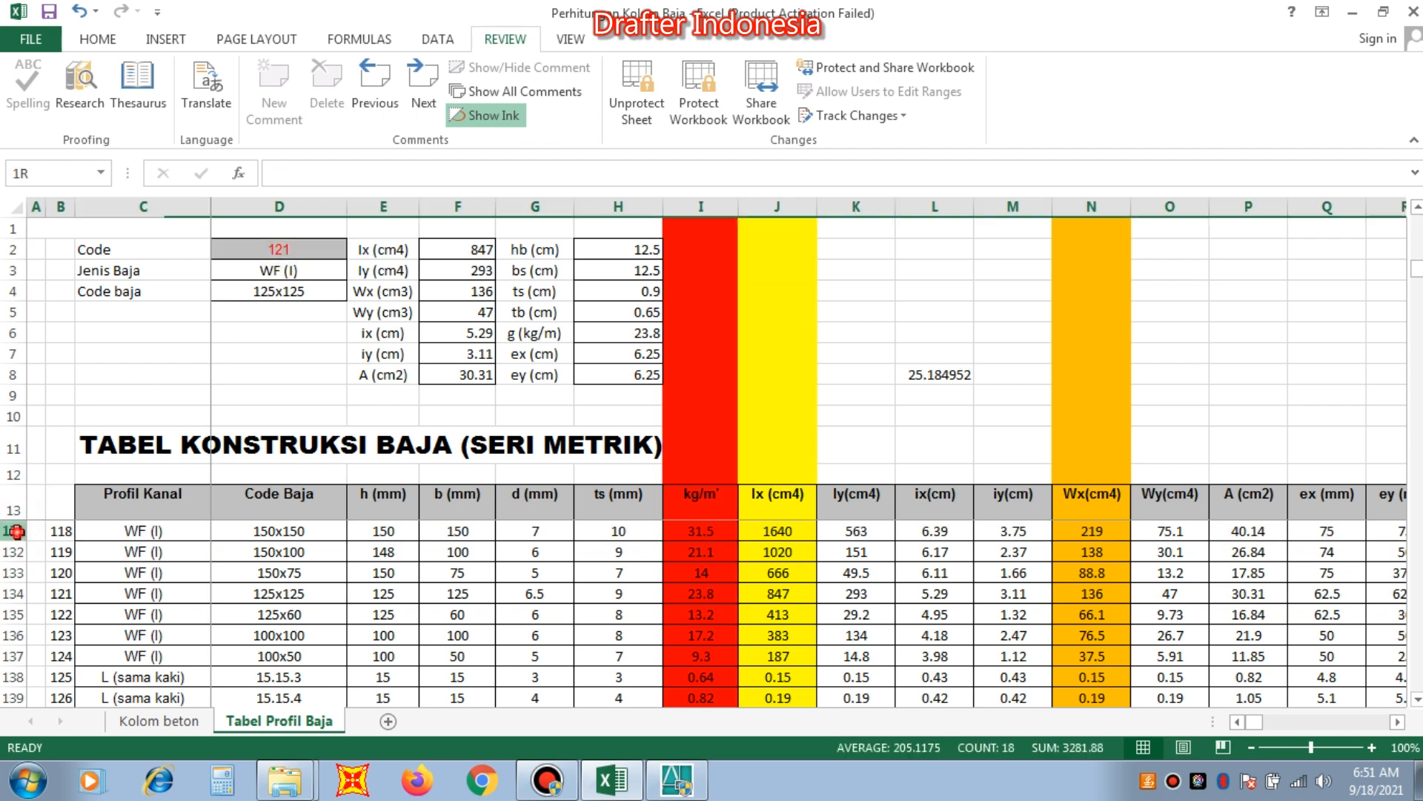
{"action": "left_click", "coordinate": [313, 247]}
{"action": "type", "text": "13"}
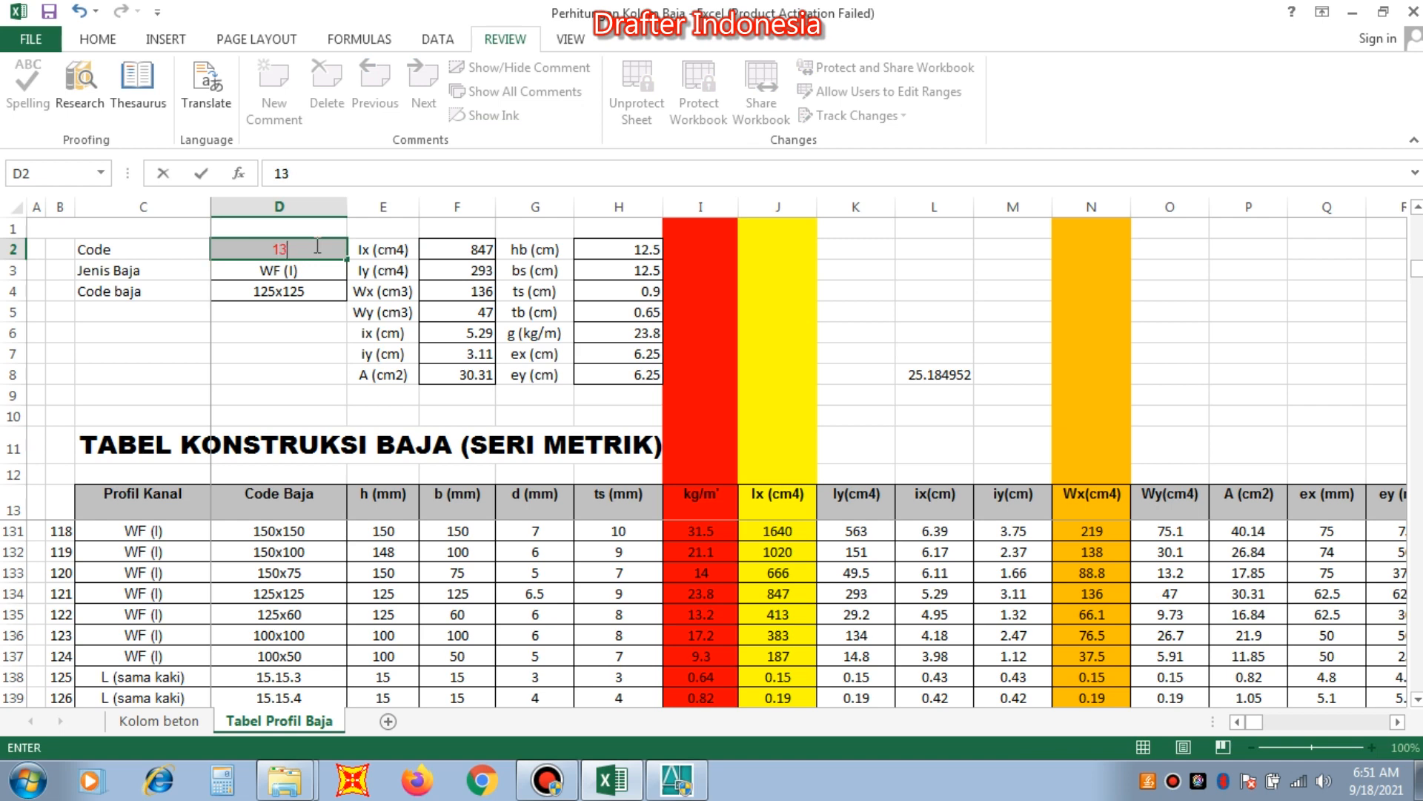
{"action": "type", "text": "1"}
{"action": "key", "text": "Return"}
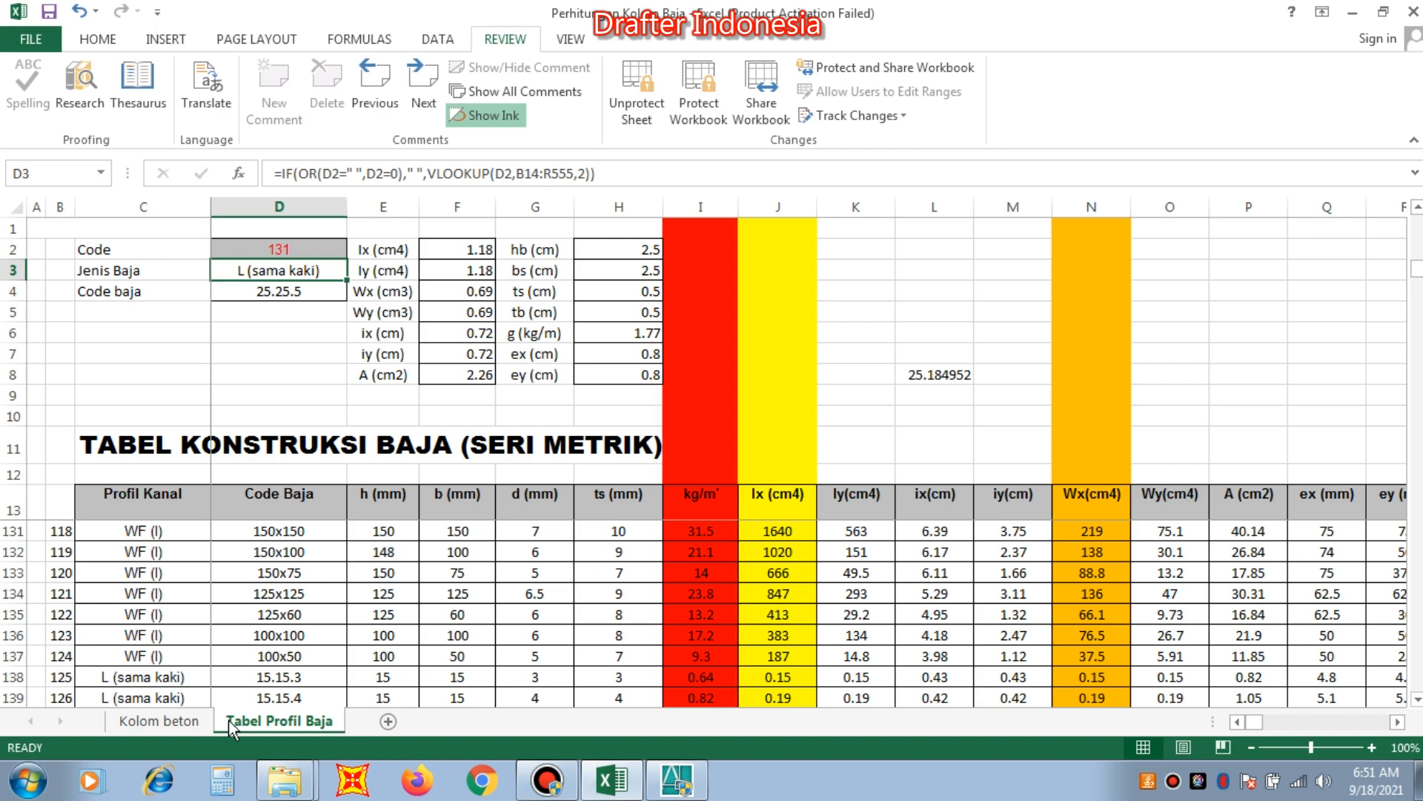
In the Kolom beton sheet, set the WF profile's height and width in row 20 to 150 and 150 mm.
{"action": "left_click", "coordinate": [158, 721]}
{"action": "scroll", "coordinate": [251, 493], "scroll_direction": "up", "scroll_amount": 4}
{"action": "scroll", "coordinate": [251, 493], "scroll_direction": "down", "scroll_amount": 3}
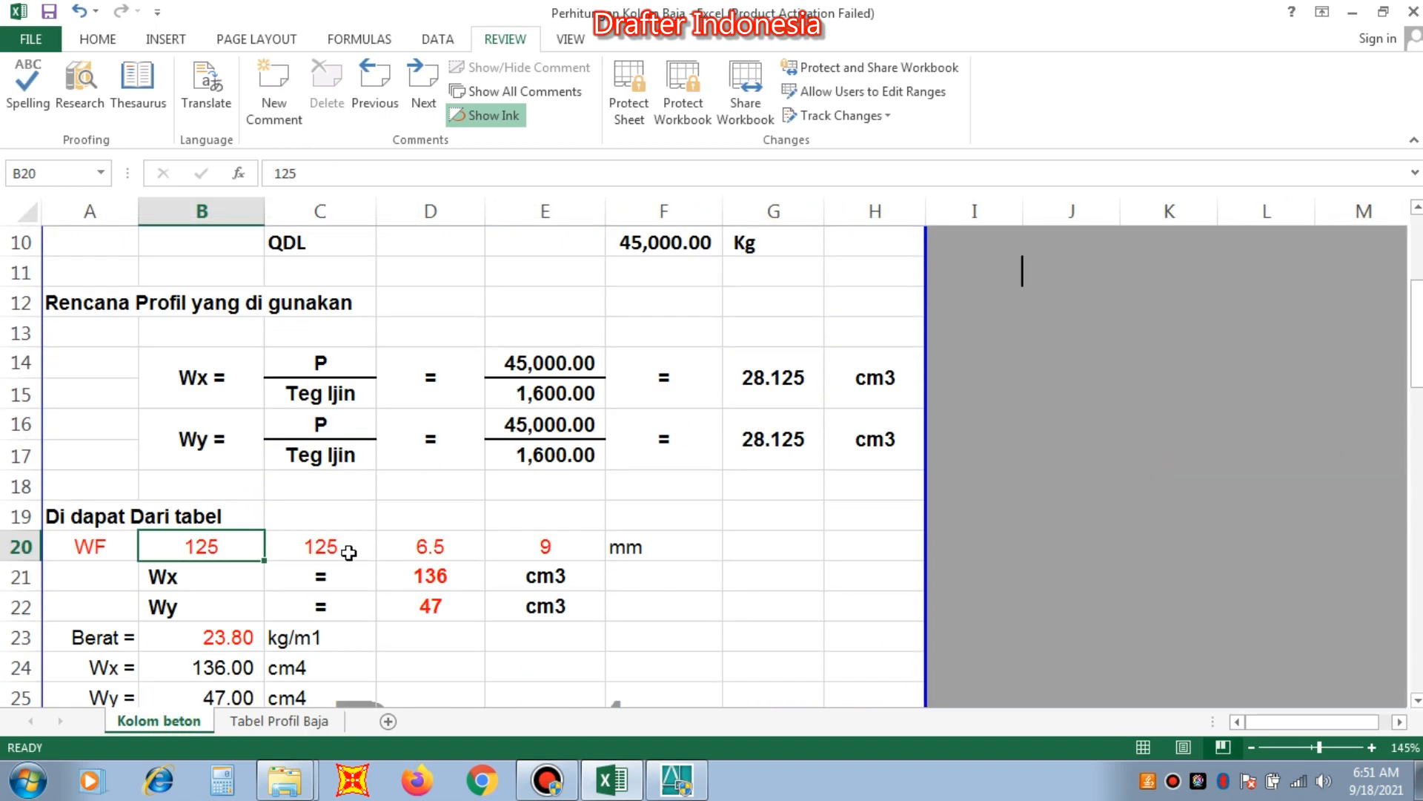
{"action": "type", "text": "150"}
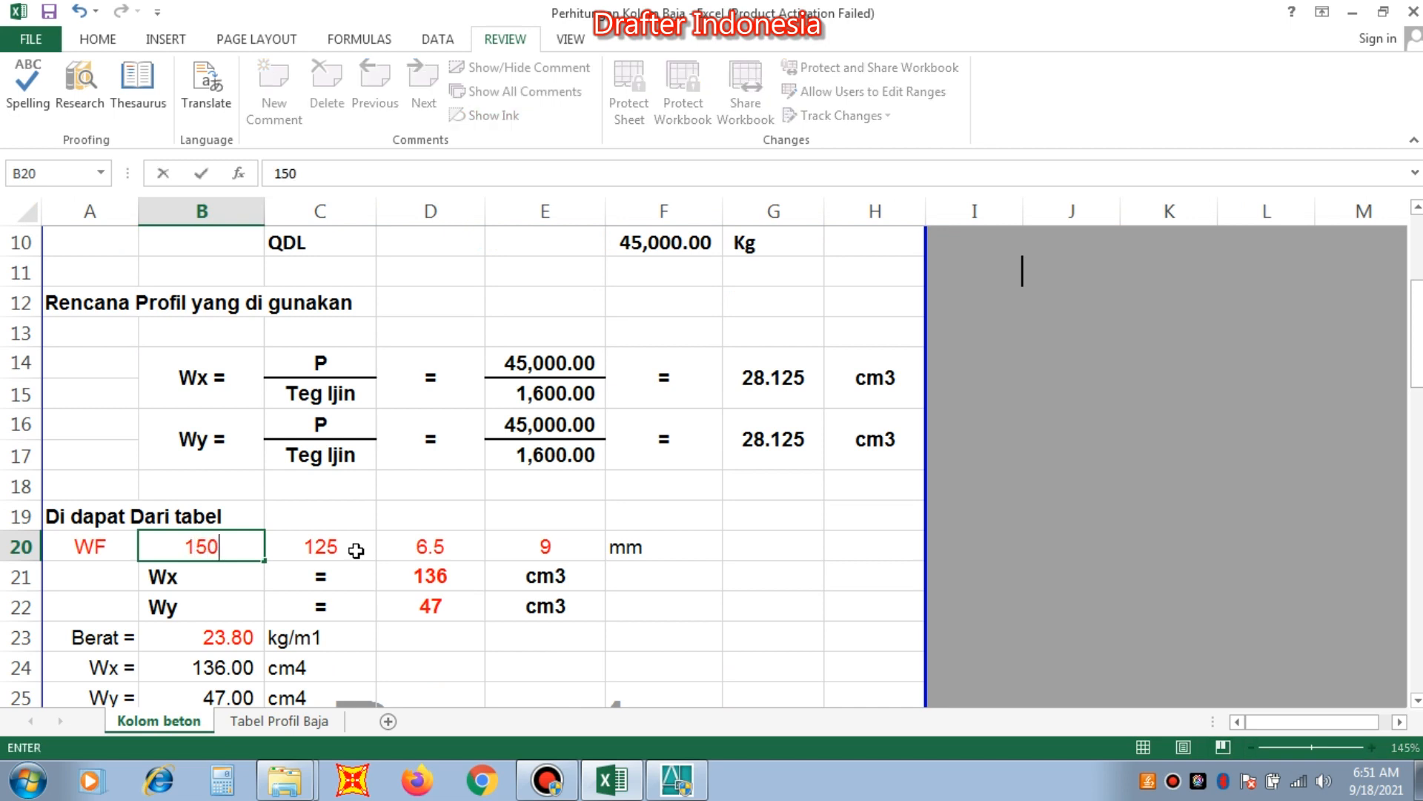
{"action": "left_click", "coordinate": [356, 551]}
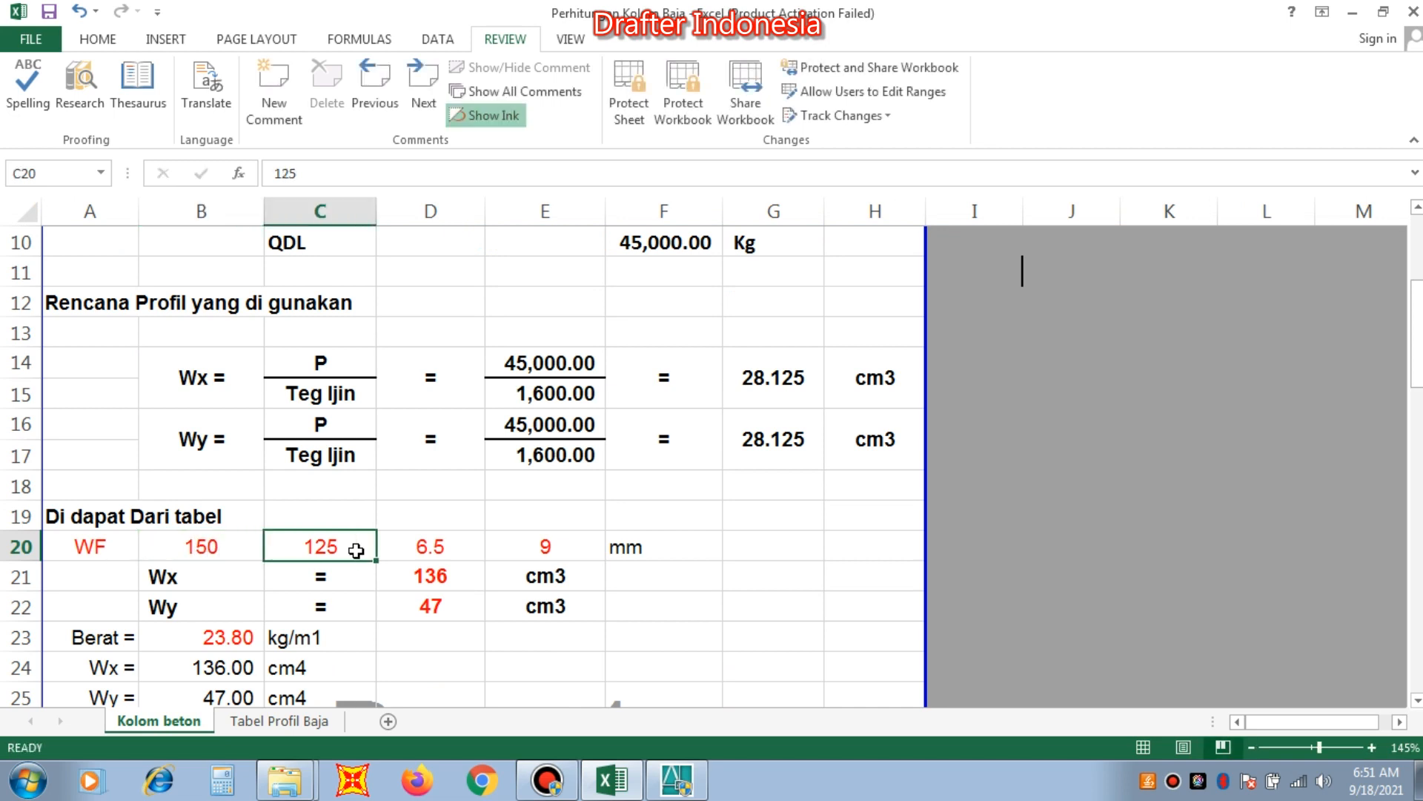
{"action": "type", "text": "150"}
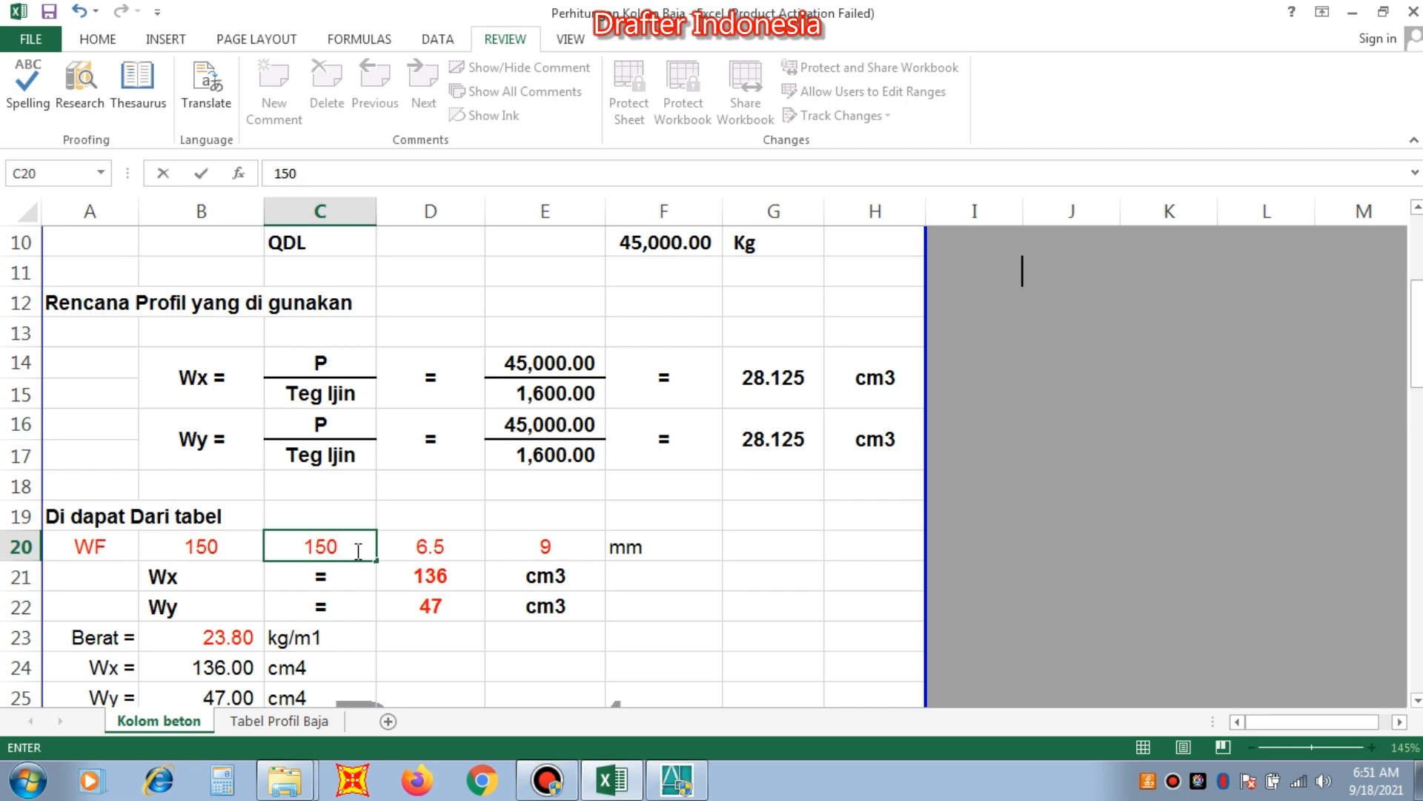
{"action": "left_click", "coordinate": [379, 547]}
Check the WF 150x150 thicknesses in the profile table and set them in row 20 of Kolom beton to 7 and 10 mm.
{"action": "left_click", "coordinate": [297, 723]}
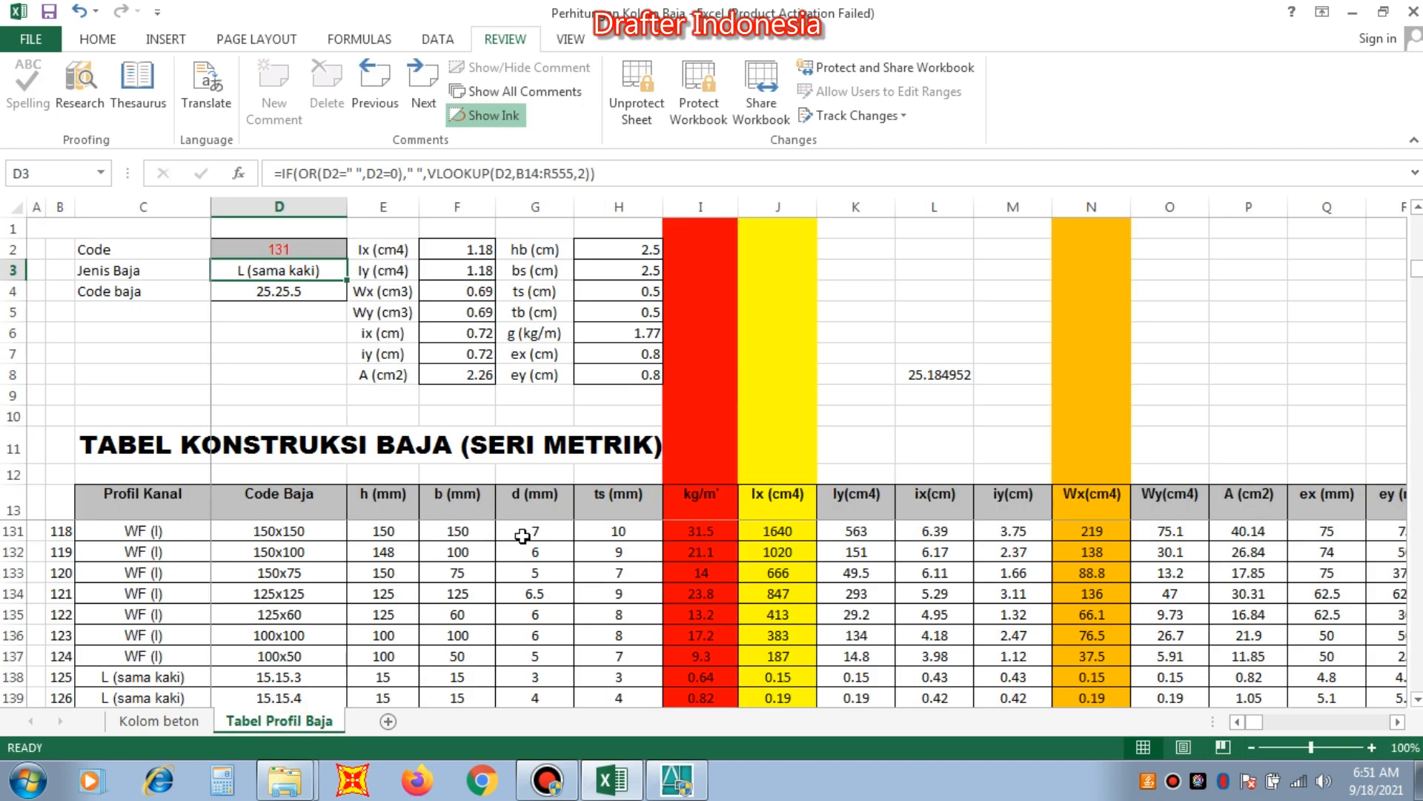
{"action": "left_click", "coordinate": [159, 721]}
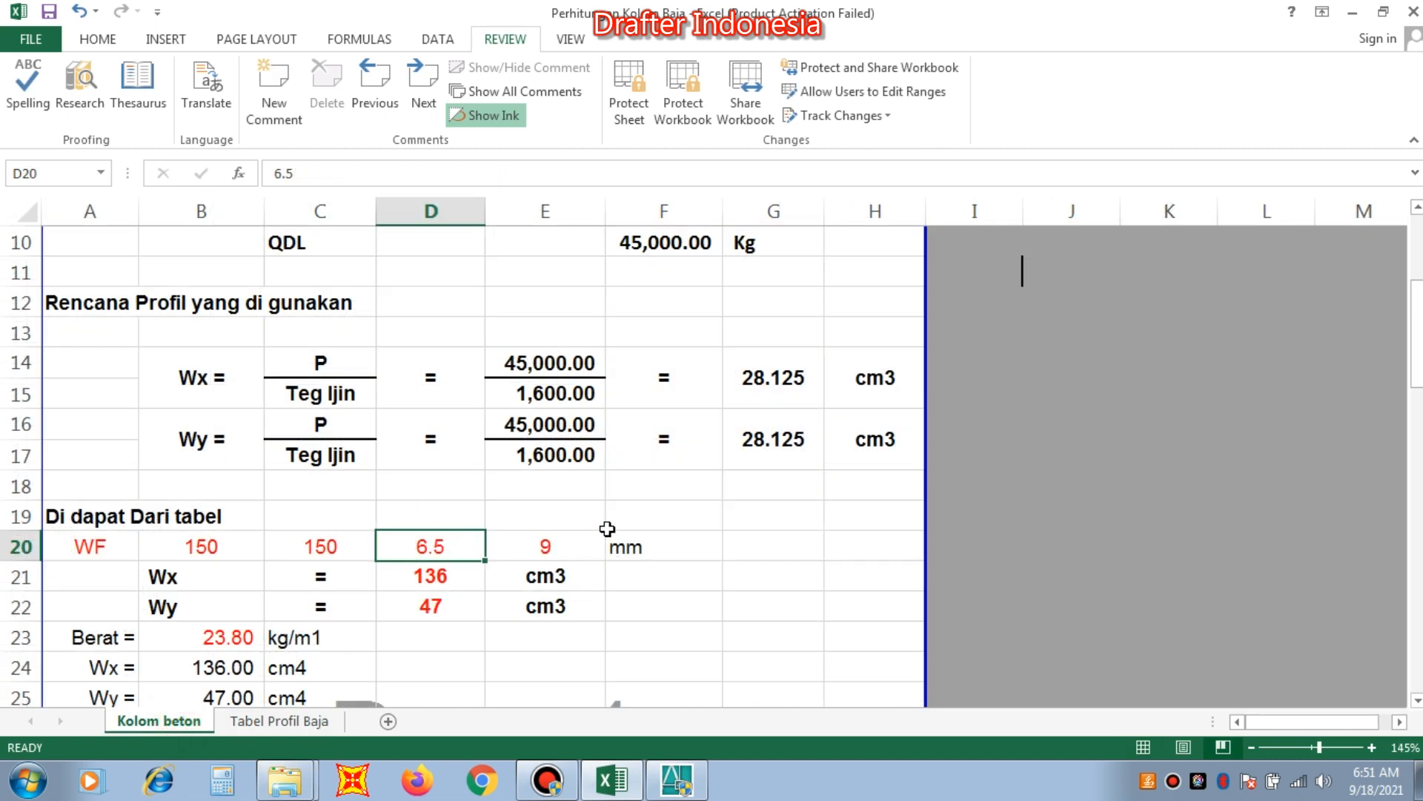
{"action": "type", "text": "7"}
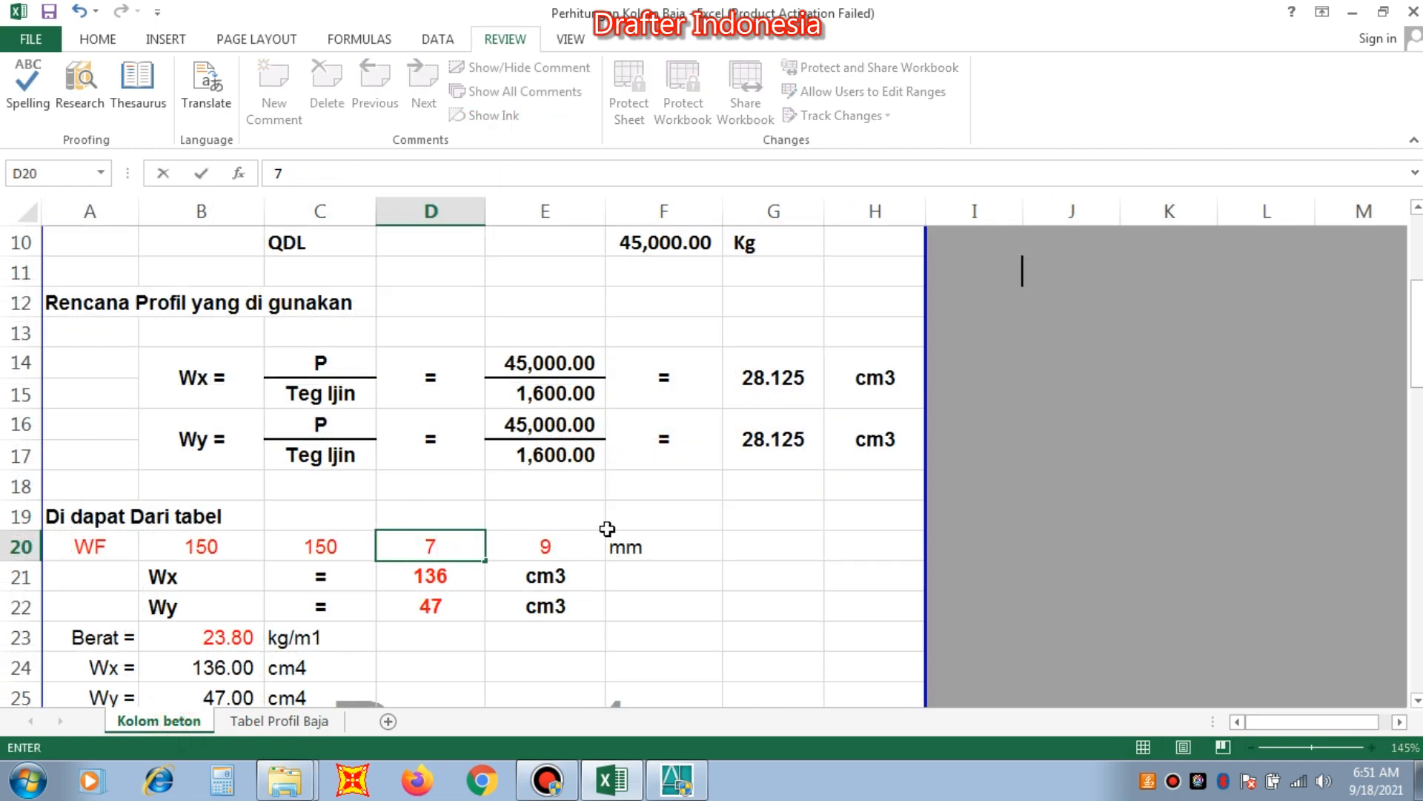
{"action": "key", "text": "Tab"}
{"action": "type", "text": "10"}
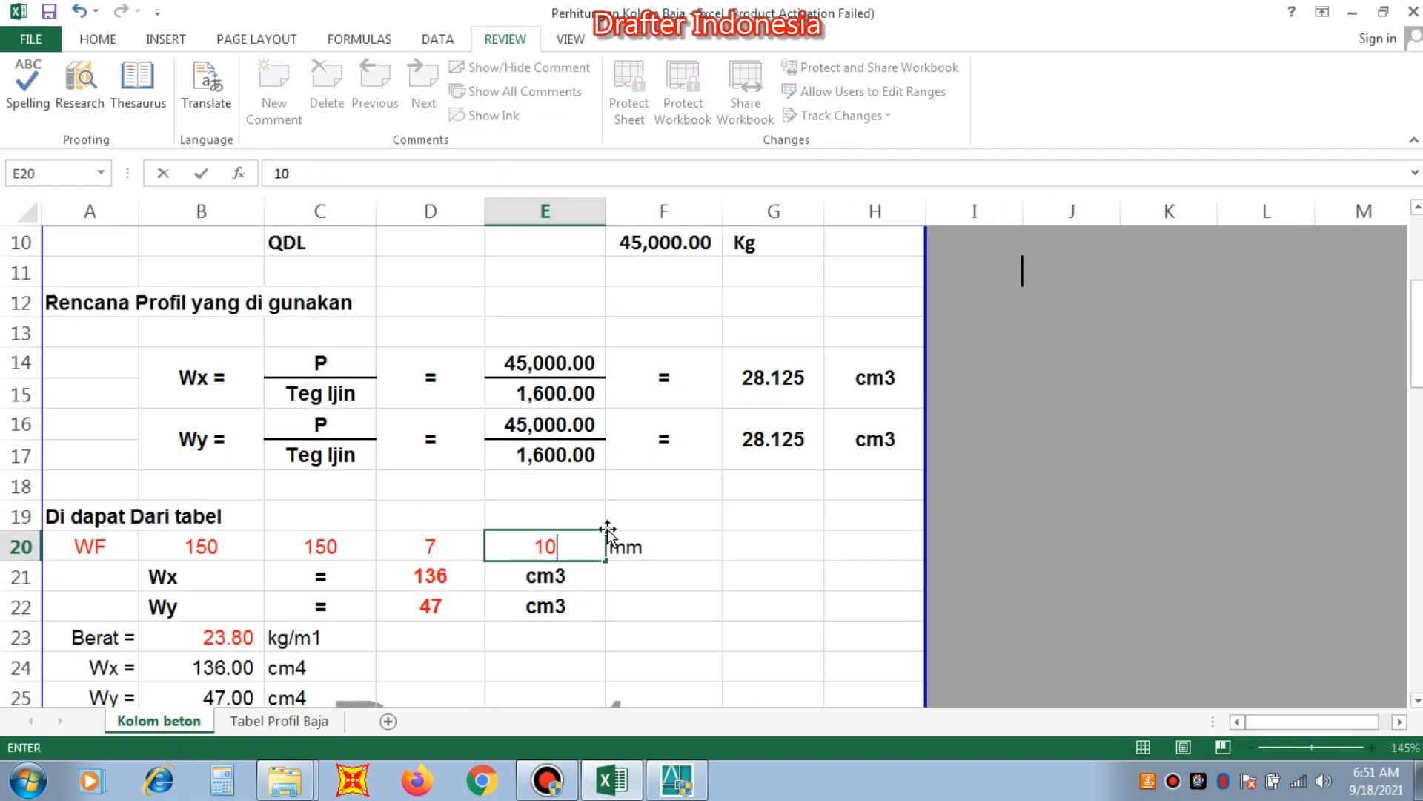
{"action": "key", "text": "Return"}
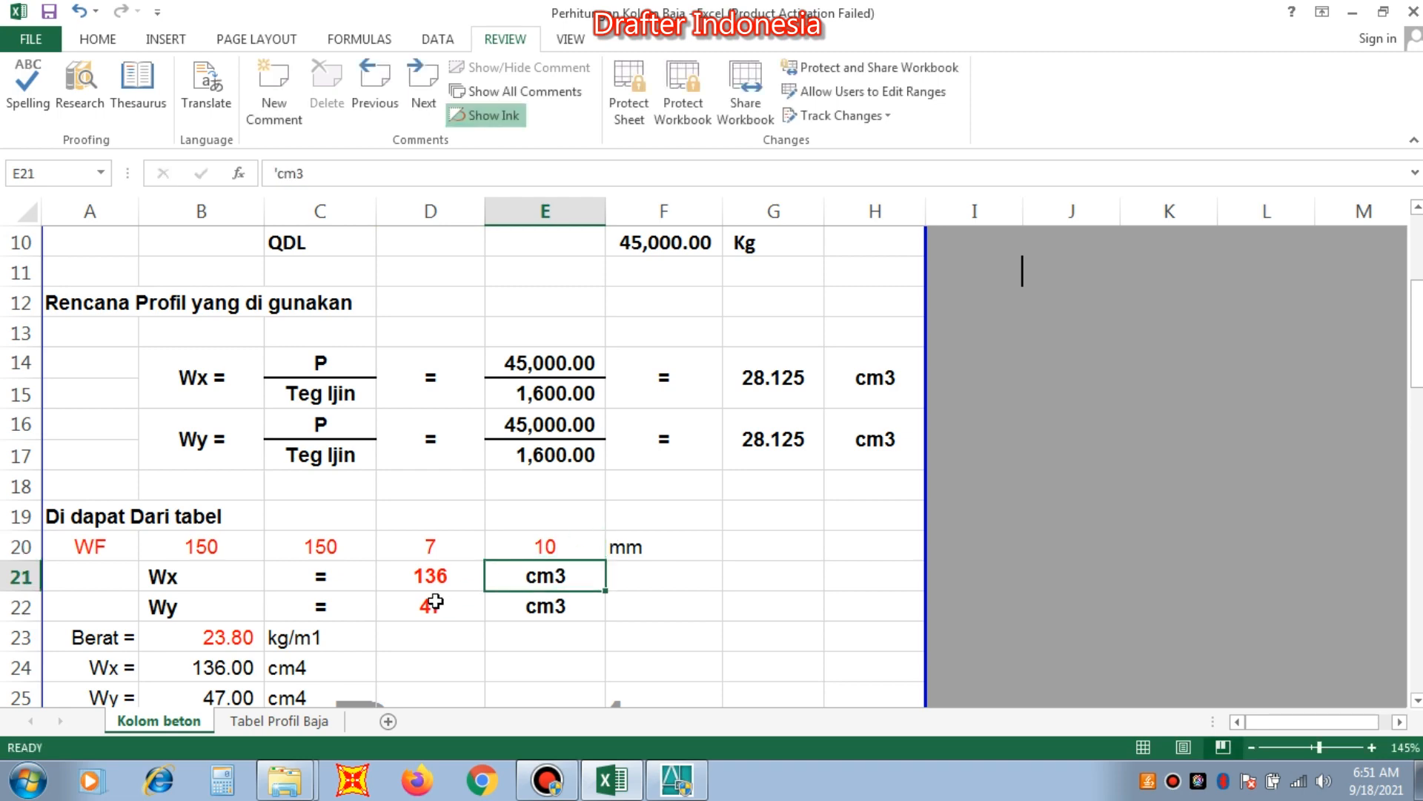
Set the profile lookup Code in Tabel Profil Baja to 118 and look up the Wx of the WF 150x150 profile.
{"action": "left_click", "coordinate": [442, 572]}
{"action": "left_click", "coordinate": [315, 719]}
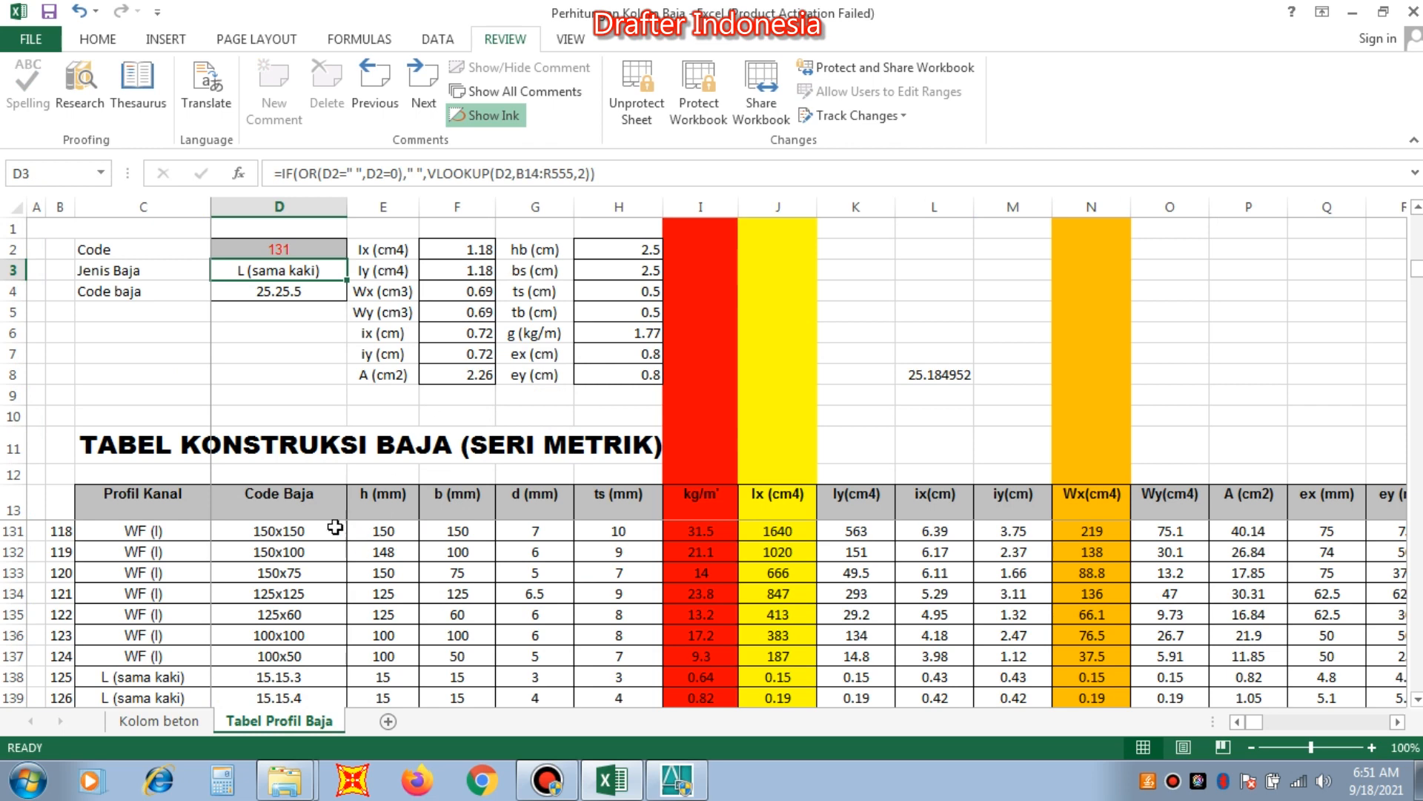
{"action": "left_click", "coordinate": [299, 248]}
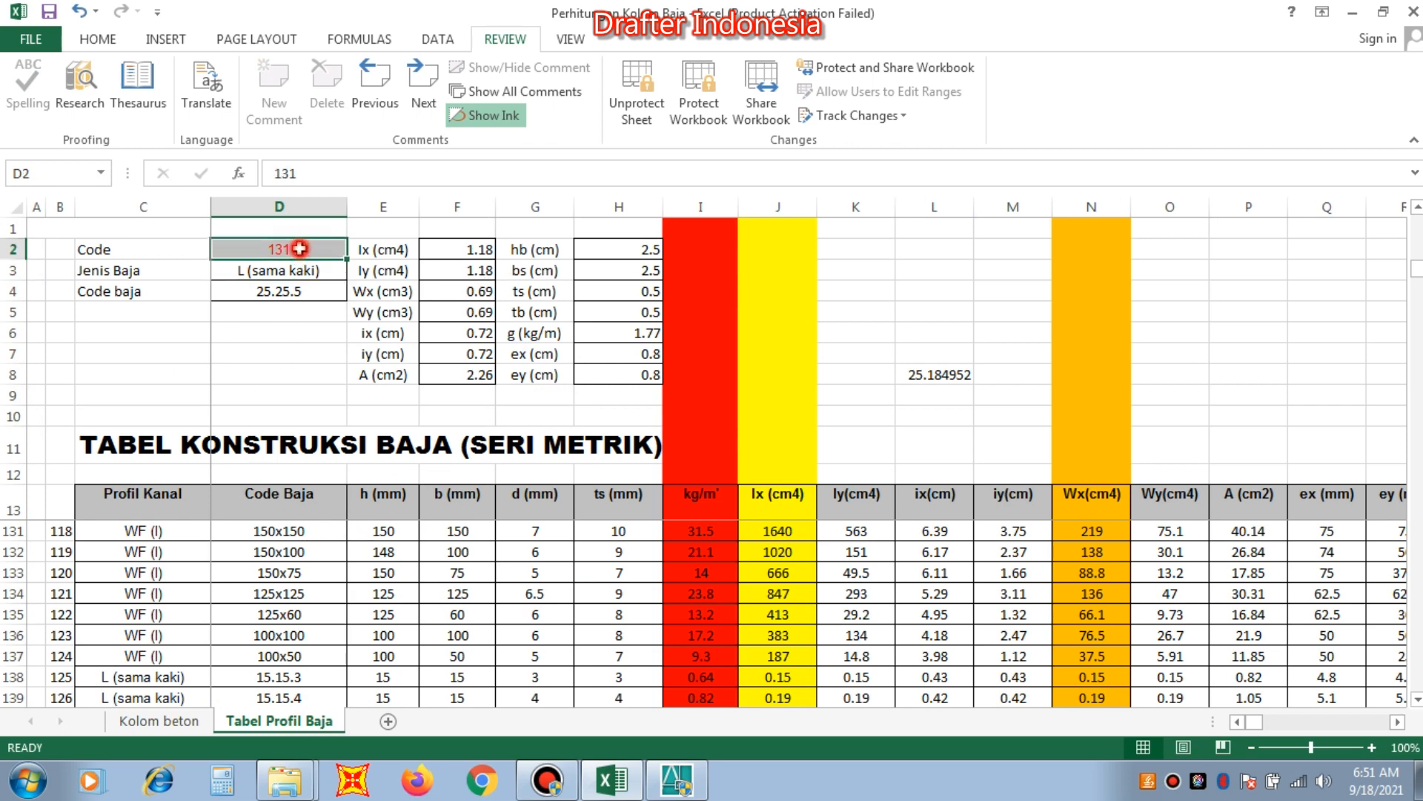
{"action": "type", "text": "11"}
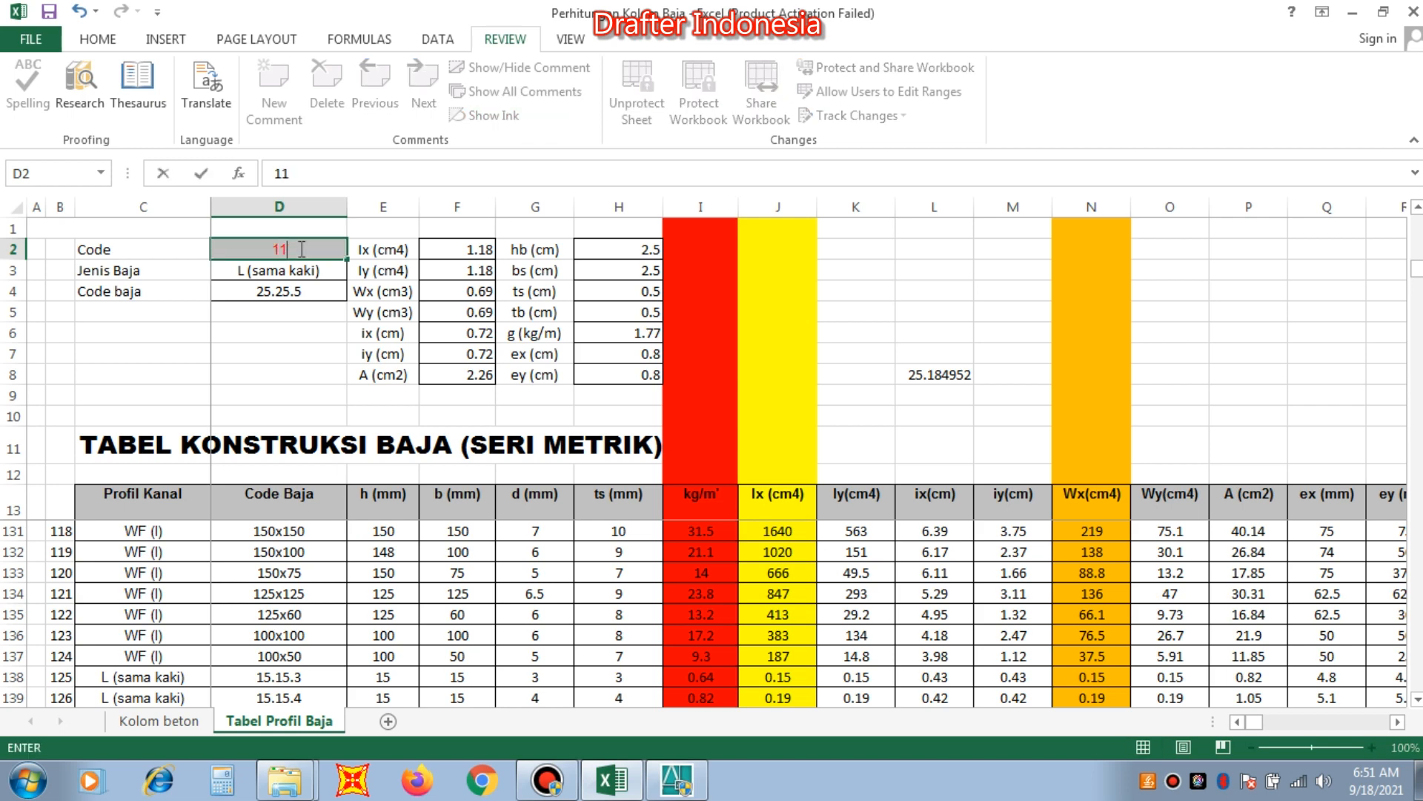
{"action": "key", "text": "Return"}
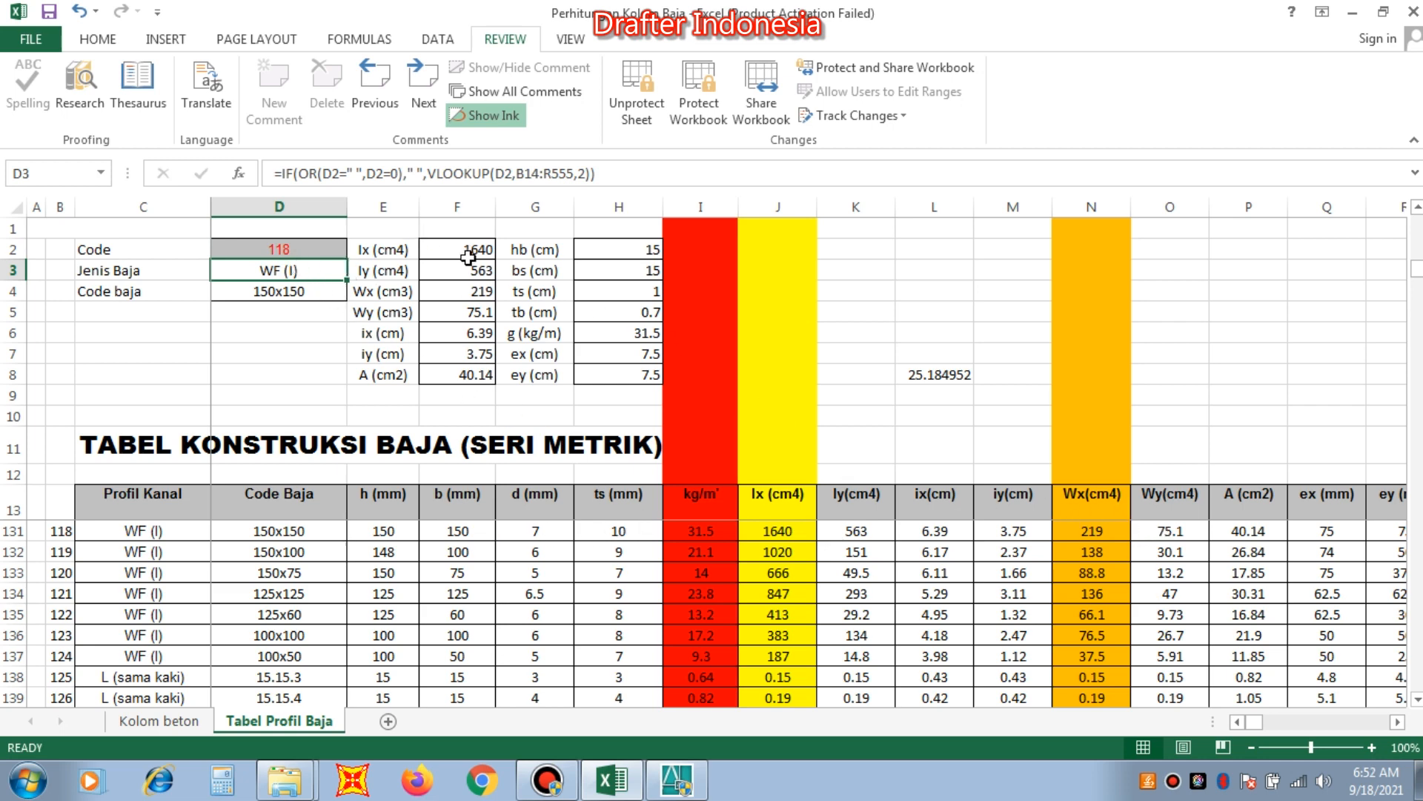
{"action": "left_click", "coordinate": [485, 293]}
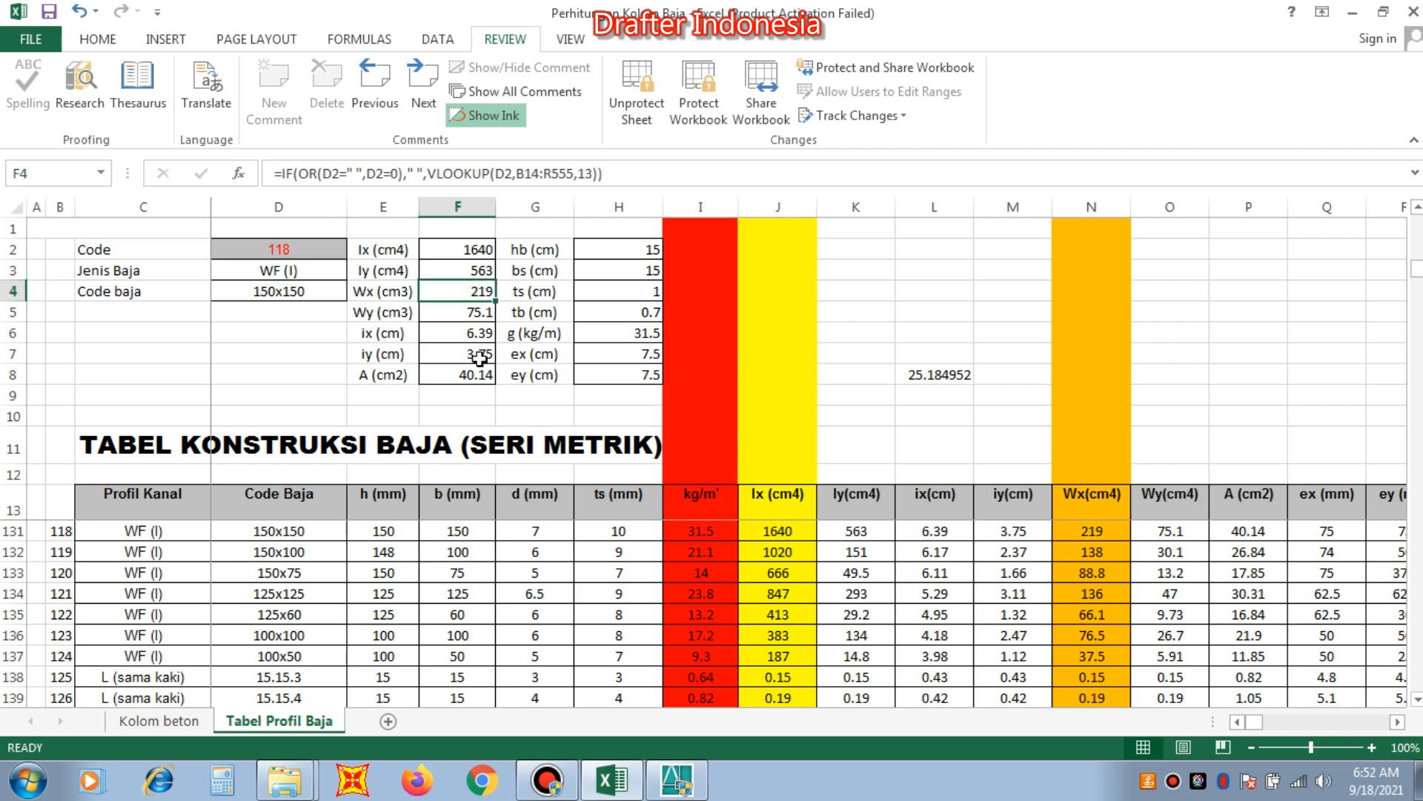
In Kolom beton, set the profile's Wx to 219 cm3 and Wy to 75.1 cm3.
{"action": "left_click", "coordinate": [175, 723]}
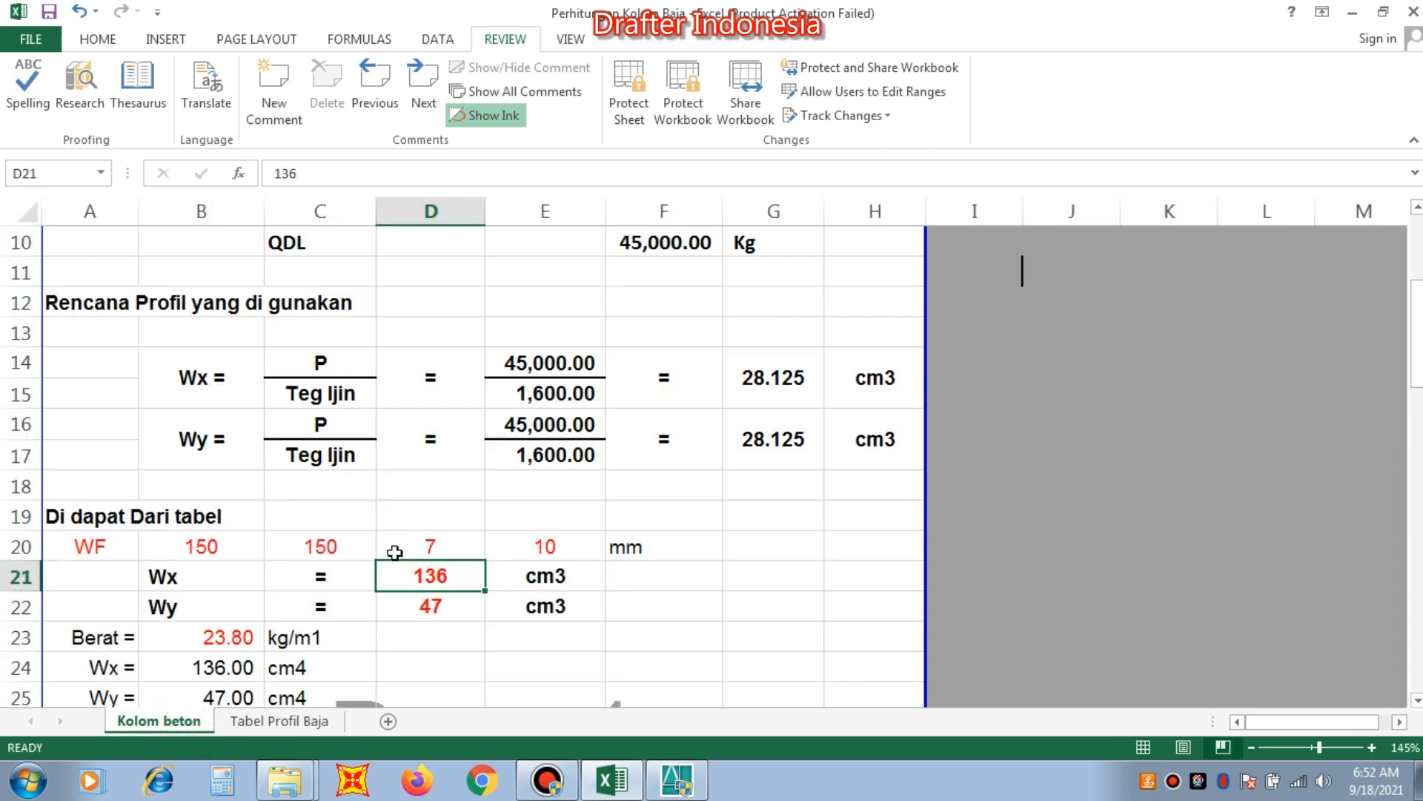
{"action": "type", "text": "21"}
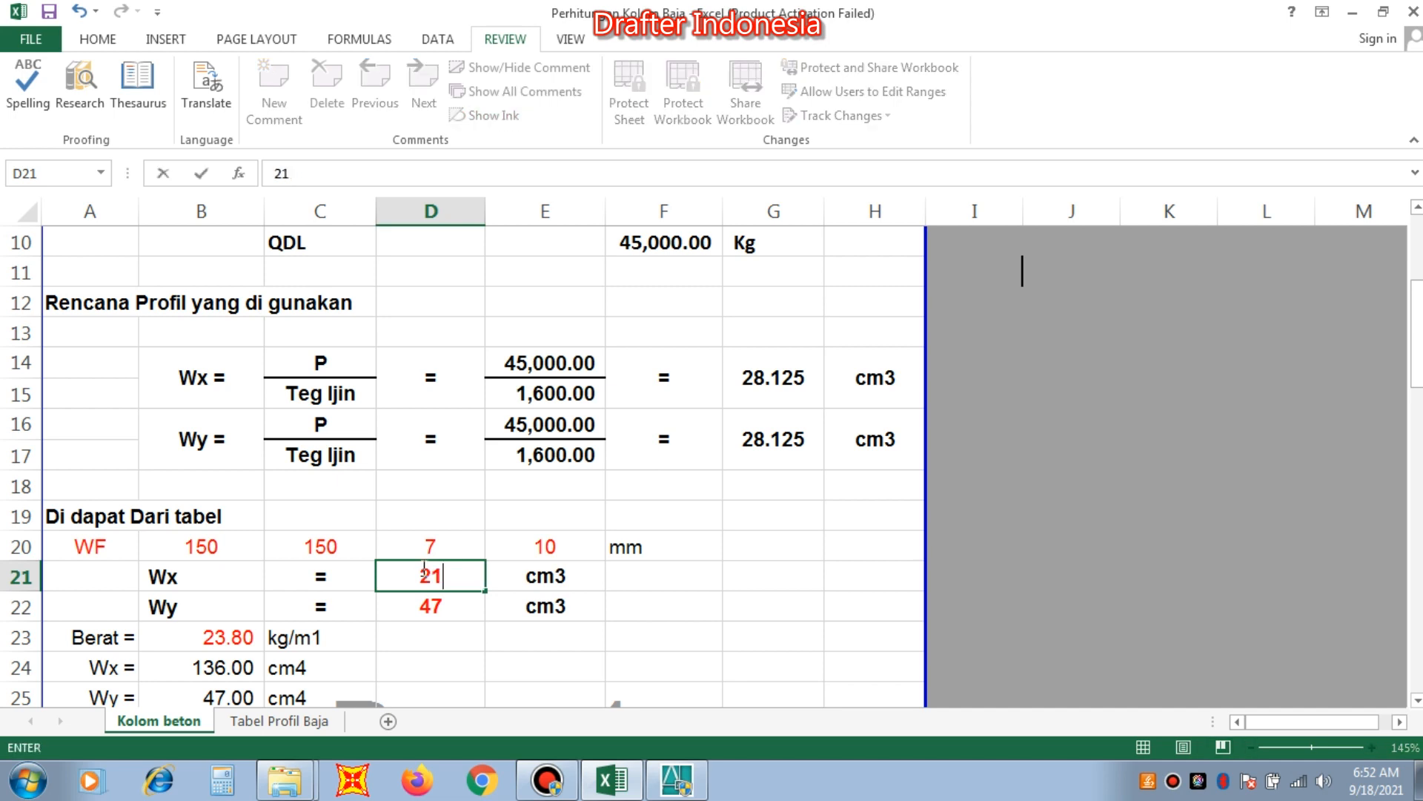
{"action": "type", "text": "9"}
{"action": "left_click", "coordinate": [448, 608]}
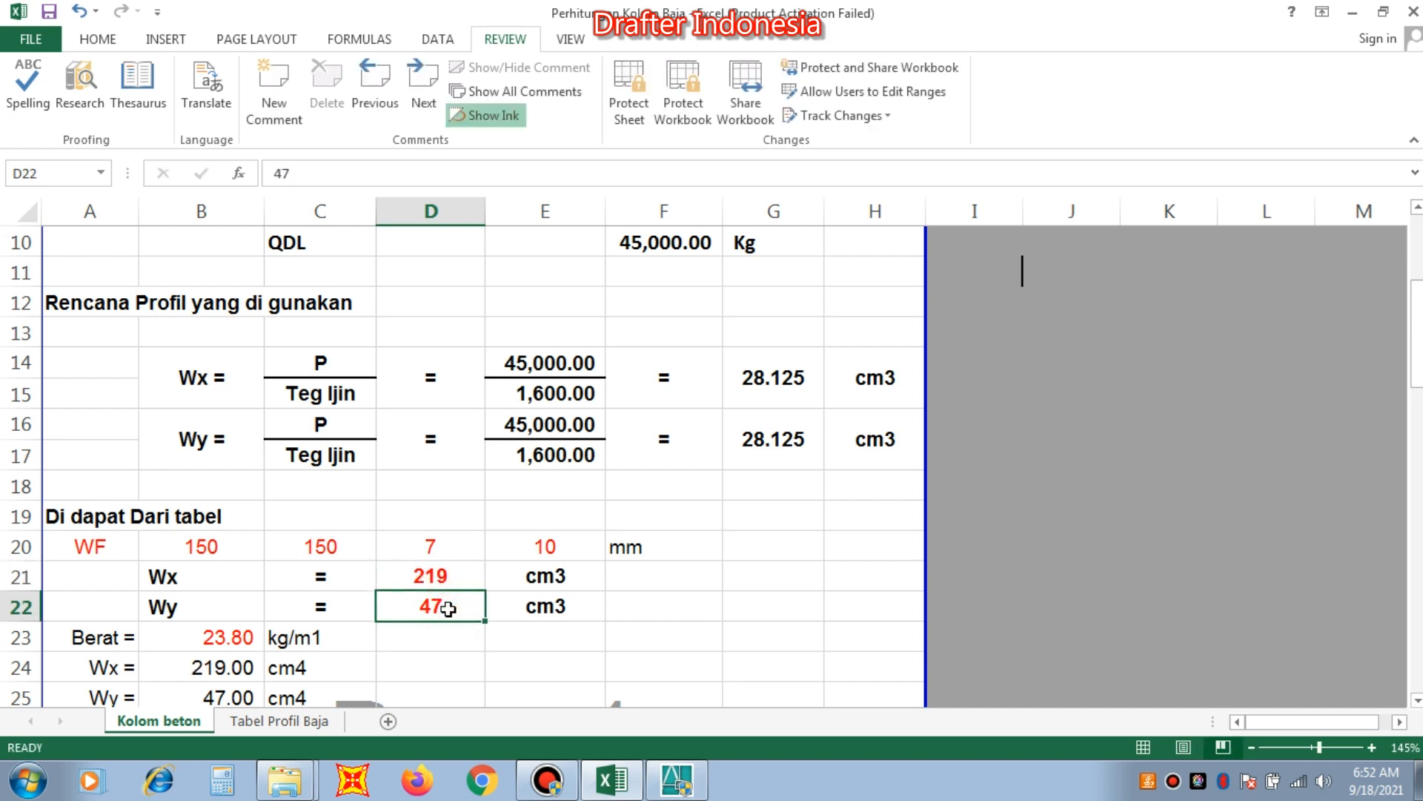
{"action": "type", "text": "75.1"}
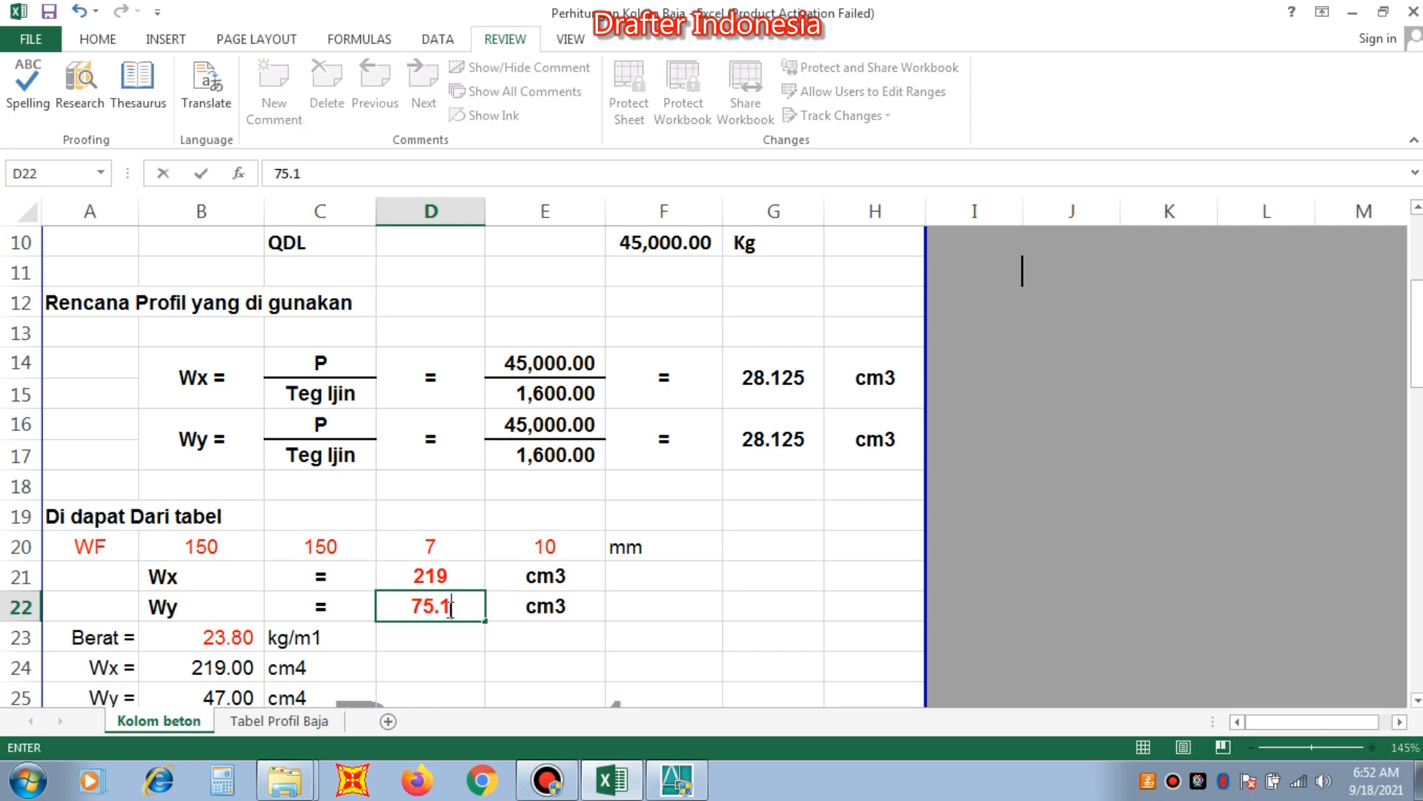
{"action": "key", "text": "Return"}
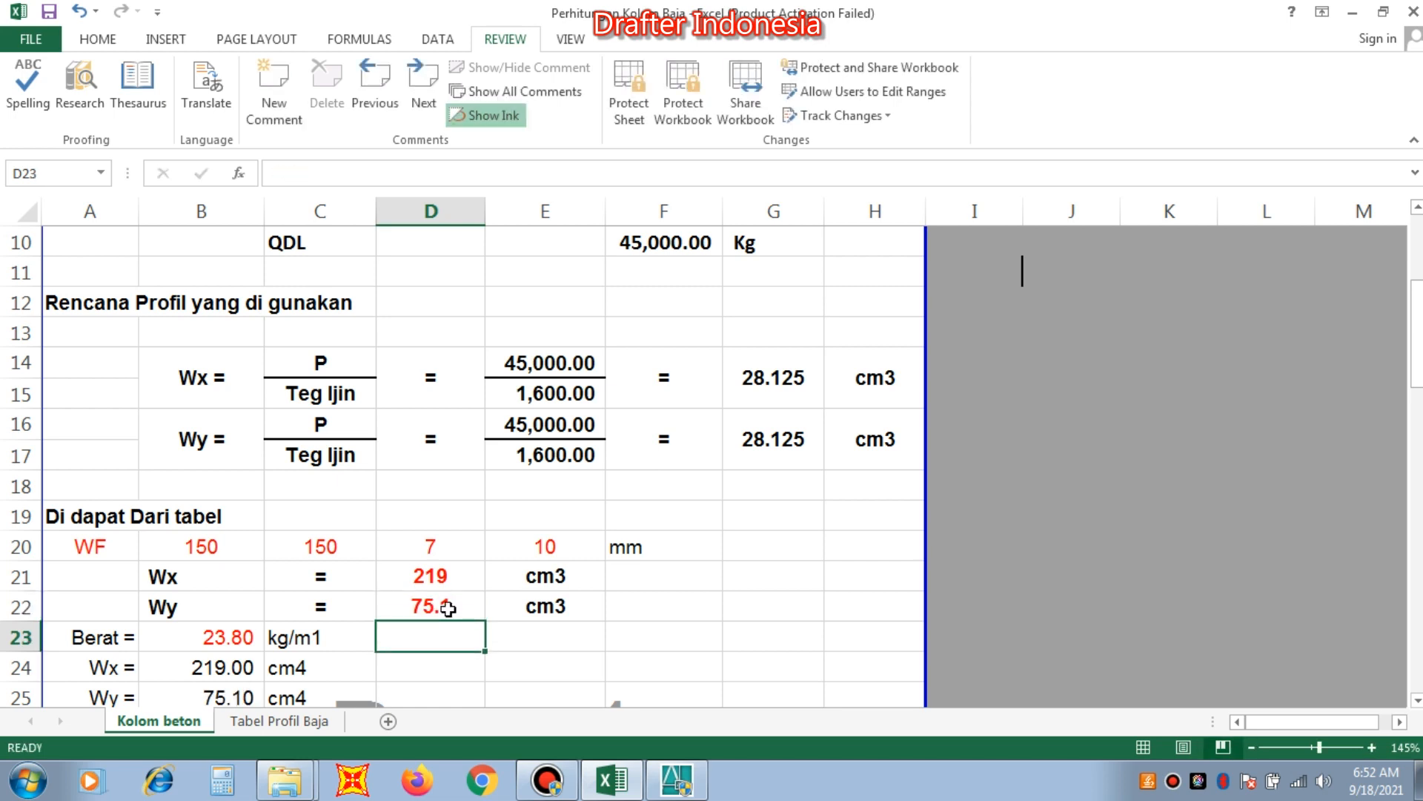
Look up the WF 150x150 unit weight in the profile table and set Berat in Kolom beton to 31.5 kg/m1.
{"action": "left_click", "coordinate": [301, 721]}
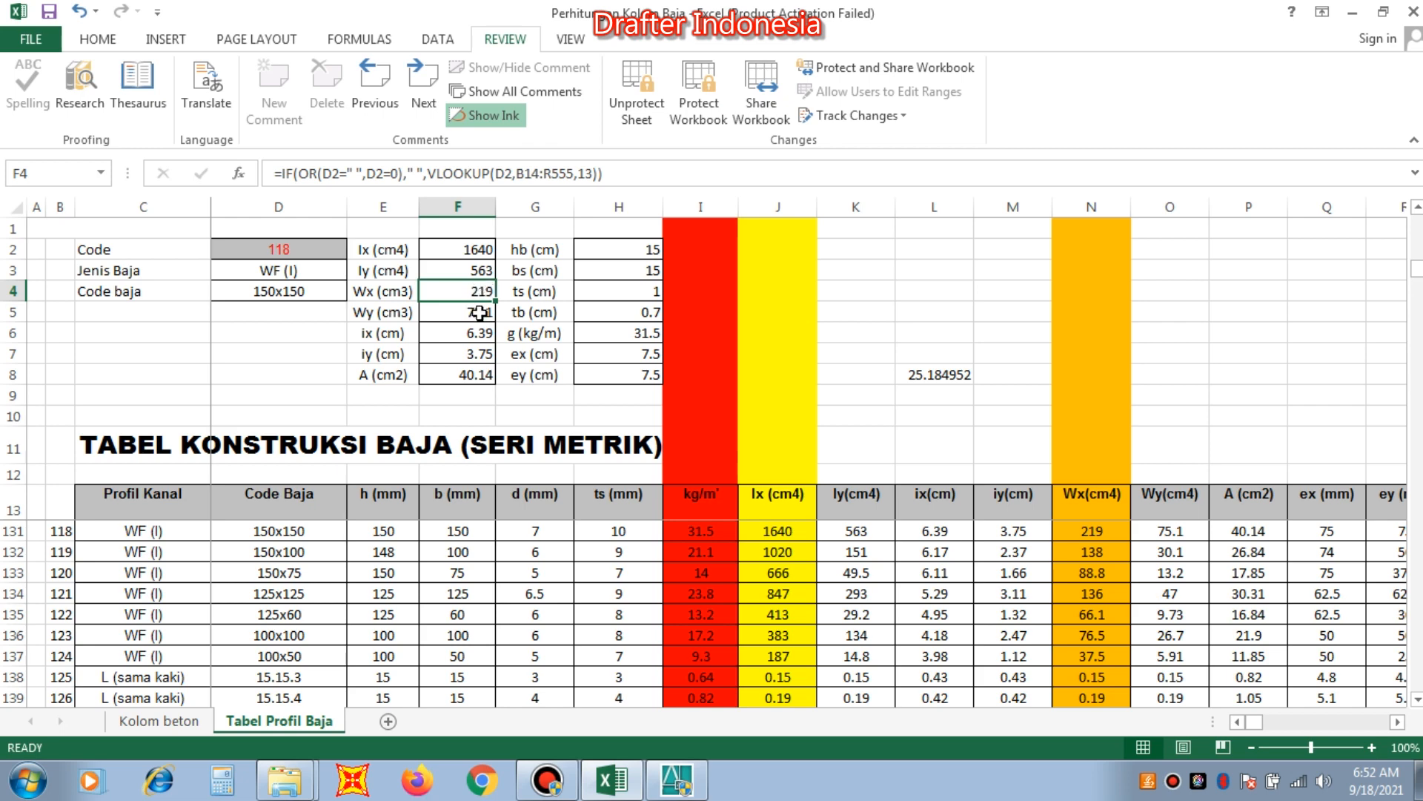
{"action": "left_click", "coordinate": [159, 720]}
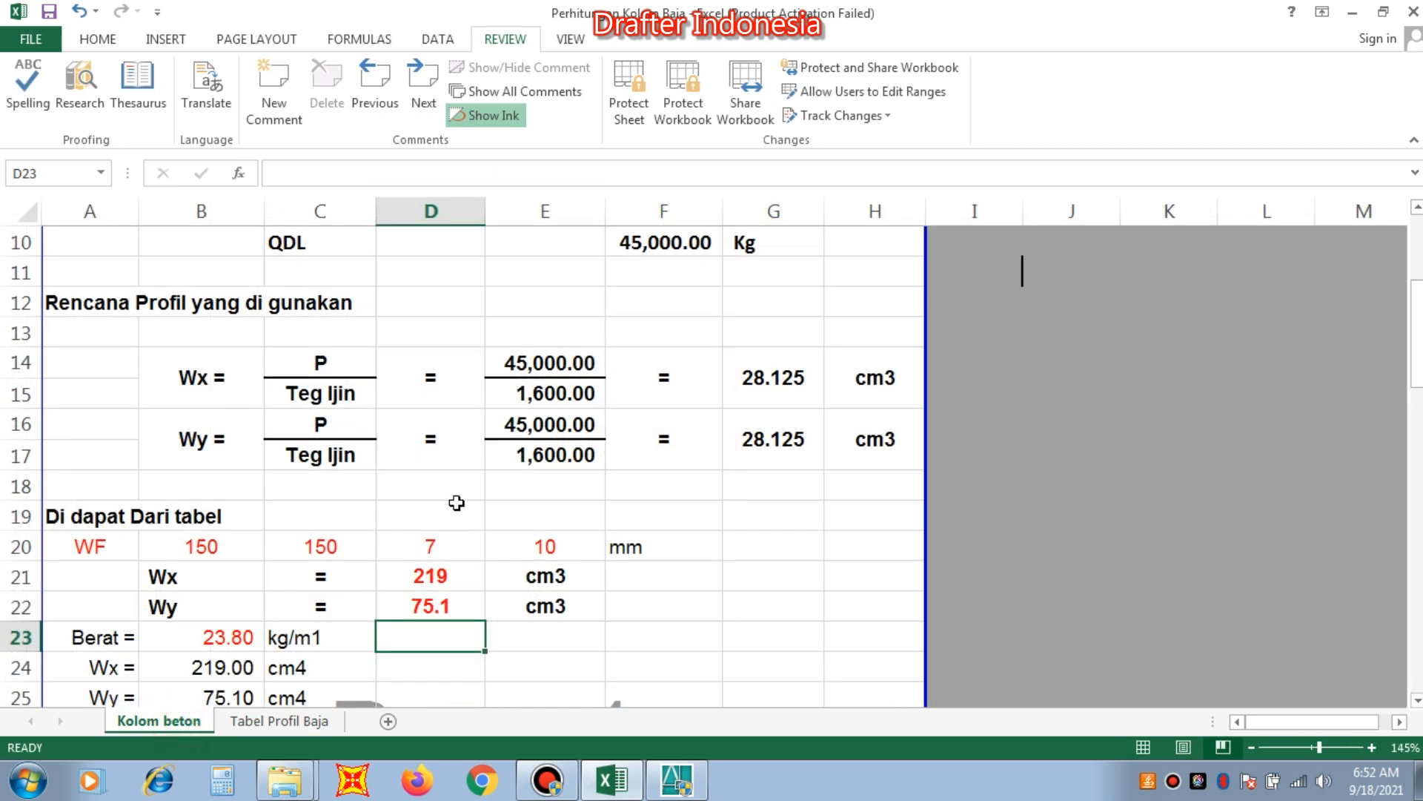
{"action": "scroll", "coordinate": [456, 503], "scroll_direction": "down", "scroll_amount": 1}
{"action": "left_click", "coordinate": [237, 541]}
{"action": "left_click", "coordinate": [282, 723]}
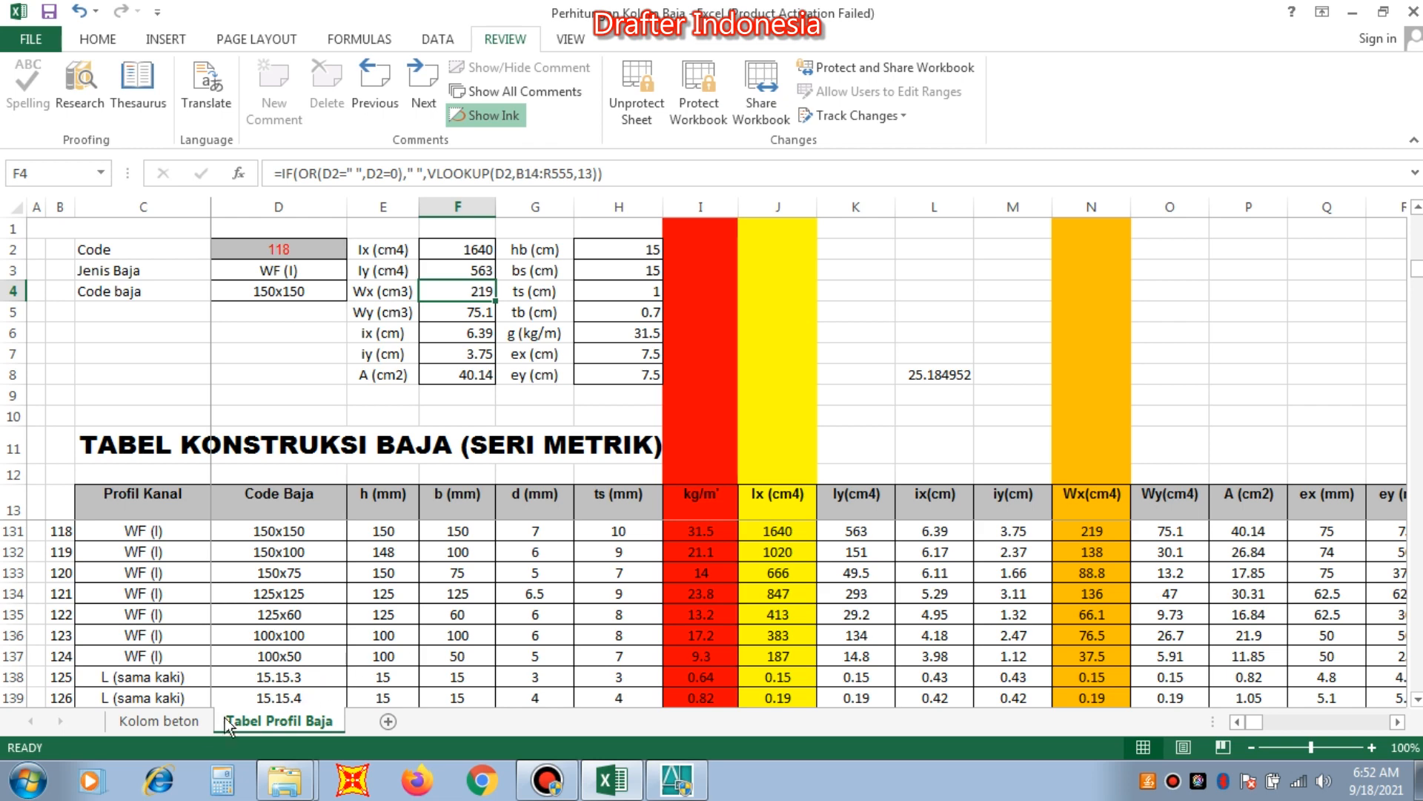
{"action": "left_click", "coordinate": [158, 720]}
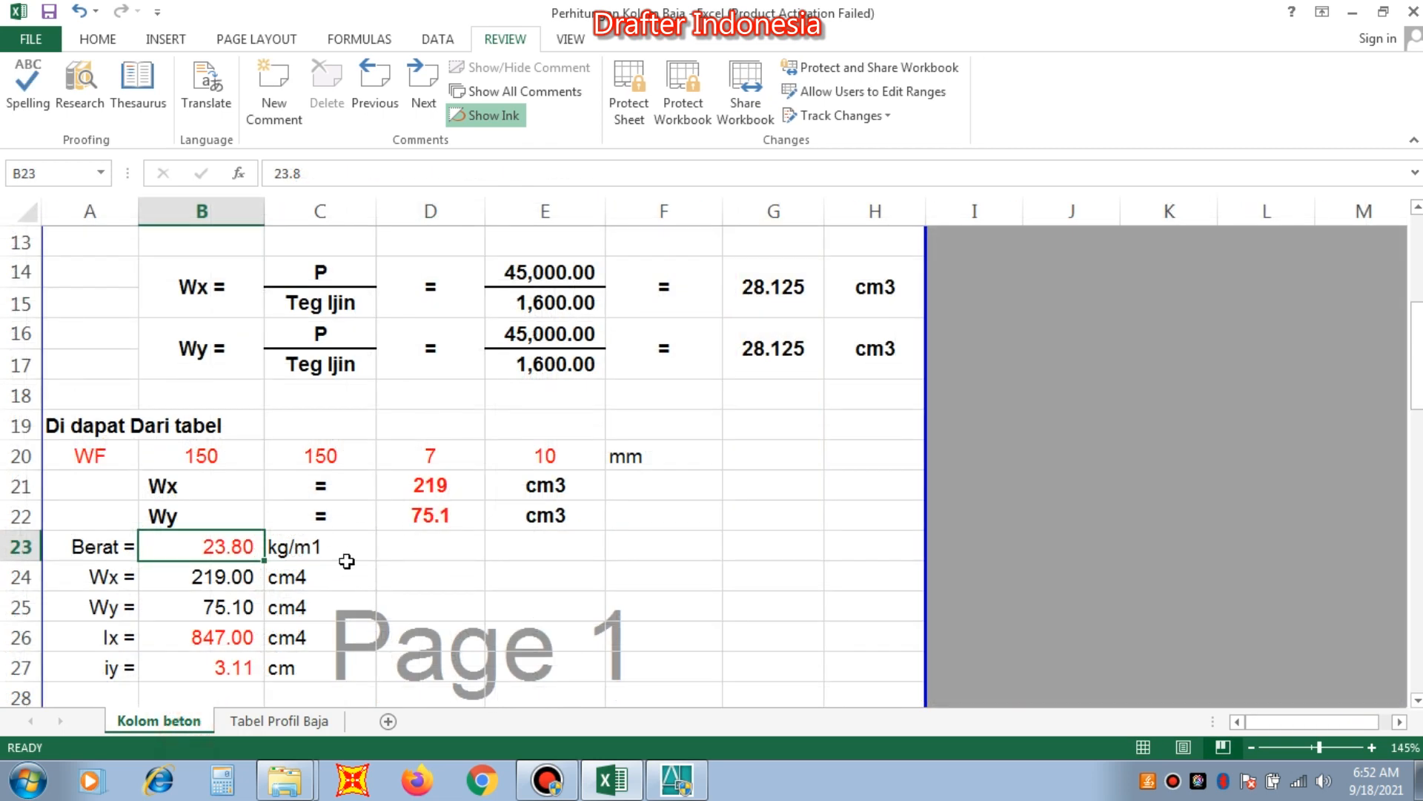
{"action": "type", "text": "31.5"}
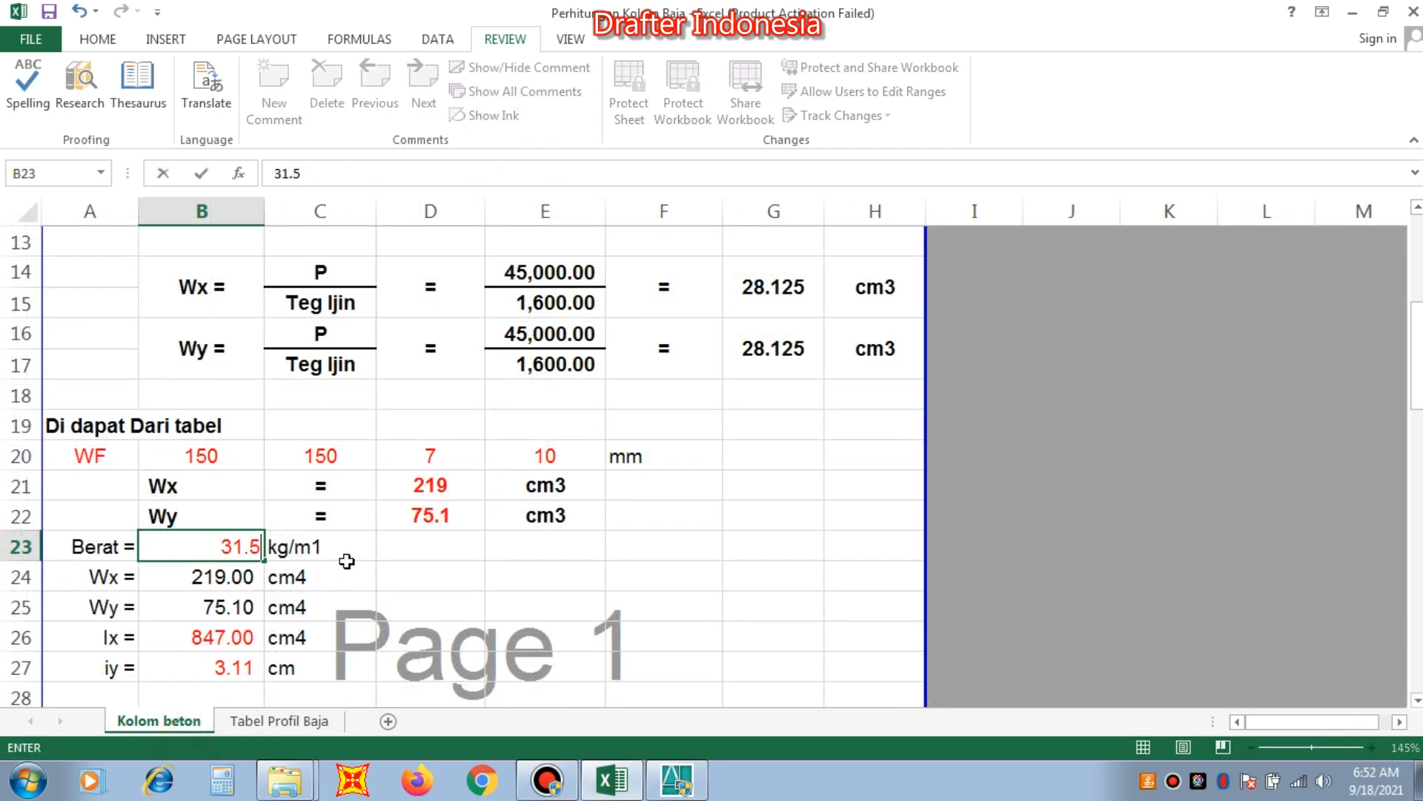
{"action": "key", "text": "Return"}
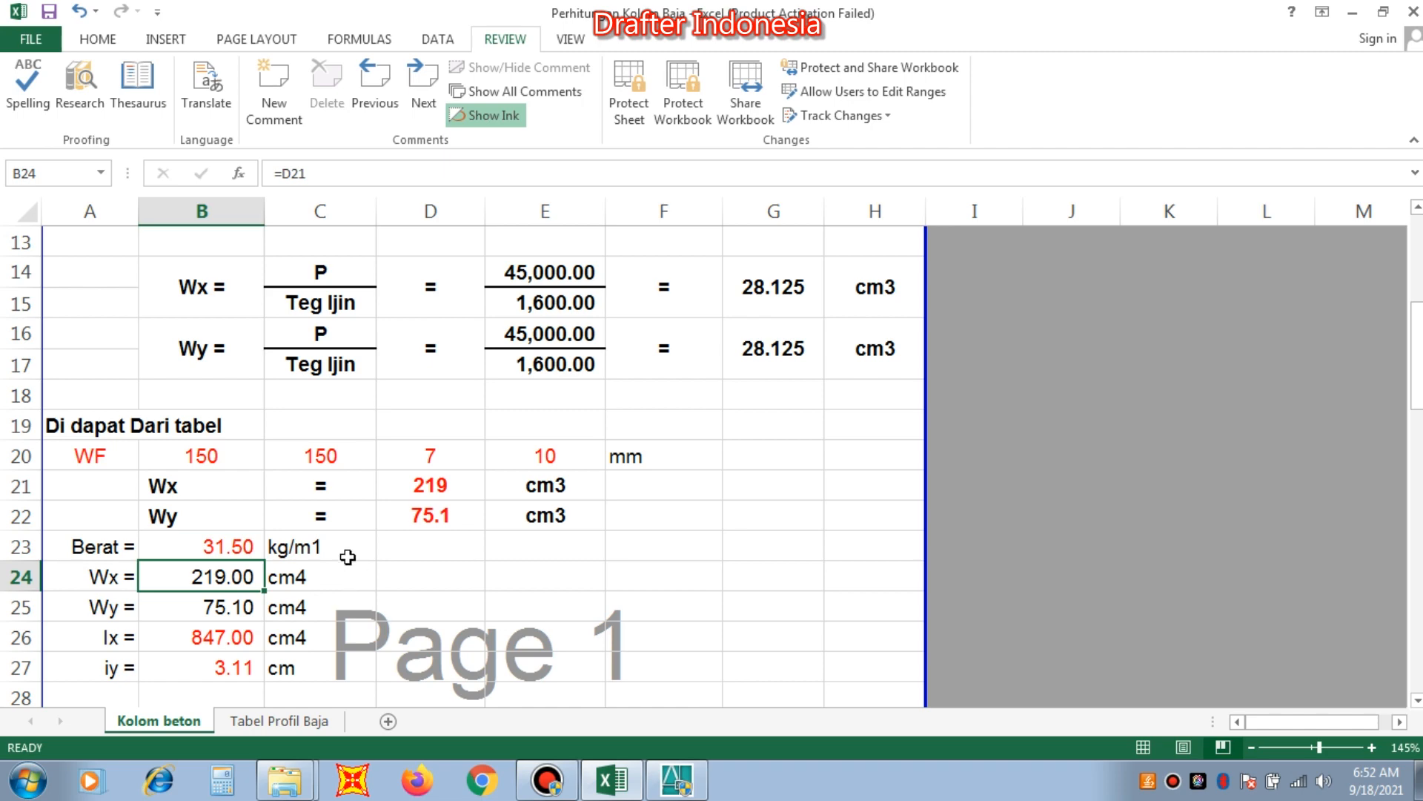
Look up the WF 150x150 moment of inertia in Tabel Profil Baja and set Ix in Kolom beton to 1640 cm4.
{"action": "scroll", "coordinate": [347, 557], "scroll_direction": "down", "scroll_amount": 1}
{"action": "left_click", "coordinate": [232, 542]}
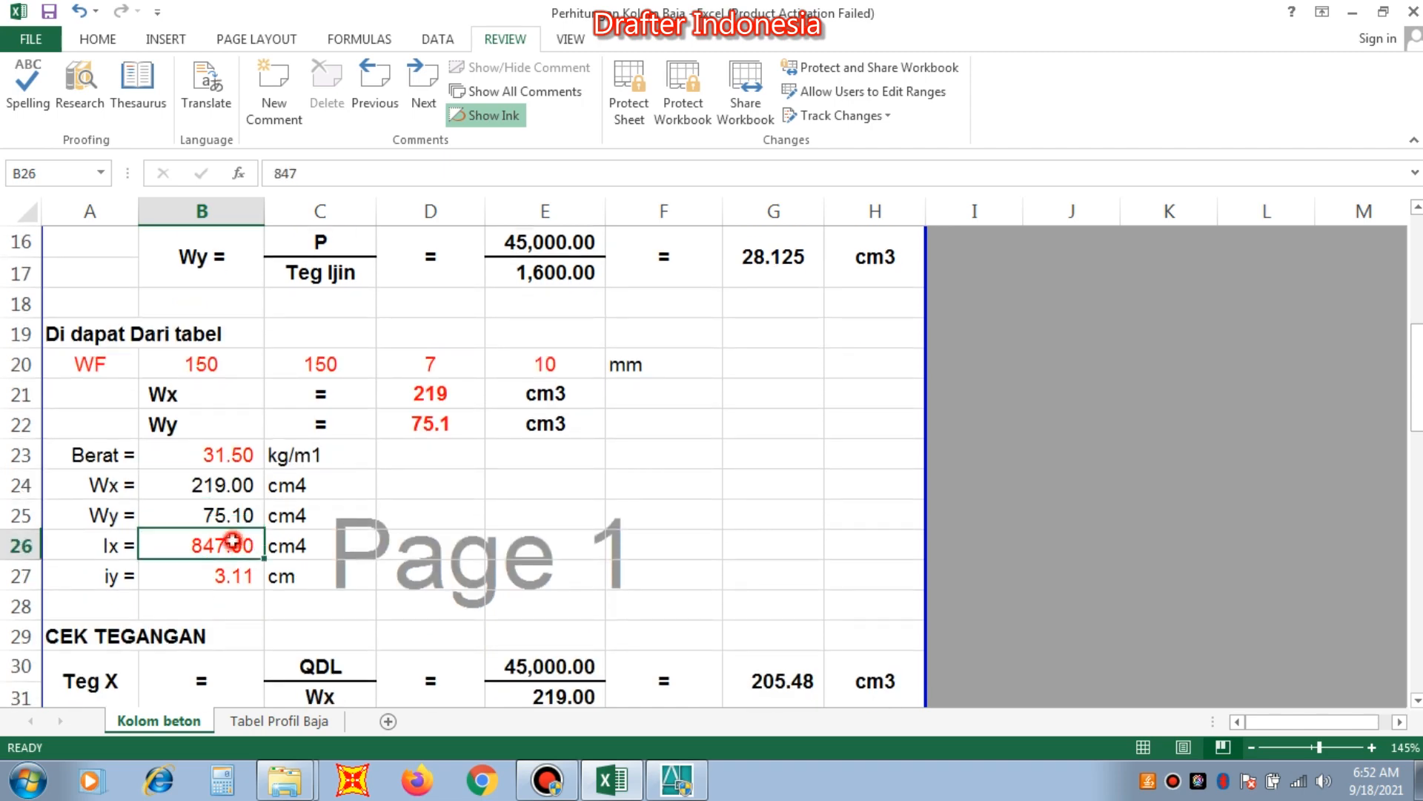
{"action": "left_click", "coordinate": [291, 723]}
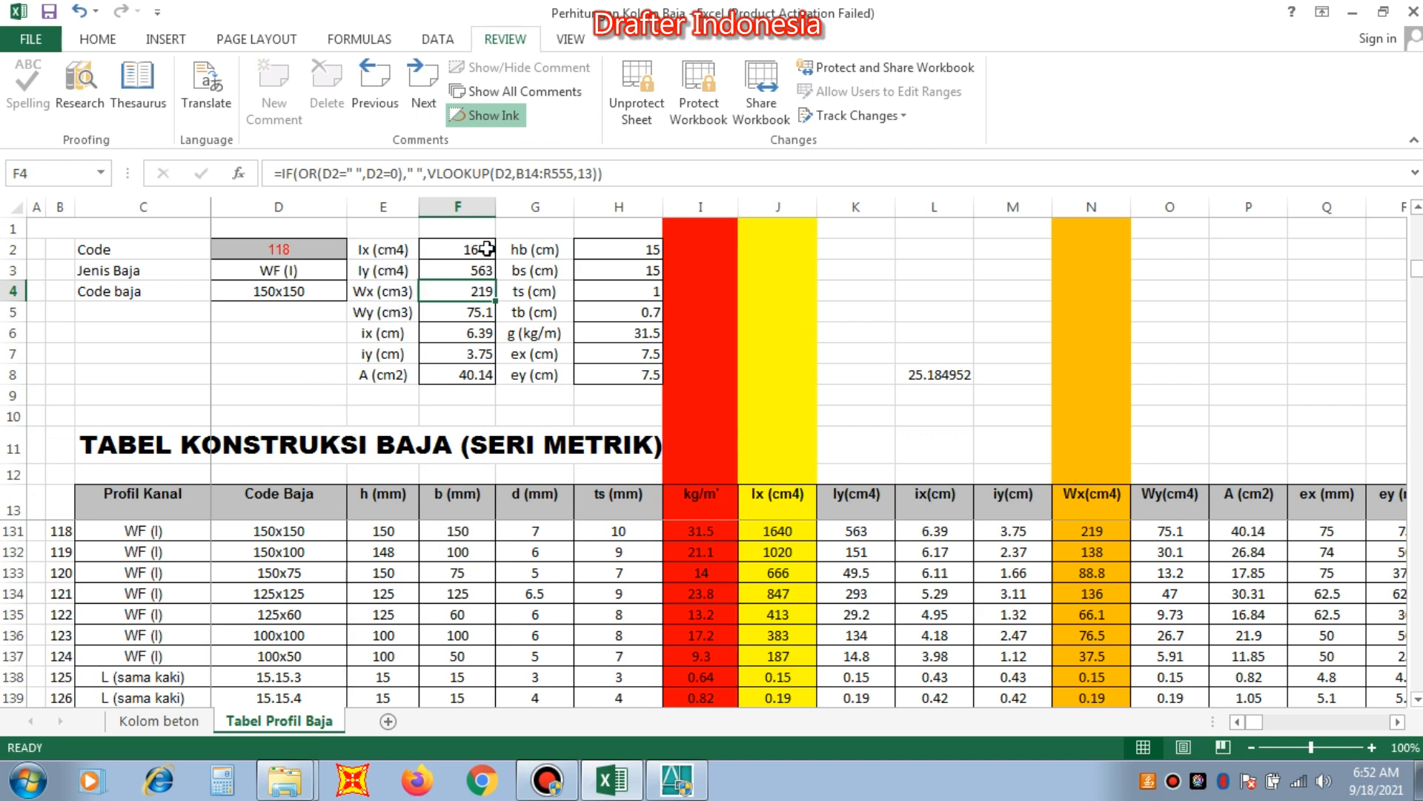
{"action": "left_click", "coordinate": [192, 719]}
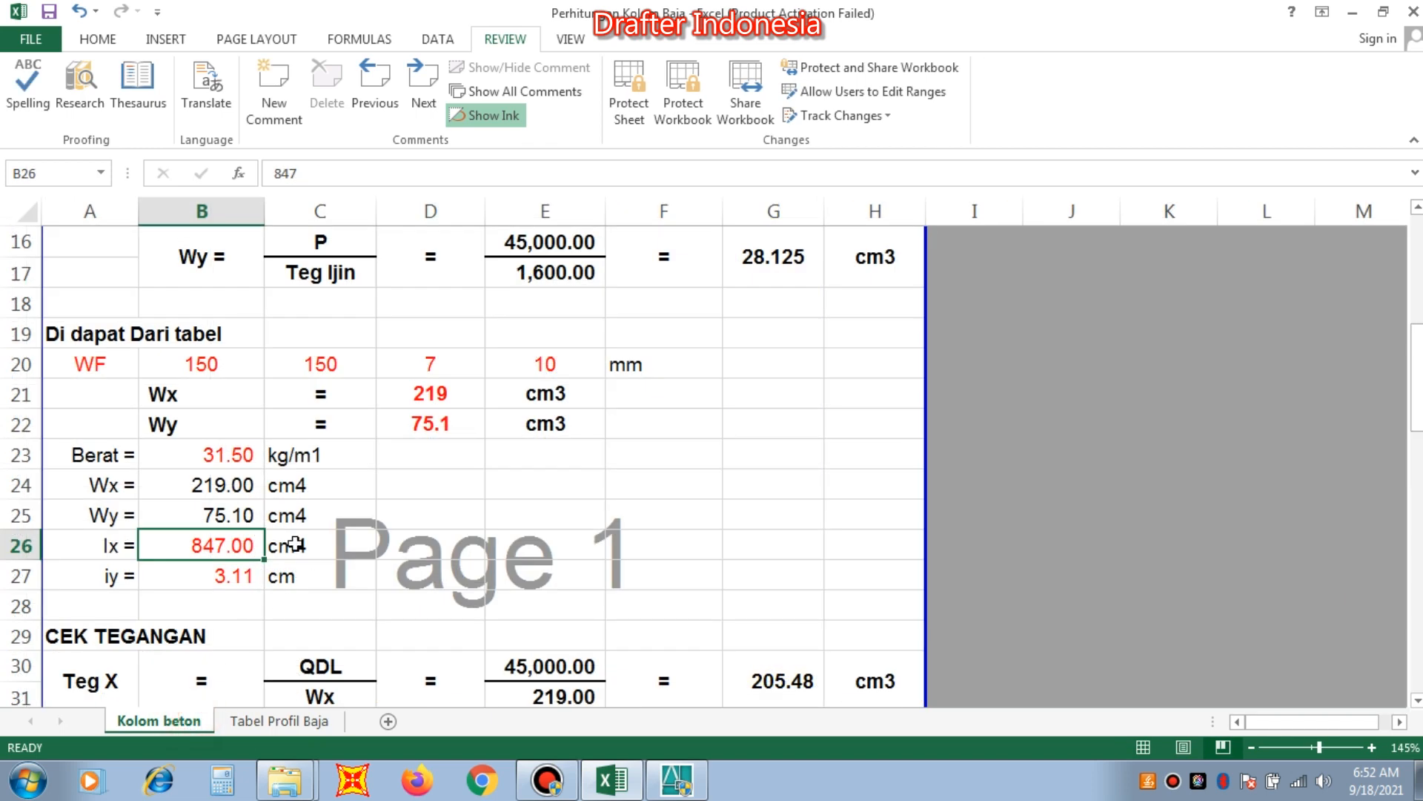
{"action": "type", "text": "16"}
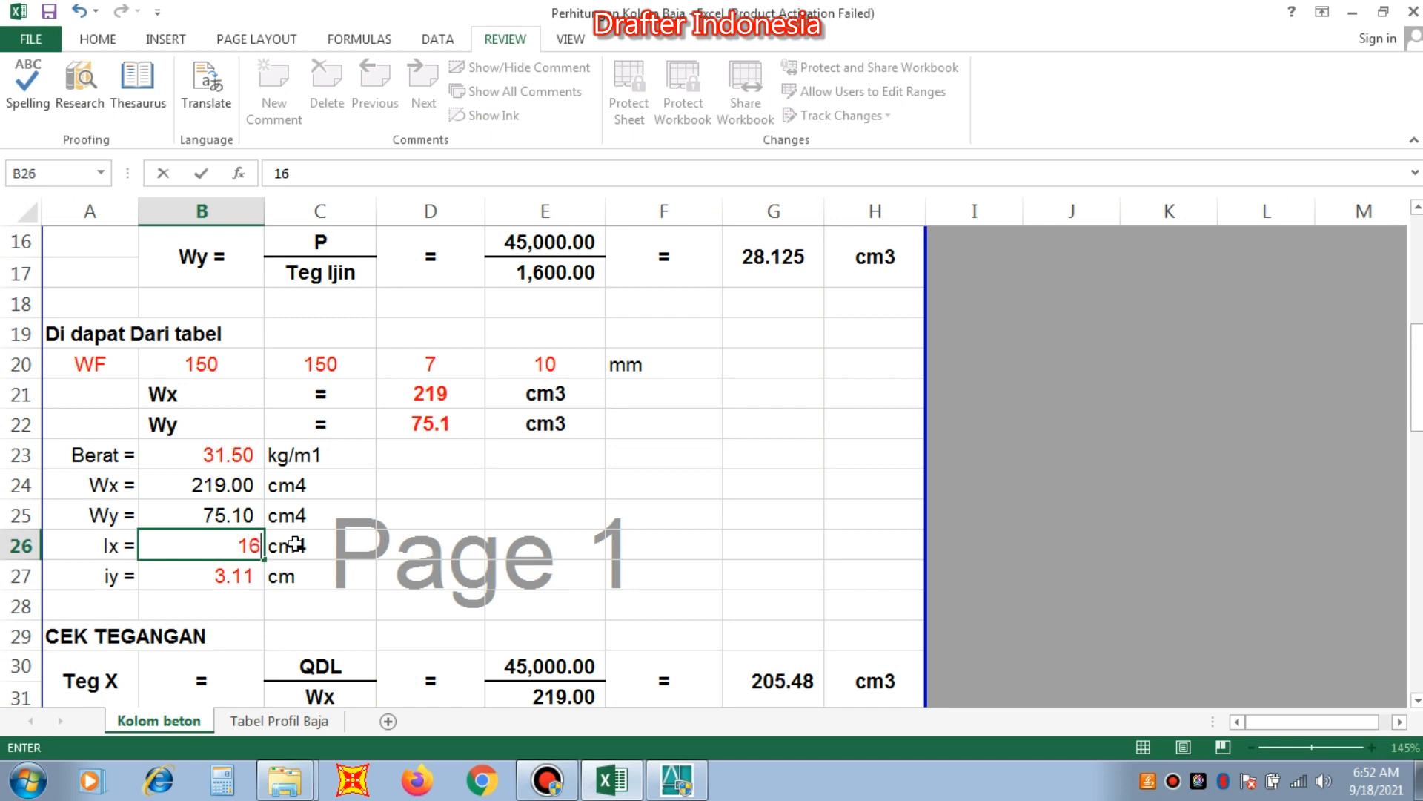
{"action": "type", "text": "40"}
{"action": "key", "text": "Return"}
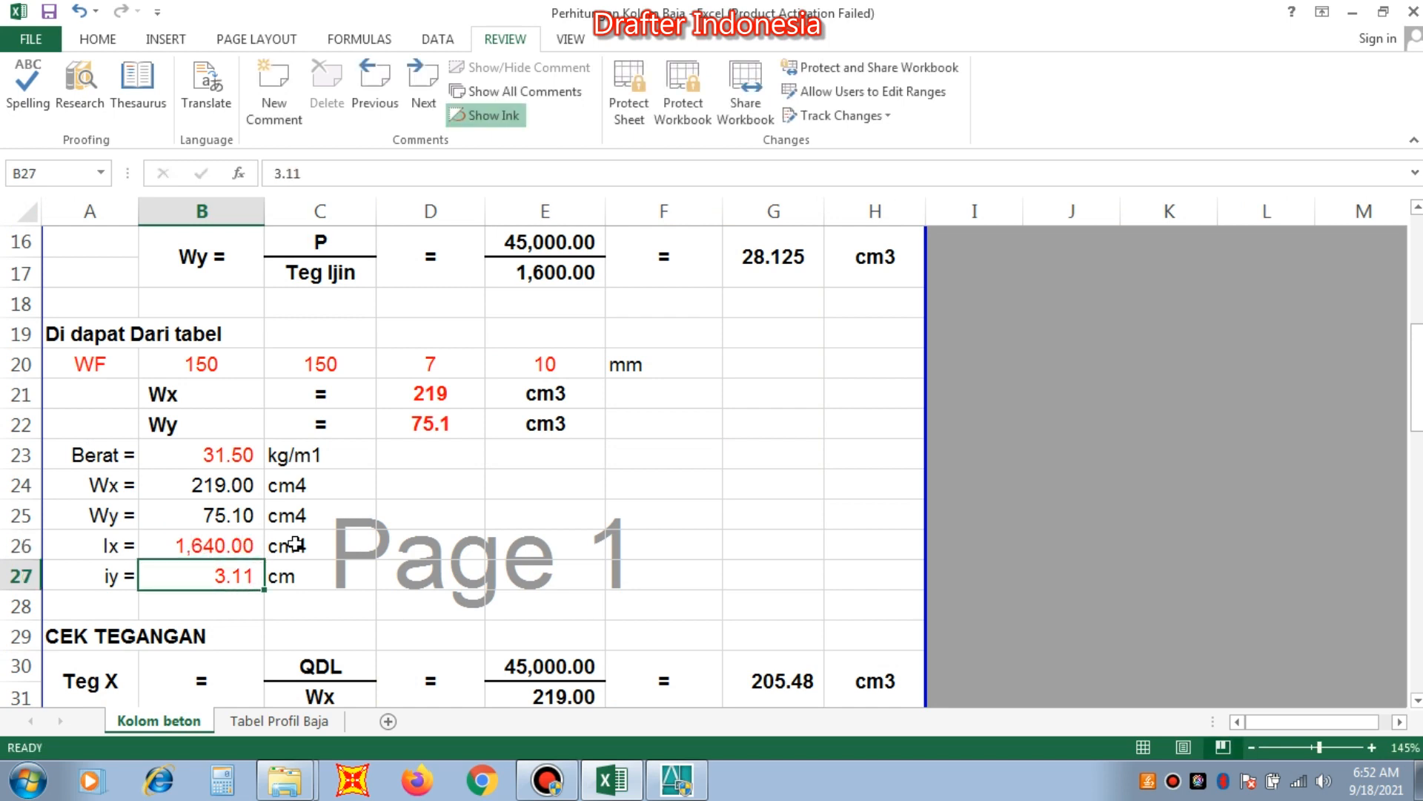
Look up the WF 150x150 radius of gyration in the profile table and set iy in Kolom beton to 3.75 cm.
{"action": "left_click", "coordinate": [252, 720]}
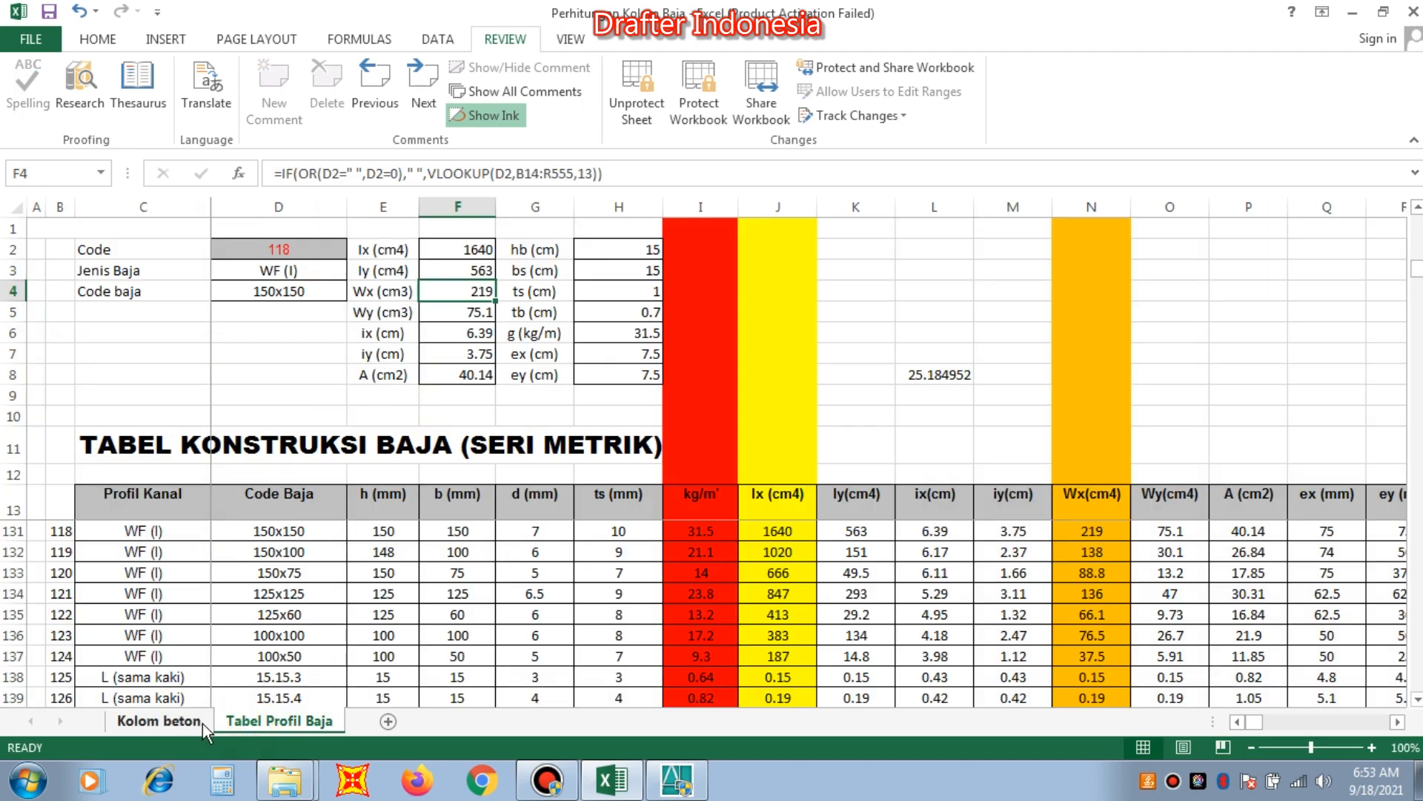
{"action": "left_click", "coordinate": [172, 721]}
{"action": "type", "text": "3"}
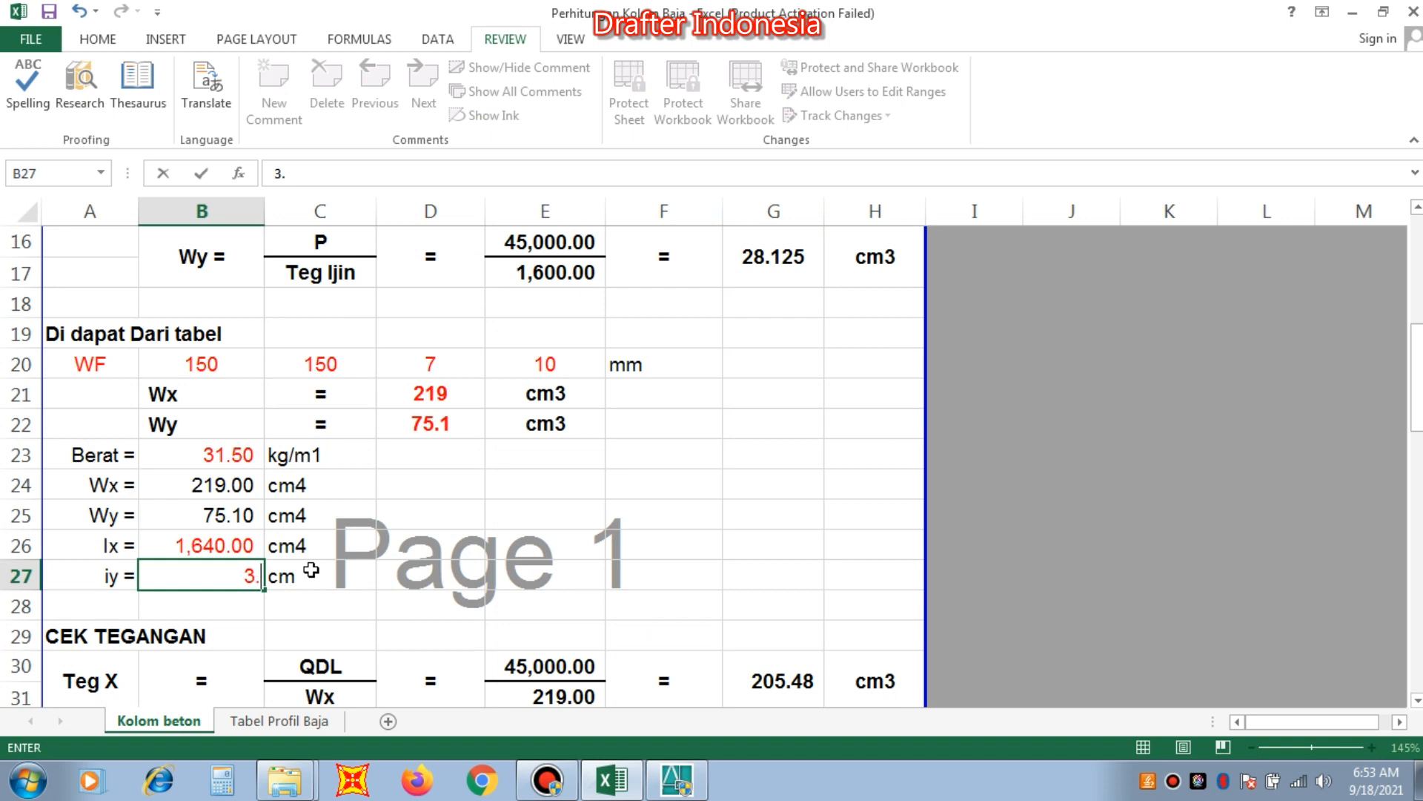
{"action": "type", "text": ".74"}
{"action": "key", "text": "BackSpace"}
{"action": "type", "text": "5"}
{"action": "key", "text": "Return"}
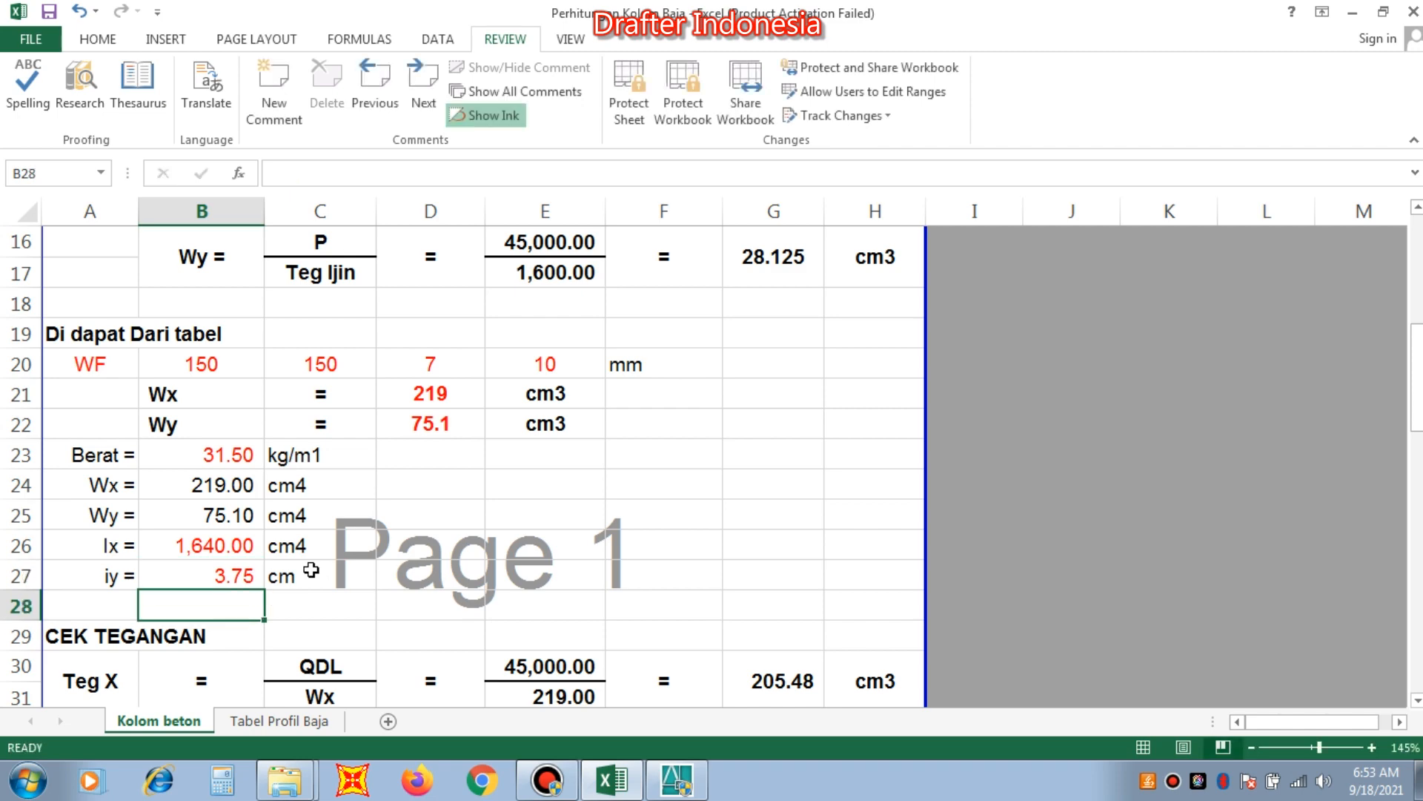
Review the stress, slenderness and deflection checks in Kolom beton for the WF 150x150 profile.
{"action": "scroll", "coordinate": [311, 570], "scroll_direction": "down", "scroll_amount": 4}
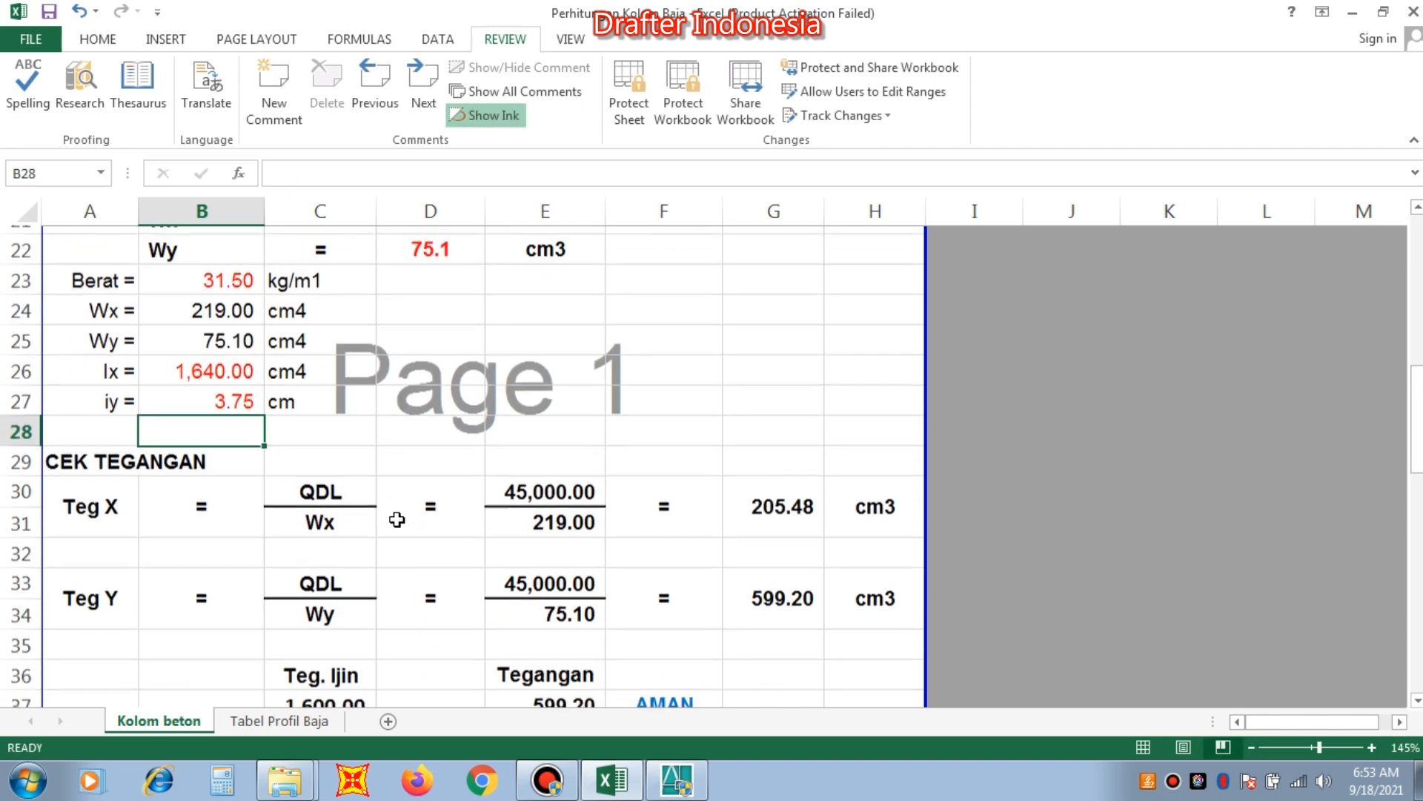
{"action": "scroll", "coordinate": [399, 517], "scroll_direction": "down", "scroll_amount": 1}
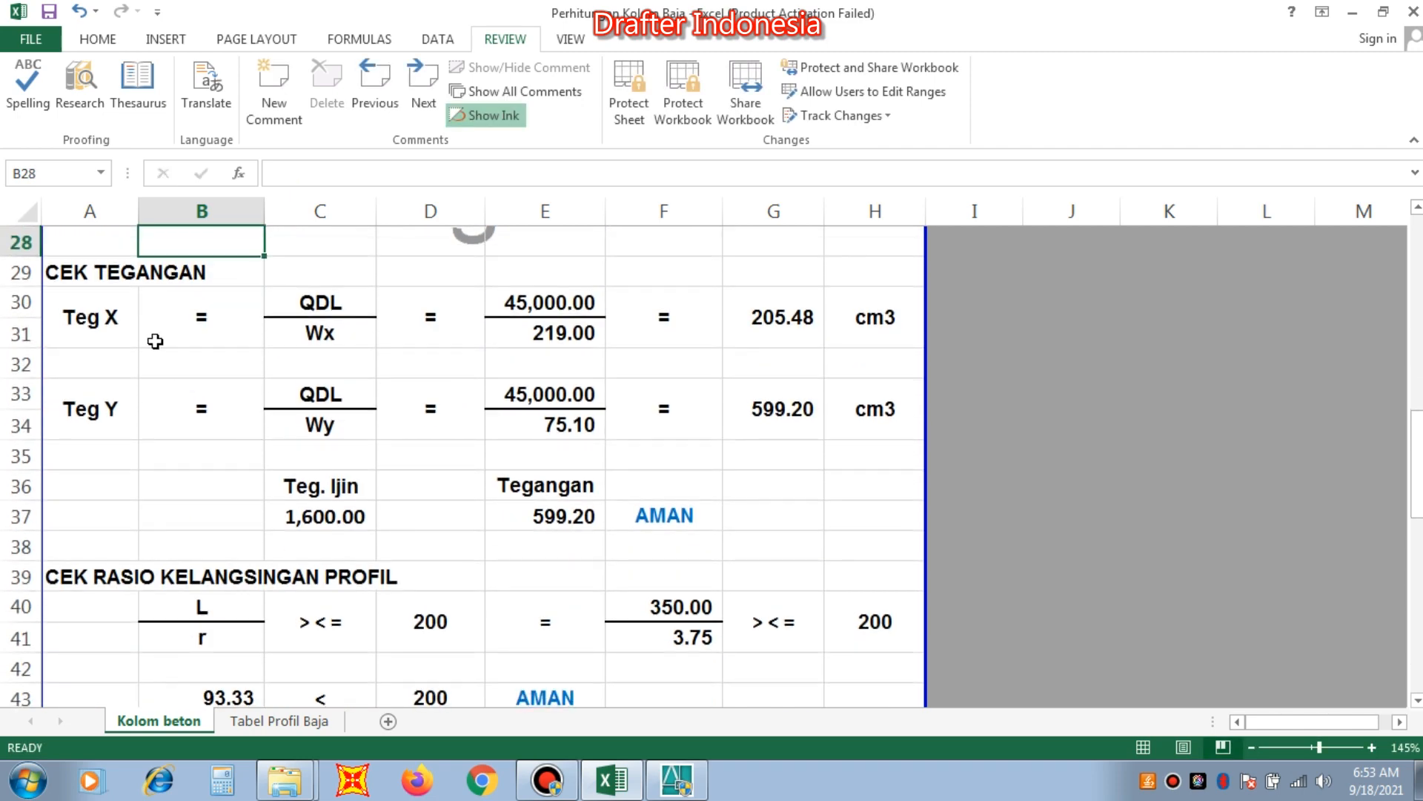
{"action": "scroll", "coordinate": [381, 467], "scroll_direction": "down", "scroll_amount": 1}
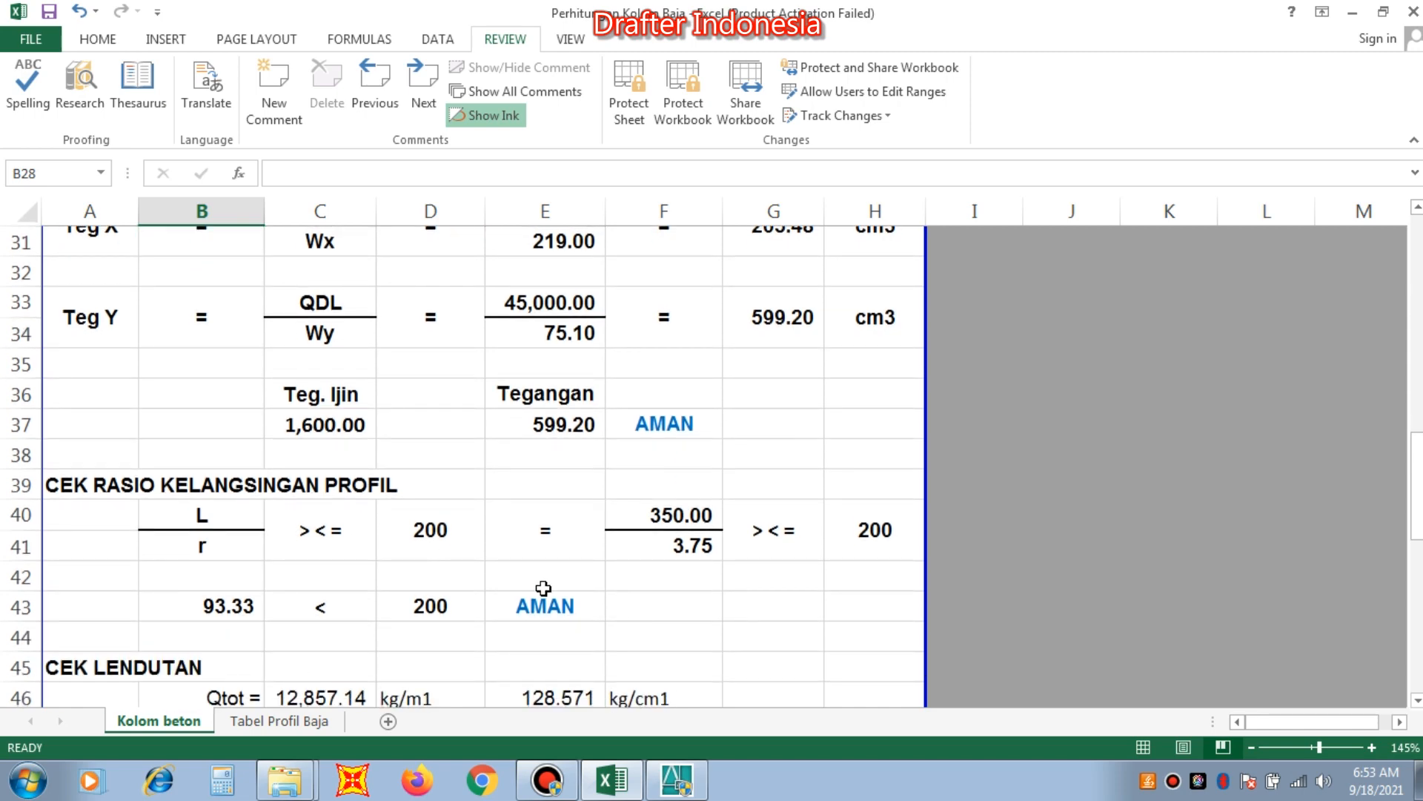
{"action": "scroll", "coordinate": [545, 591], "scroll_direction": "down", "scroll_amount": 1}
{"action": "scroll", "coordinate": [545, 591], "scroll_direction": "down", "scroll_amount": 3}
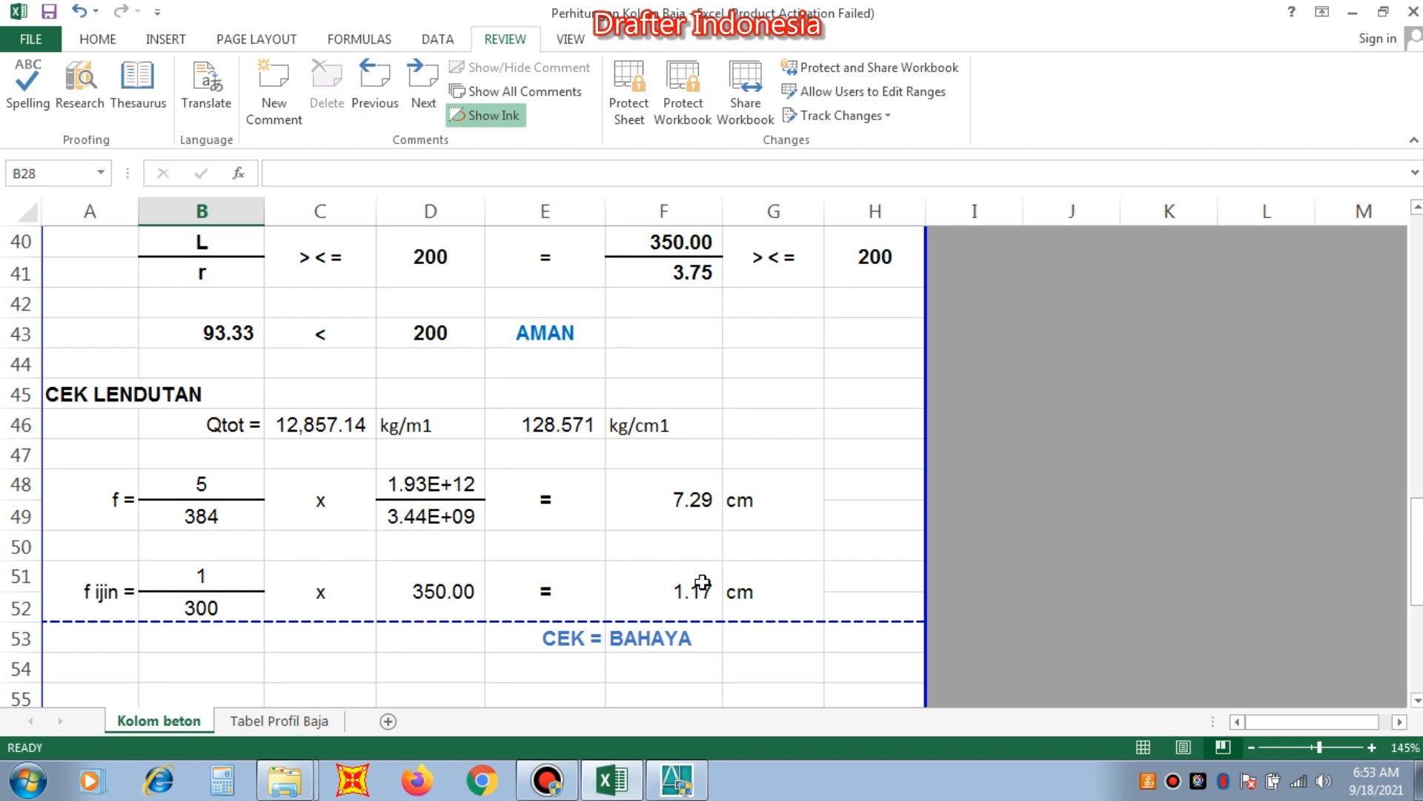
{"action": "scroll", "coordinate": [375, 515], "scroll_direction": "up", "scroll_amount": 8}
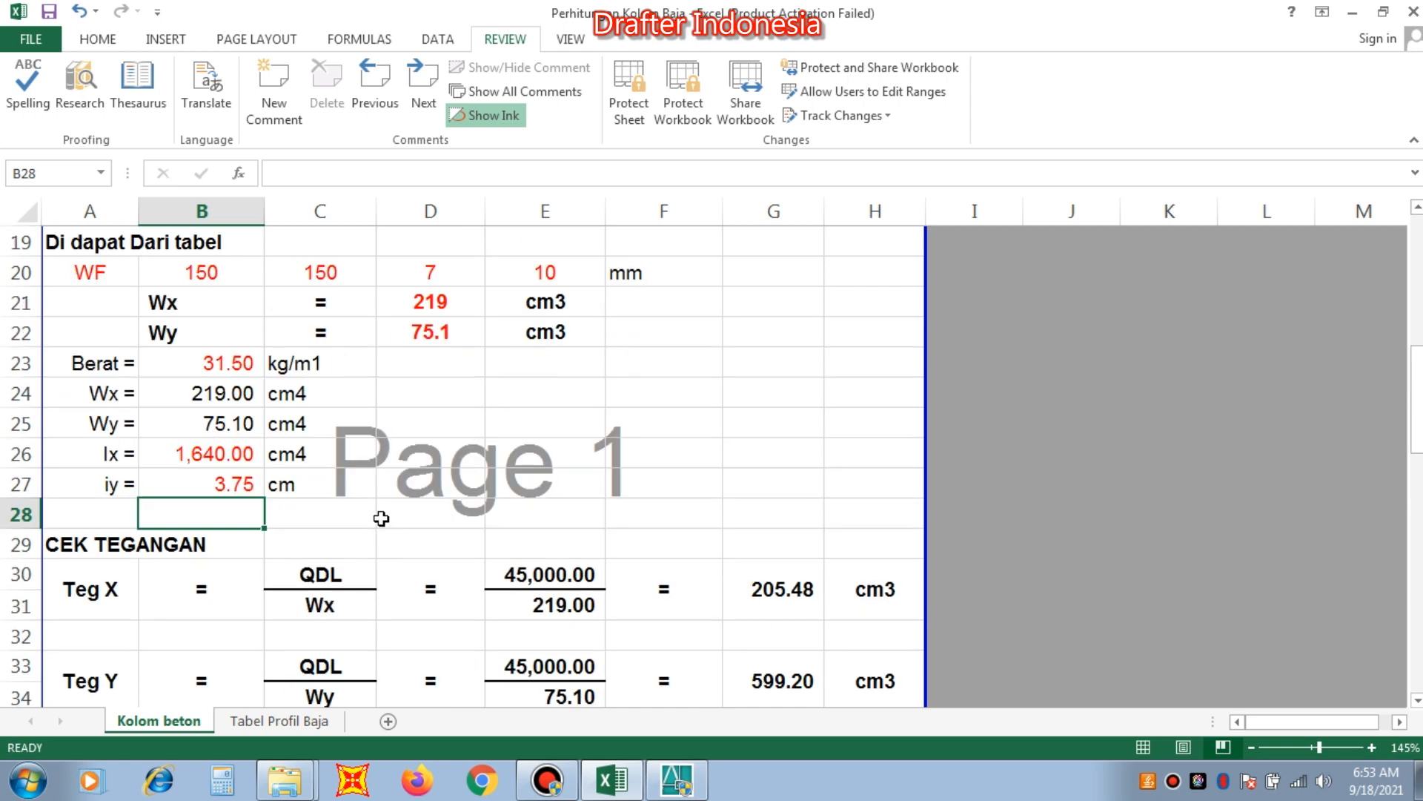
Find a larger profile in Tabel Profil Baja and highlight the row of WF 200x200 with code 111.
{"action": "left_click", "coordinate": [205, 371]}
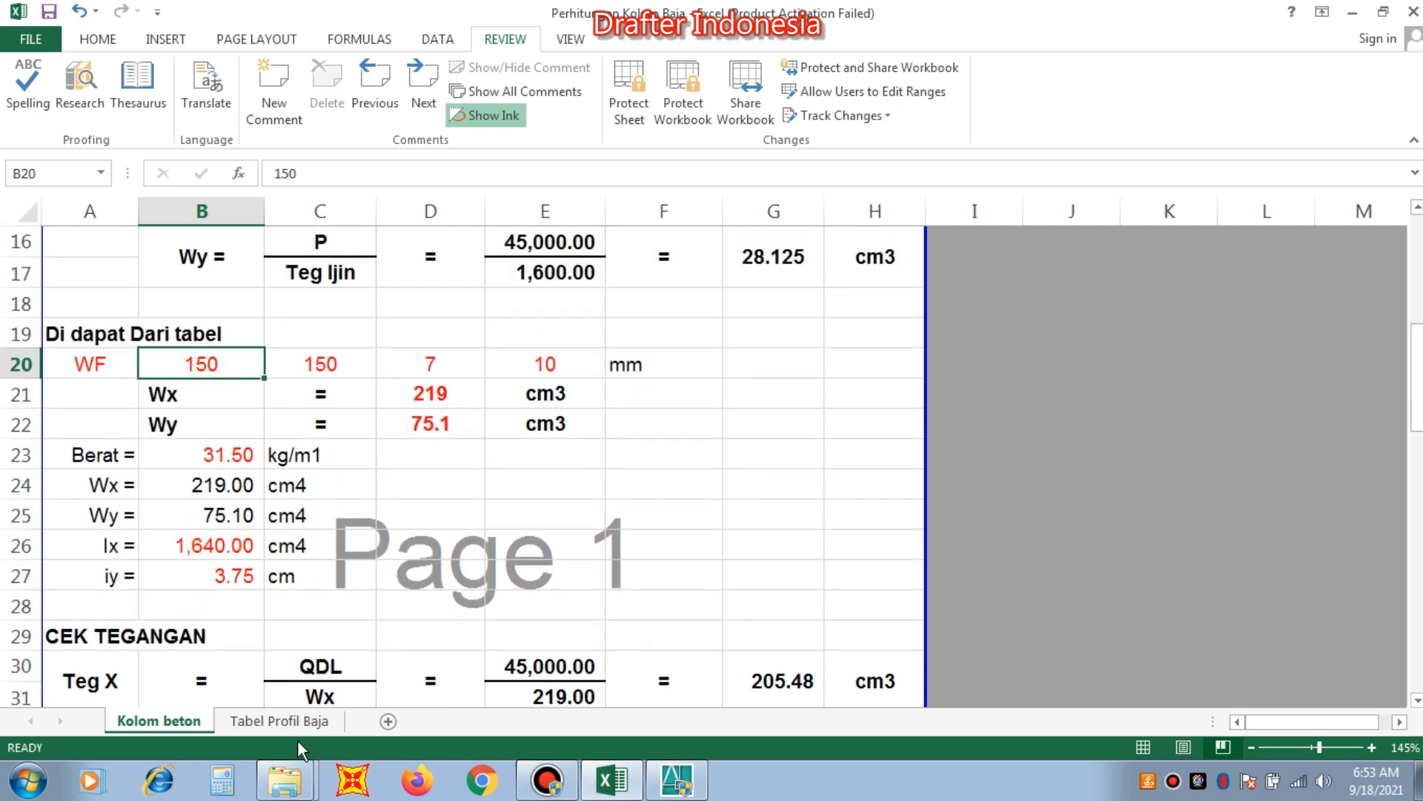
{"action": "left_click", "coordinate": [279, 720]}
{"action": "scroll", "coordinate": [282, 592], "scroll_direction": "up", "scroll_amount": 5}
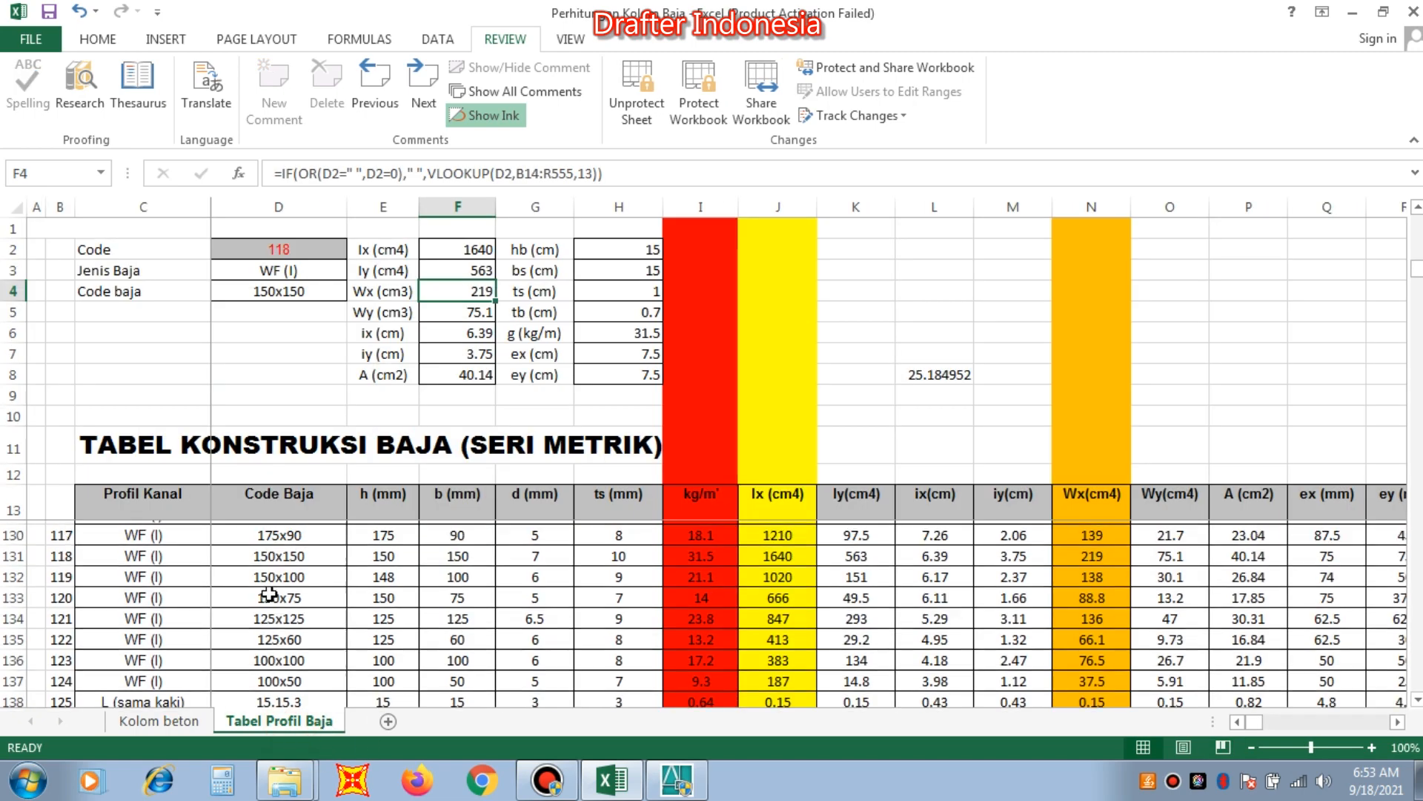
{"action": "scroll", "coordinate": [281, 592], "scroll_direction": "down", "scroll_amount": 5}
{"action": "scroll", "coordinate": [310, 619], "scroll_direction": "up", "scroll_amount": 2}
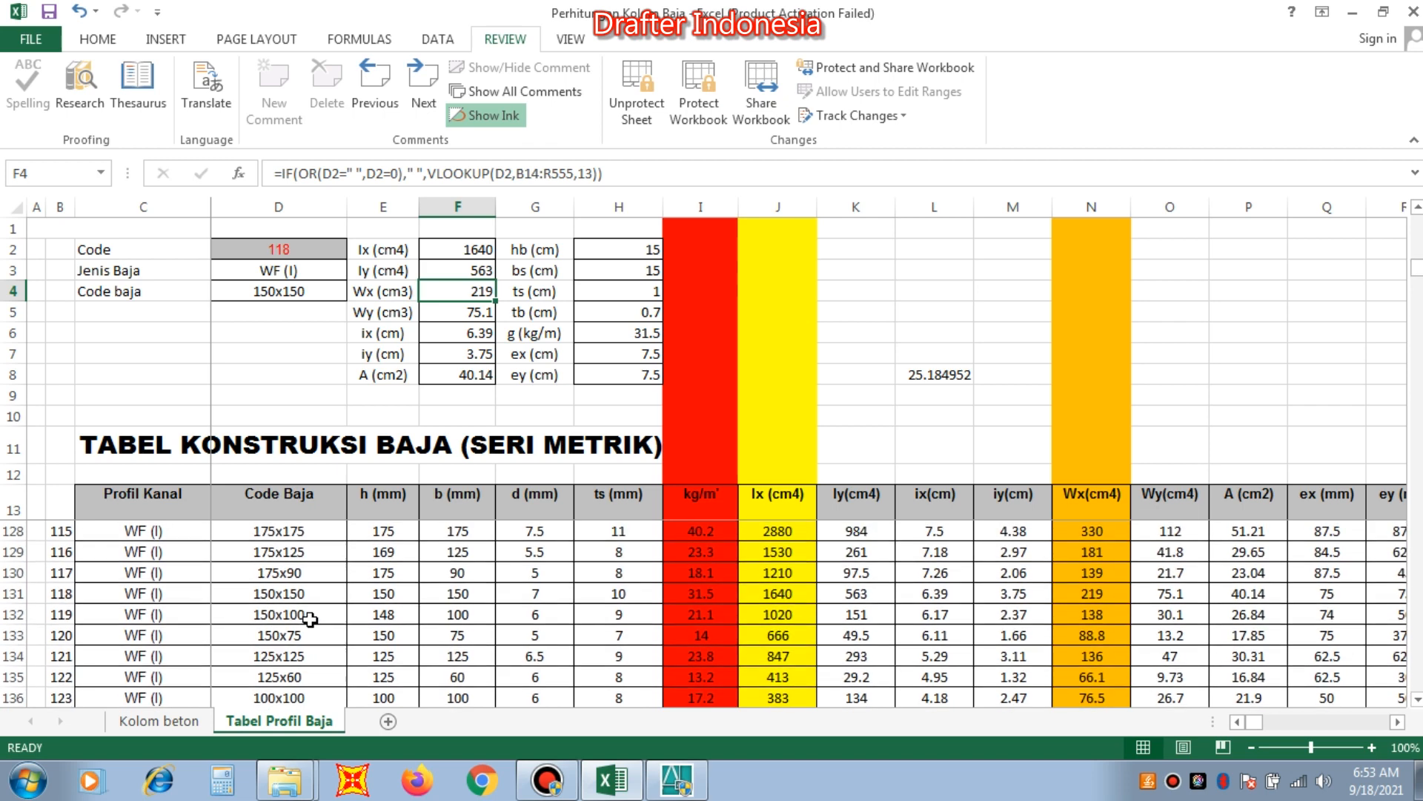
{"action": "scroll", "coordinate": [323, 574], "scroll_direction": "up", "scroll_amount": 1}
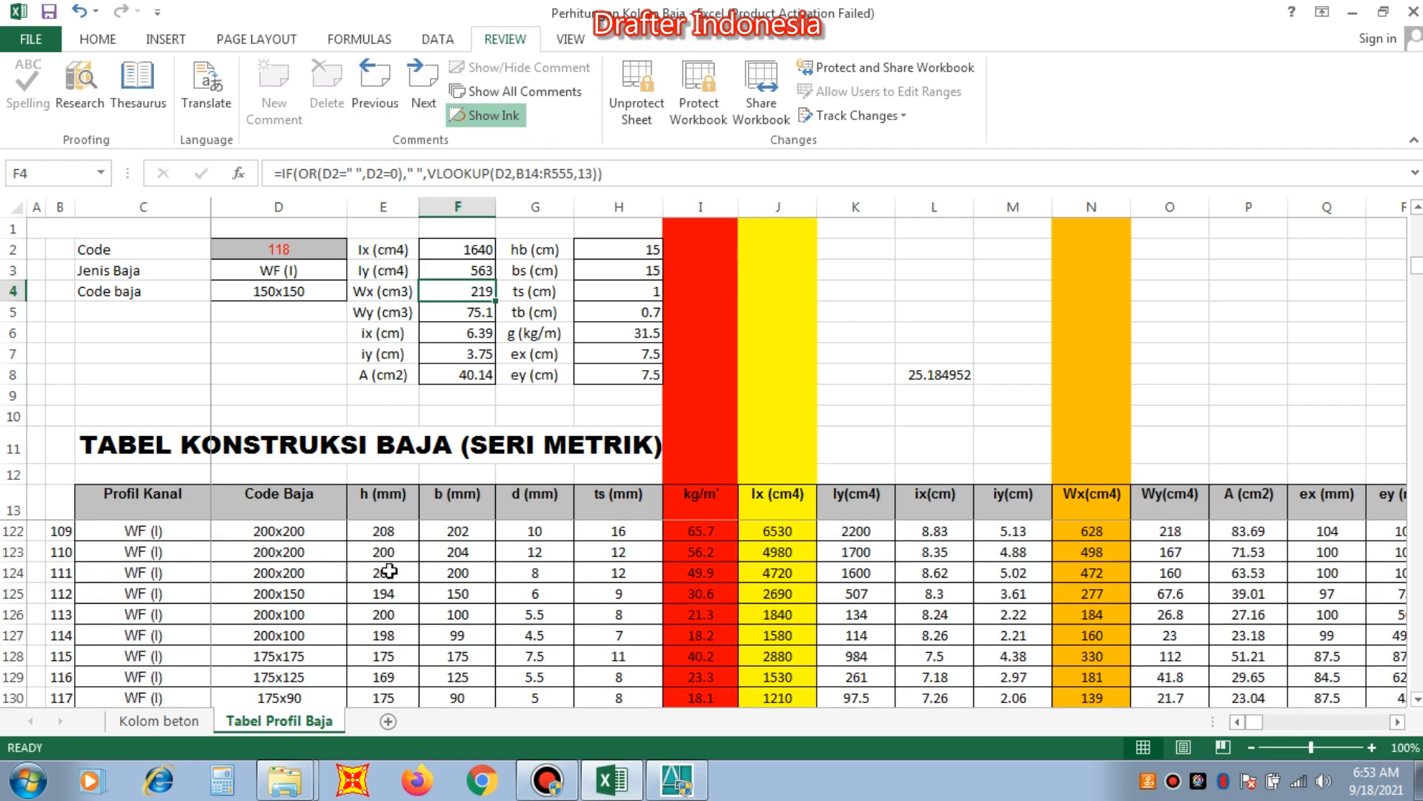
{"action": "left_click", "coordinate": [13, 572]}
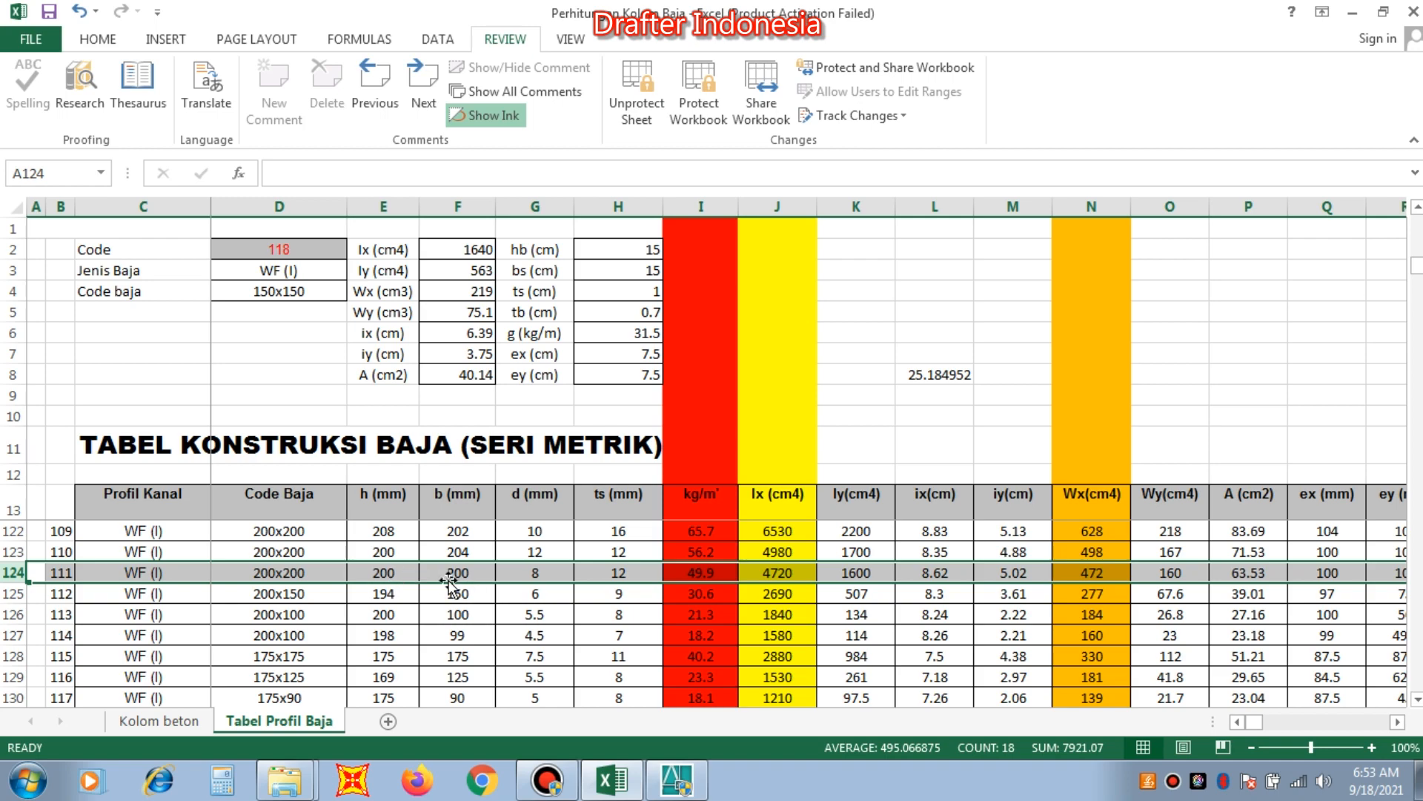
Set the WF profile dimensions in row 20 of Kolom beton to 200, 200, 8 and 12 mm.
{"action": "left_click", "coordinate": [174, 722]}
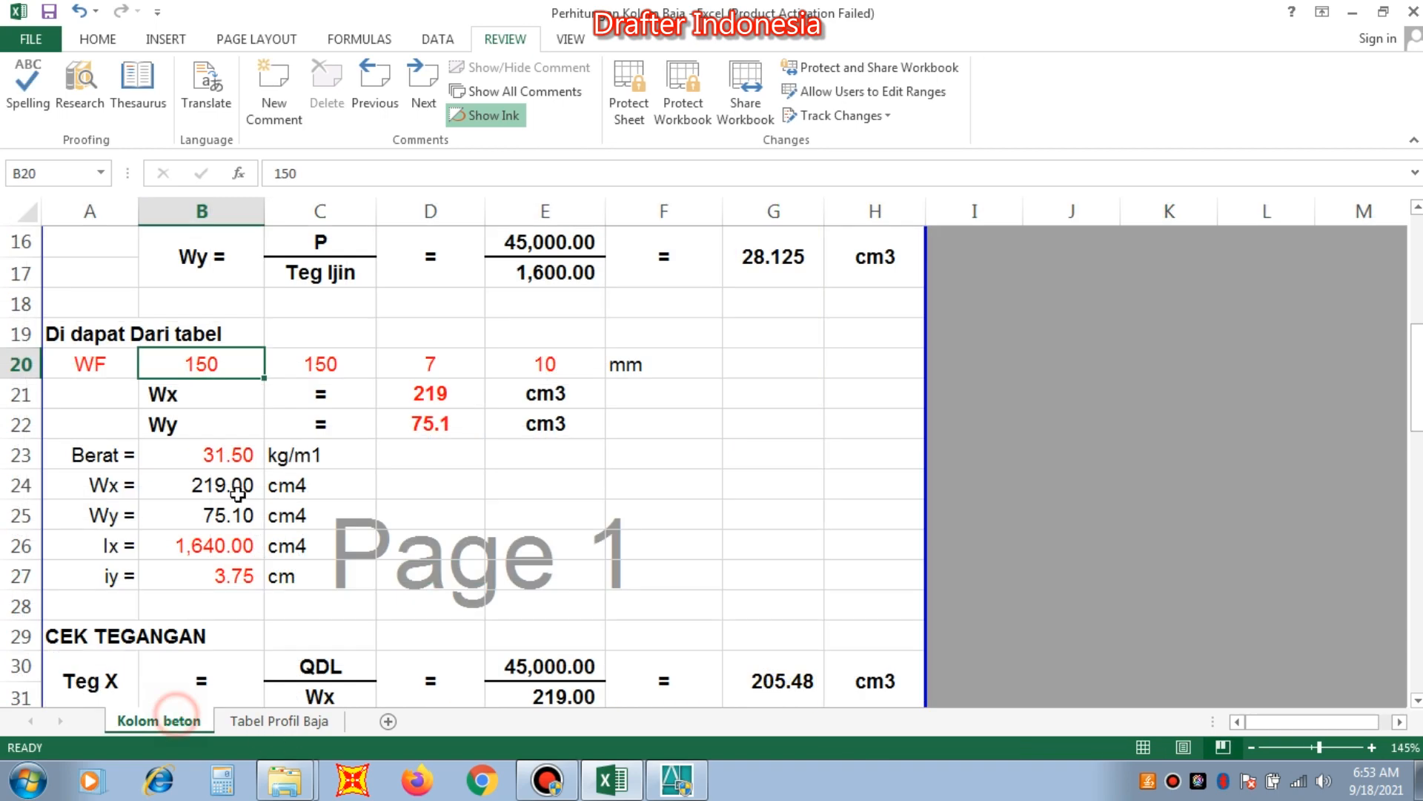
{"action": "type", "text": "200"}
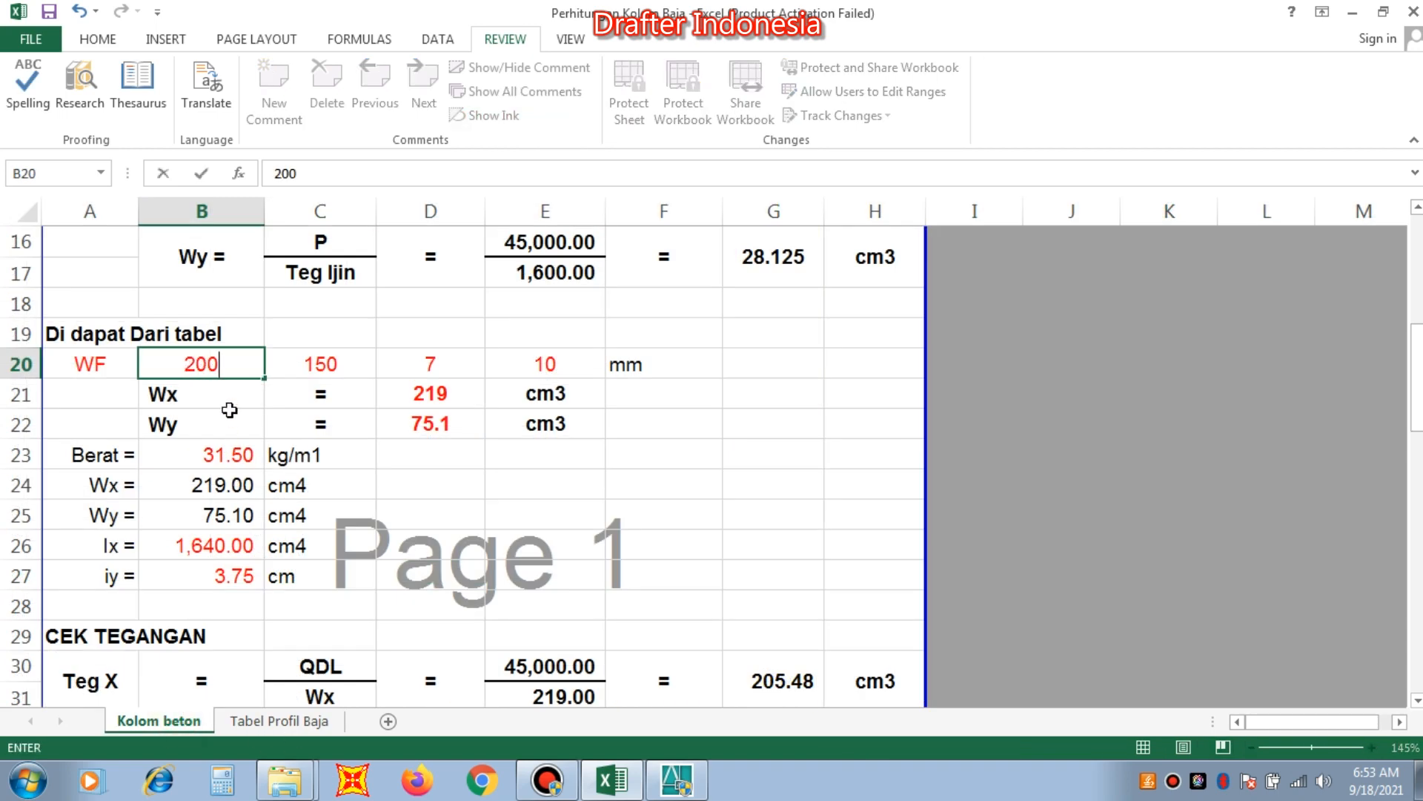
{"action": "key", "text": "Tab"}
{"action": "type", "text": "200"}
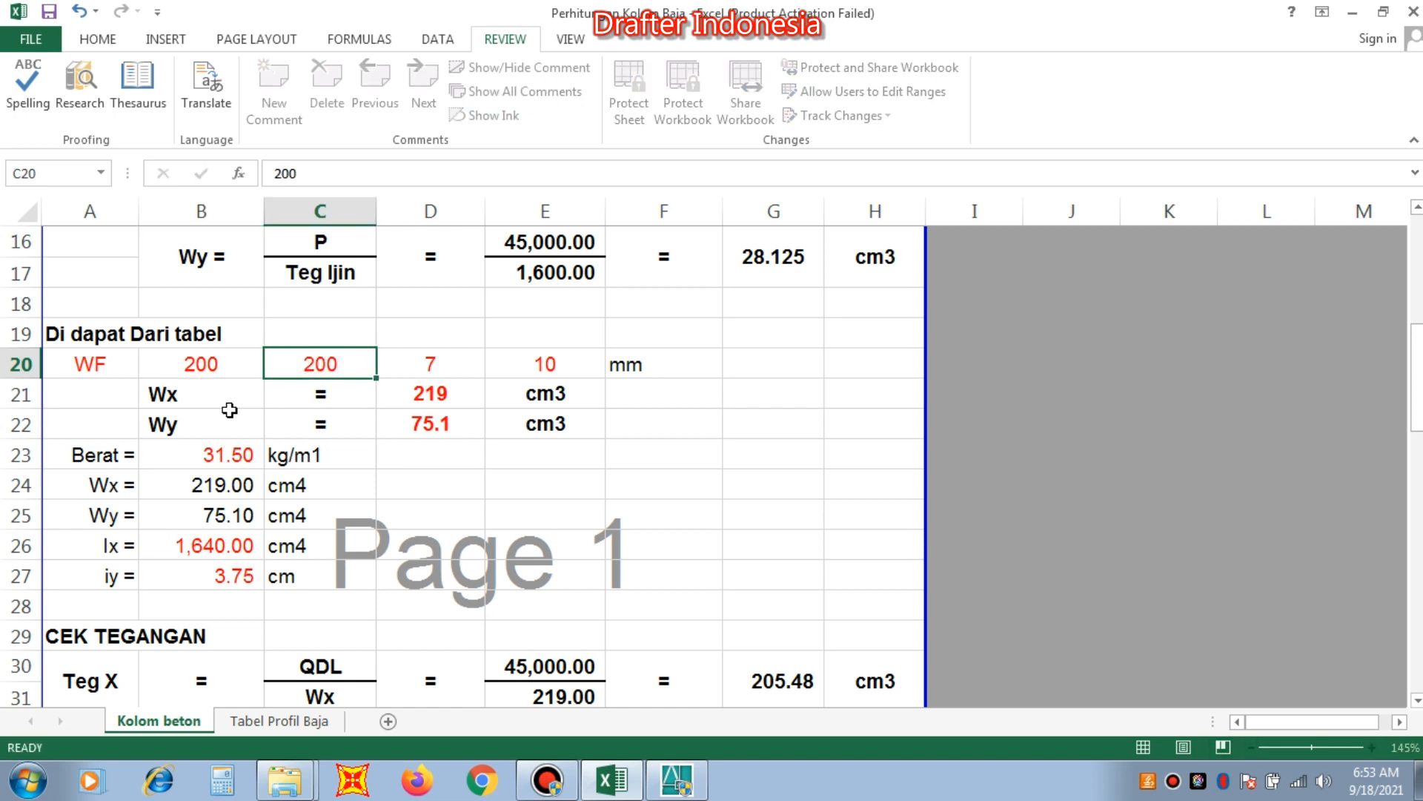
{"action": "key", "text": "Tab"}
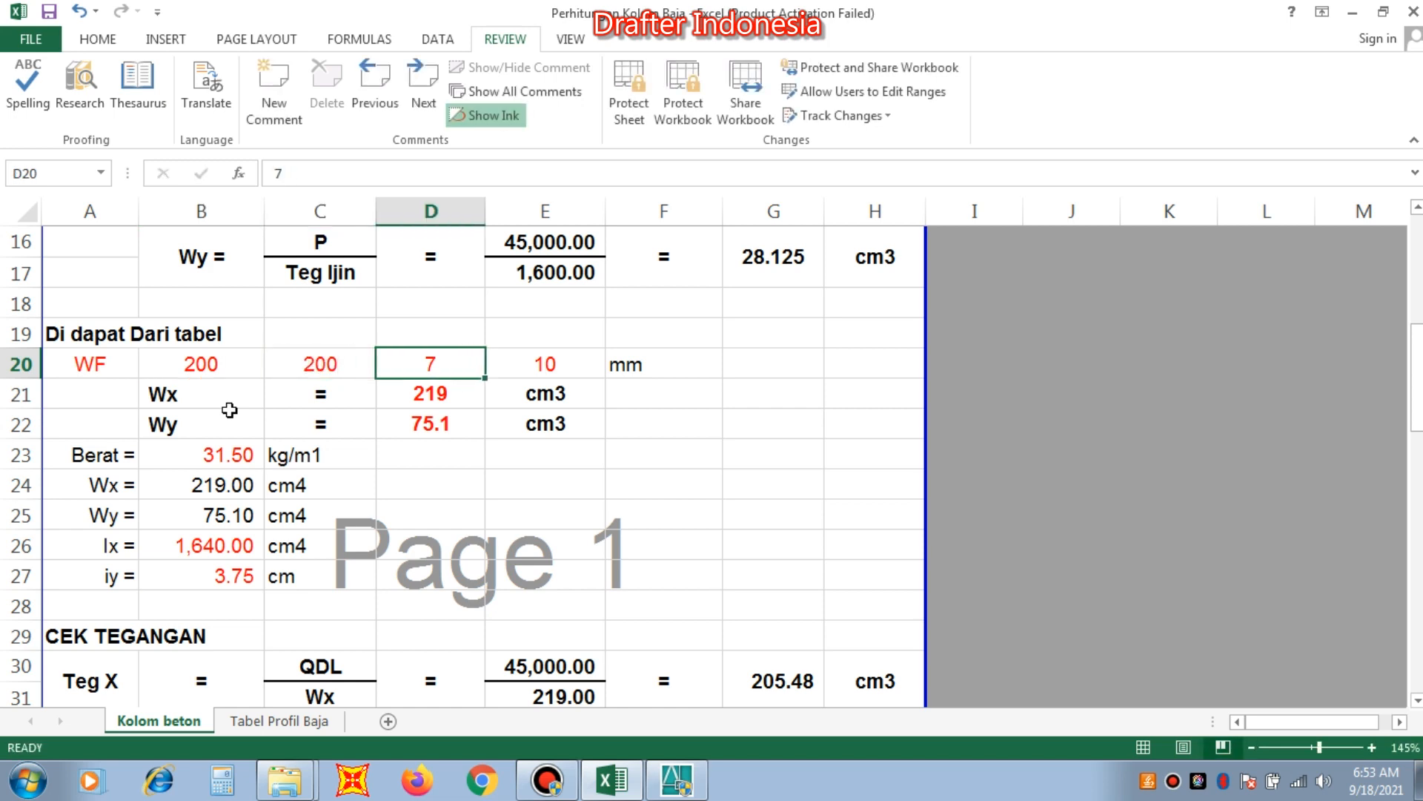
{"action": "type", "text": "8"}
{"action": "key", "text": "Tab"}
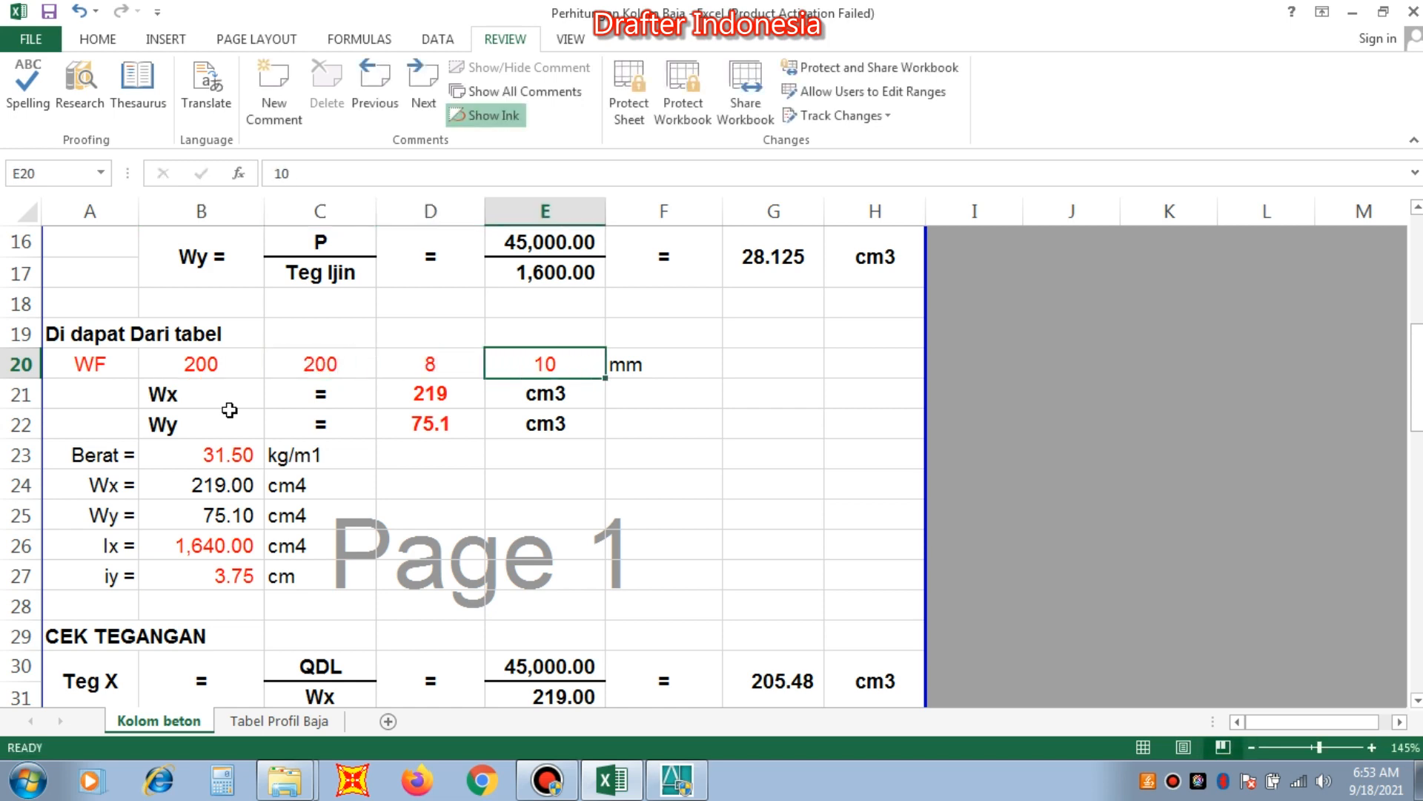
{"action": "type", "text": "12"}
{"action": "key", "text": "Return"}
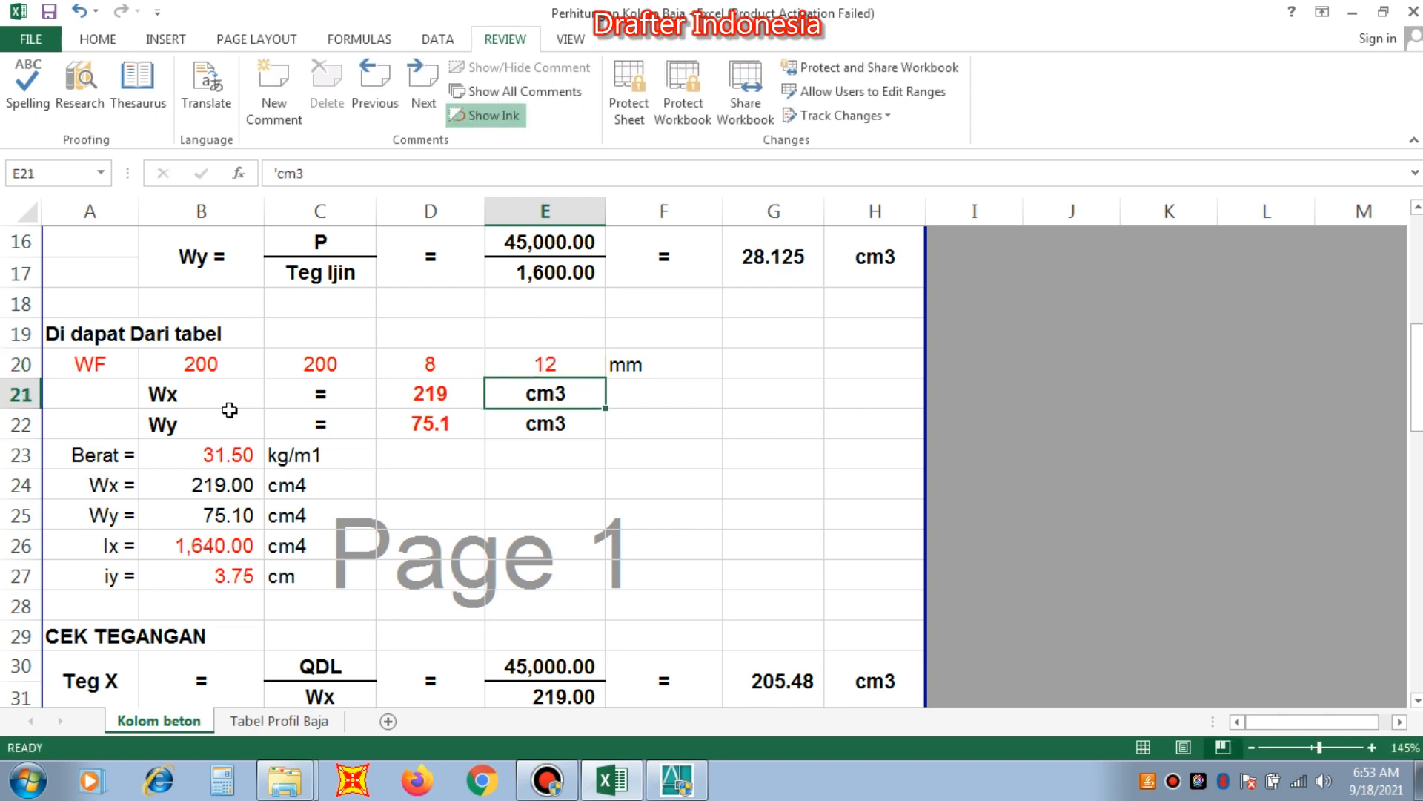
Set the profile lookup Code in Tabel Profil Baja to 111 for the WF 200x200 profile.
{"action": "key", "text": "Left"}
{"action": "scroll", "coordinate": [581, 440], "scroll_direction": "up", "scroll_amount": 4}
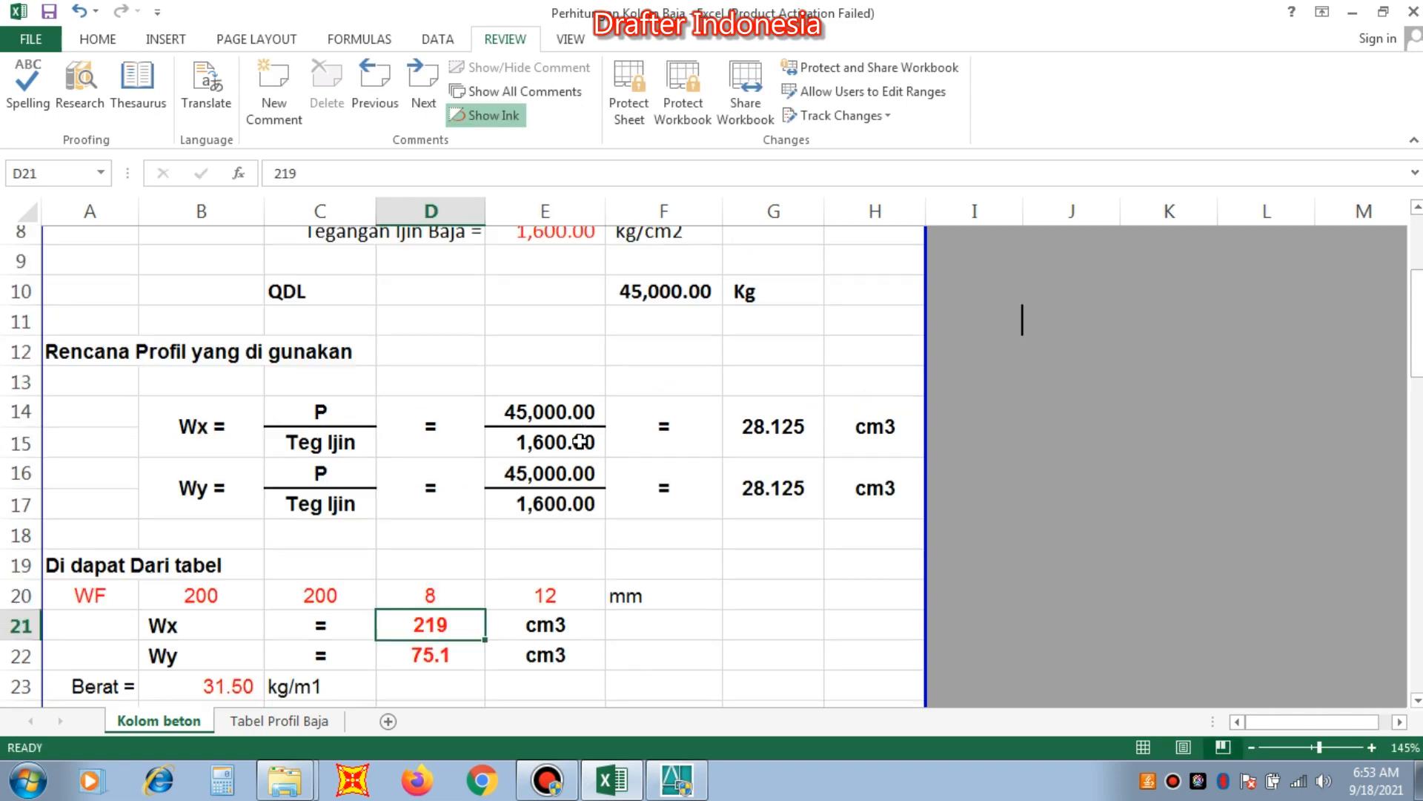
{"action": "scroll", "coordinate": [516, 310], "scroll_direction": "down", "scroll_amount": 3}
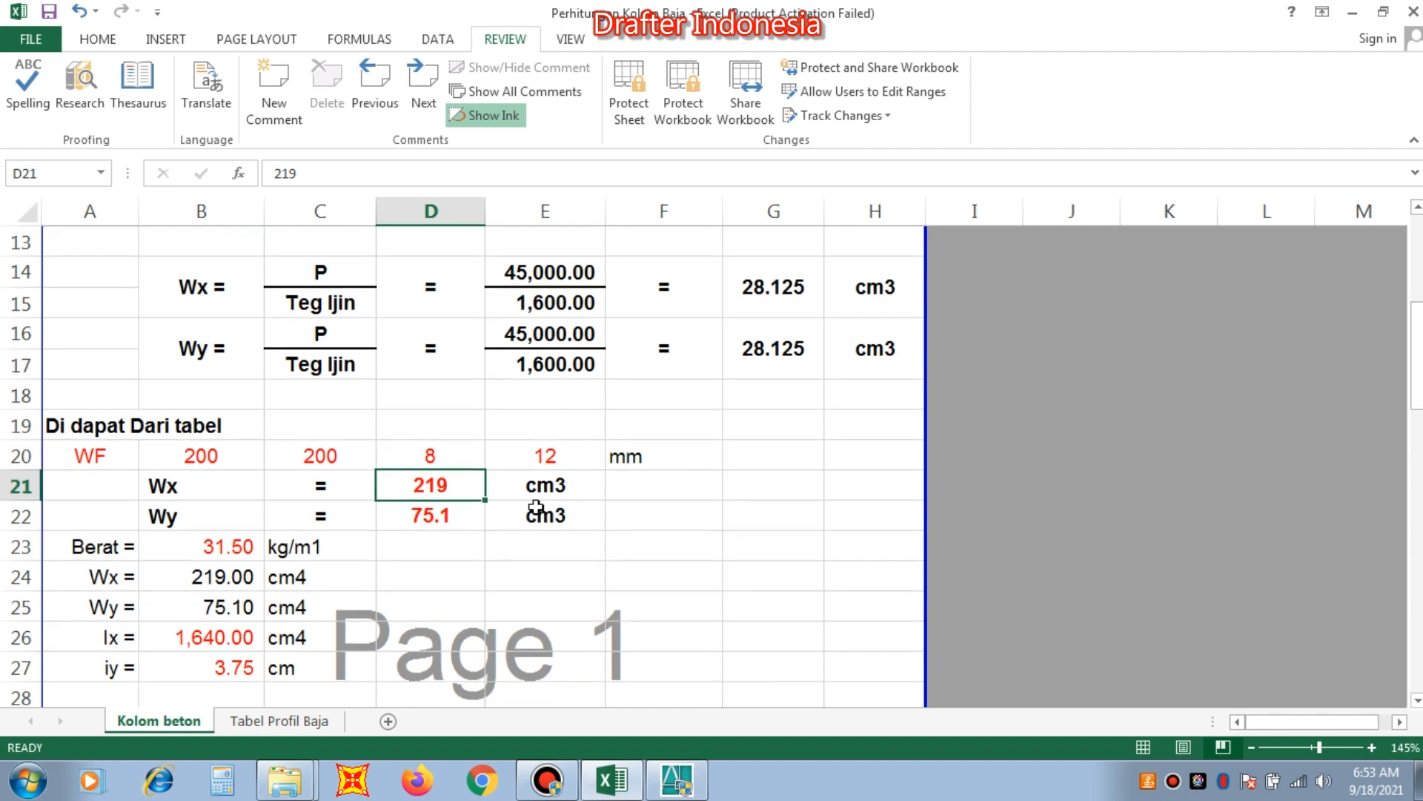
{"action": "left_click", "coordinate": [300, 722]}
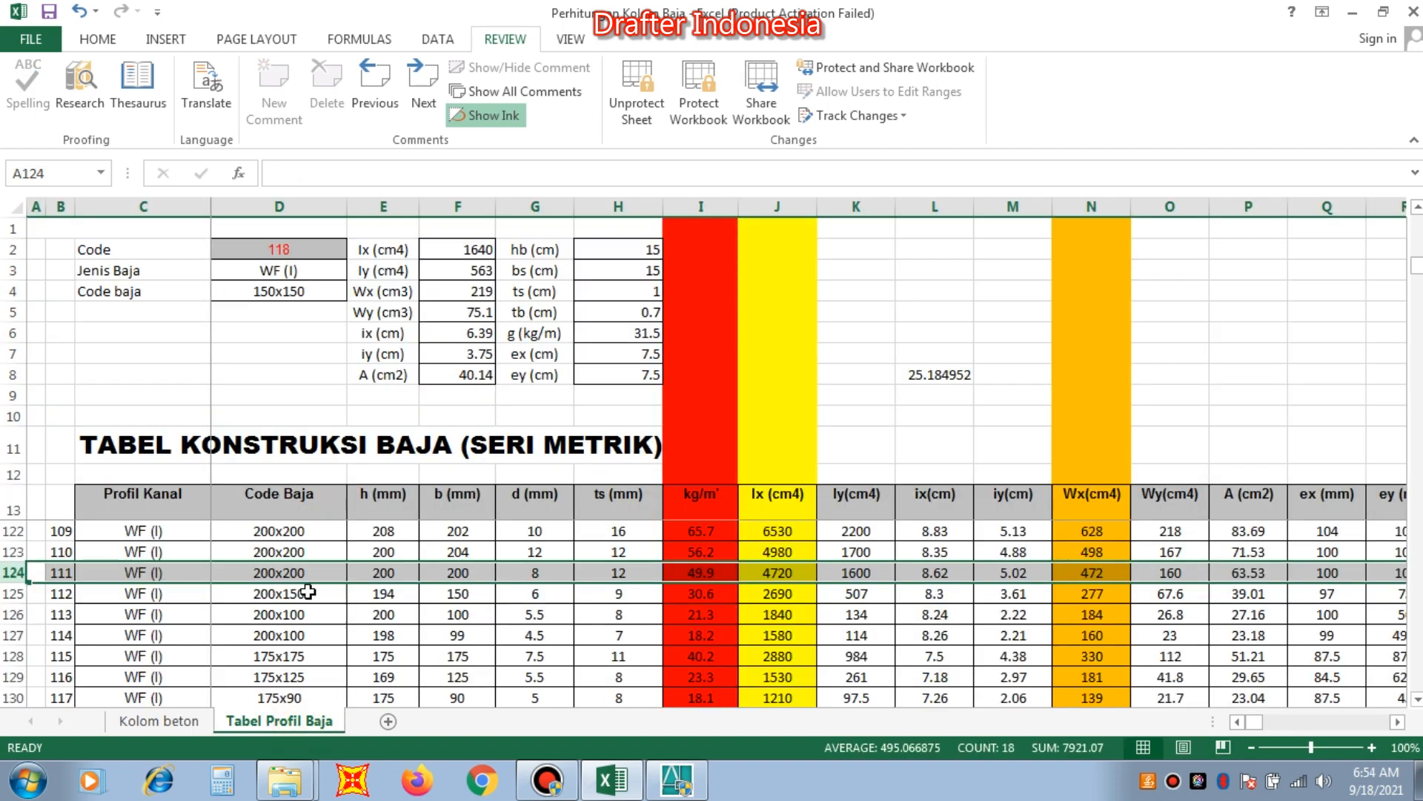
{"action": "left_click", "coordinate": [279, 248]}
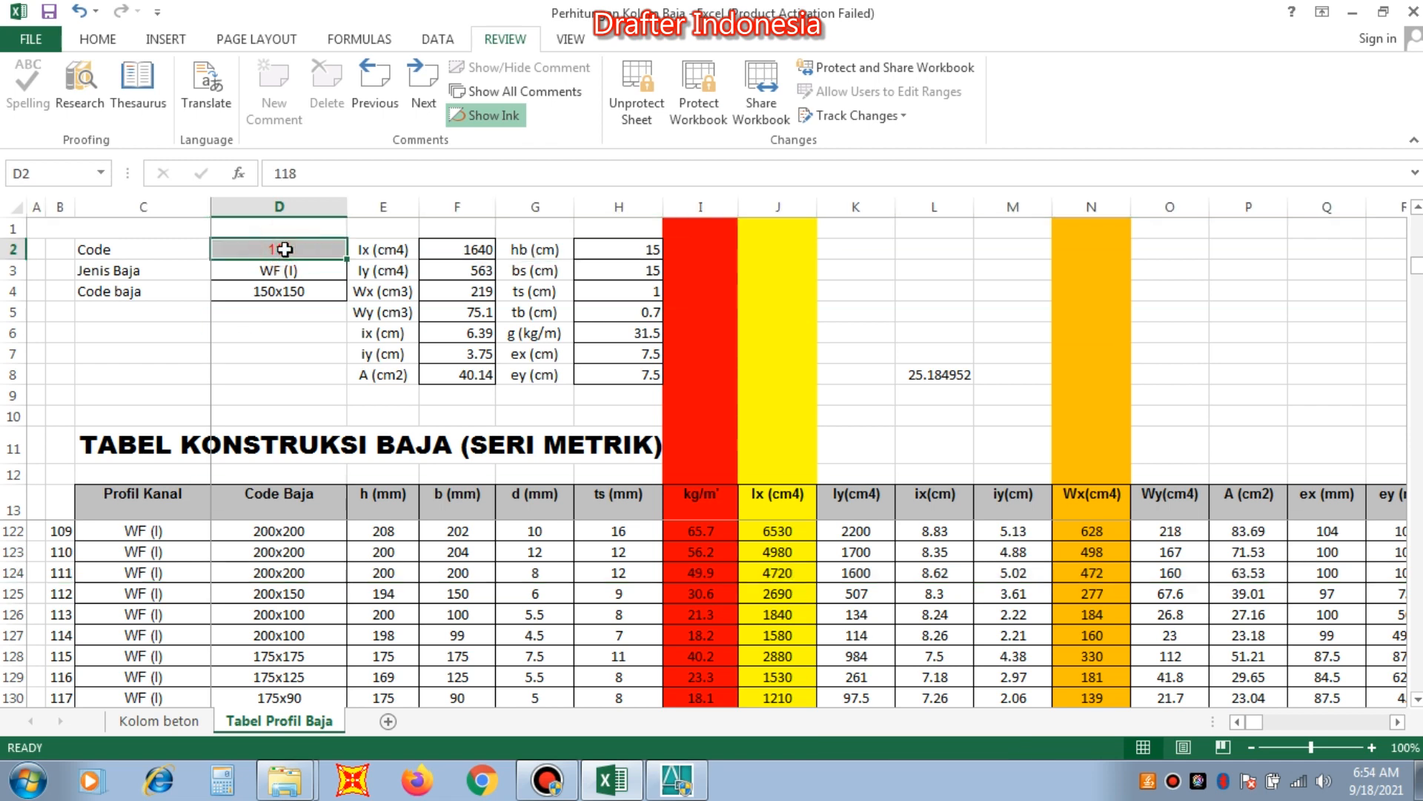
{"action": "type", "text": "111"}
{"action": "key", "text": "Return"}
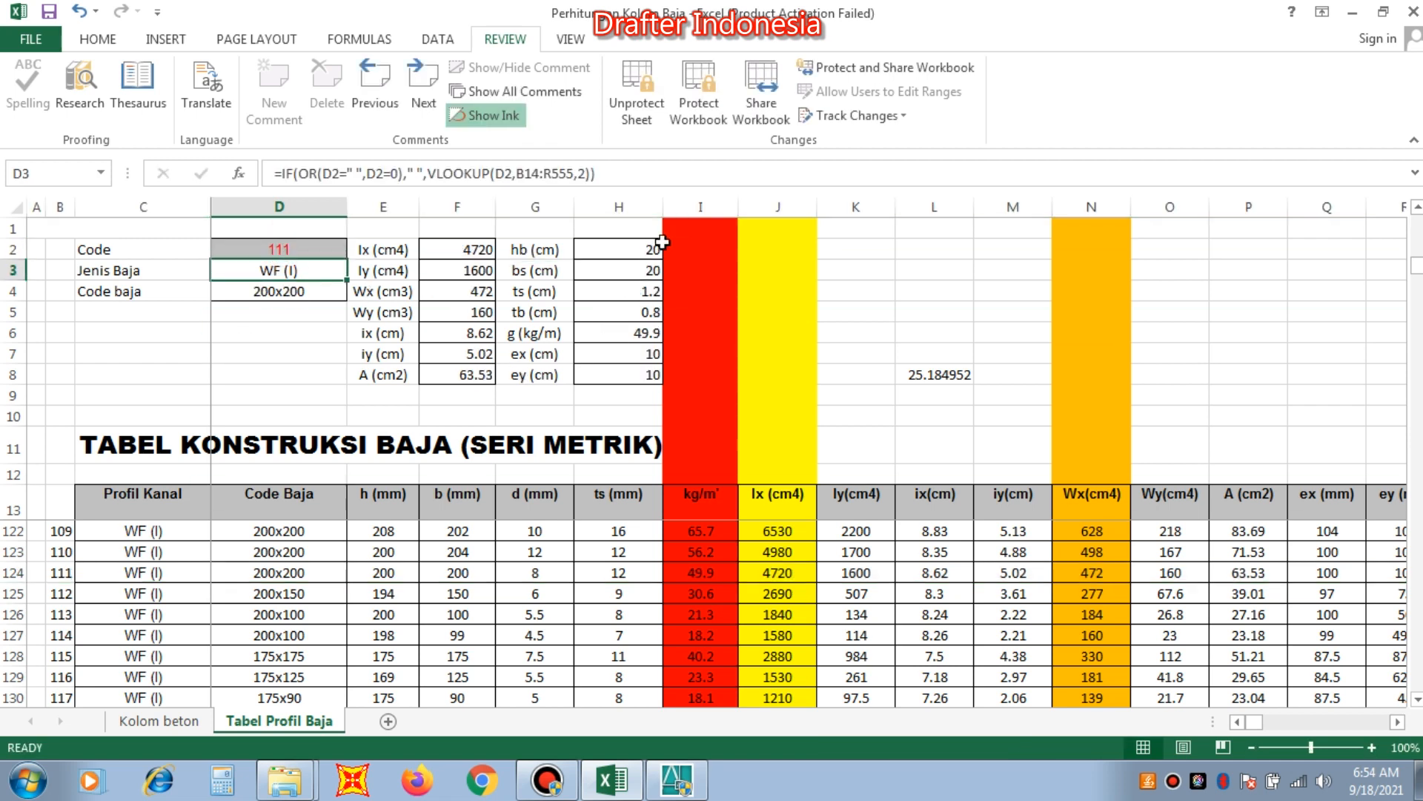
Check the code 111 row of the profile table against the WF 200x200 lookup data and return to Wx in Kolom beton.
{"action": "left_click", "coordinate": [14, 573]}
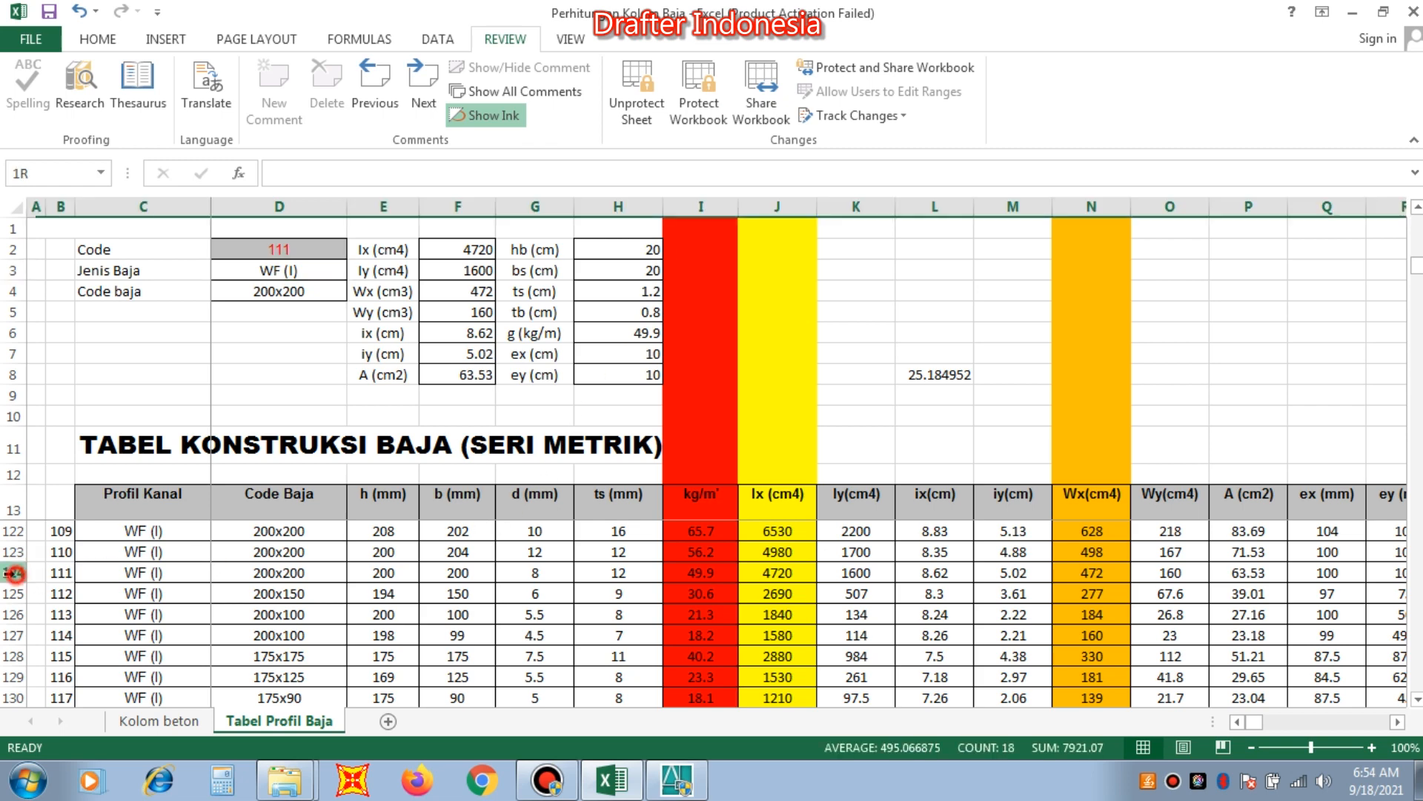
{"action": "scroll", "coordinate": [124, 595], "scroll_direction": "down", "scroll_amount": 1}
{"action": "scroll", "coordinate": [126, 596], "scroll_direction": "up", "scroll_amount": 1}
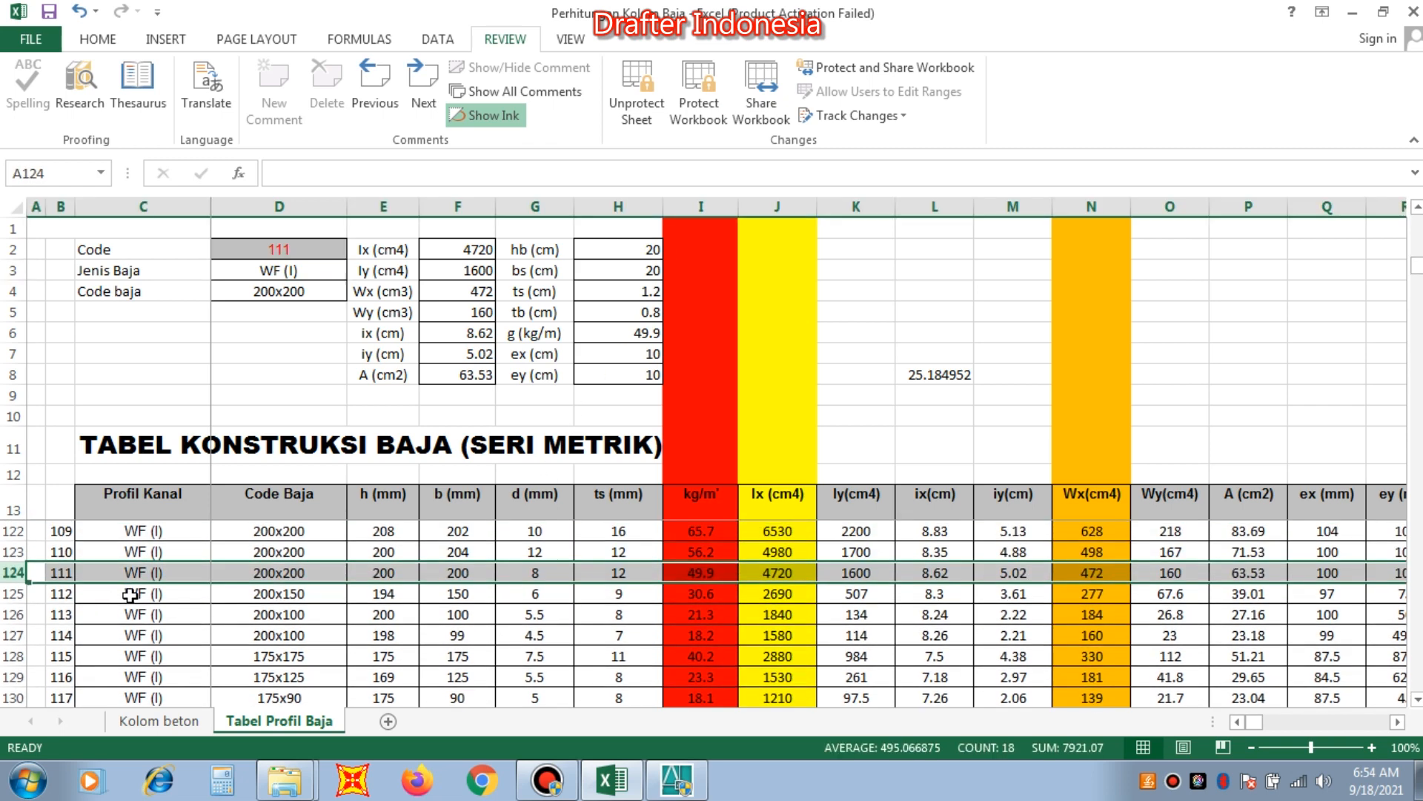
{"action": "key", "text": "Left"}
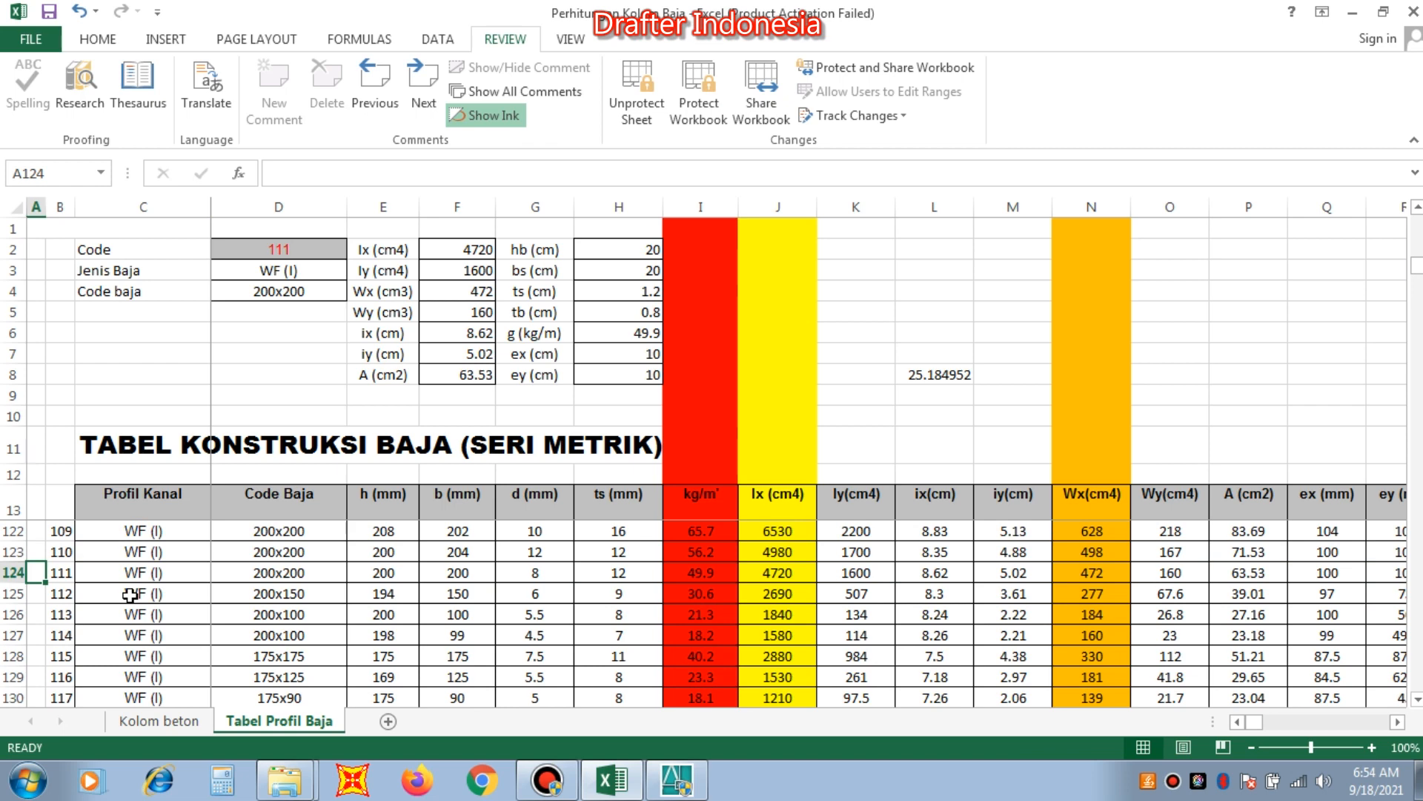
{"action": "key", "text": "Down"}
{"action": "key", "text": "Down"}
{"action": "key", "text": "Down"}
{"action": "key", "text": "Down"}
{"action": "key", "text": "Down"}
{"action": "key", "text": "Down"}
{"action": "key", "text": "Down"}
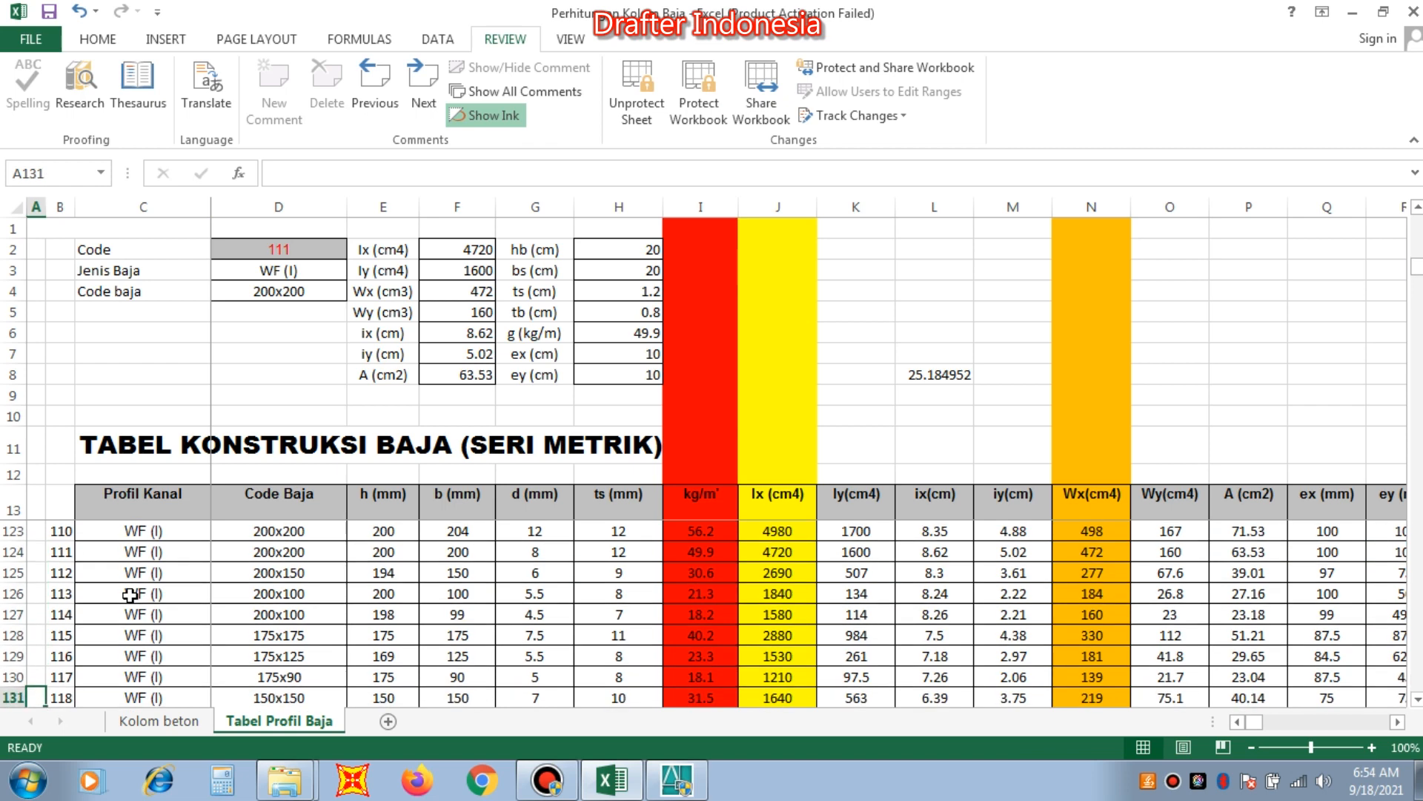
{"action": "left_click", "coordinate": [13, 552]}
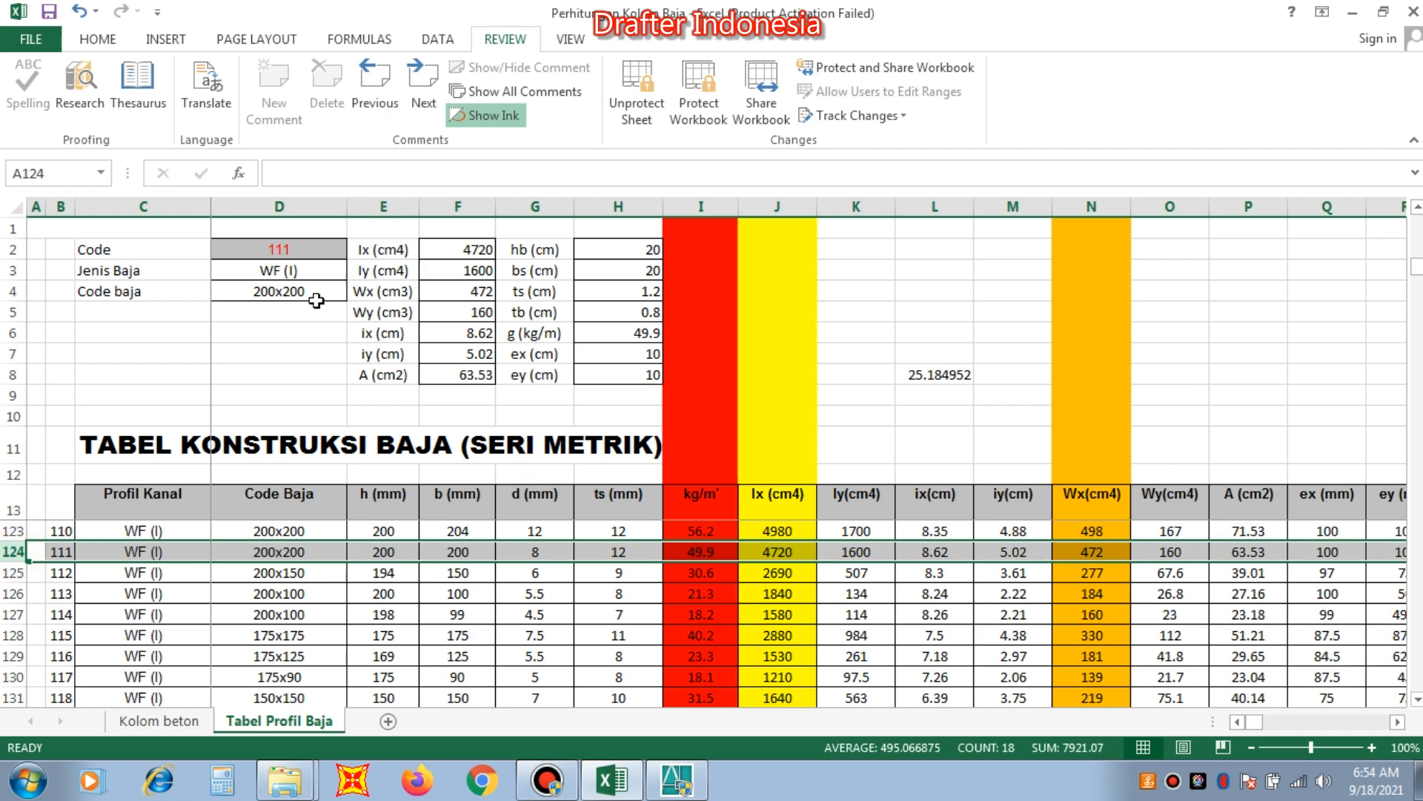
{"action": "left_click", "coordinate": [164, 721]}
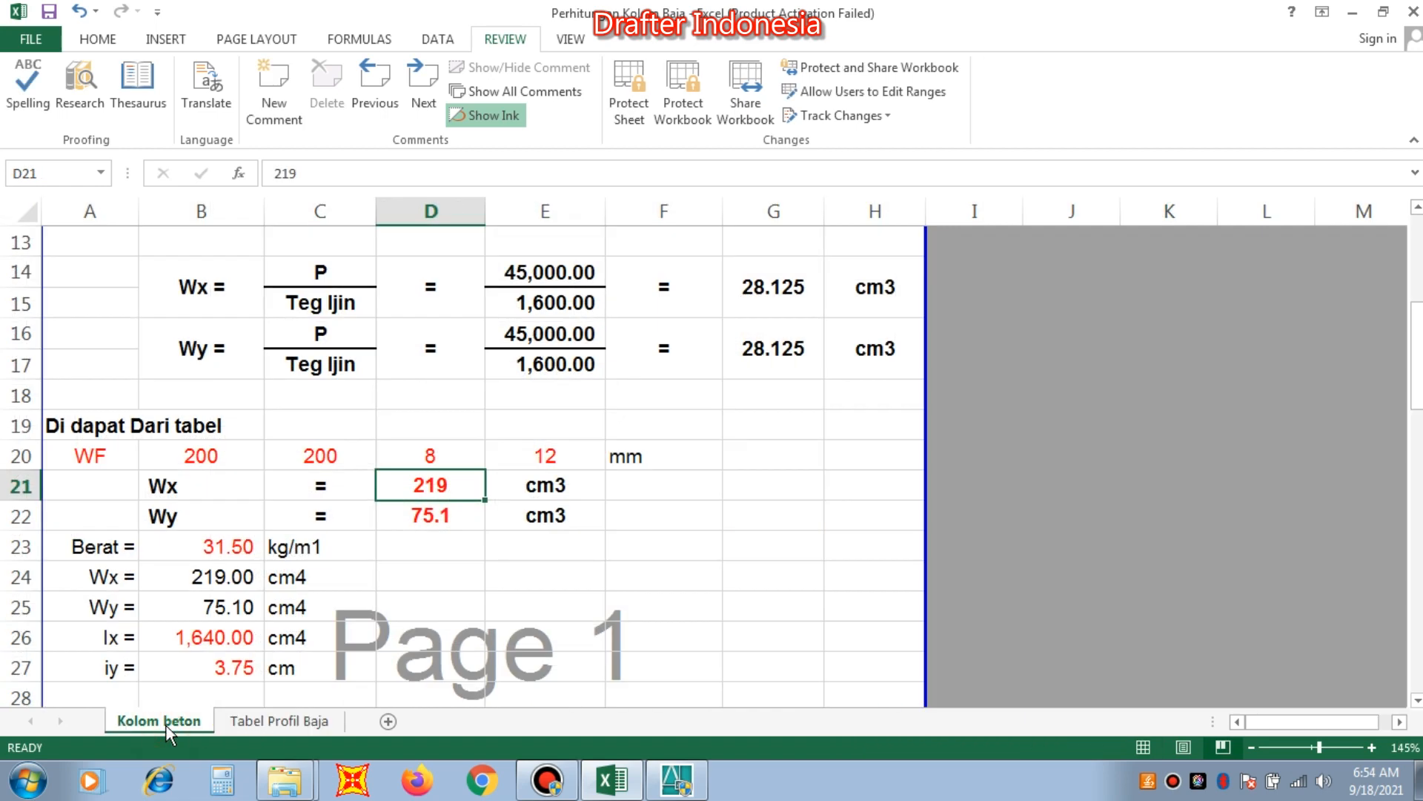
Set Wx and Wy of the WF 200x200 profile in rows 21 and 22 of Kolom beton to 472 and 160 cm3.
{"action": "left_click", "coordinate": [268, 723]}
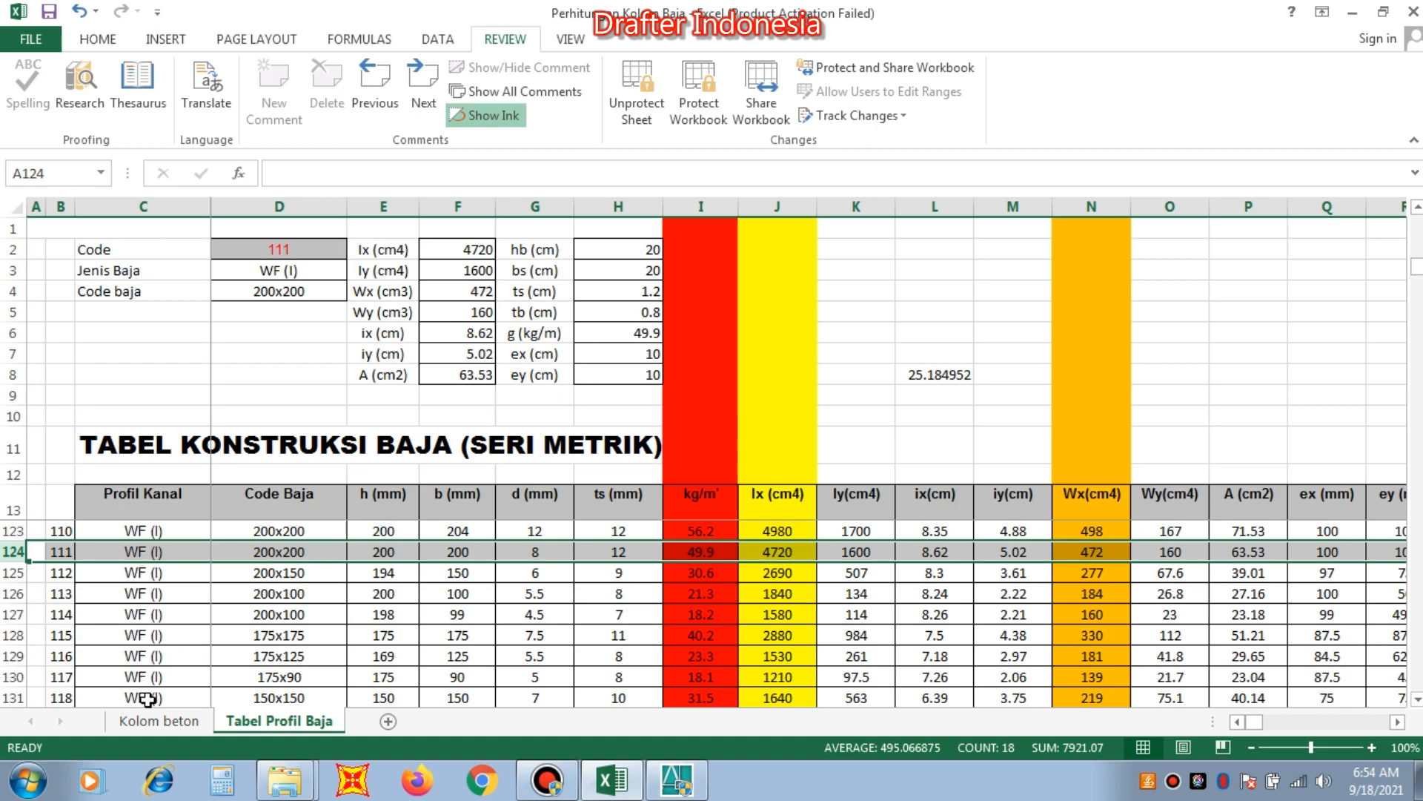
{"action": "left_click", "coordinate": [158, 723]}
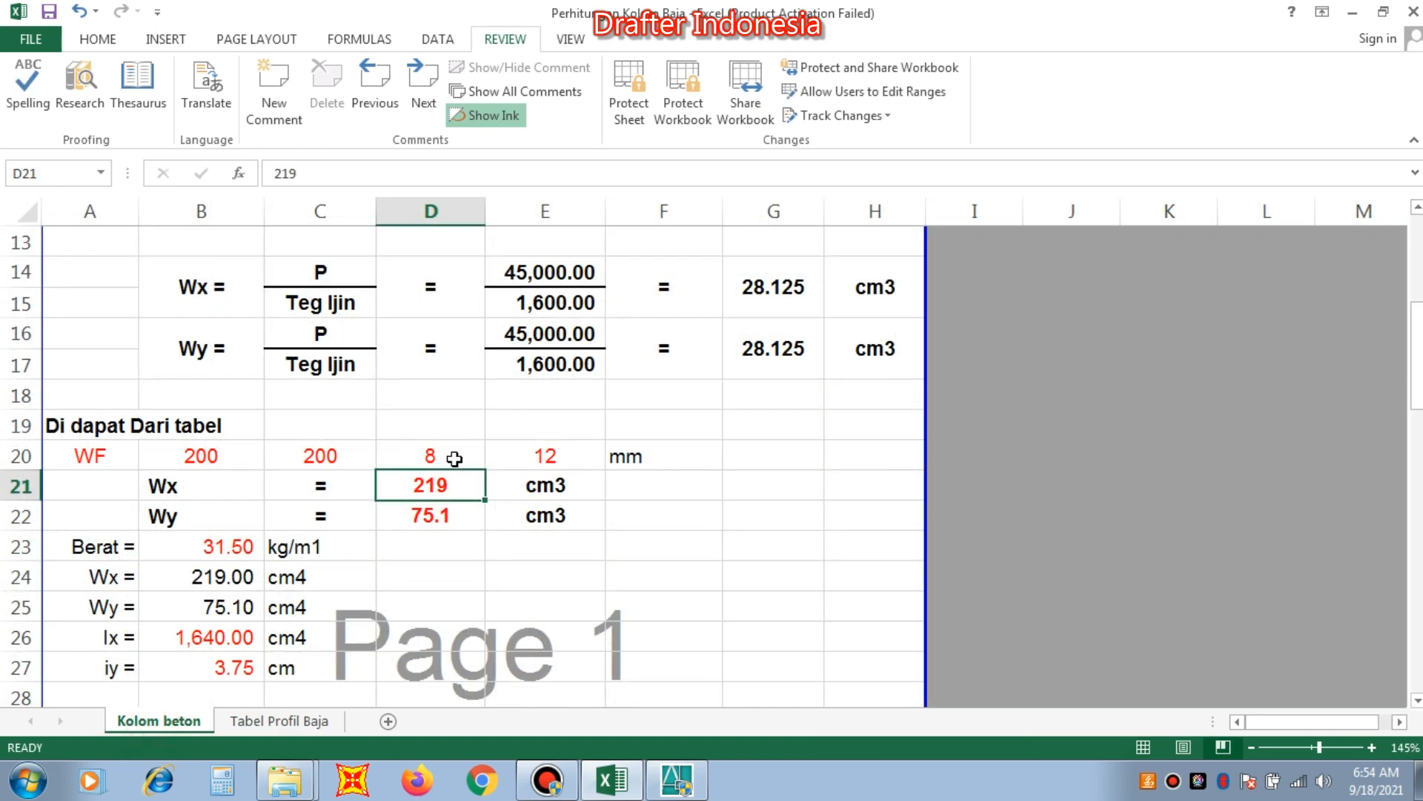
{"action": "type", "text": "472"}
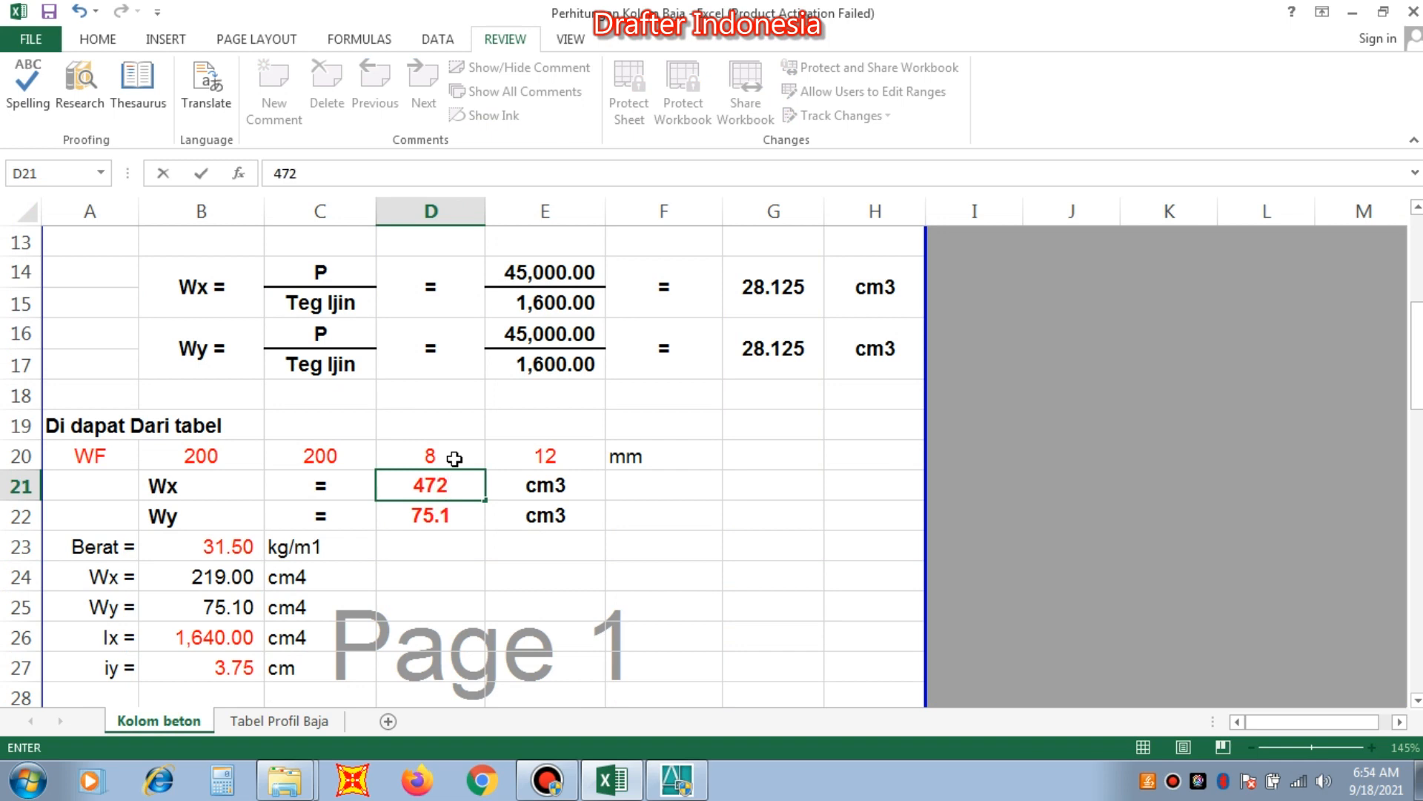
{"action": "key", "text": "Return"}
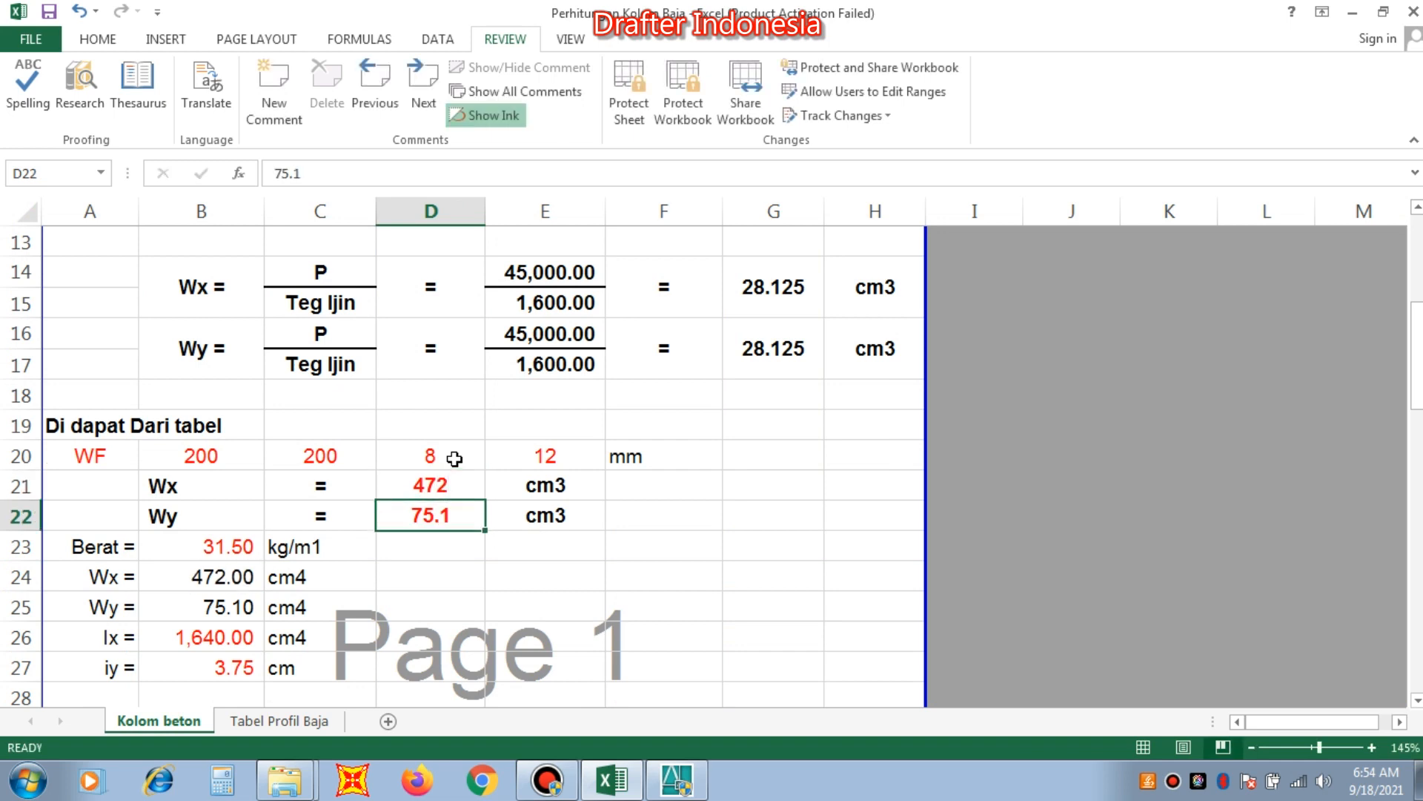
{"action": "type", "text": "160"}
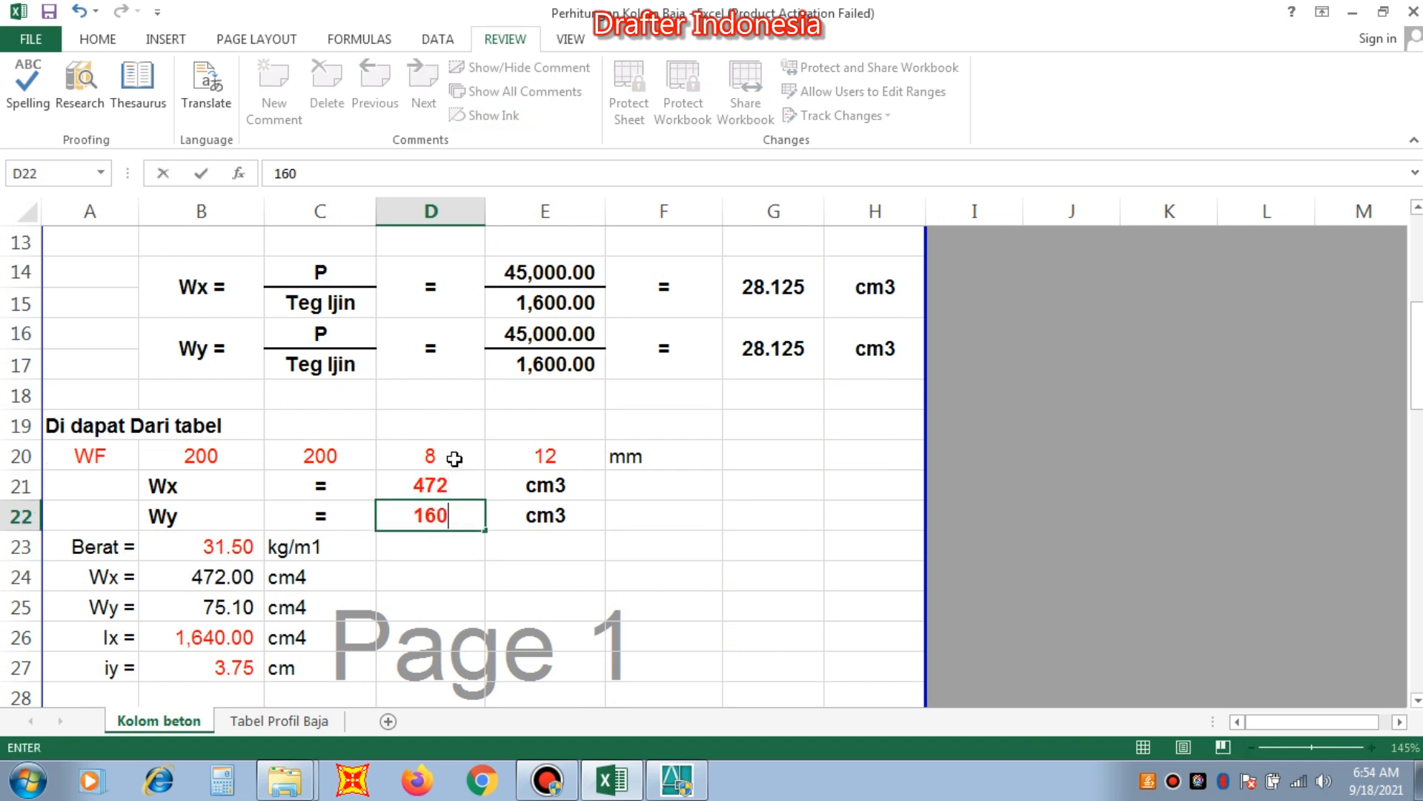
{"action": "key", "text": "Return"}
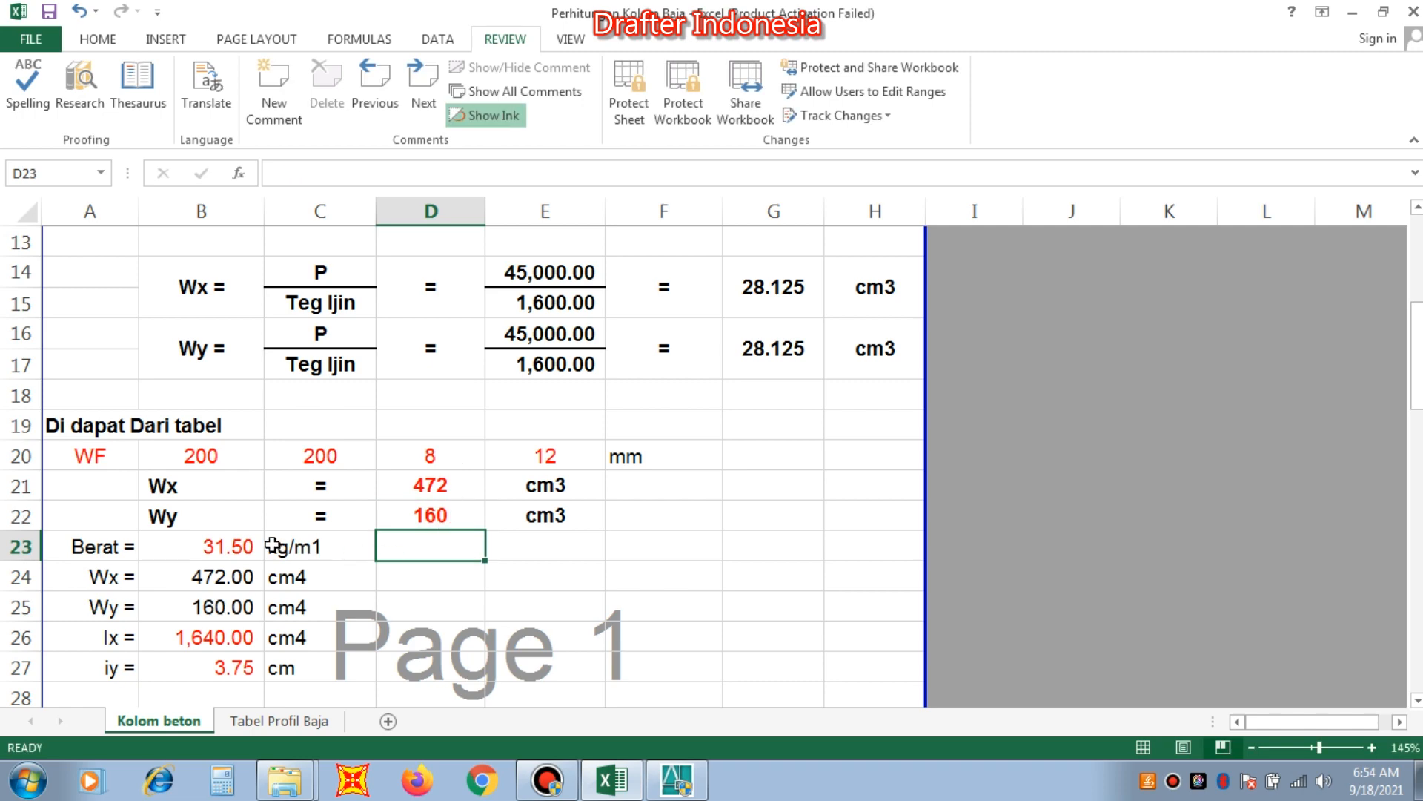
Look up the unit weight of WF 200x200 in Tabel Profil Baja and set Berat in Kolom beton to 49.90 kg/m1.
{"action": "left_click", "coordinate": [237, 547]}
{"action": "left_click", "coordinate": [300, 723]}
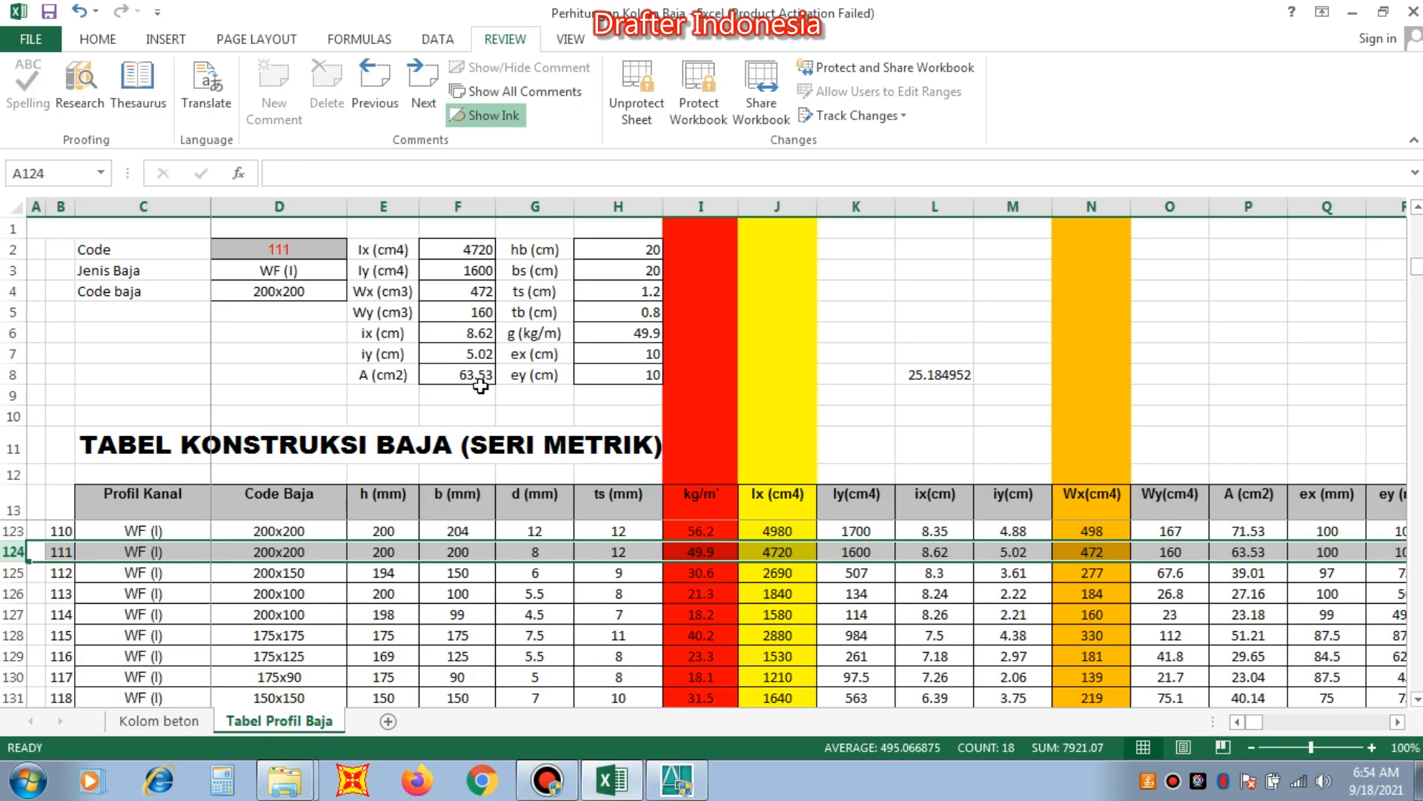
{"action": "left_click", "coordinate": [158, 721]}
{"action": "type", "text": "4"}
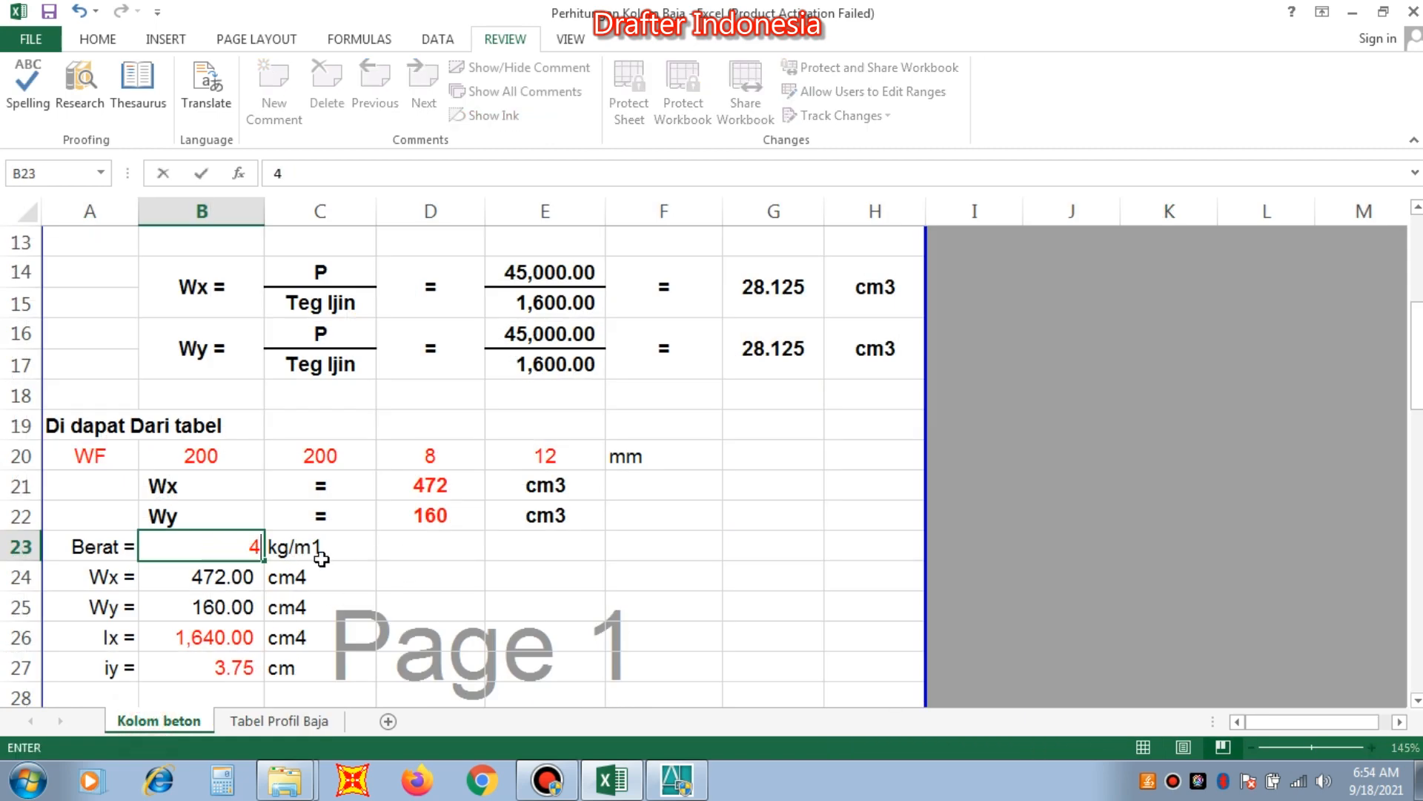
{"action": "type", "text": "9.90"}
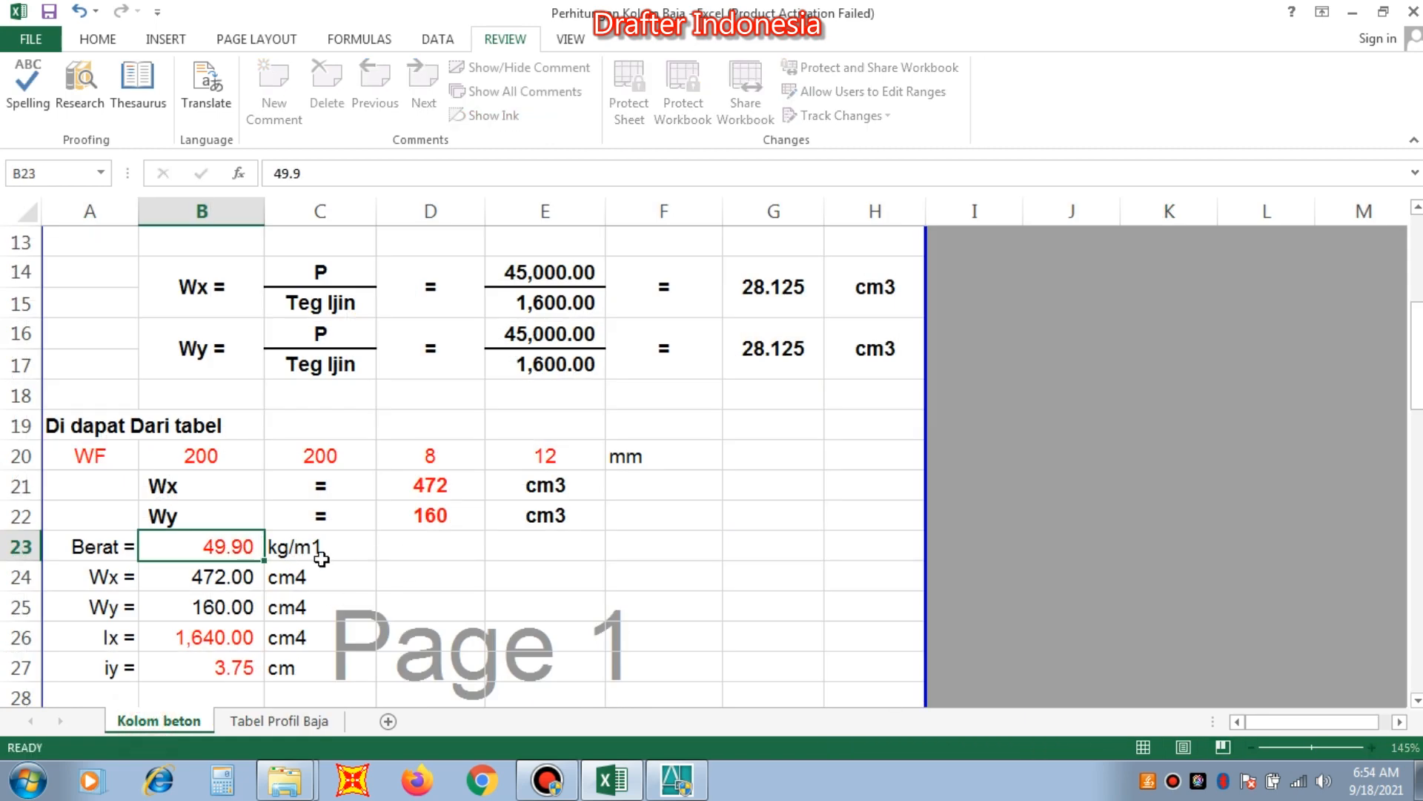
{"action": "key", "text": "Return"}
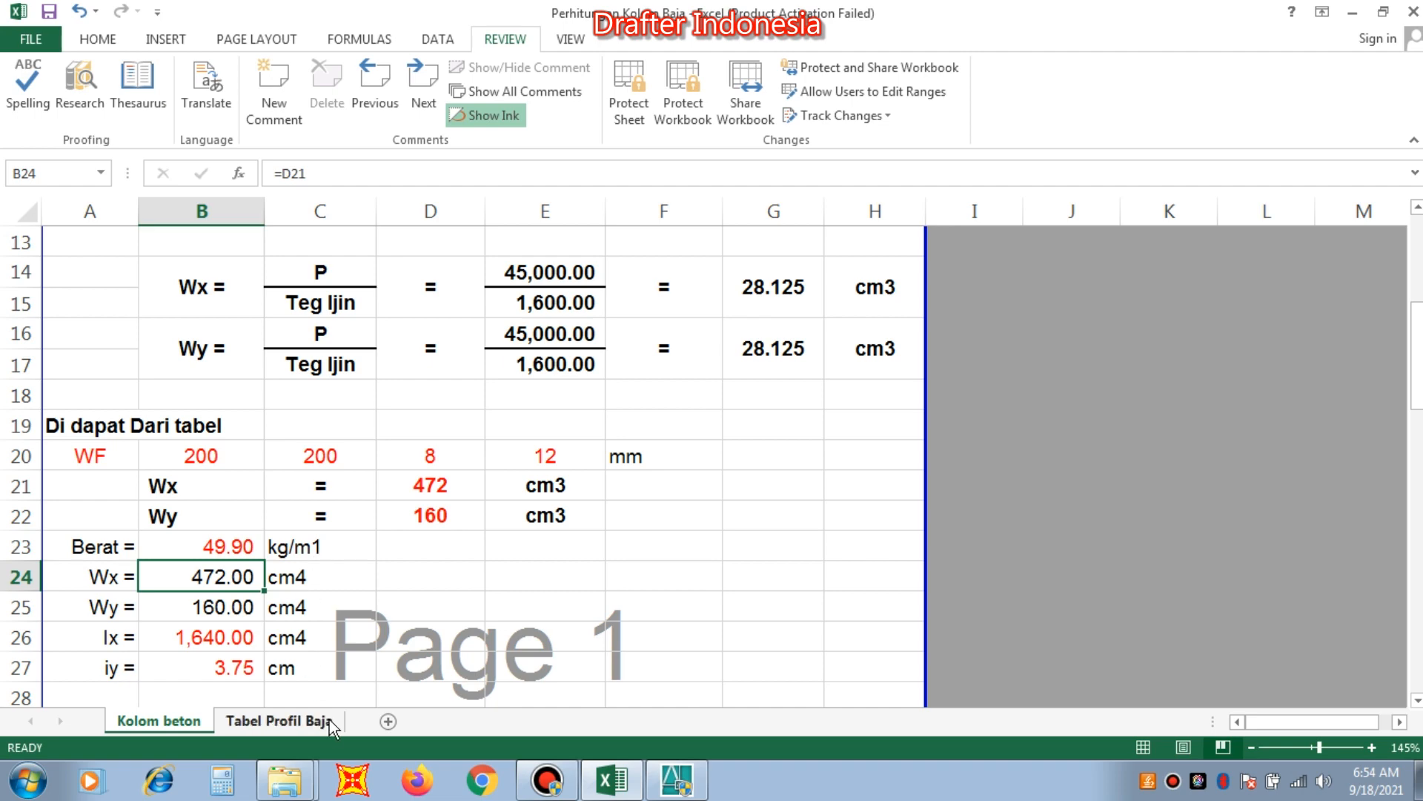
Look up Ix of WF 200x200 in the profile table and set Ix in cell B26 of Kolom beton to 4720 cm4.
{"action": "key", "text": "Down"}
{"action": "key", "text": "Down"}
{"action": "left_click", "coordinate": [314, 728]}
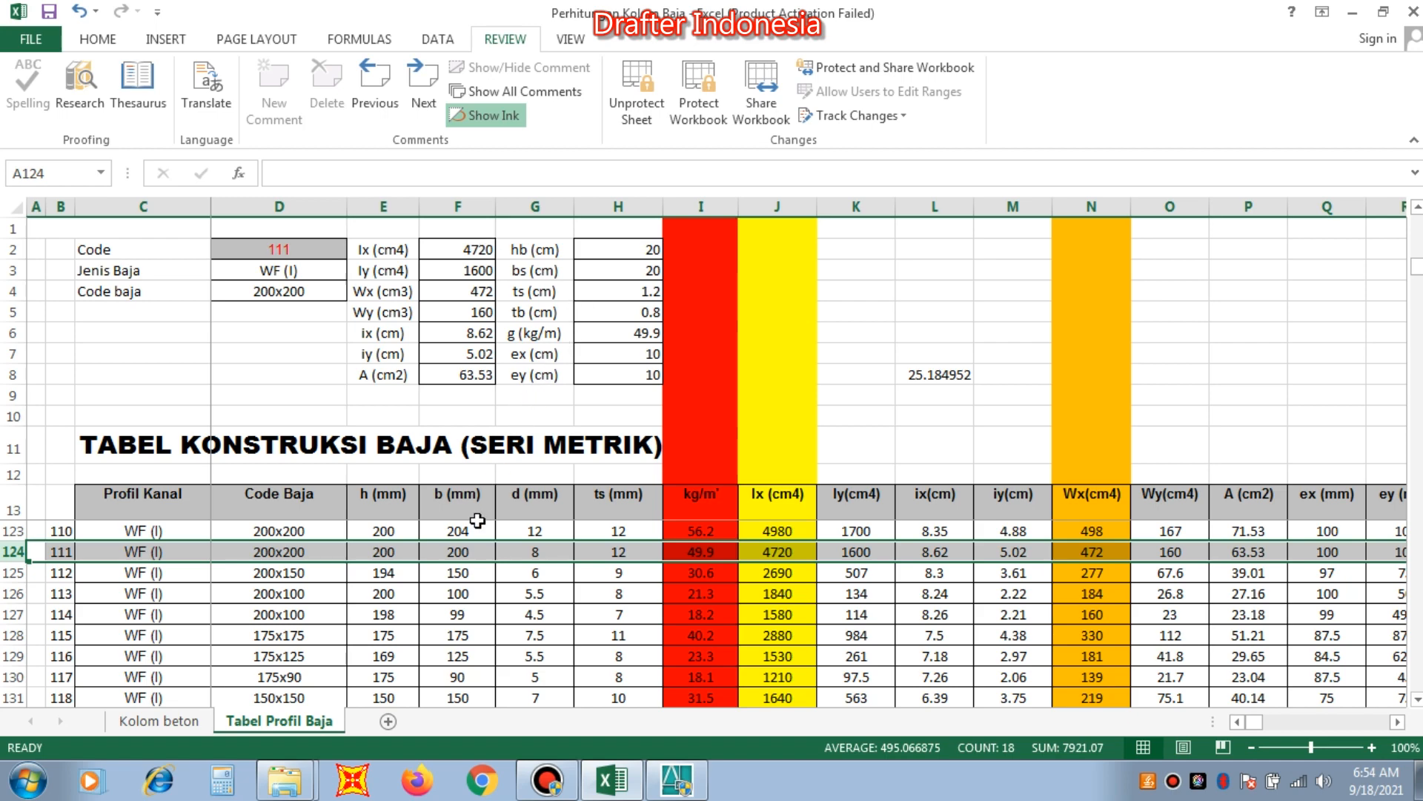
{"action": "left_click", "coordinate": [184, 719]}
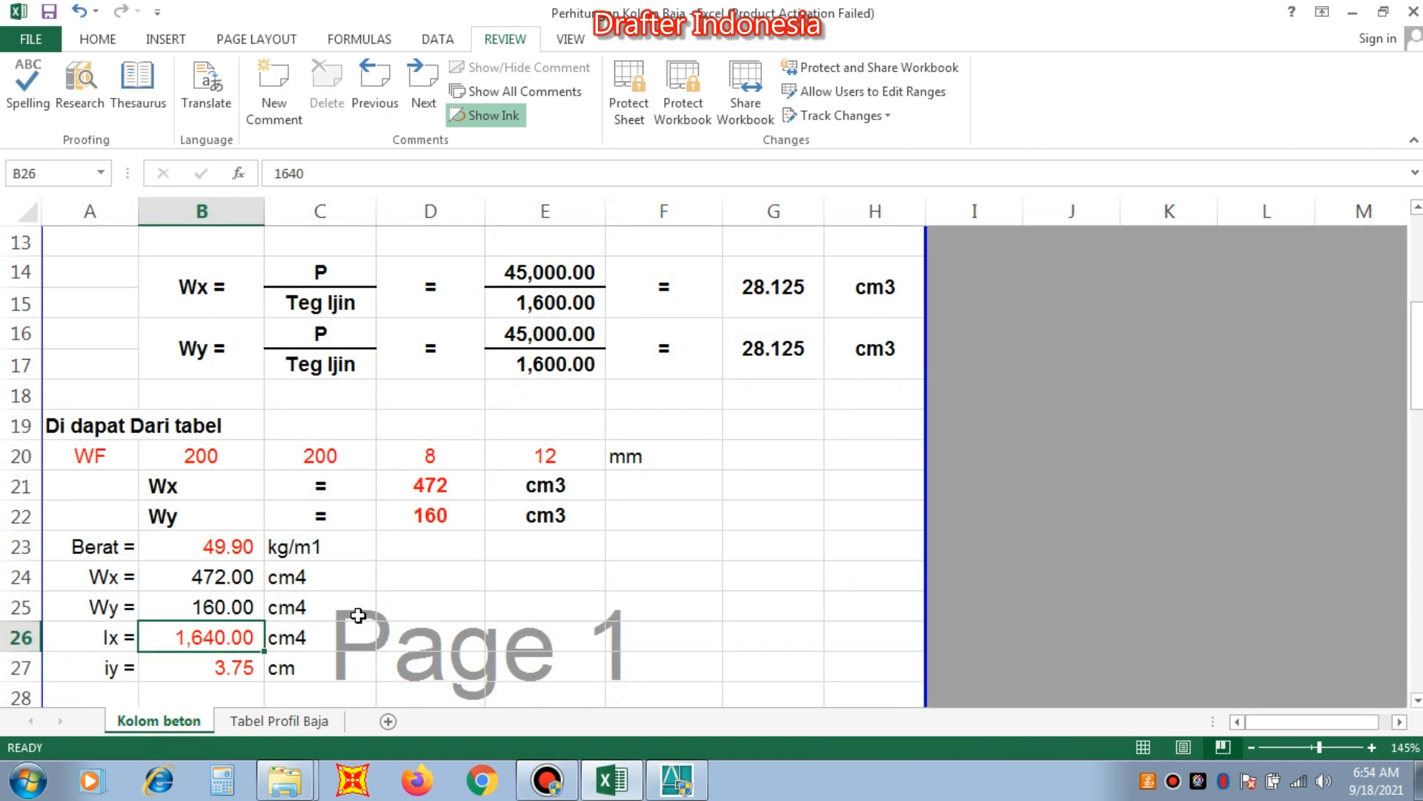
{"action": "type", "text": "4"}
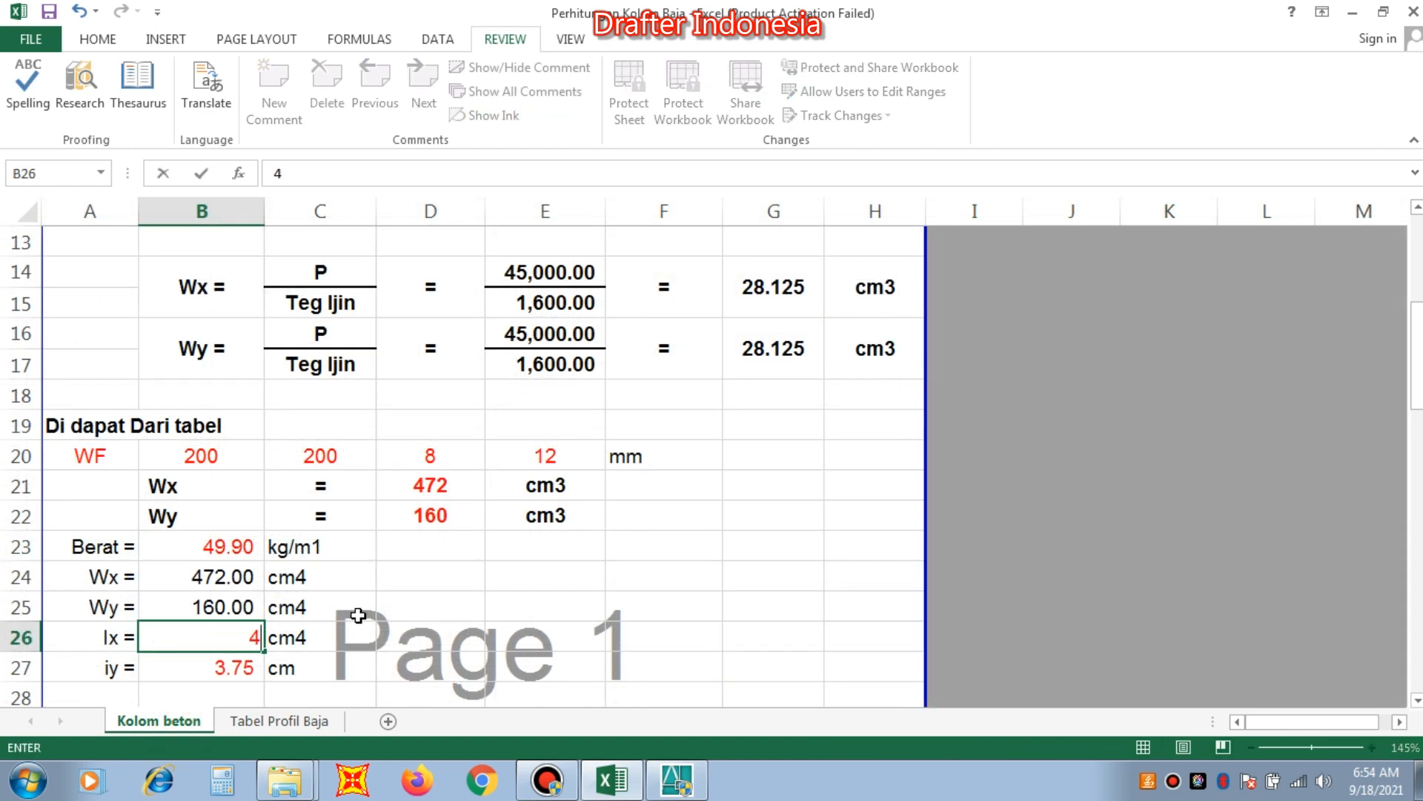
{"action": "type", "text": "70"}
{"action": "key", "text": "BackSpace"}
{"action": "type", "text": "20"}
{"action": "key", "text": "Return"}
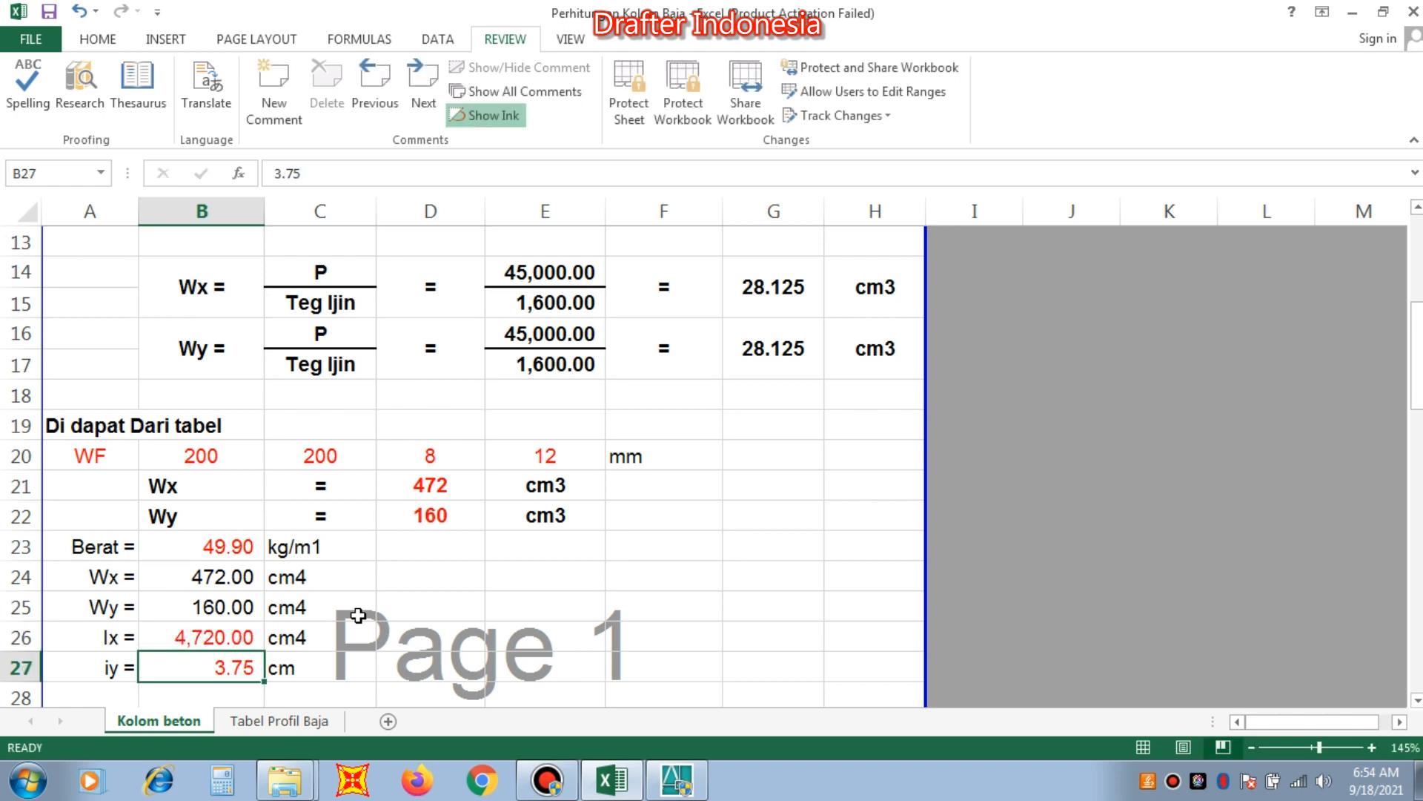
Look up iy of WF 200x200 in the profile table and set iy in cell B27 of Kolom beton to 5.02 cm.
{"action": "left_click", "coordinate": [311, 727]}
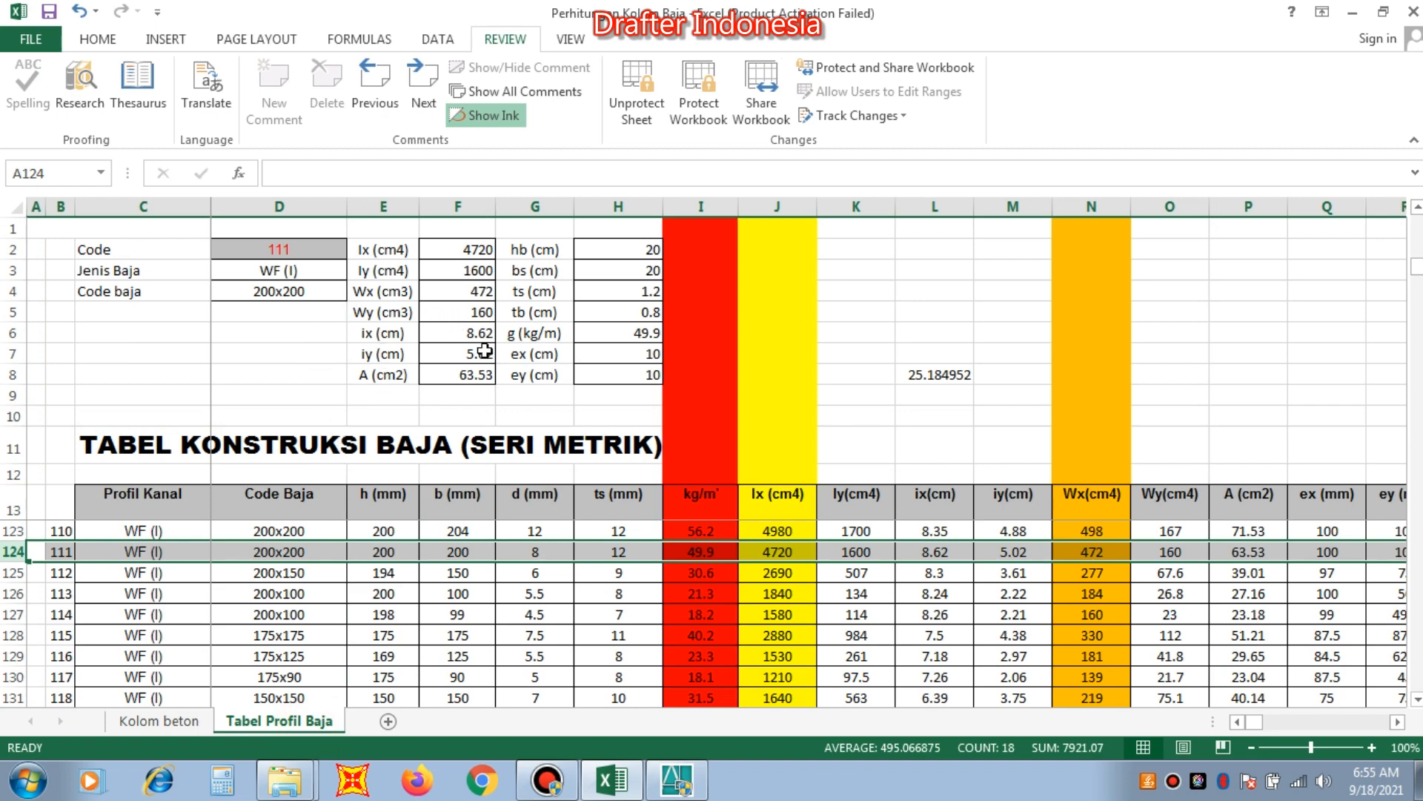
{"action": "left_click", "coordinate": [157, 721]}
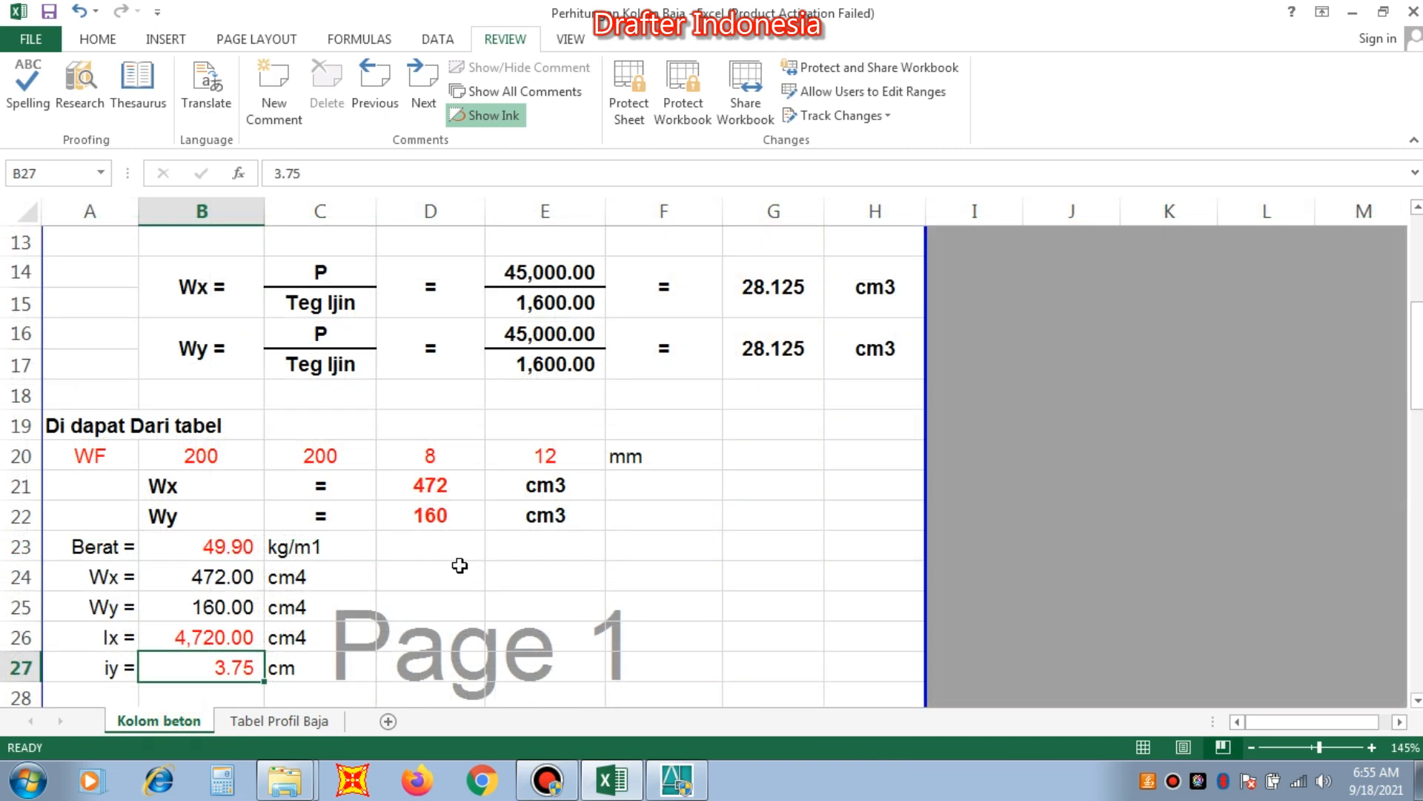
{"action": "type", "text": "5."}
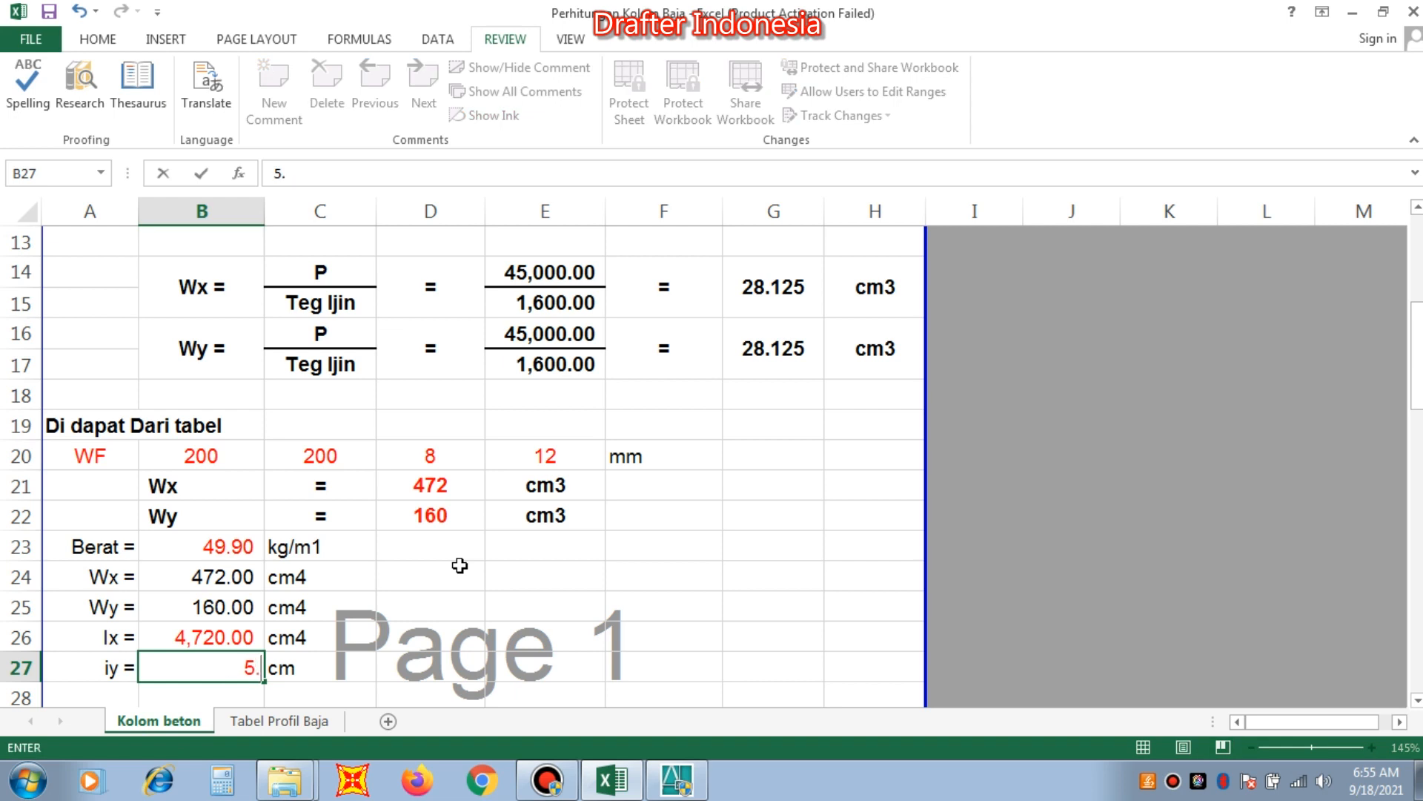
{"action": "type", "text": "02"}
{"action": "key", "text": "Return"}
Review the stress, slenderness and deflection checks of the column and highlight the WF 250x250 row with code 103 in Tabel Profil Baja.
{"action": "scroll", "coordinate": [474, 541], "scroll_direction": "down", "scroll_amount": 2}
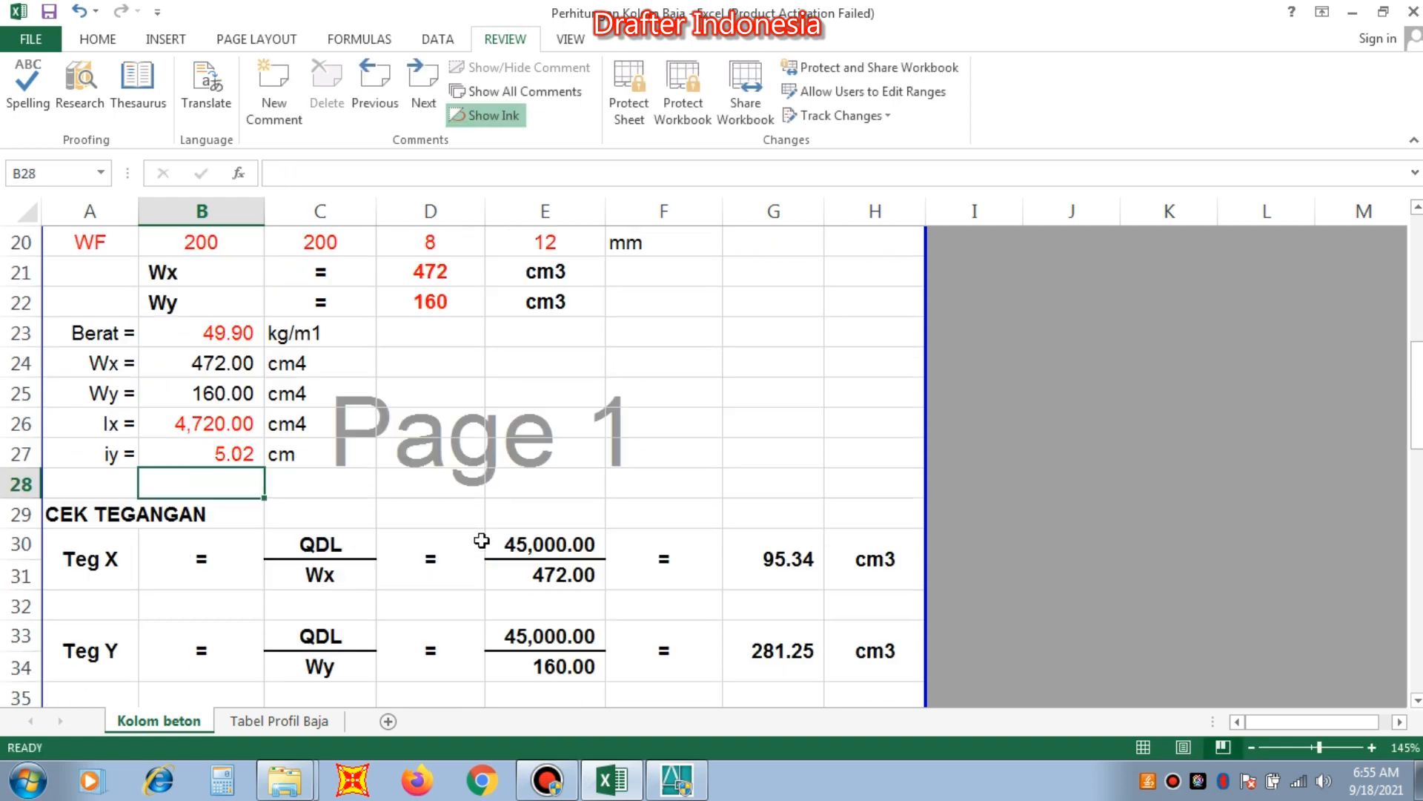
{"action": "scroll", "coordinate": [494, 485], "scroll_direction": "down", "scroll_amount": 2}
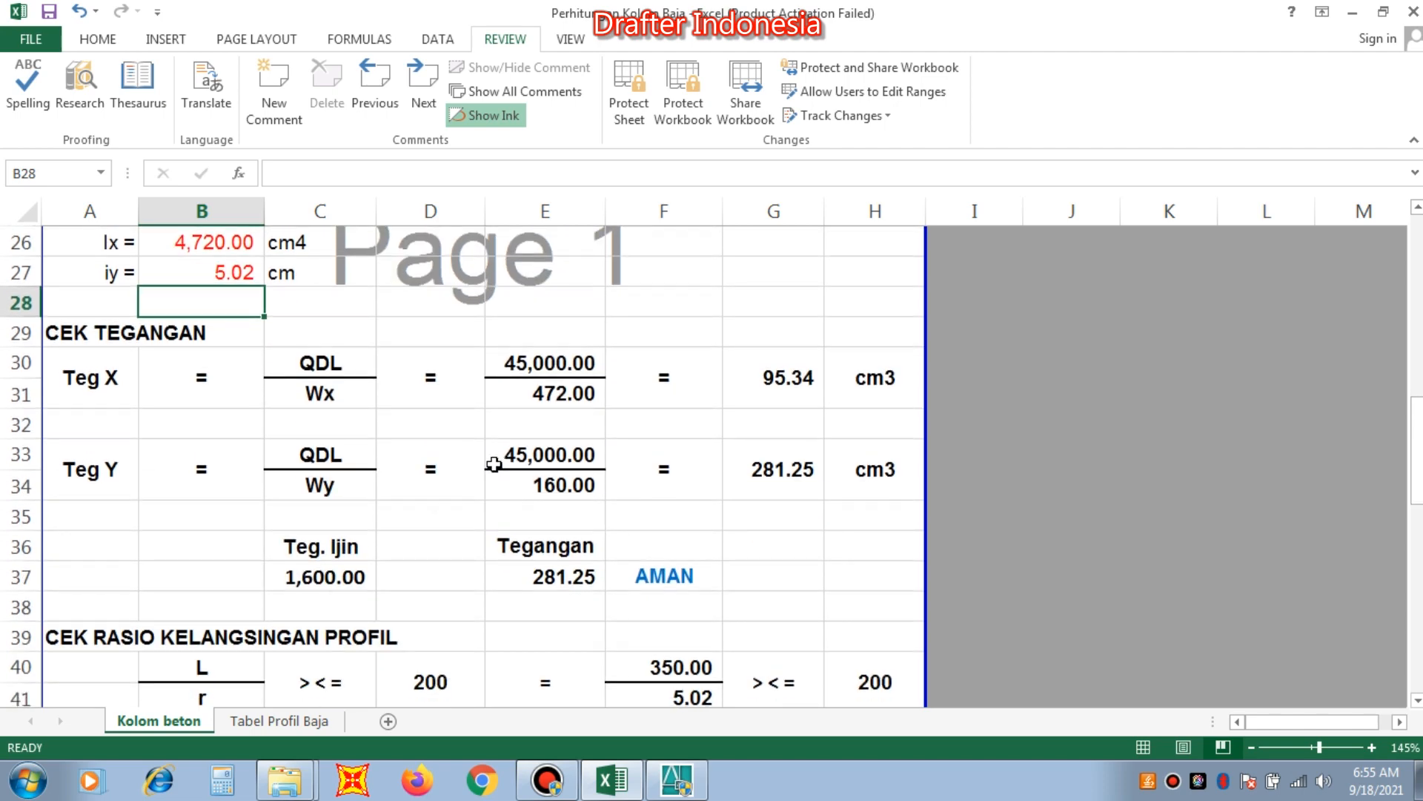
{"action": "scroll", "coordinate": [667, 556], "scroll_direction": "down", "scroll_amount": 3}
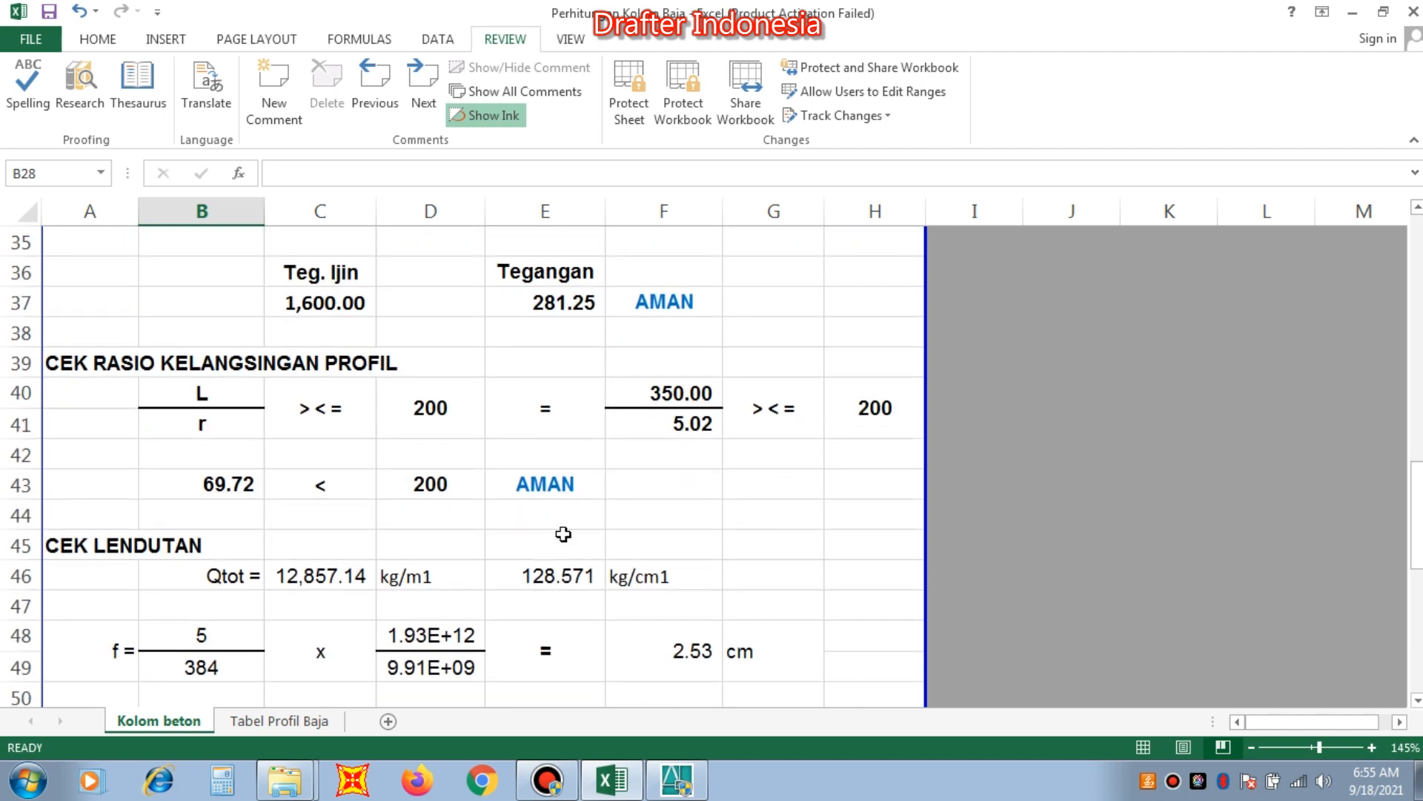
{"action": "scroll", "coordinate": [563, 534], "scroll_direction": "down", "scroll_amount": 2}
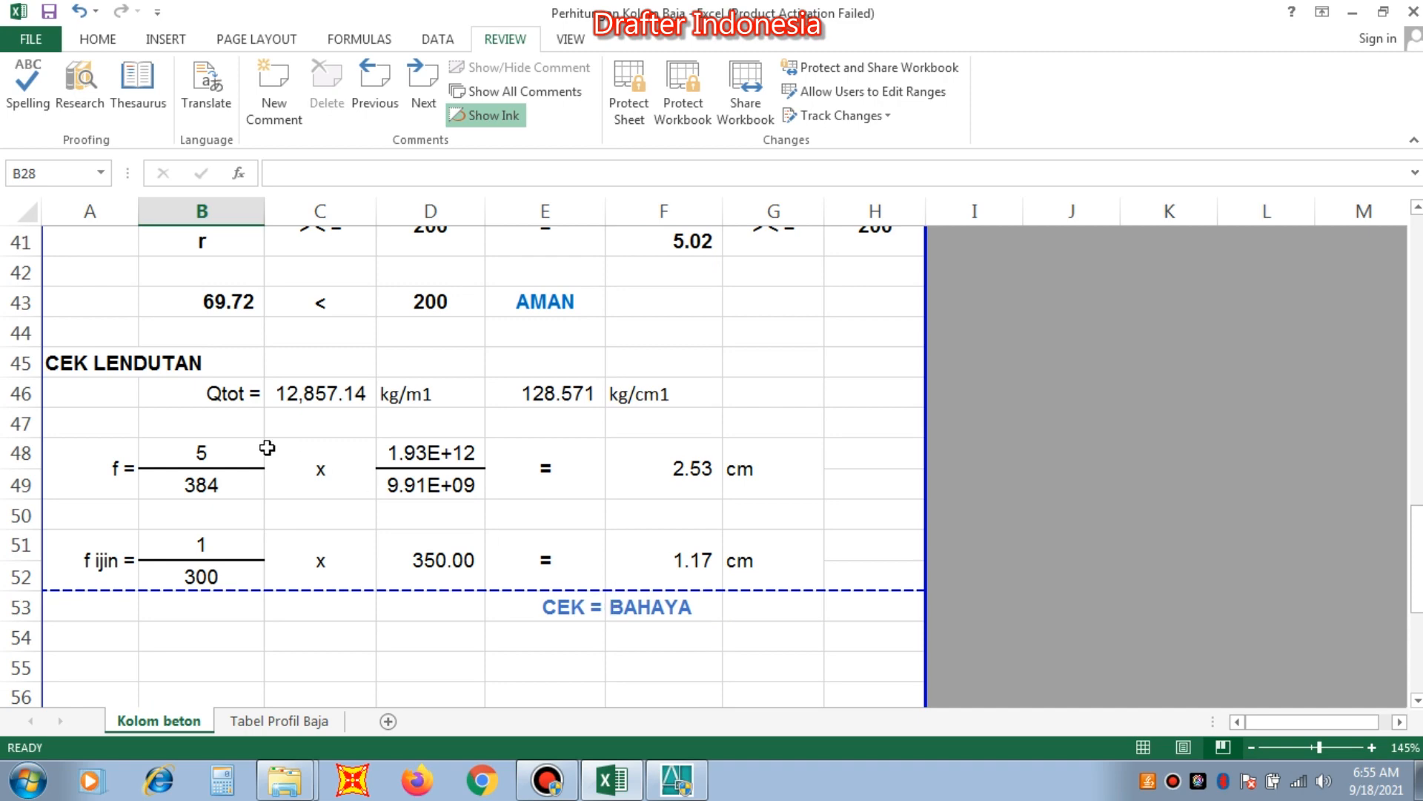
{"action": "left_click", "coordinate": [271, 722]}
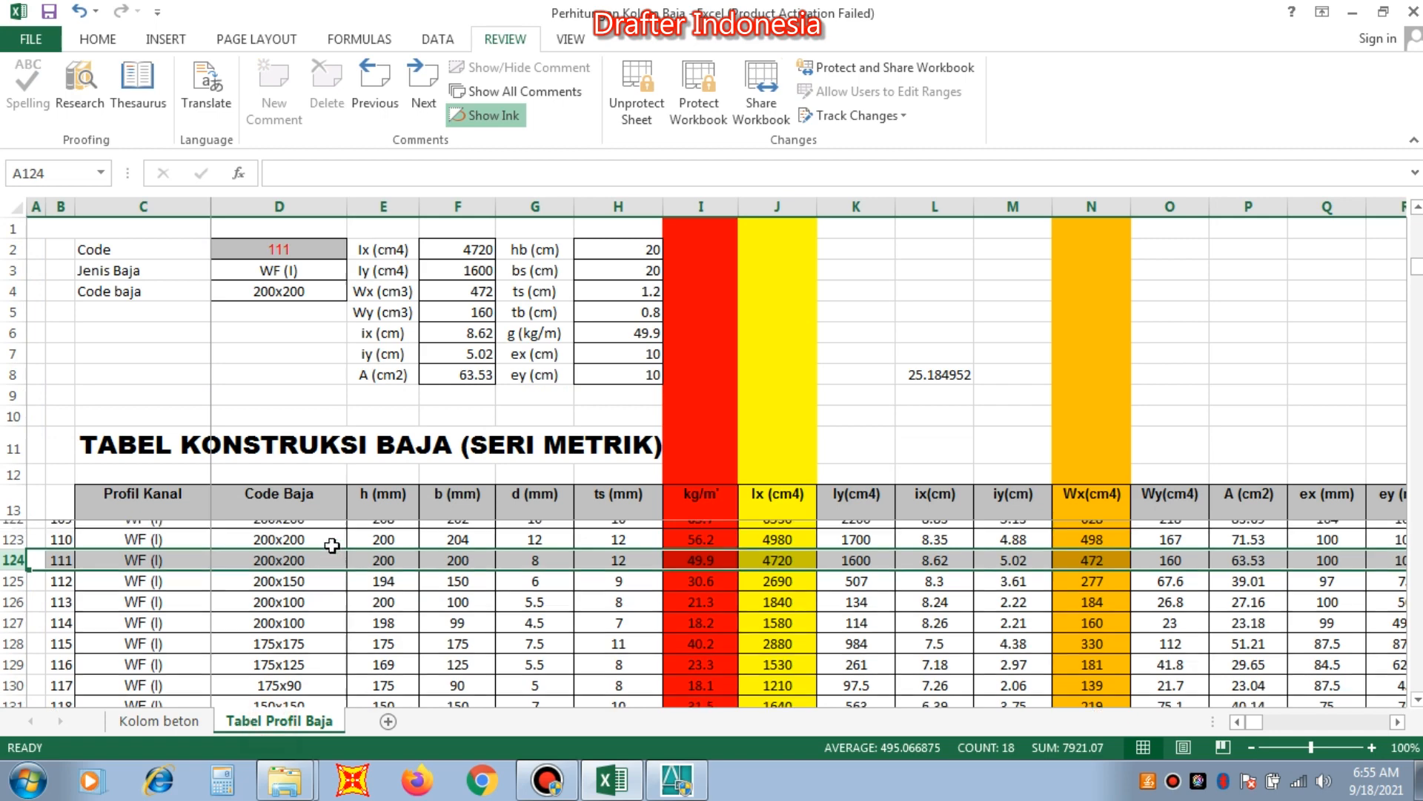
{"action": "scroll", "coordinate": [332, 546], "scroll_direction": "up", "scroll_amount": 2}
{"action": "scroll", "coordinate": [335, 572], "scroll_direction": "up", "scroll_amount": 1}
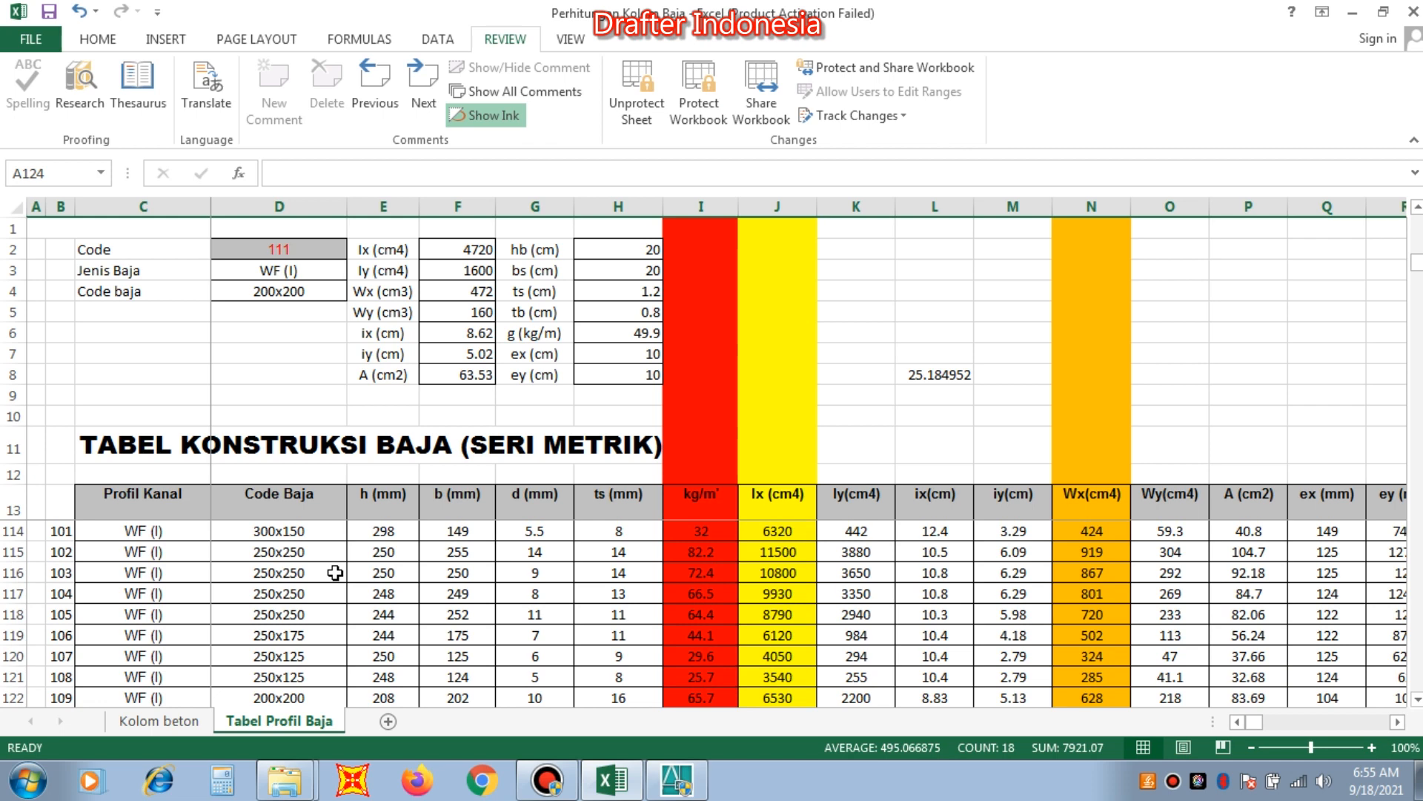
{"action": "left_click", "coordinate": [11, 573]}
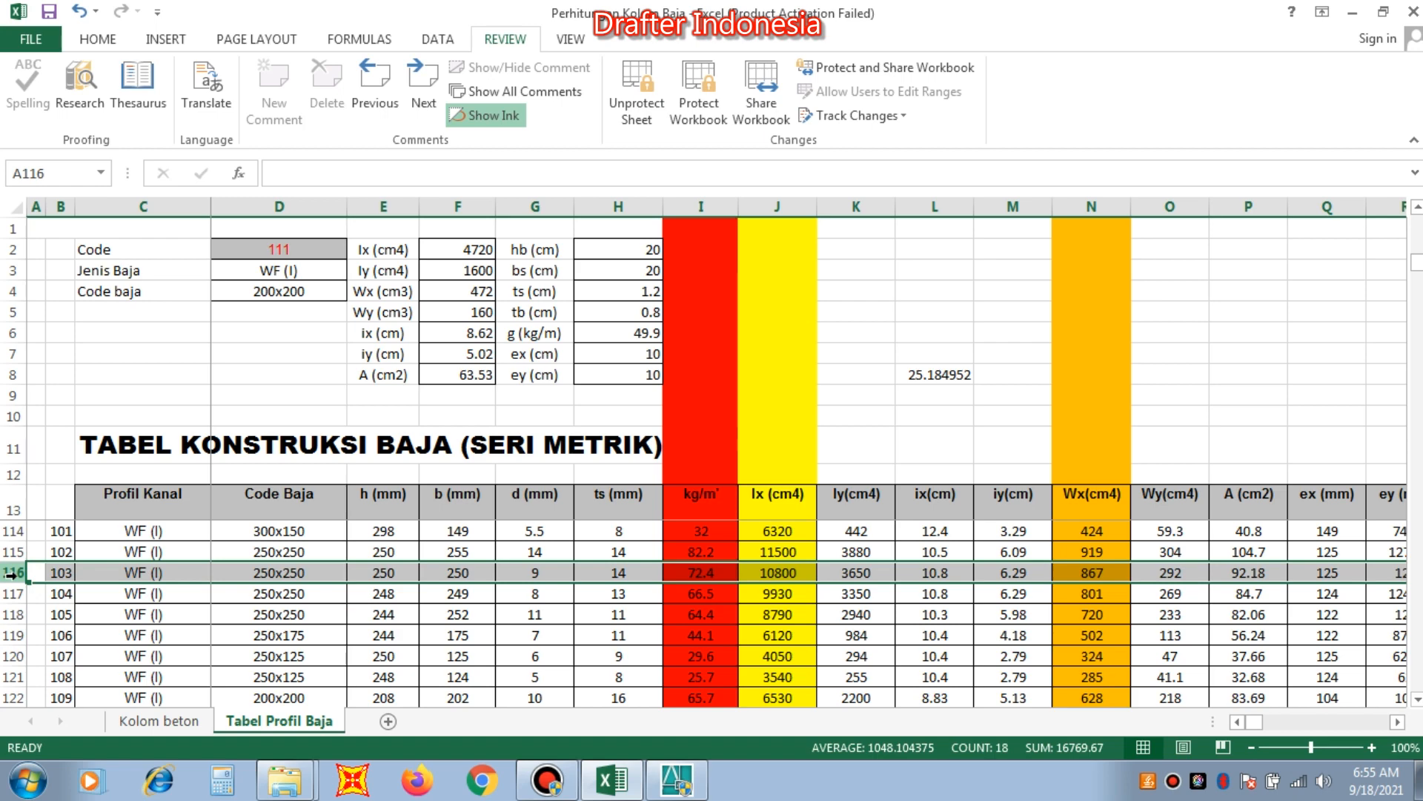
{"action": "left_click", "coordinate": [148, 721]}
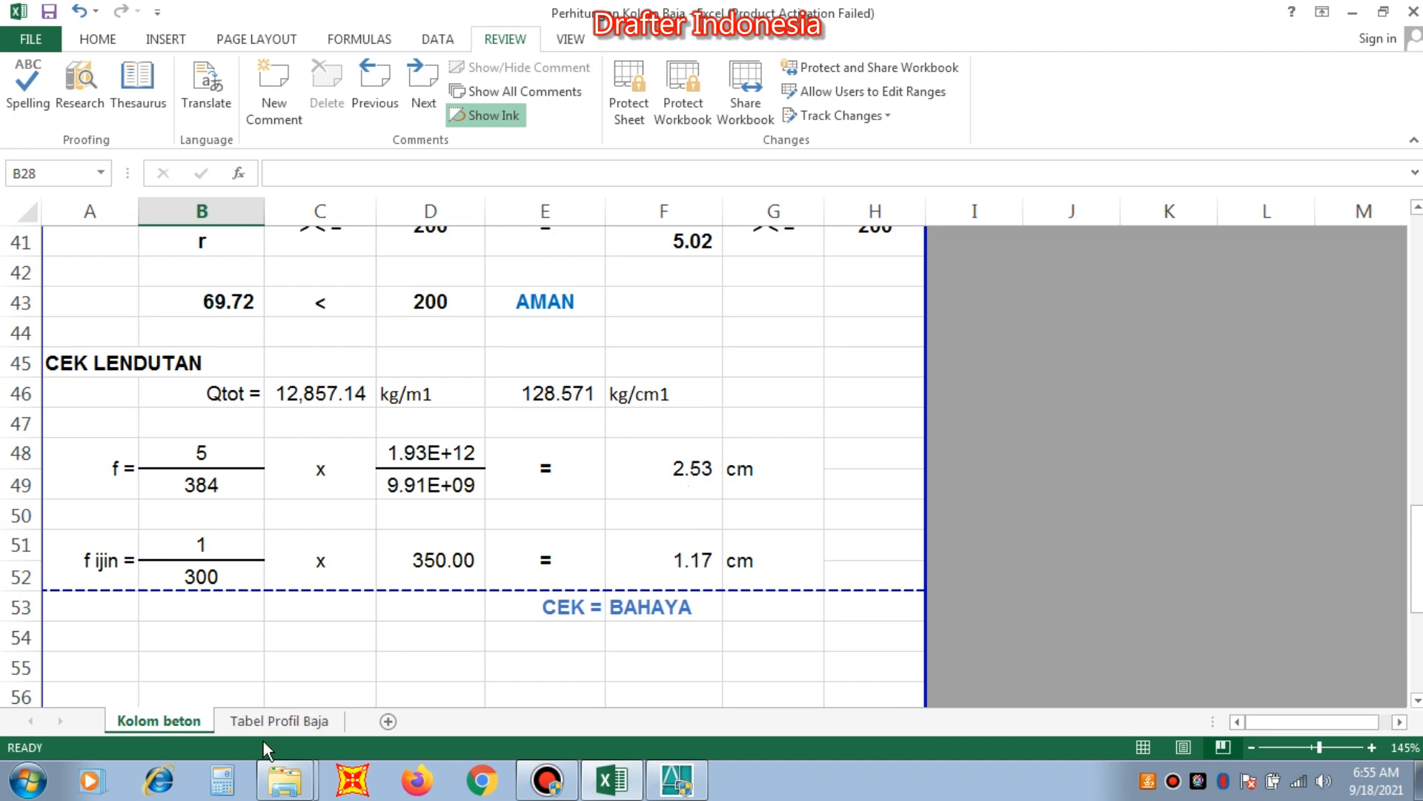
Set the profile lookup Code in Tabel Profil Baja to 103 for WF 250x250 and highlight its table row.
{"action": "left_click", "coordinate": [283, 716]}
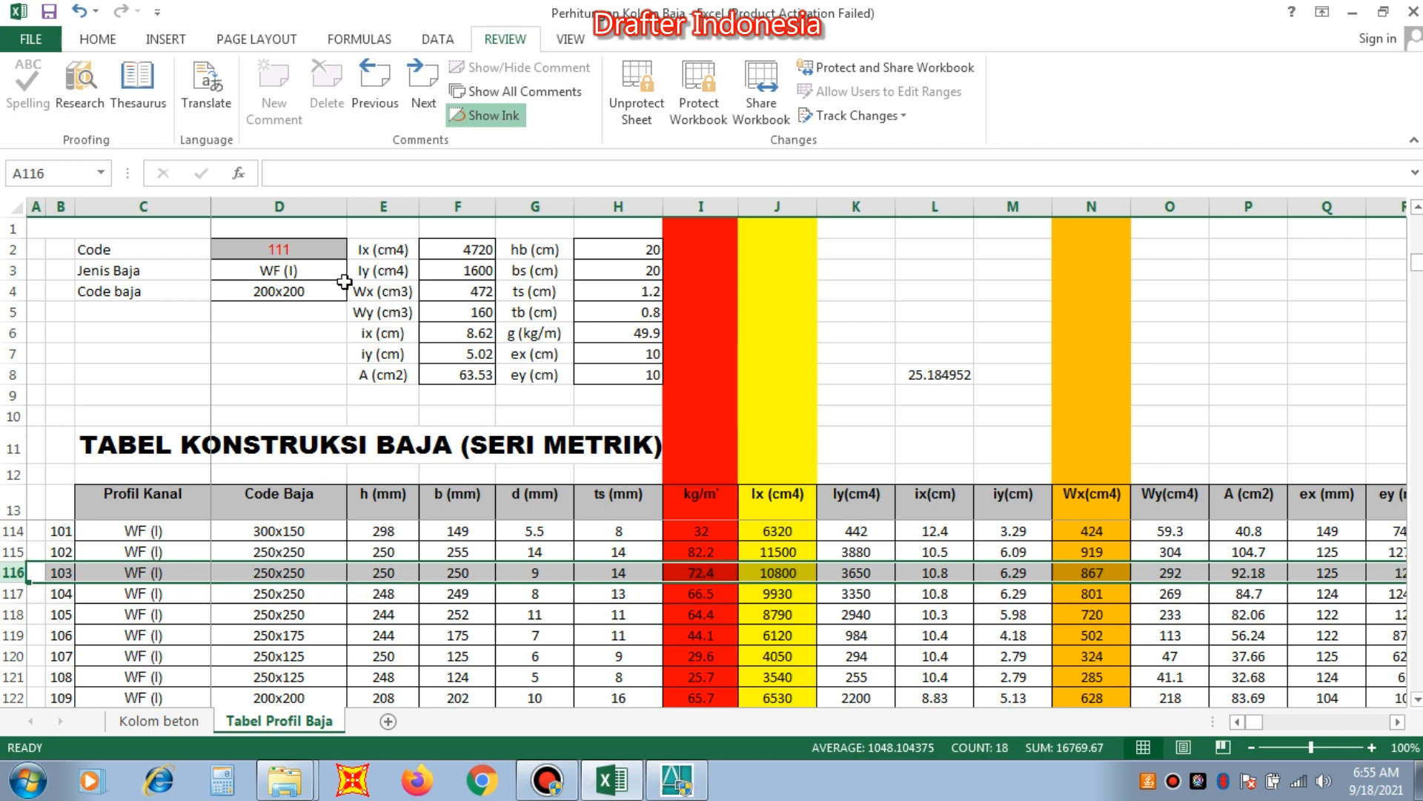
{"action": "left_click", "coordinate": [295, 243]}
{"action": "type", "text": "1"}
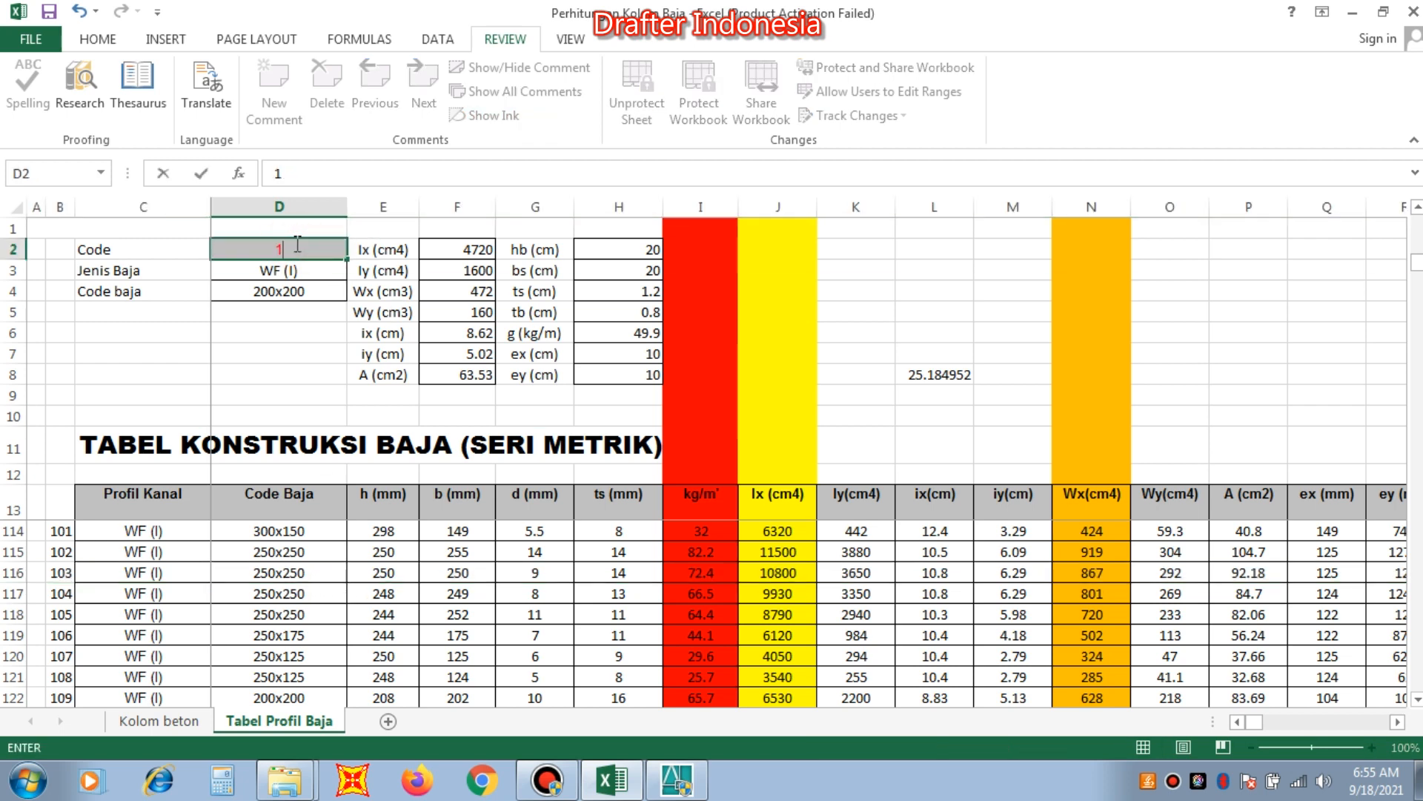
{"action": "type", "text": "03"}
{"action": "key", "text": "Return"}
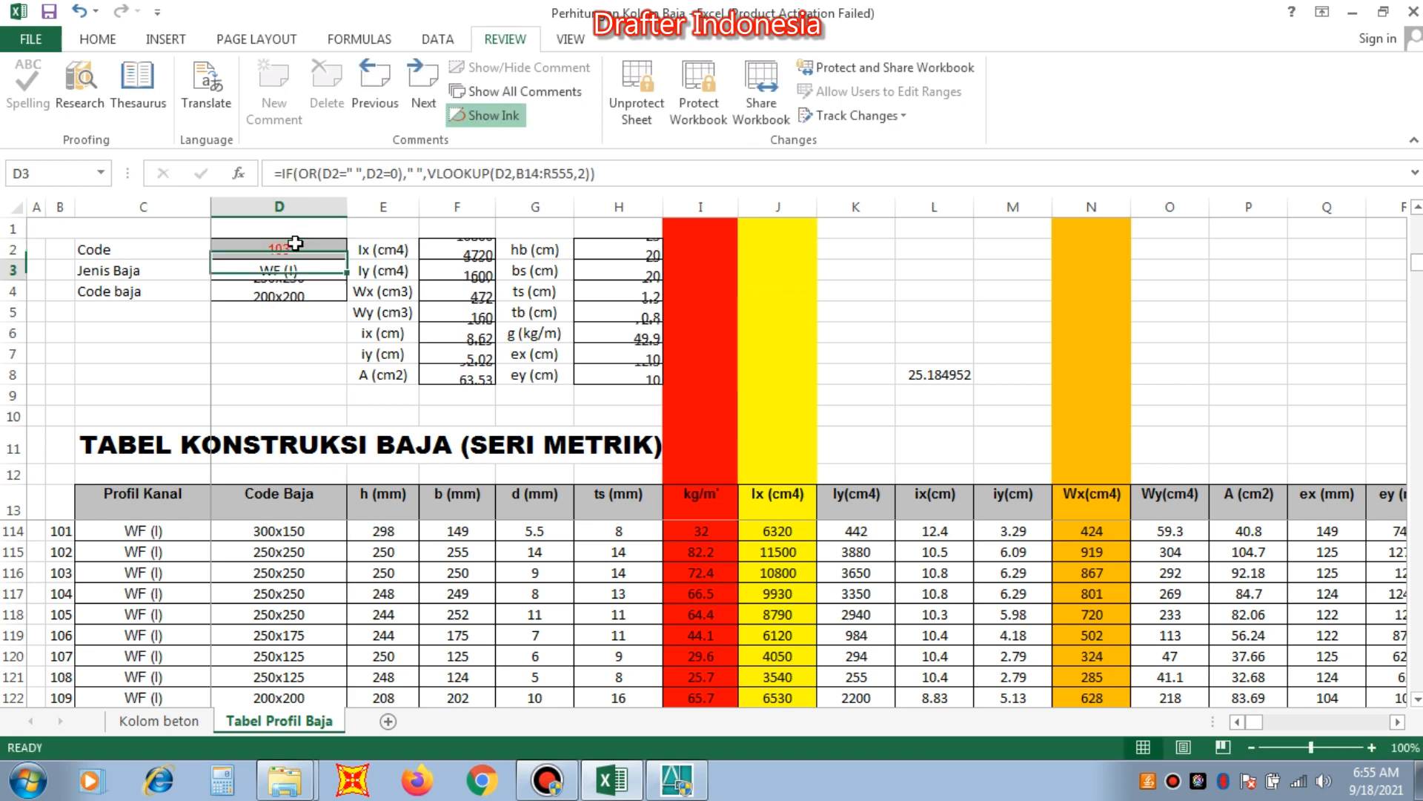
{"action": "left_click", "coordinate": [13, 572]}
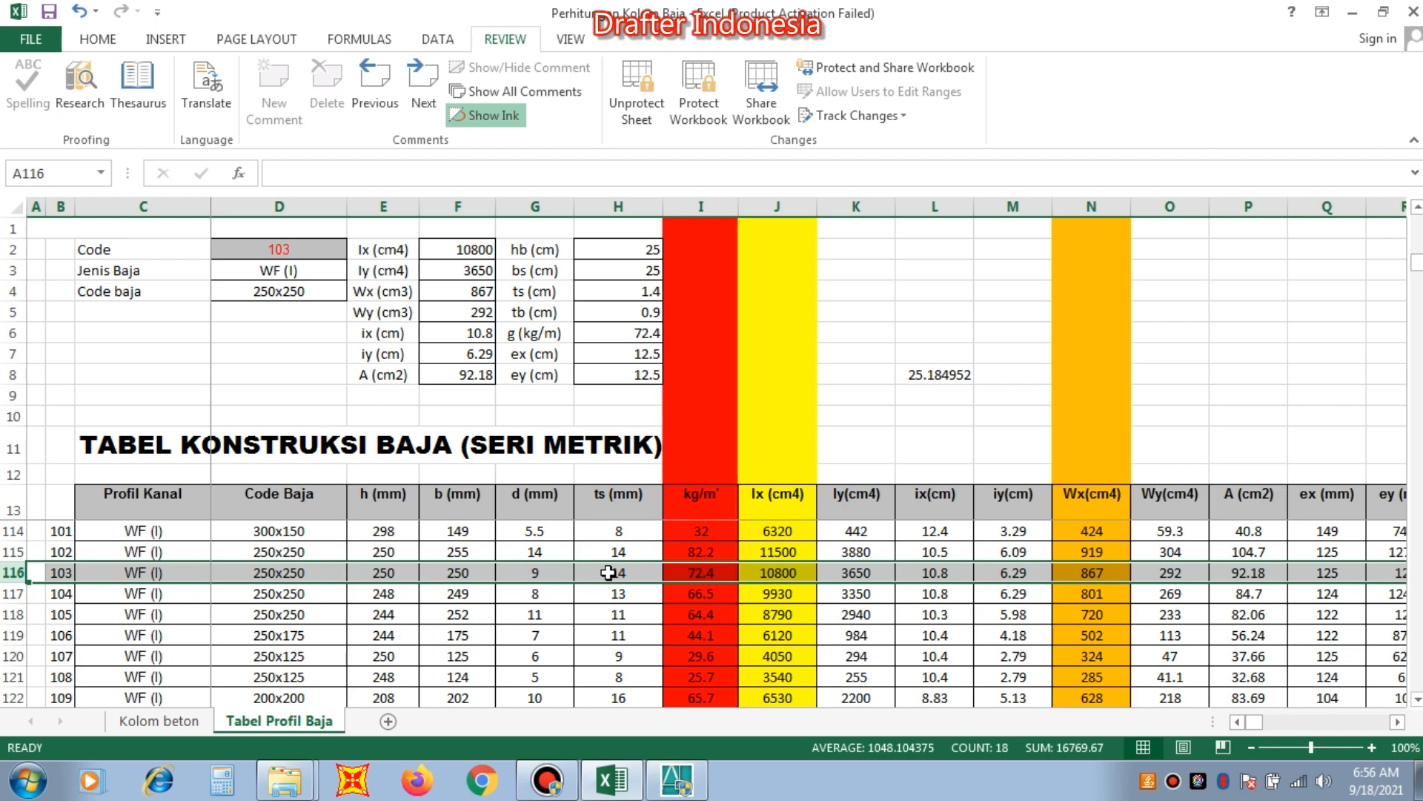
Set the WF profile height in B20 and width in C20 of Kolom beton to 250 mm each.
{"action": "left_click", "coordinate": [179, 721]}
{"action": "scroll", "coordinate": [272, 443], "scroll_direction": "up", "scroll_amount": 8}
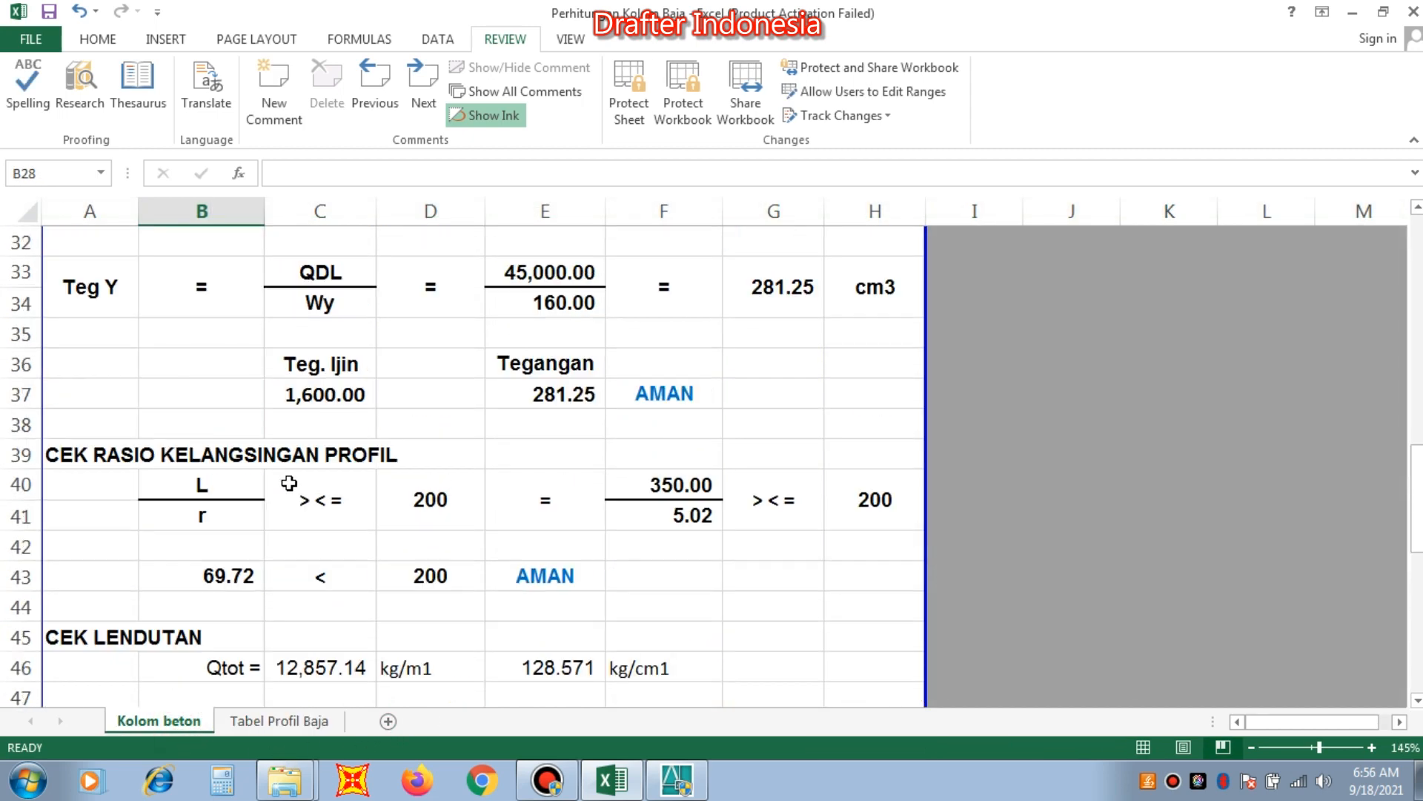
{"action": "left_click", "coordinate": [204, 335]}
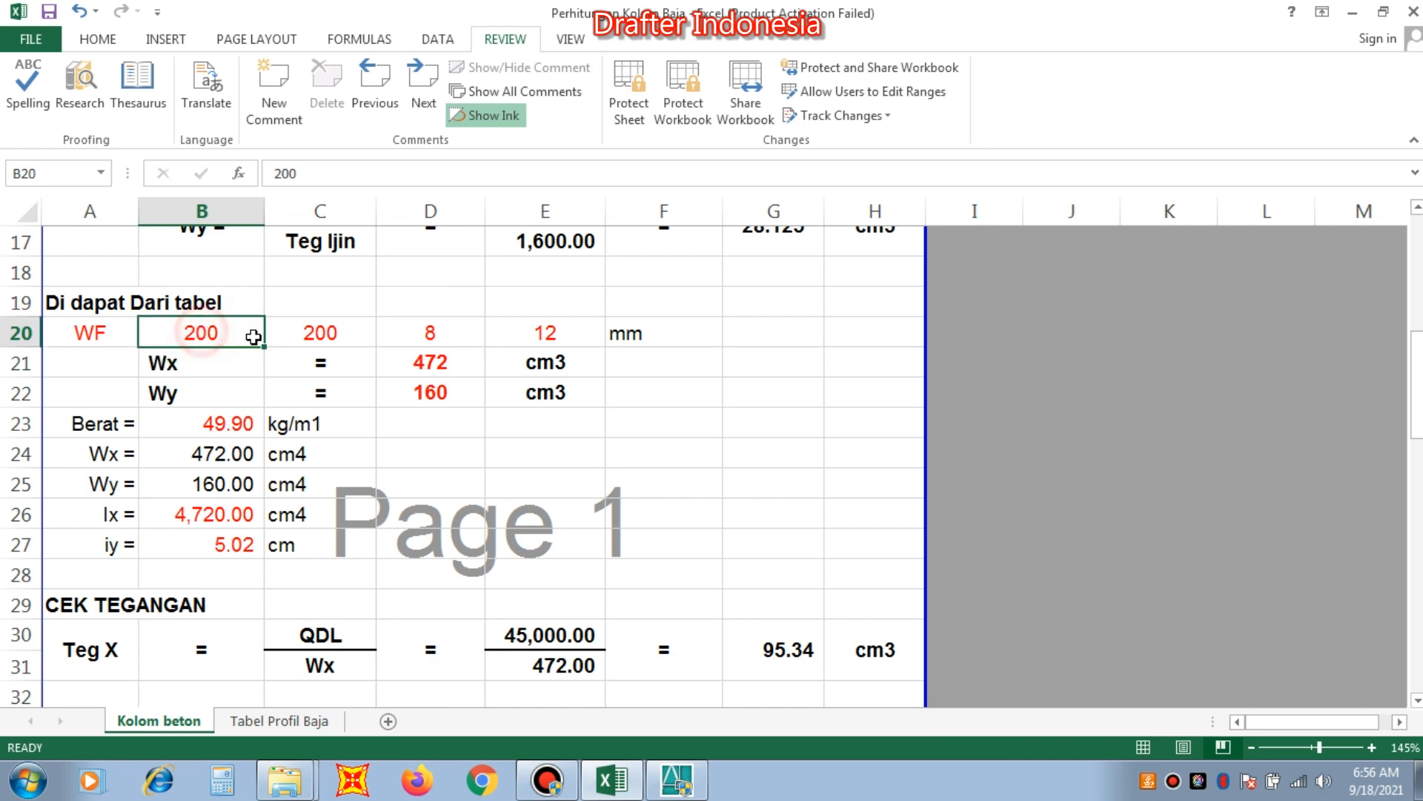
{"action": "type", "text": "250"}
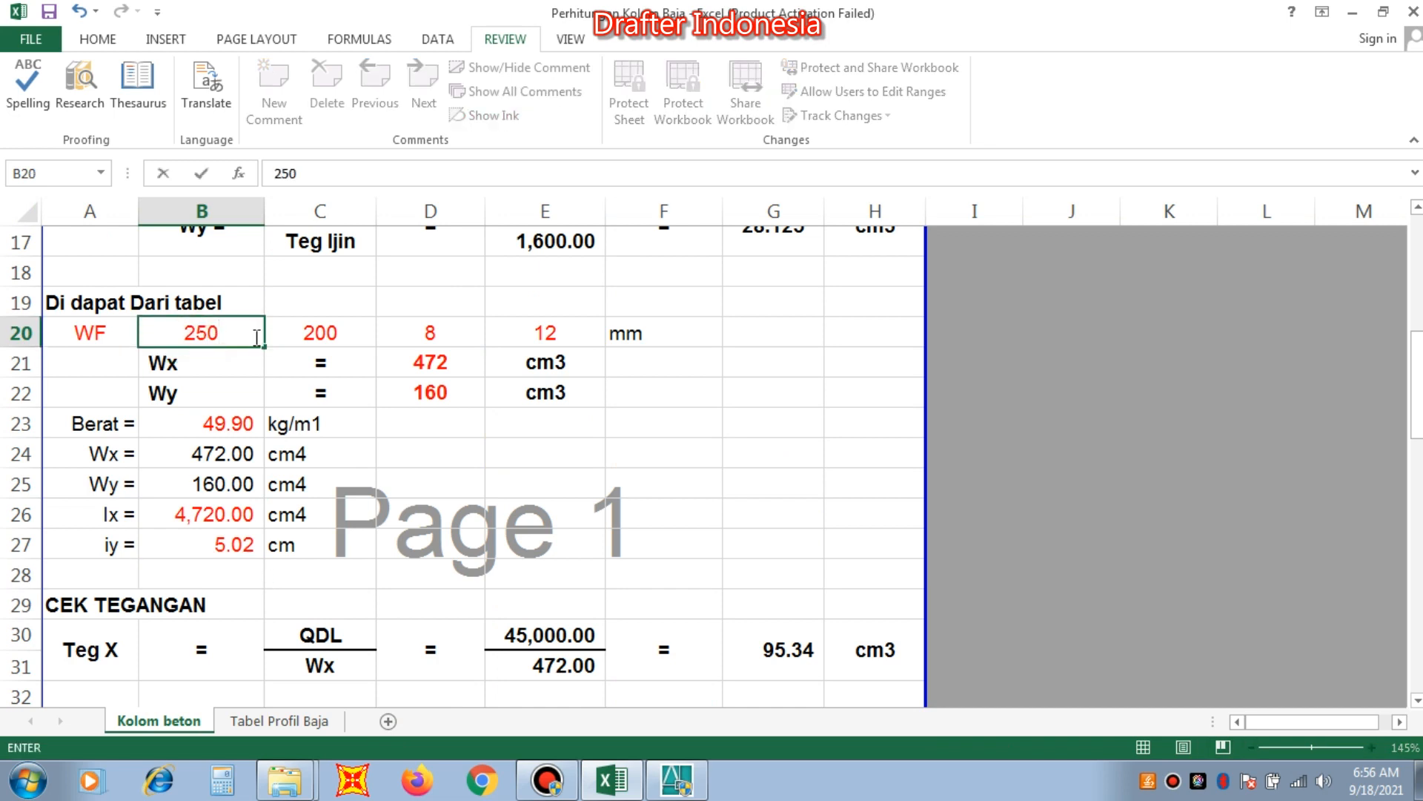
{"action": "key", "text": "Tab"}
{"action": "type", "text": "250"}
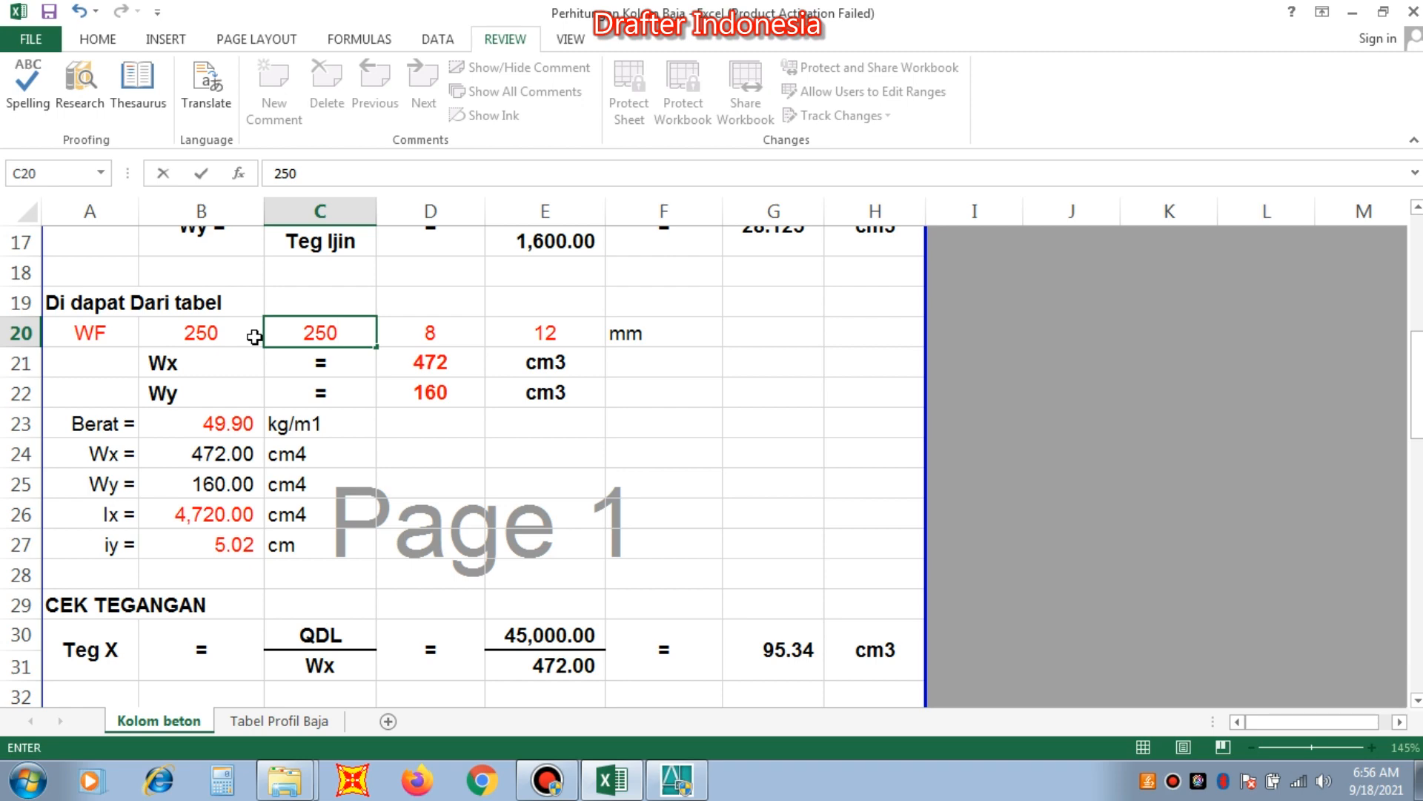
{"action": "key", "text": "Tab"}
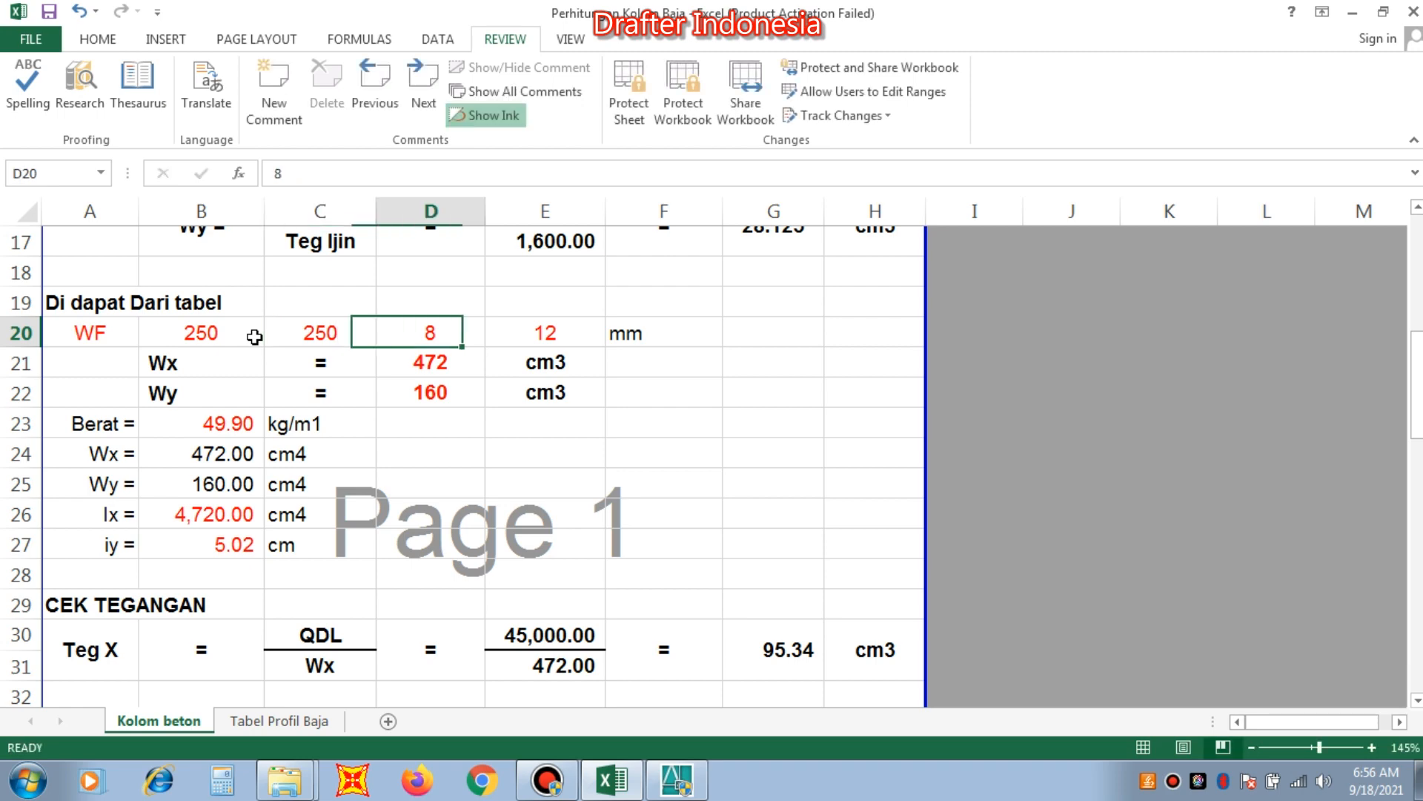
Look up the WF 250x250 thicknesses in the profile table and set D20 to 9 mm and E20 to 14 mm in Kolom beton.
{"action": "left_click", "coordinate": [306, 722]}
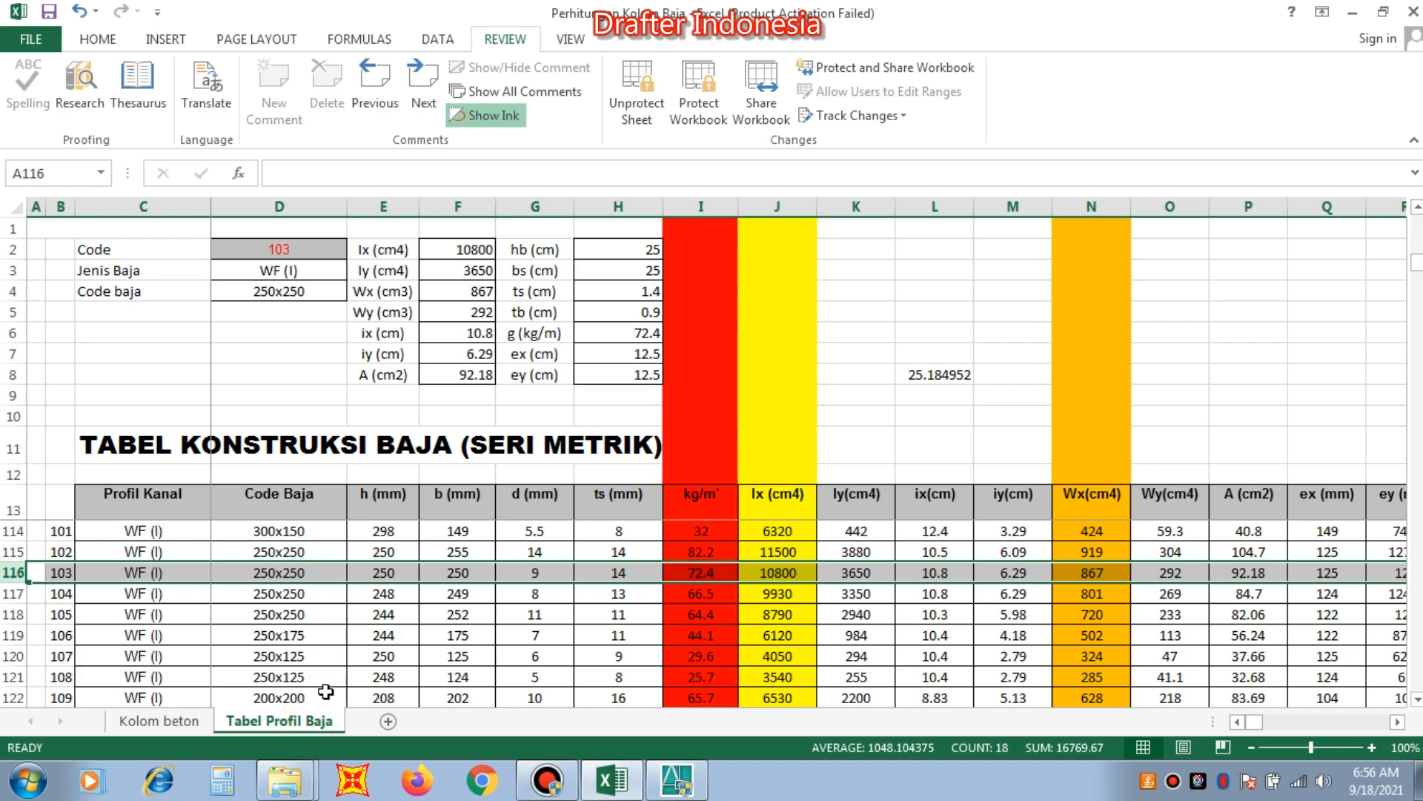
{"action": "left_click", "coordinate": [177, 728]}
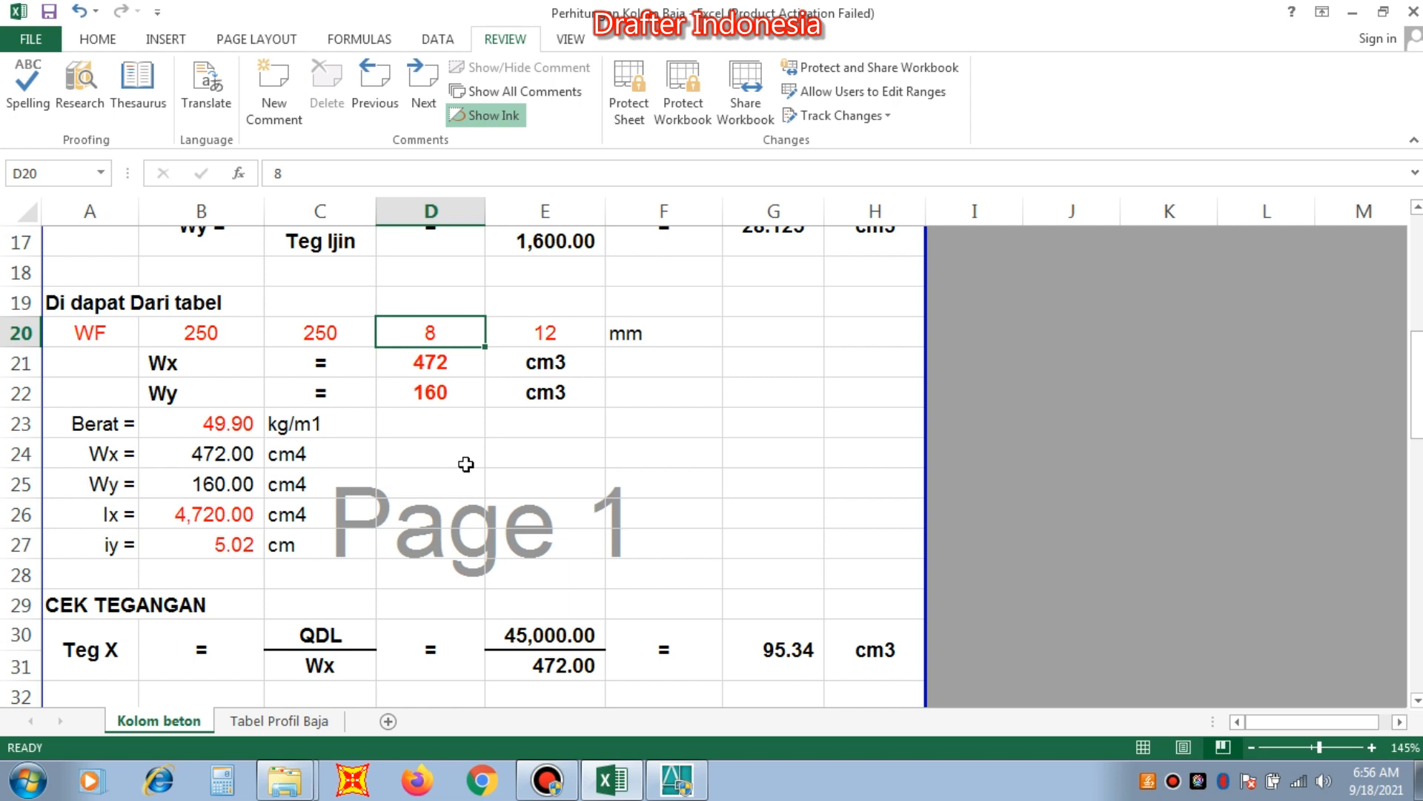
{"action": "type", "text": "9"}
{"action": "key", "text": "Tab"}
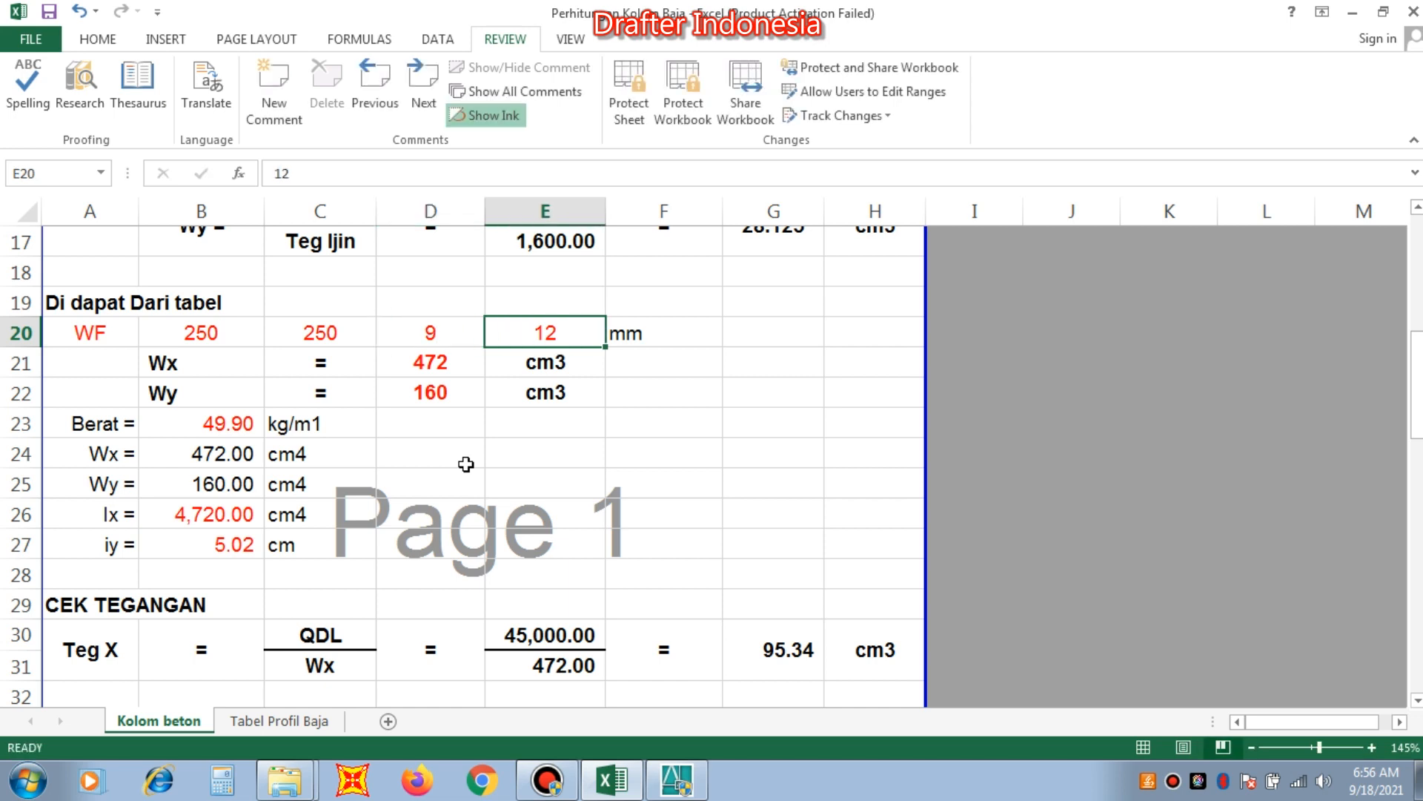
{"action": "type", "text": "14"}
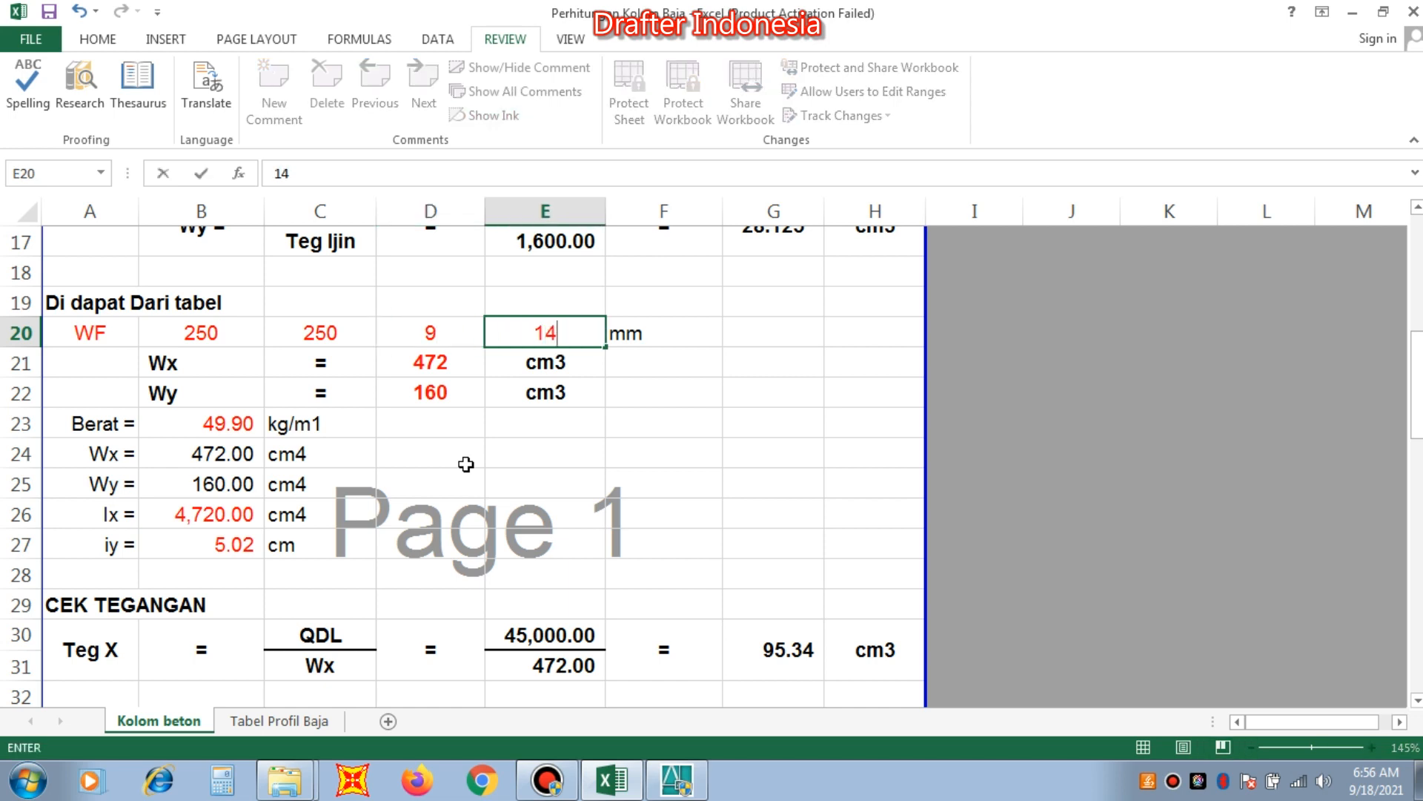
{"action": "key", "text": "Return"}
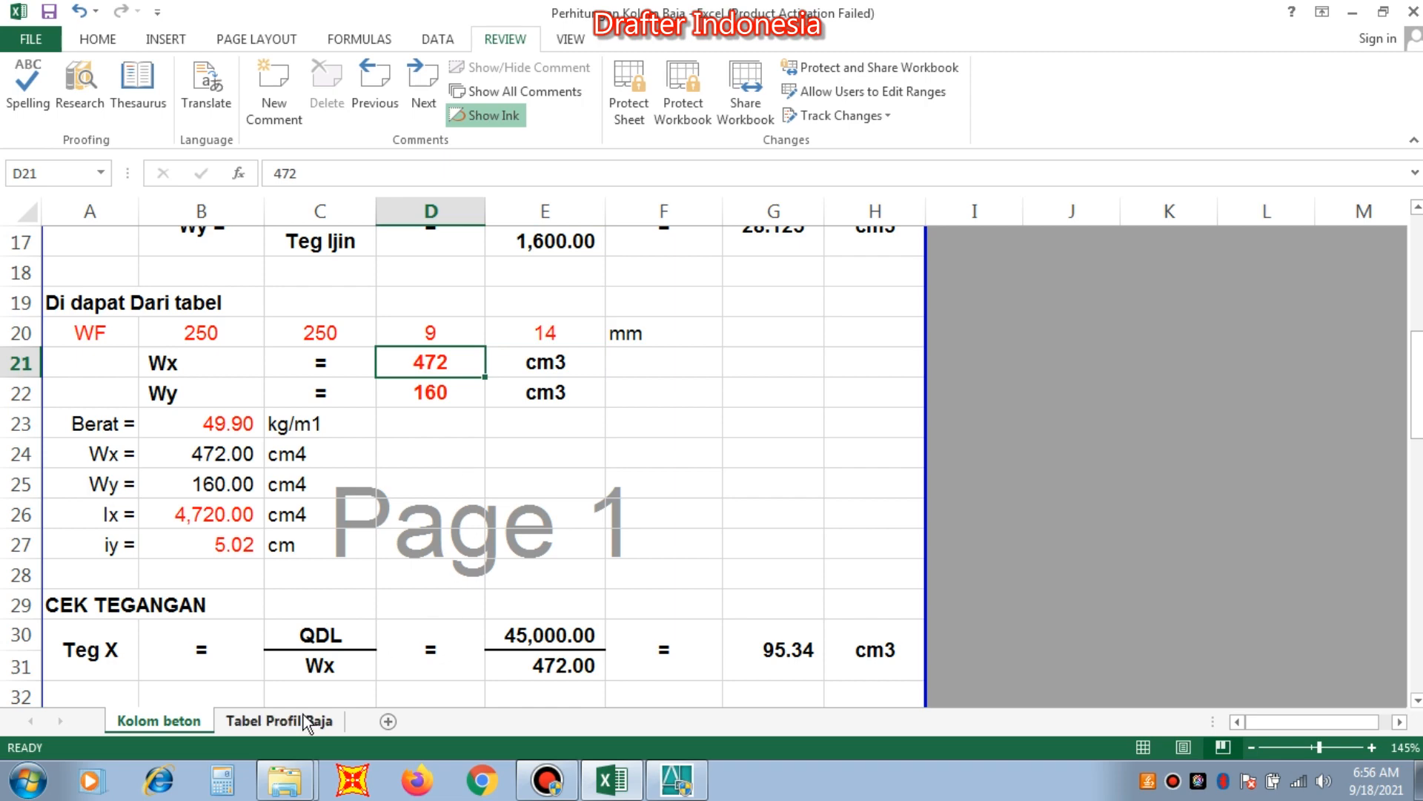
Look up the section moduli of WF 250x250 and set Wx in D21 to 867 cm3 and Wy in D22 to 292 cm3.
{"action": "left_click", "coordinate": [306, 721]}
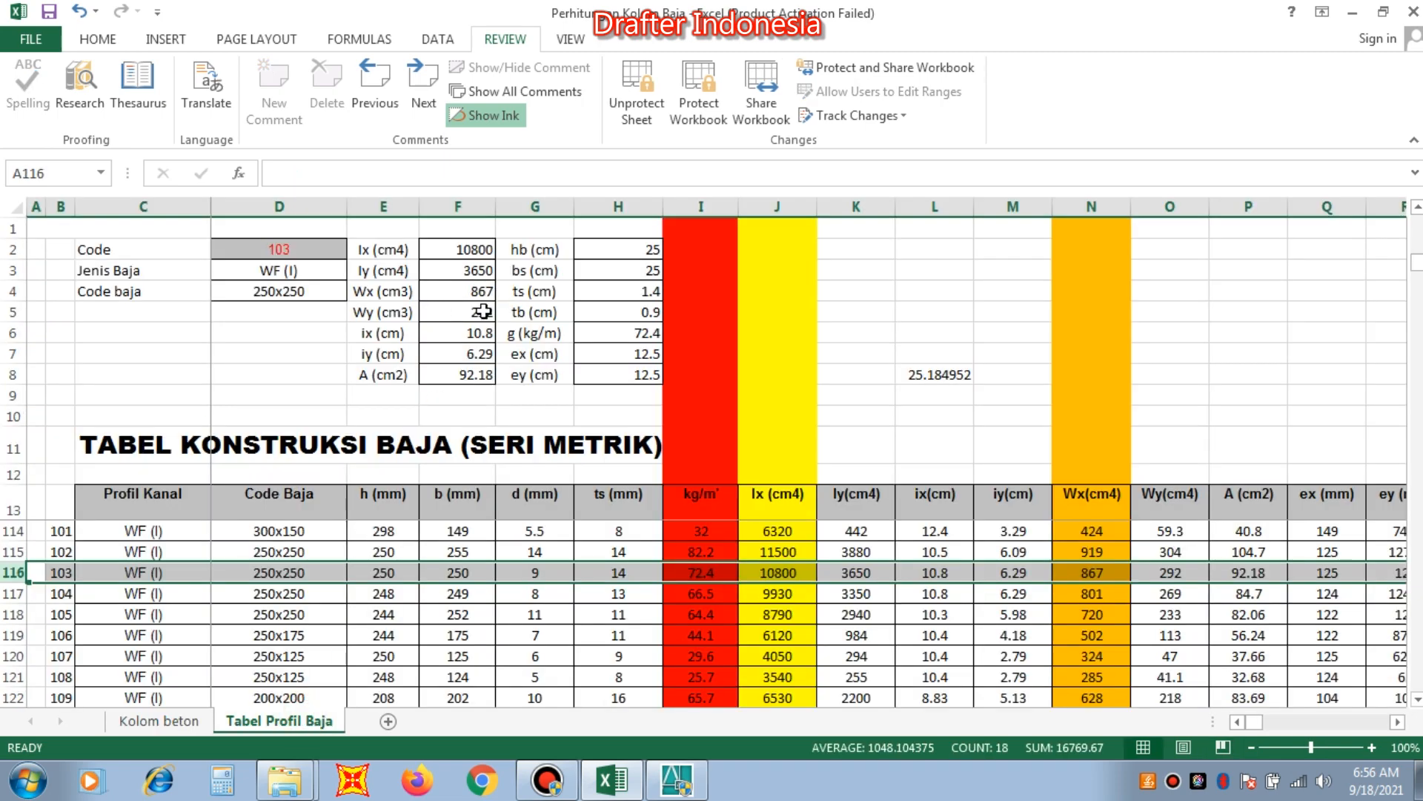
{"action": "left_click", "coordinate": [169, 719]}
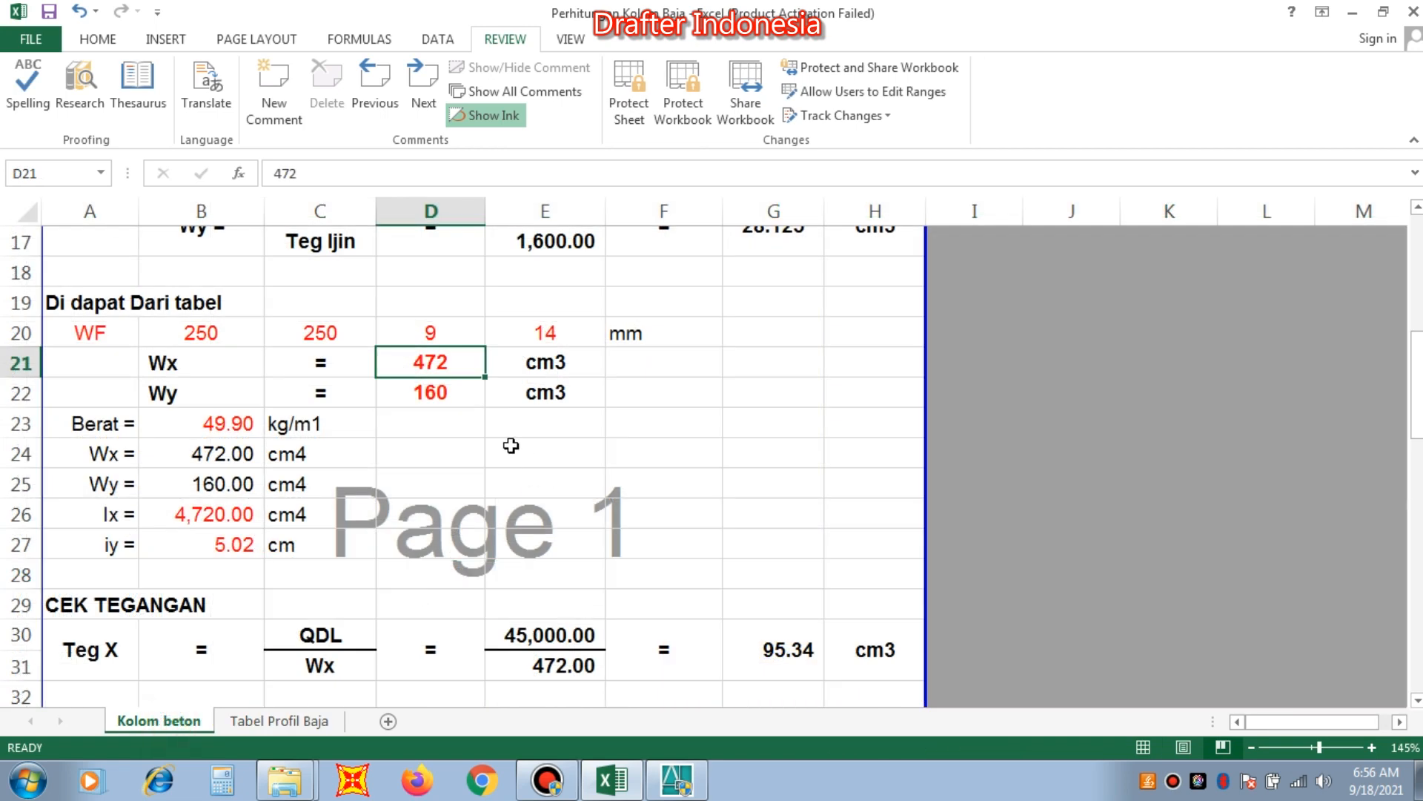
{"action": "type", "text": "867"}
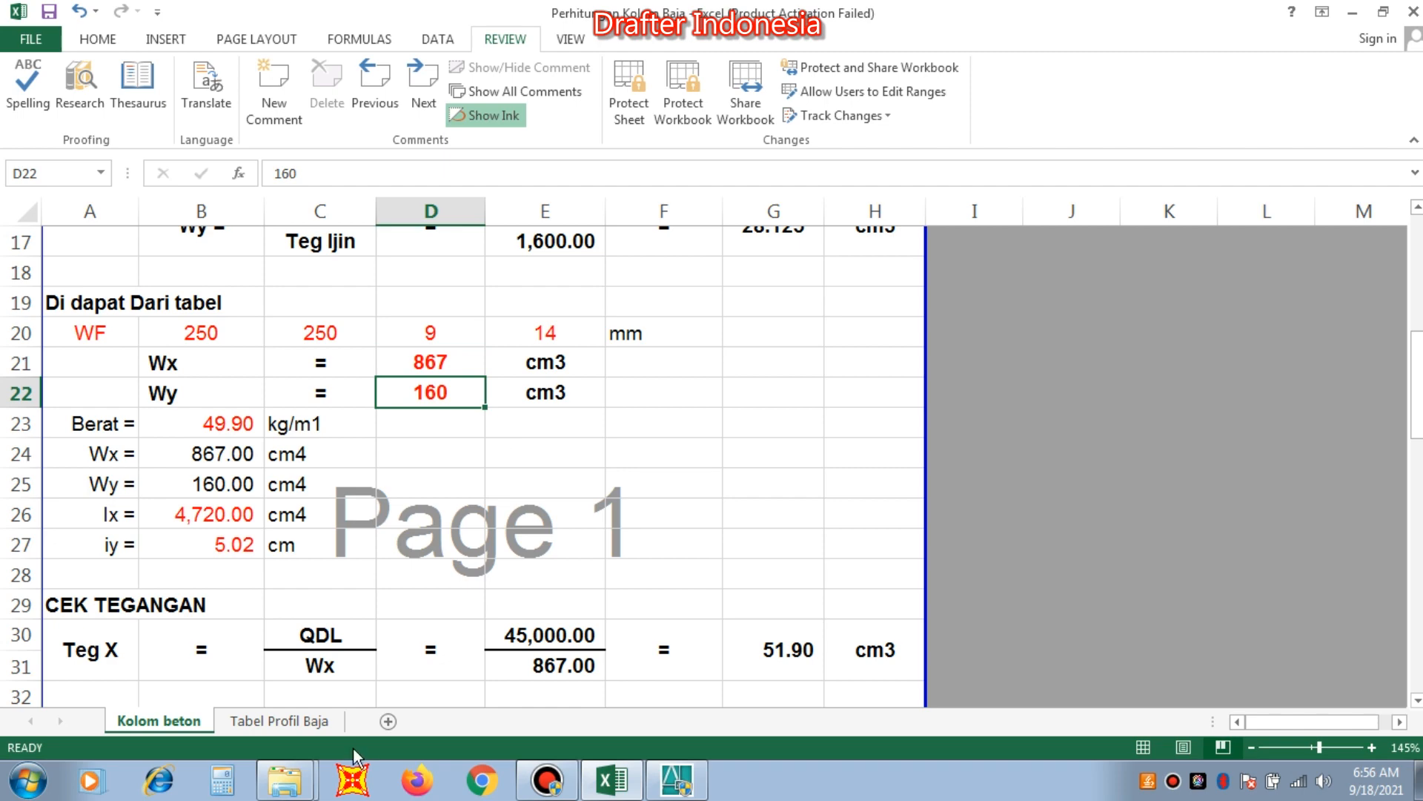
{"action": "left_click", "coordinate": [297, 723]}
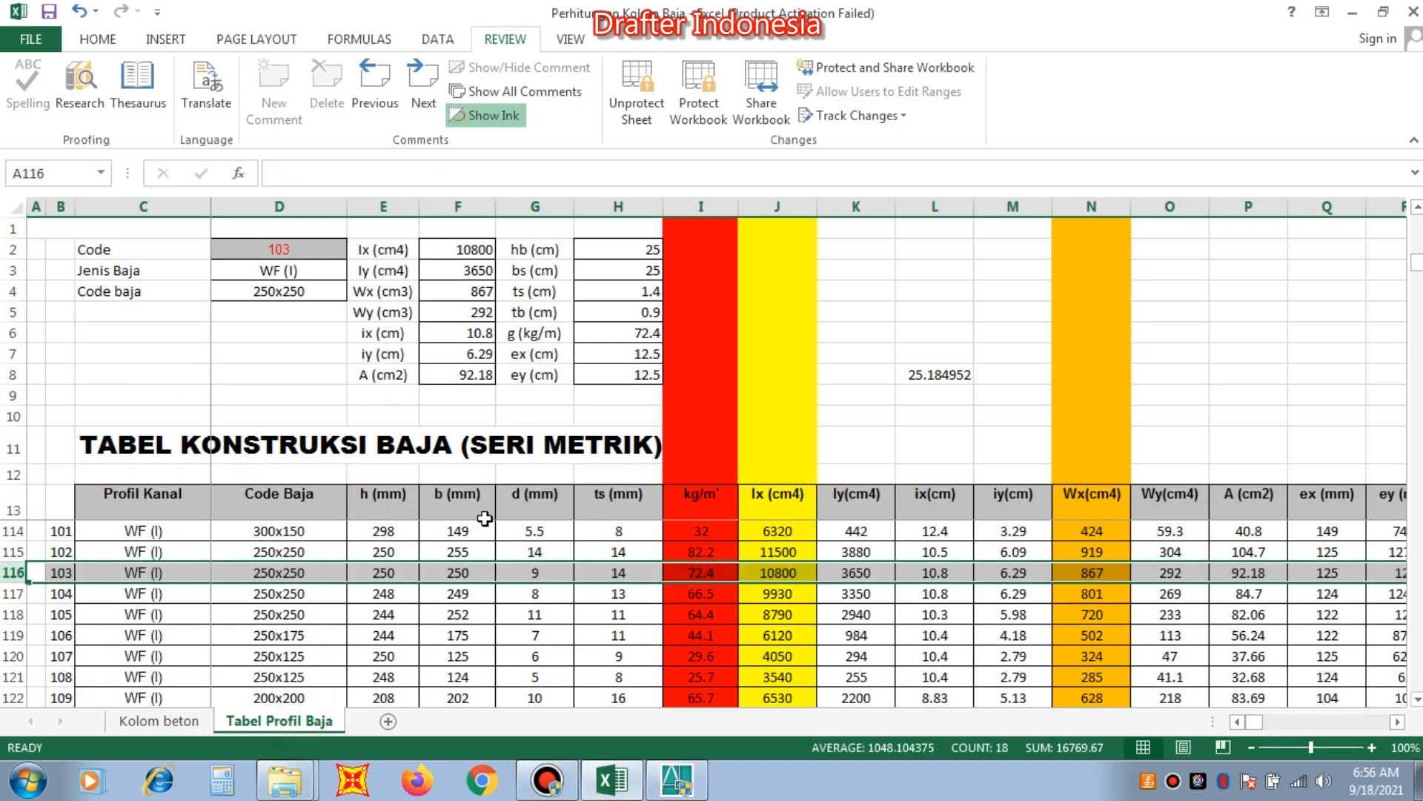
{"action": "left_click", "coordinate": [159, 720]}
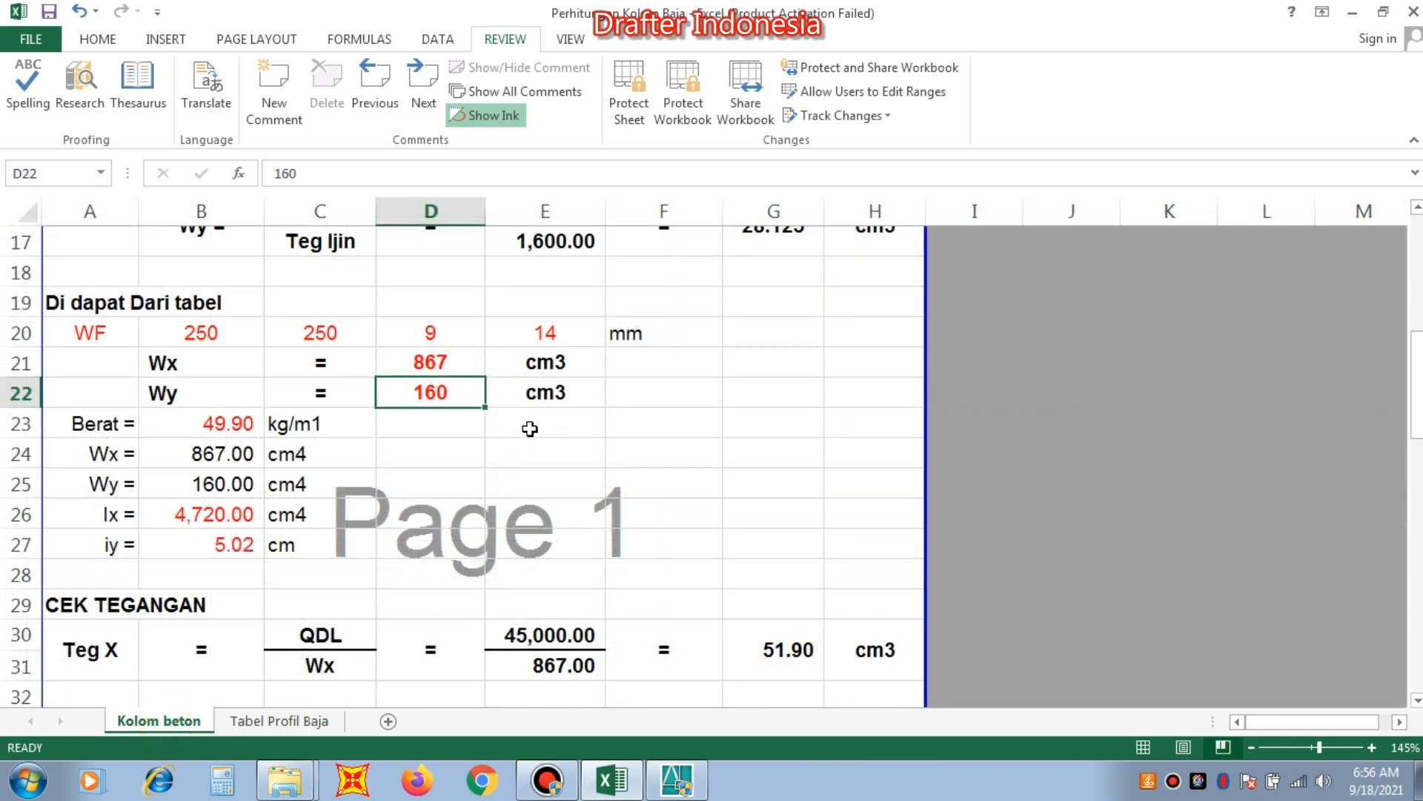
{"action": "type", "text": "2"}
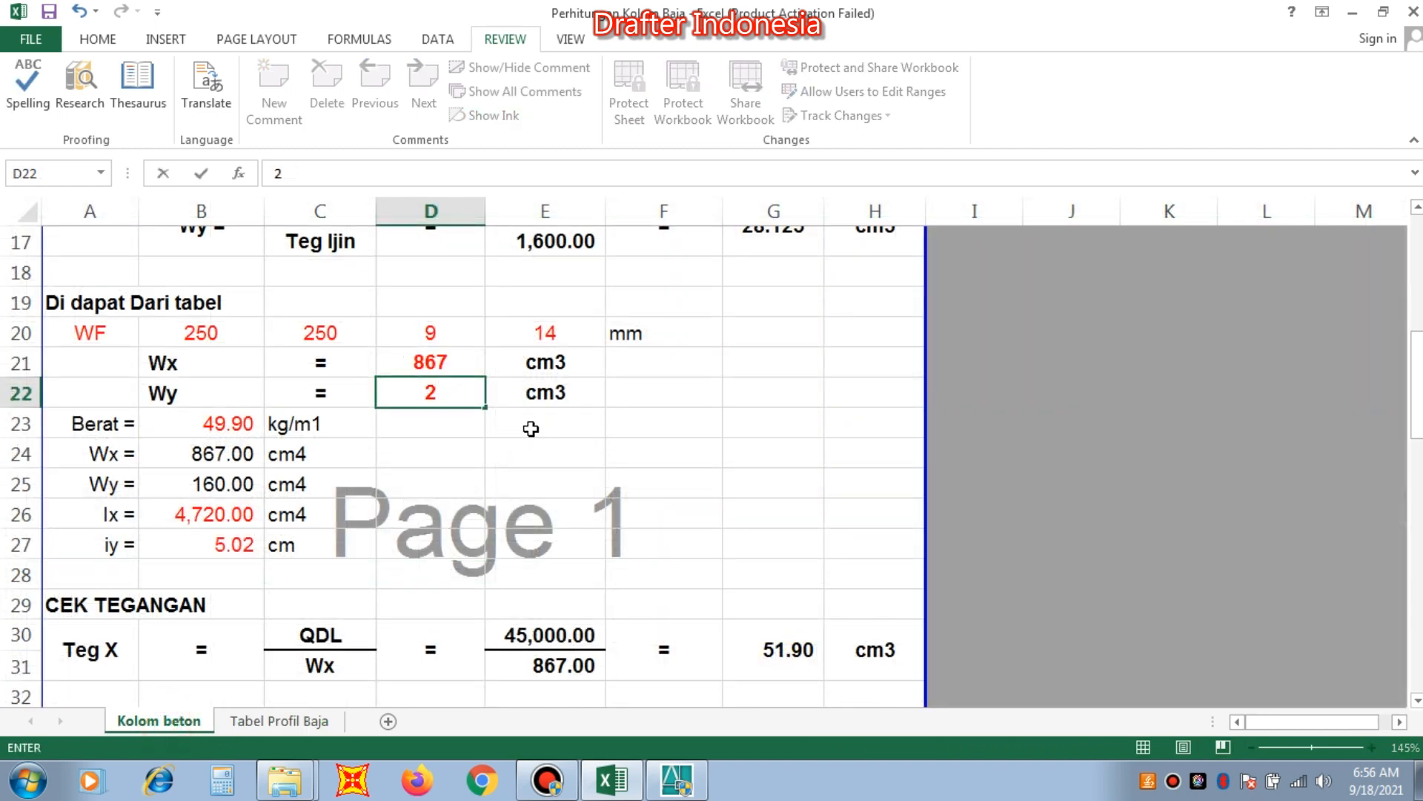
{"action": "type", "text": "92"}
{"action": "key", "text": "Return"}
Look up the weight of WF 250x250 in the profile table and set Berat in cell B23 of Kolom beton to 72.4 kg/m1.
{"action": "left_click", "coordinate": [247, 421]}
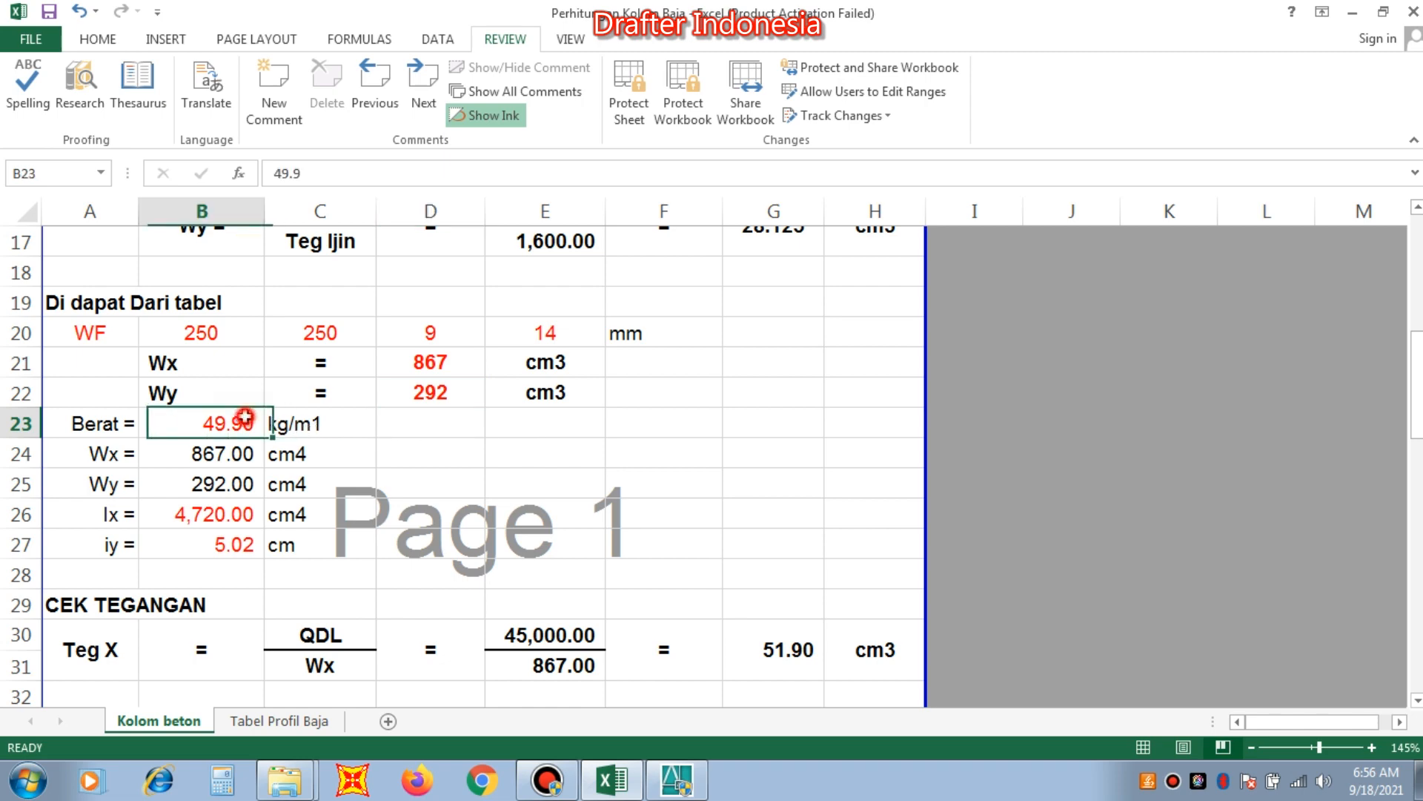
{"action": "left_click", "coordinate": [308, 721]}
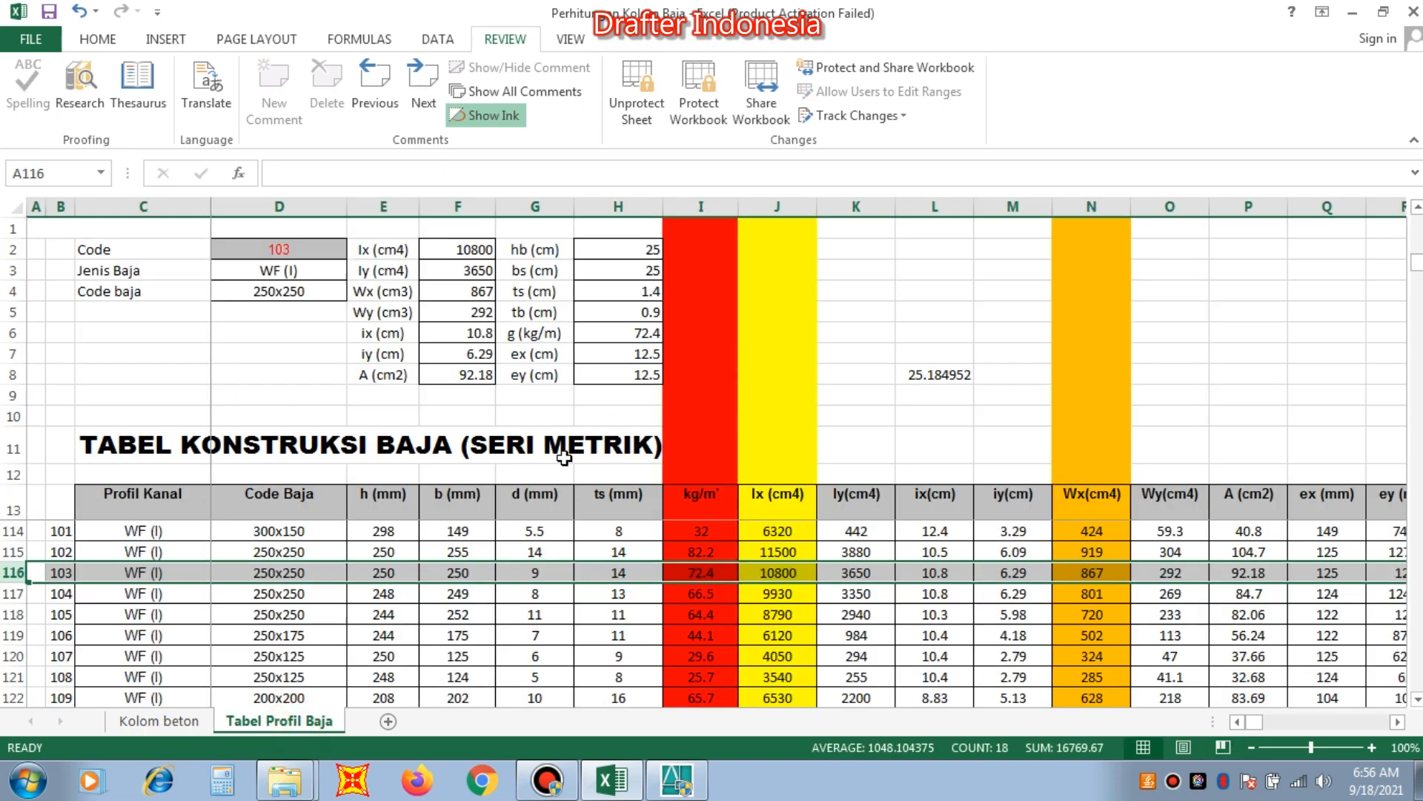
{"action": "left_click", "coordinate": [169, 721]}
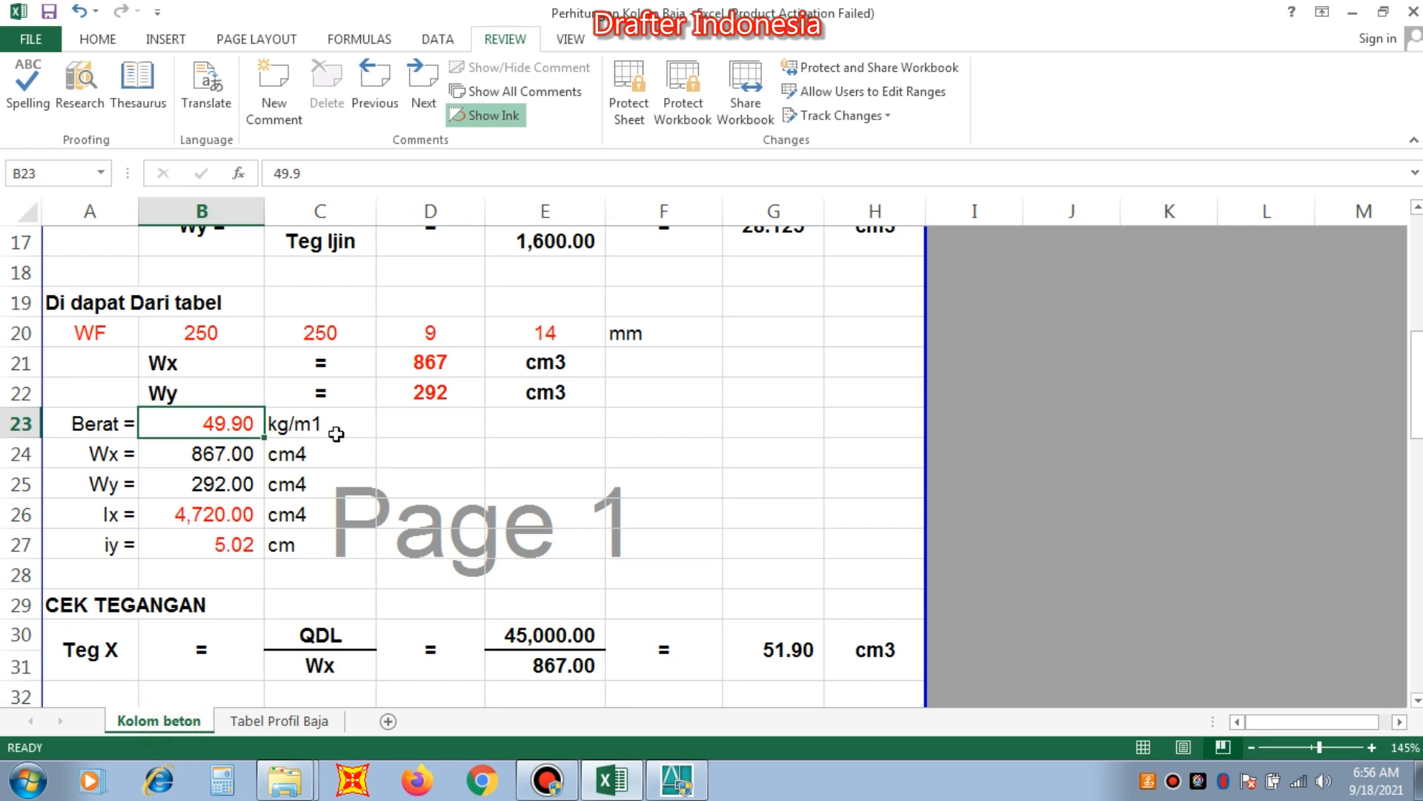
{"action": "type", "text": "72.4"}
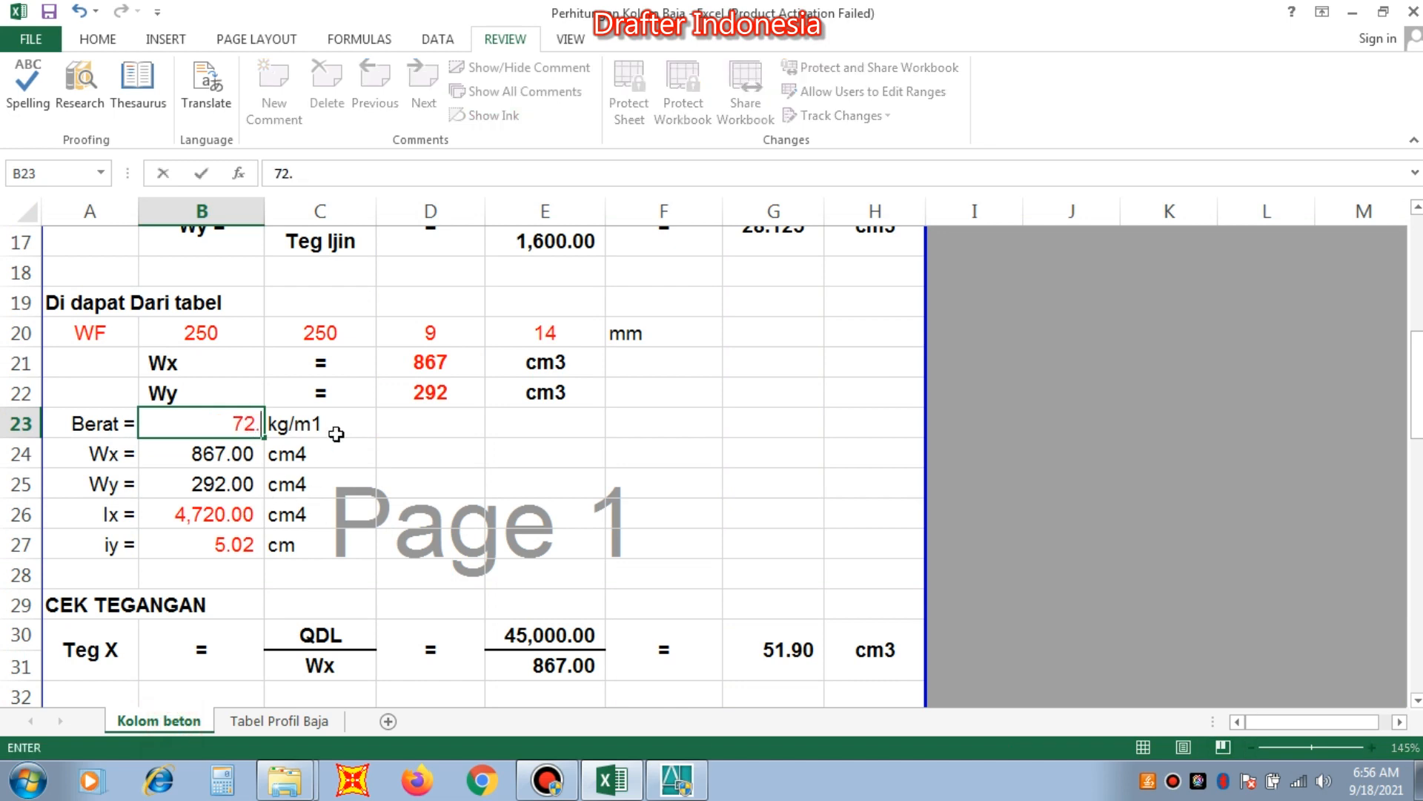
{"action": "key", "text": "Return"}
Look up Ix of WF 250x250 in the profile table and set Ix in cell B26 of Kolom beton to 10800 cm4.
{"action": "key", "text": "Down"}
{"action": "key", "text": "Down"}
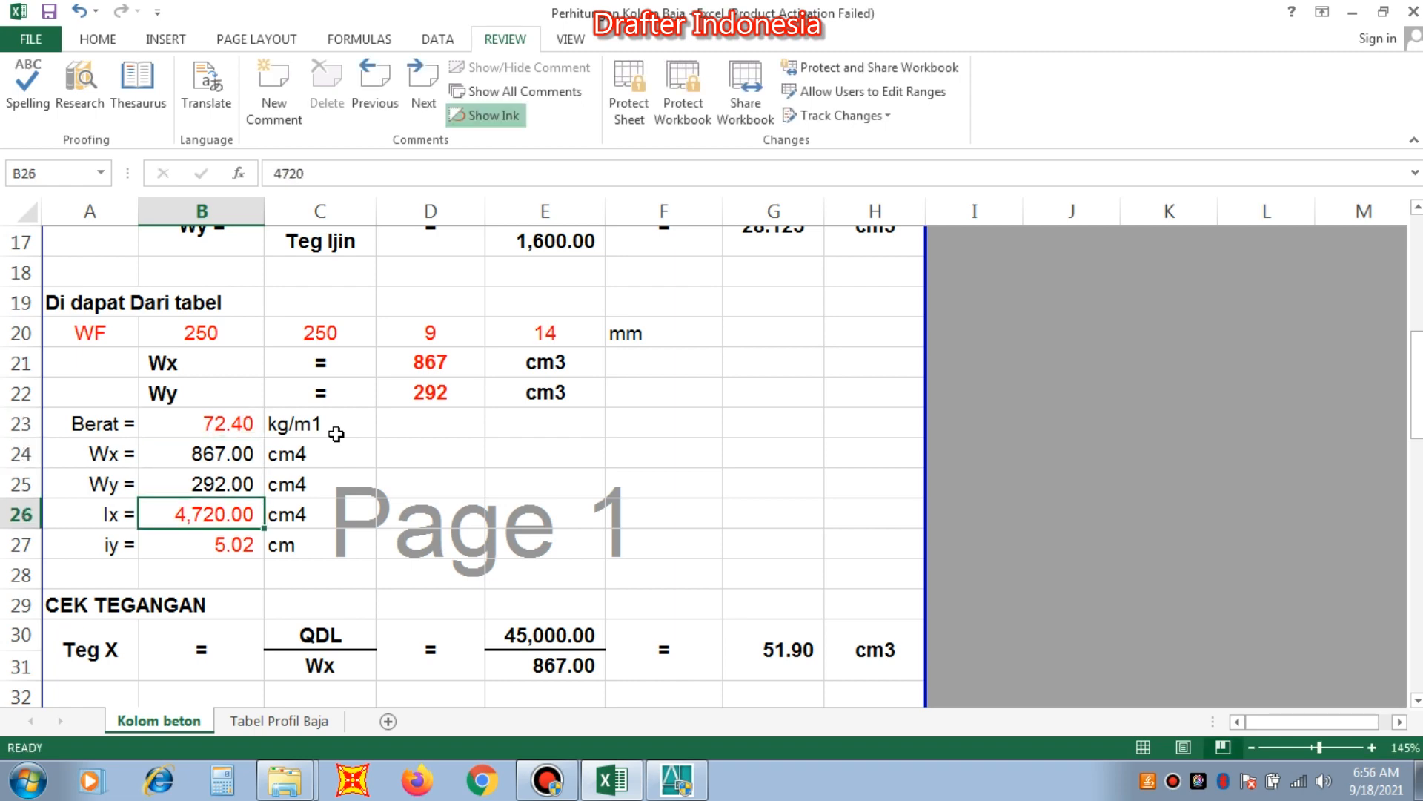
{"action": "left_click", "coordinate": [279, 721]}
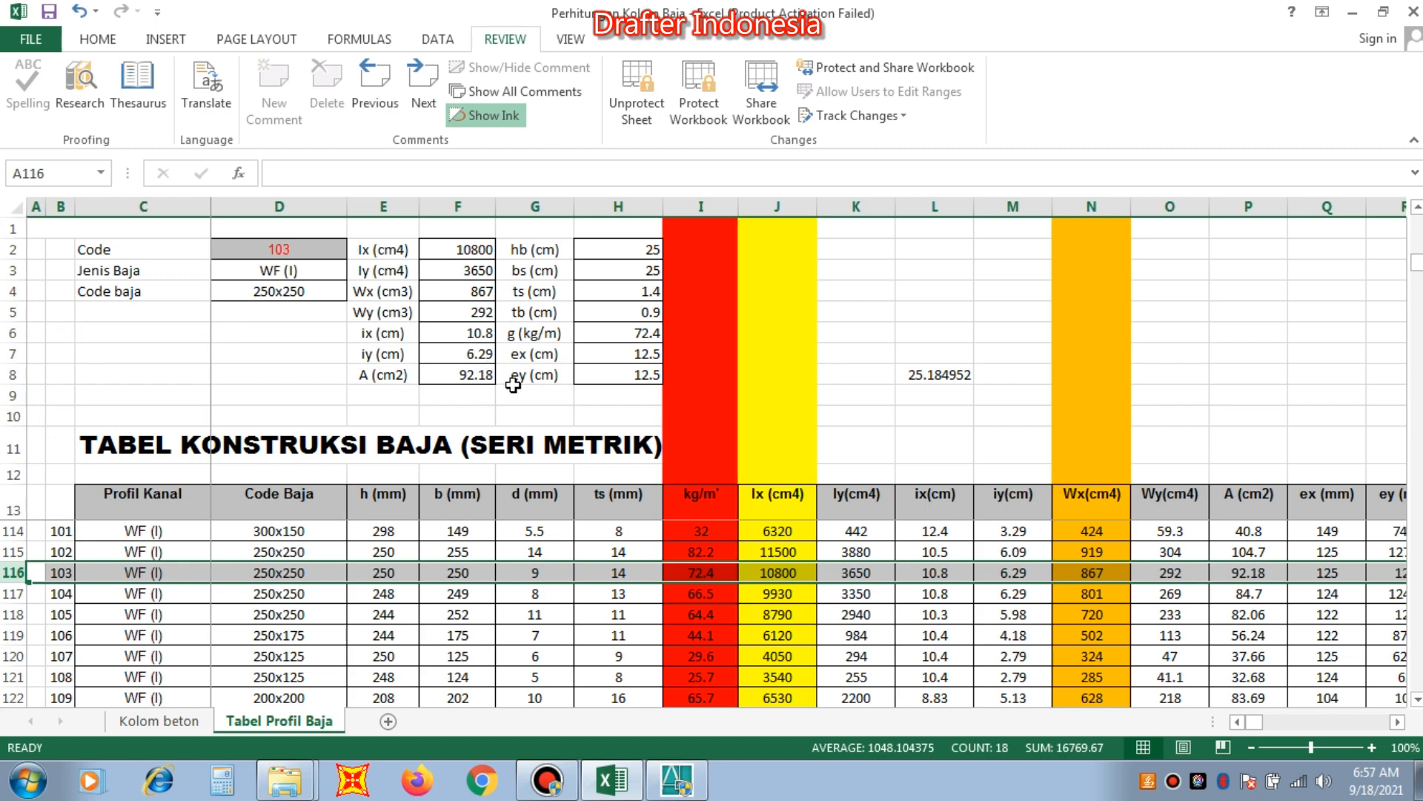
{"action": "left_click", "coordinate": [158, 720]}
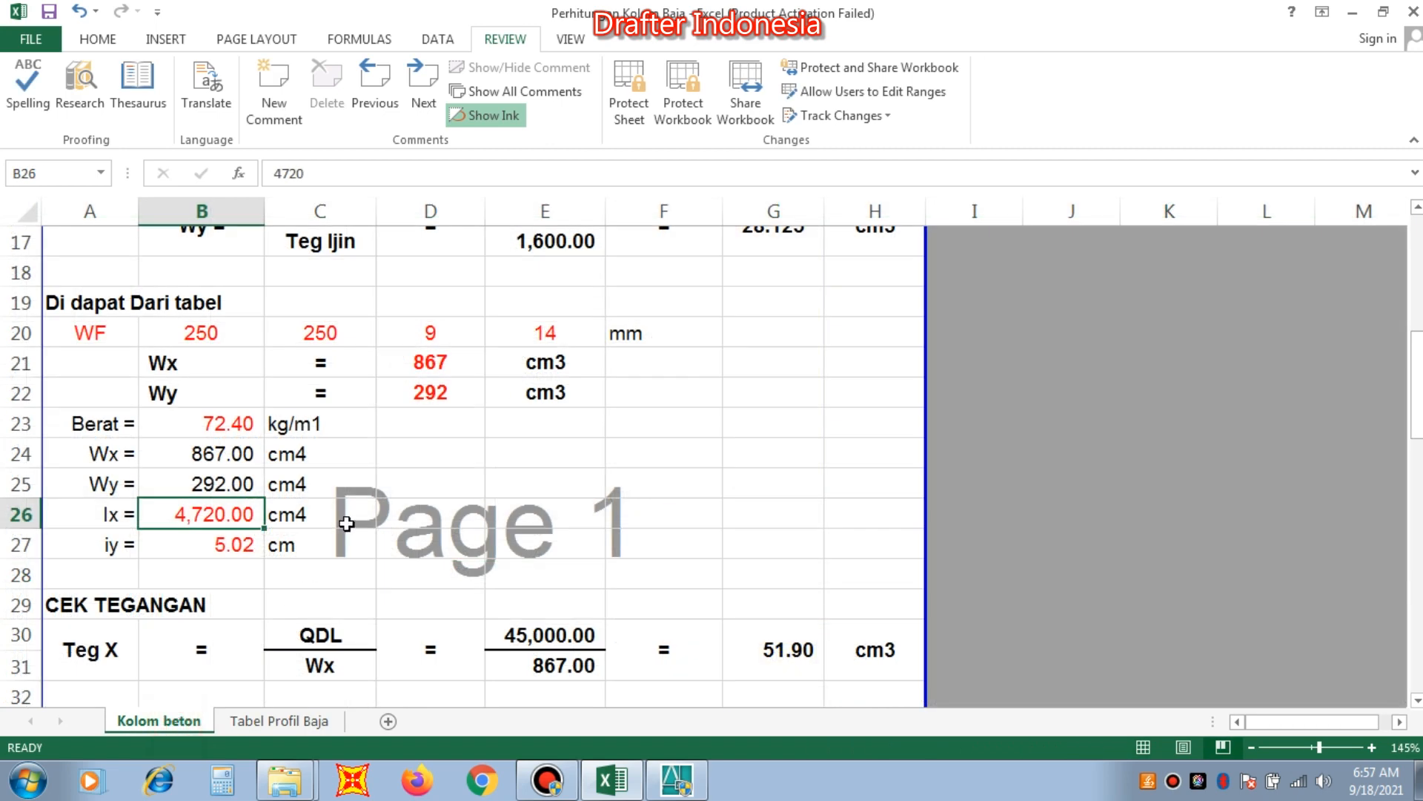
{"action": "type", "text": "10"}
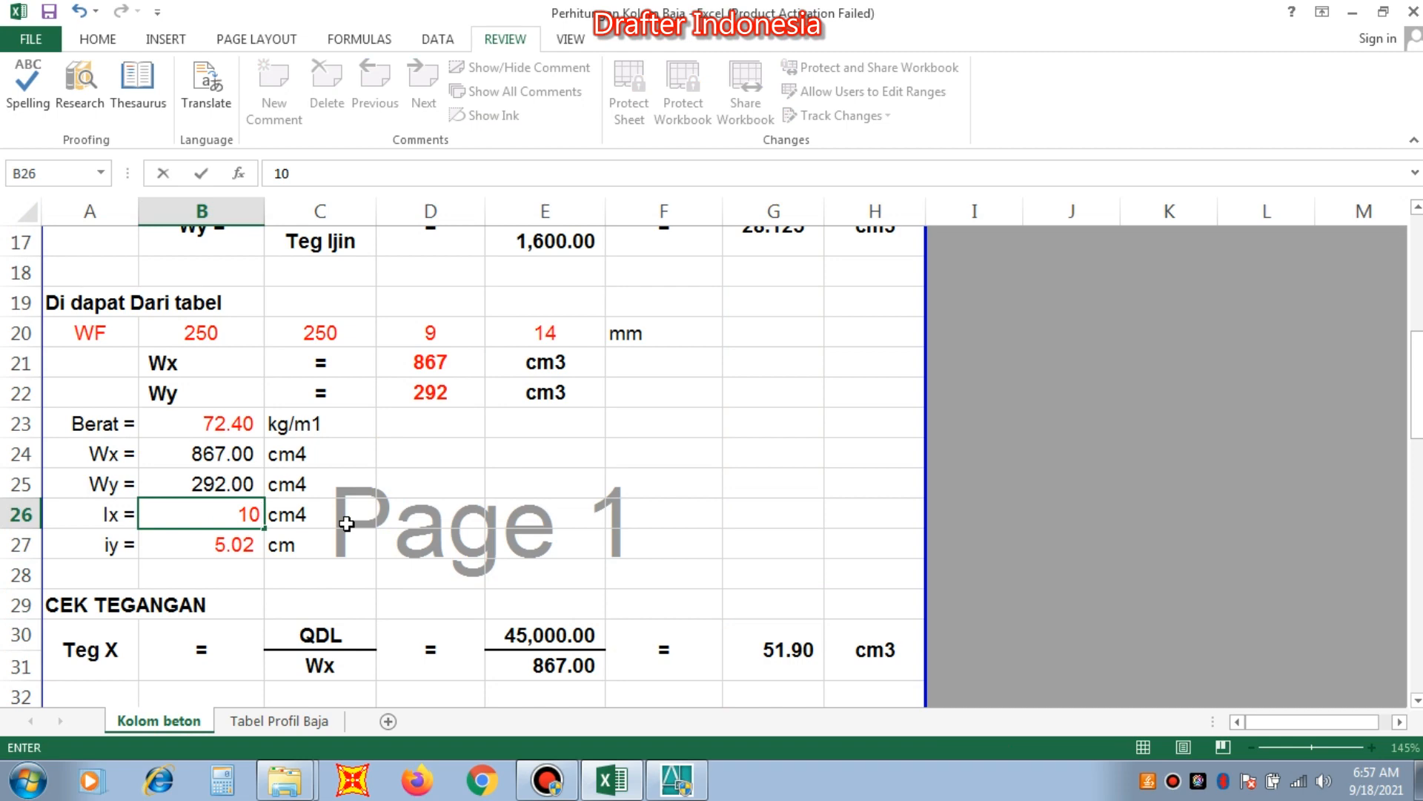
{"action": "type", "text": "800"}
{"action": "key", "text": "Return"}
Look up iy of WF 250x250 in the profile table and set iy in cell B27 of Kolom beton to 6.29 cm.
{"action": "left_click", "coordinate": [279, 720]}
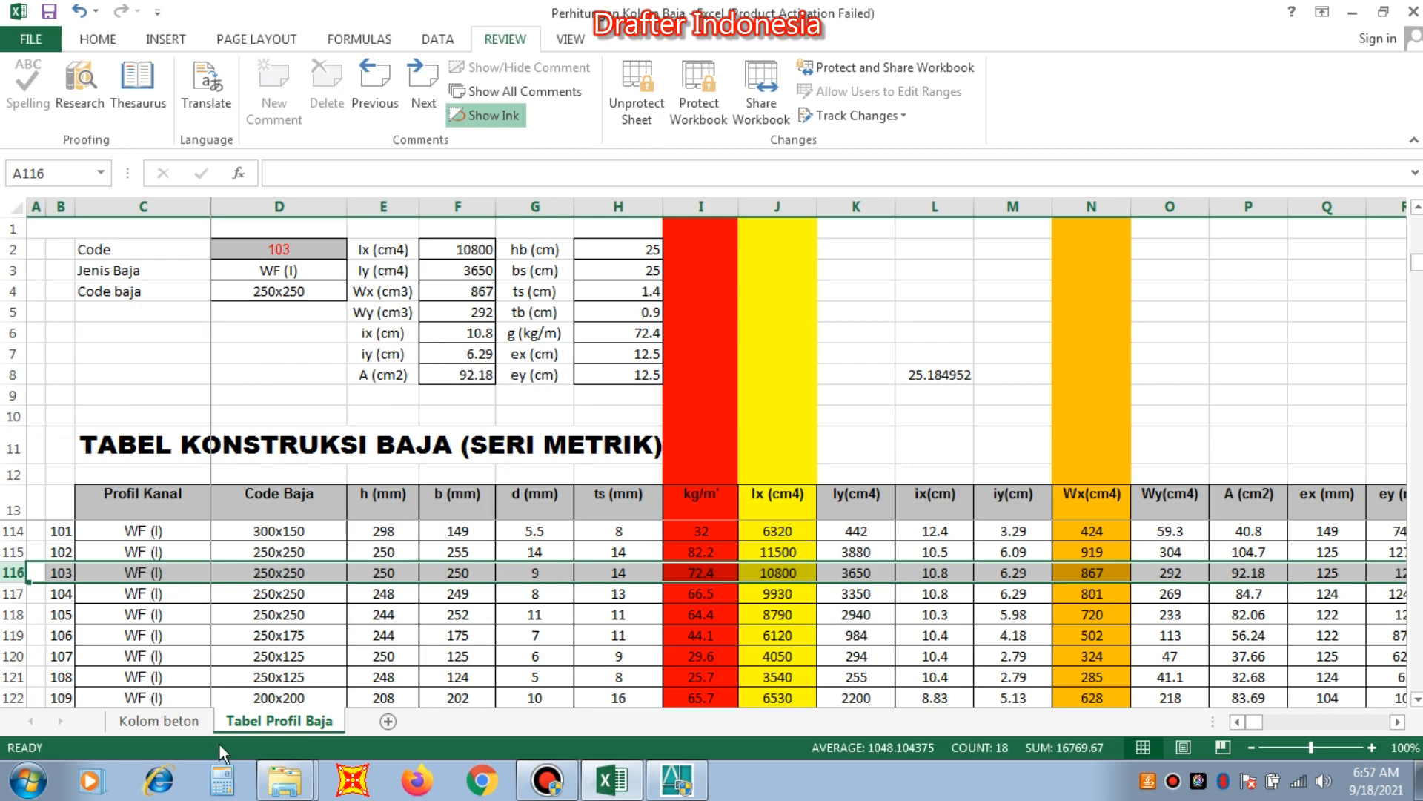
{"action": "left_click", "coordinate": [177, 723]}
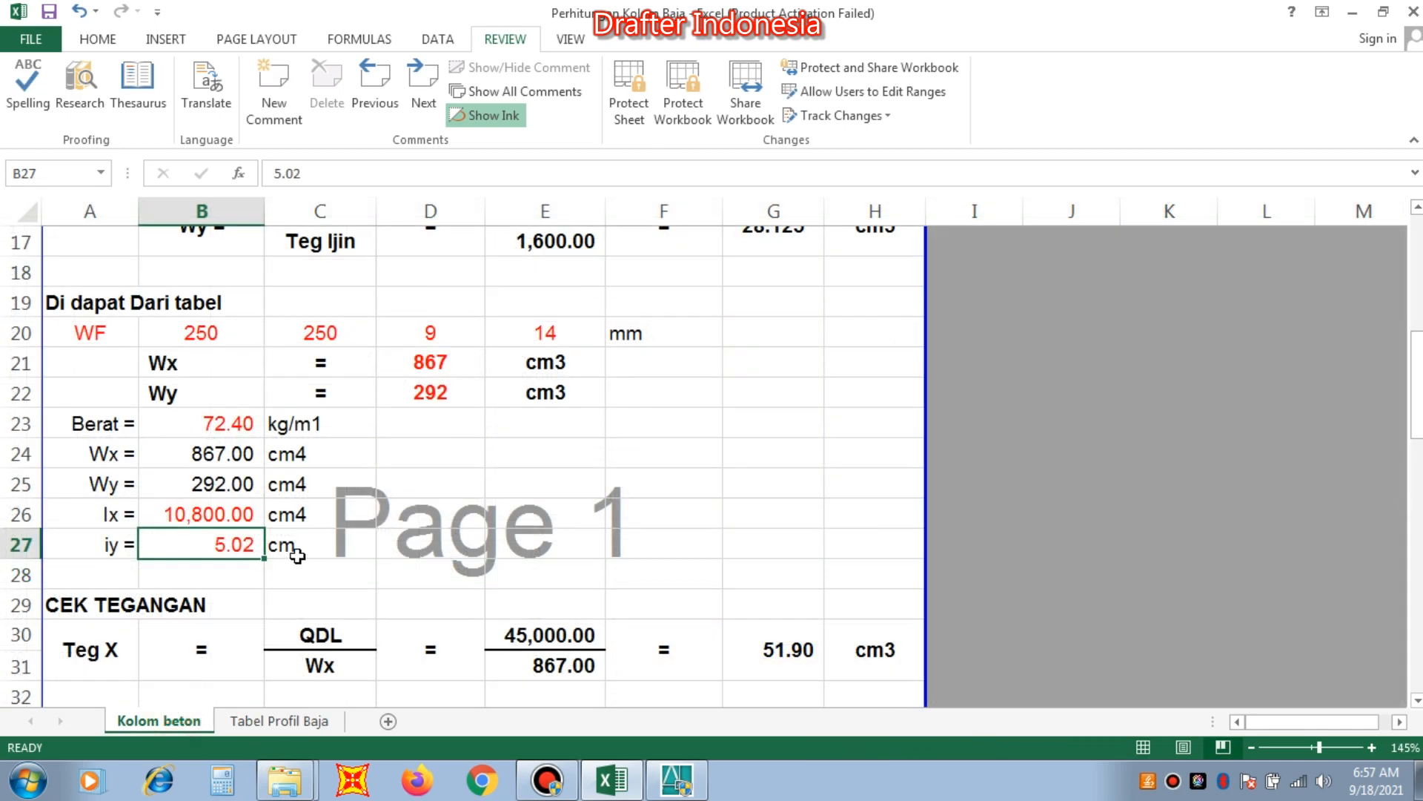
{"action": "type", "text": "6."}
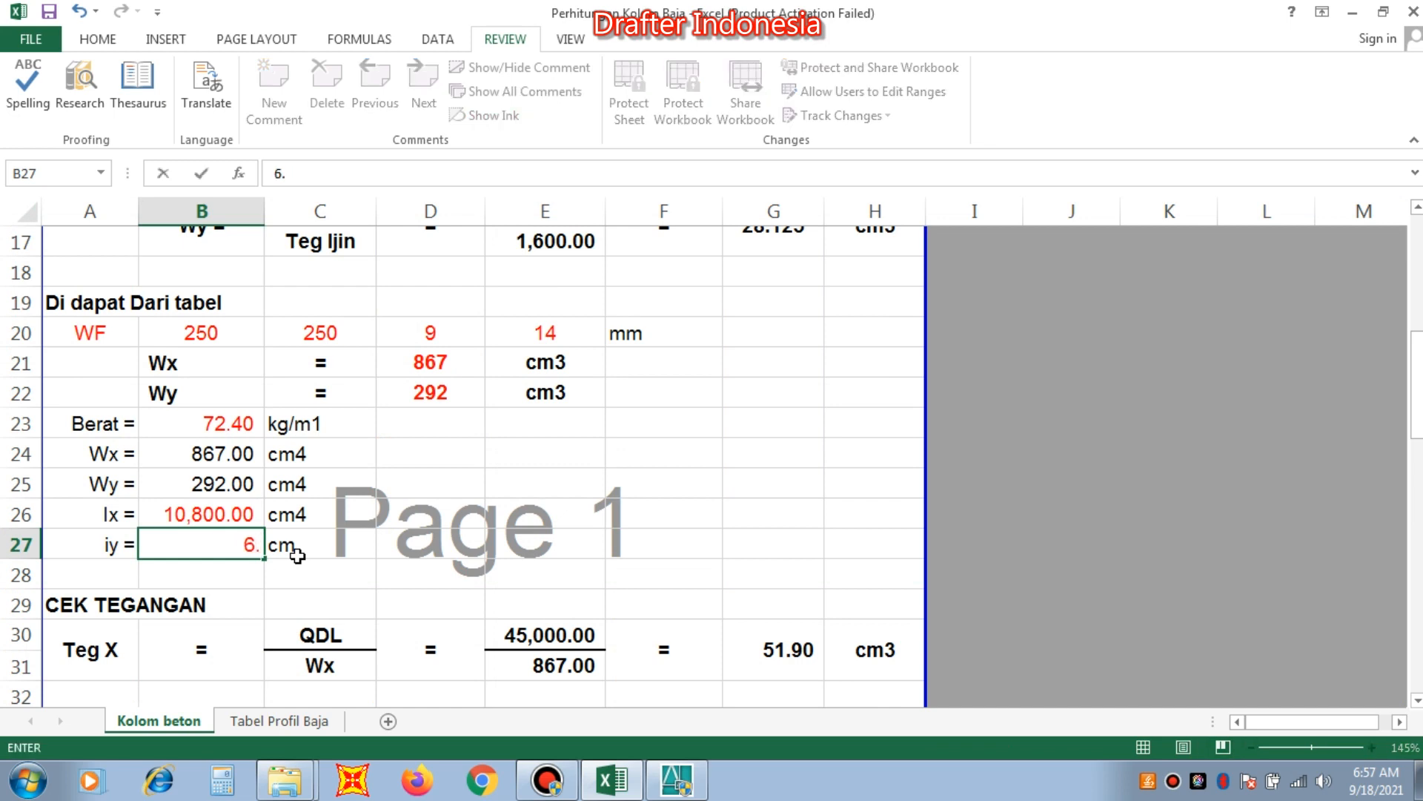
{"action": "type", "text": "29"}
{"action": "key", "text": "Return"}
Review the stress, slenderness and deflection checks and the KESIMPULAN block, glance at the AutoCAD column plan, and return to the Kolom beton heading in A4.
{"action": "scroll", "coordinate": [401, 468], "scroll_direction": "down", "scroll_amount": 2}
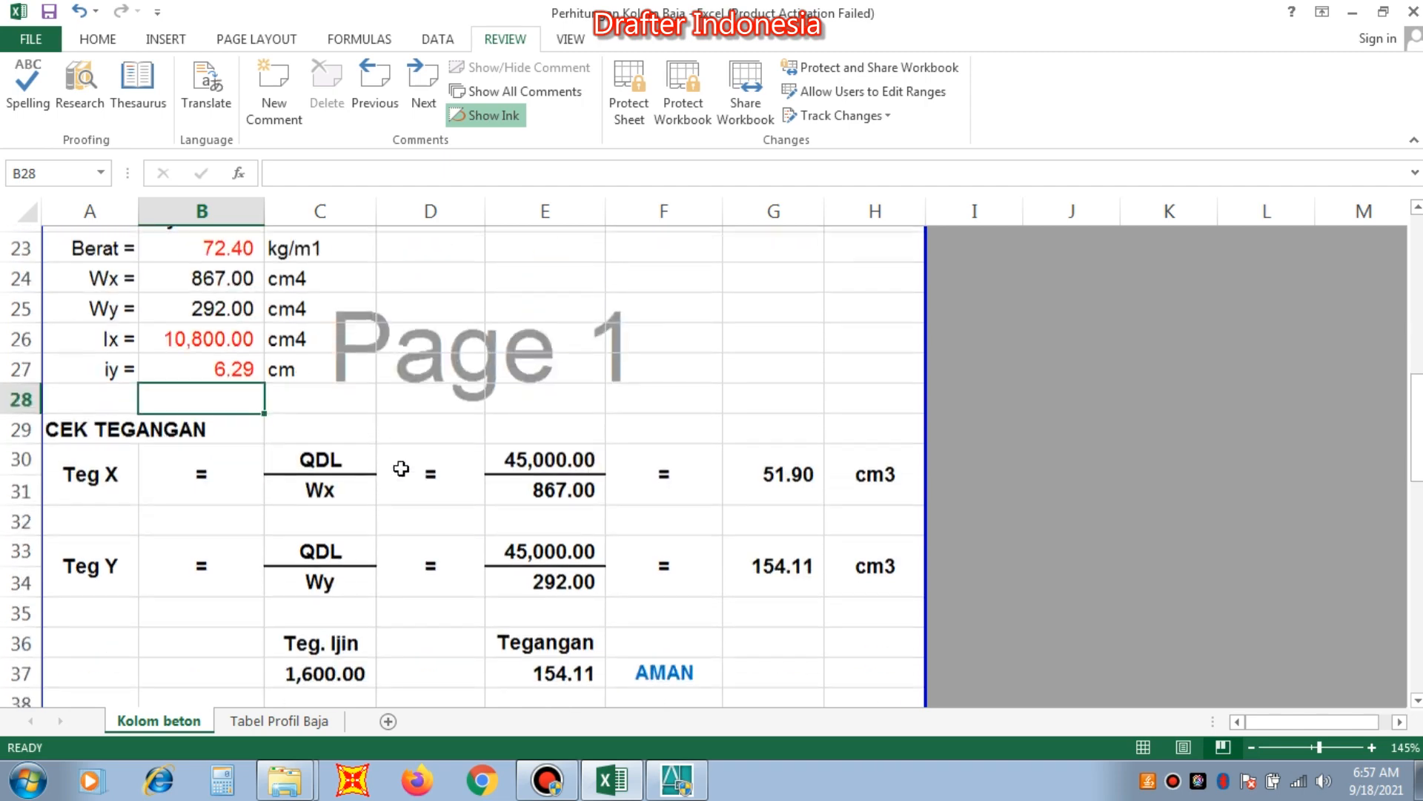
{"action": "scroll", "coordinate": [403, 466], "scroll_direction": "down", "scroll_amount": 1}
{"action": "scroll", "coordinate": [404, 465], "scroll_direction": "down", "scroll_amount": 2}
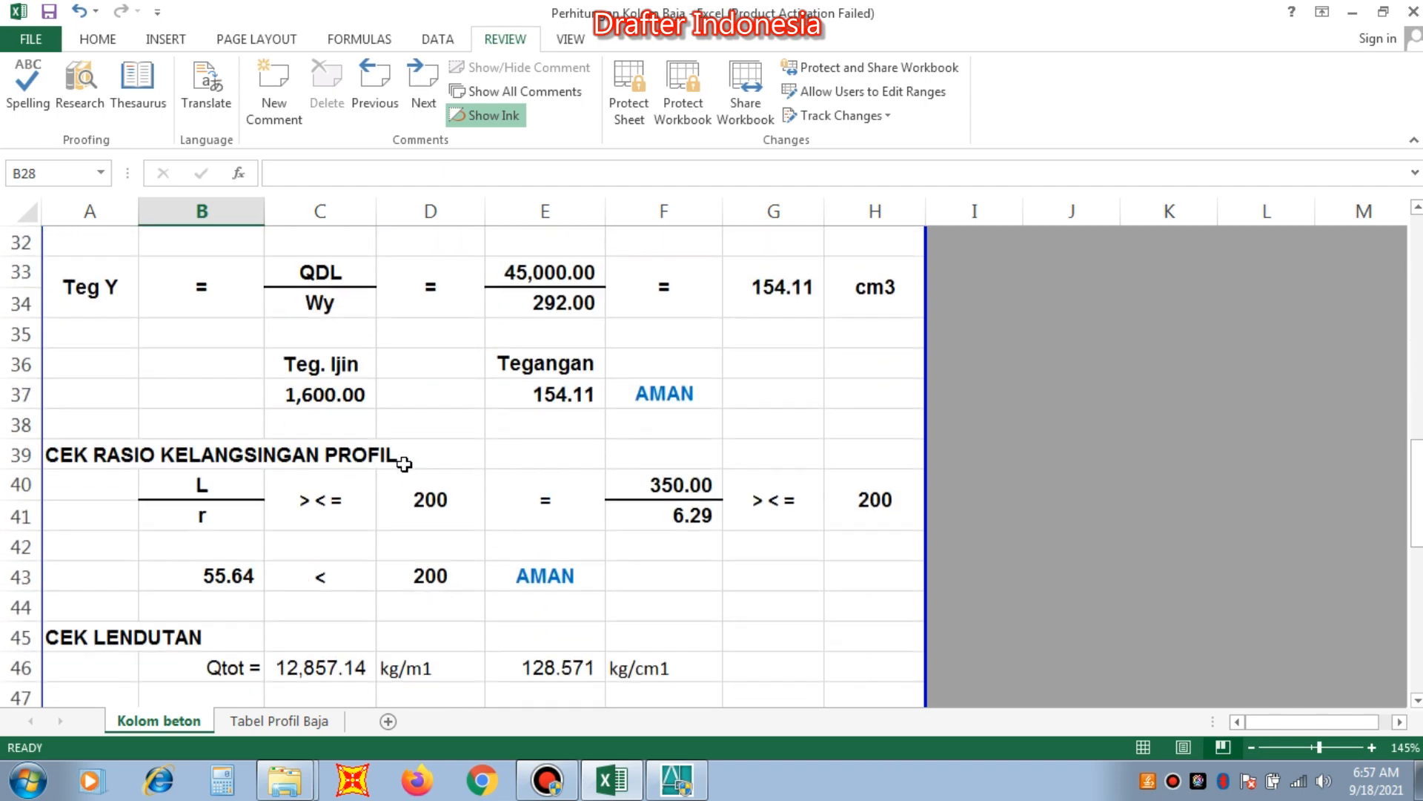
{"action": "scroll", "coordinate": [404, 465], "scroll_direction": "down", "scroll_amount": 3}
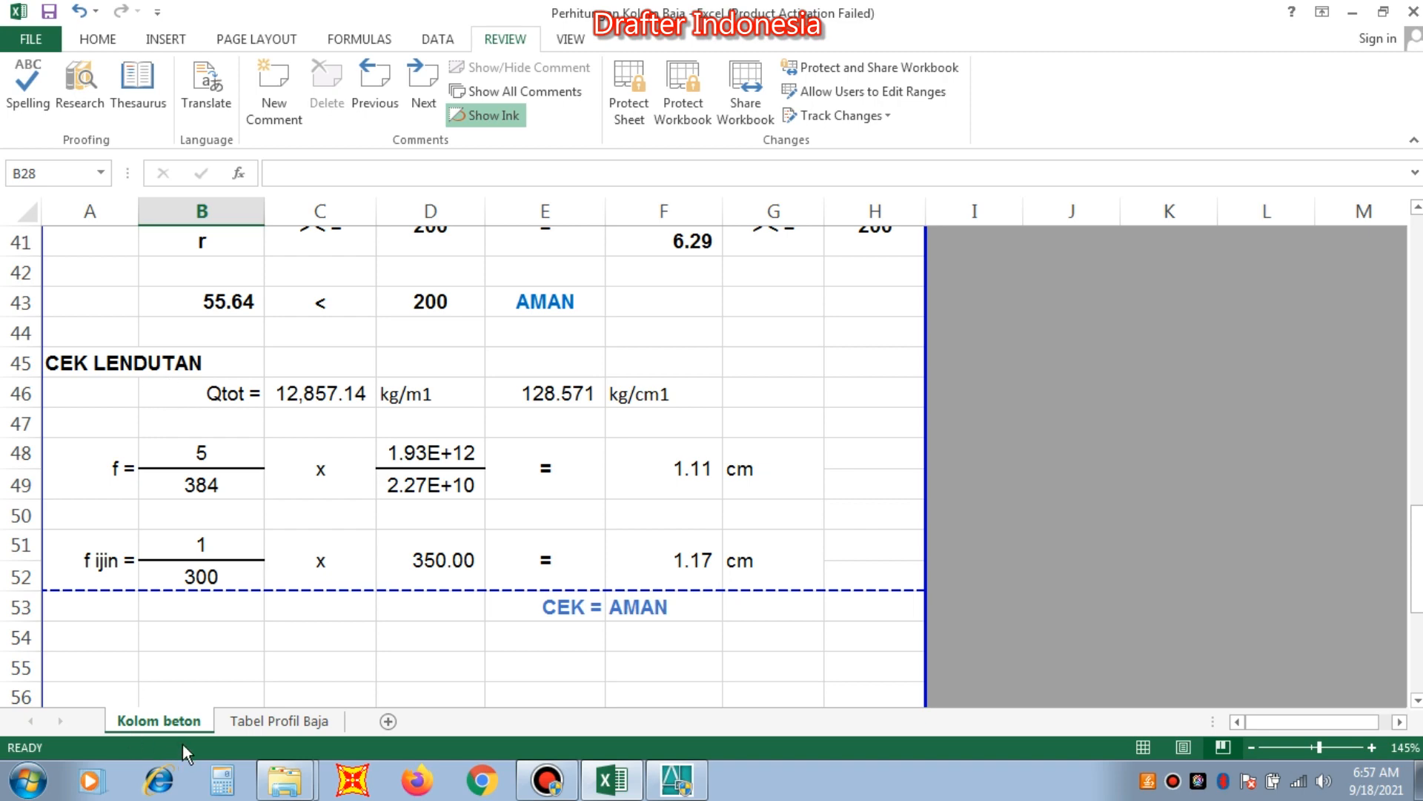
{"action": "scroll", "coordinate": [451, 549], "scroll_direction": "down", "scroll_amount": 3}
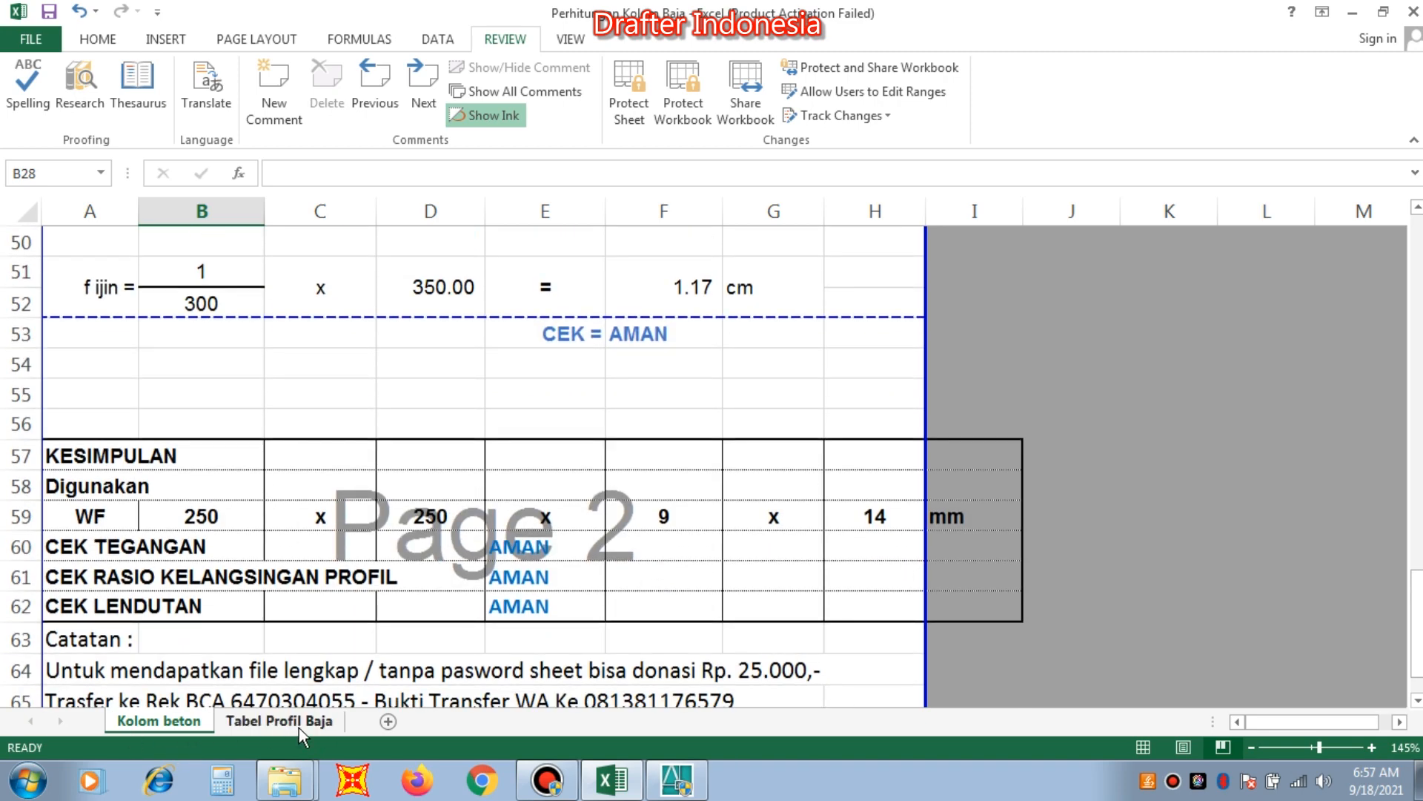
{"action": "left_click", "coordinate": [676, 780]}
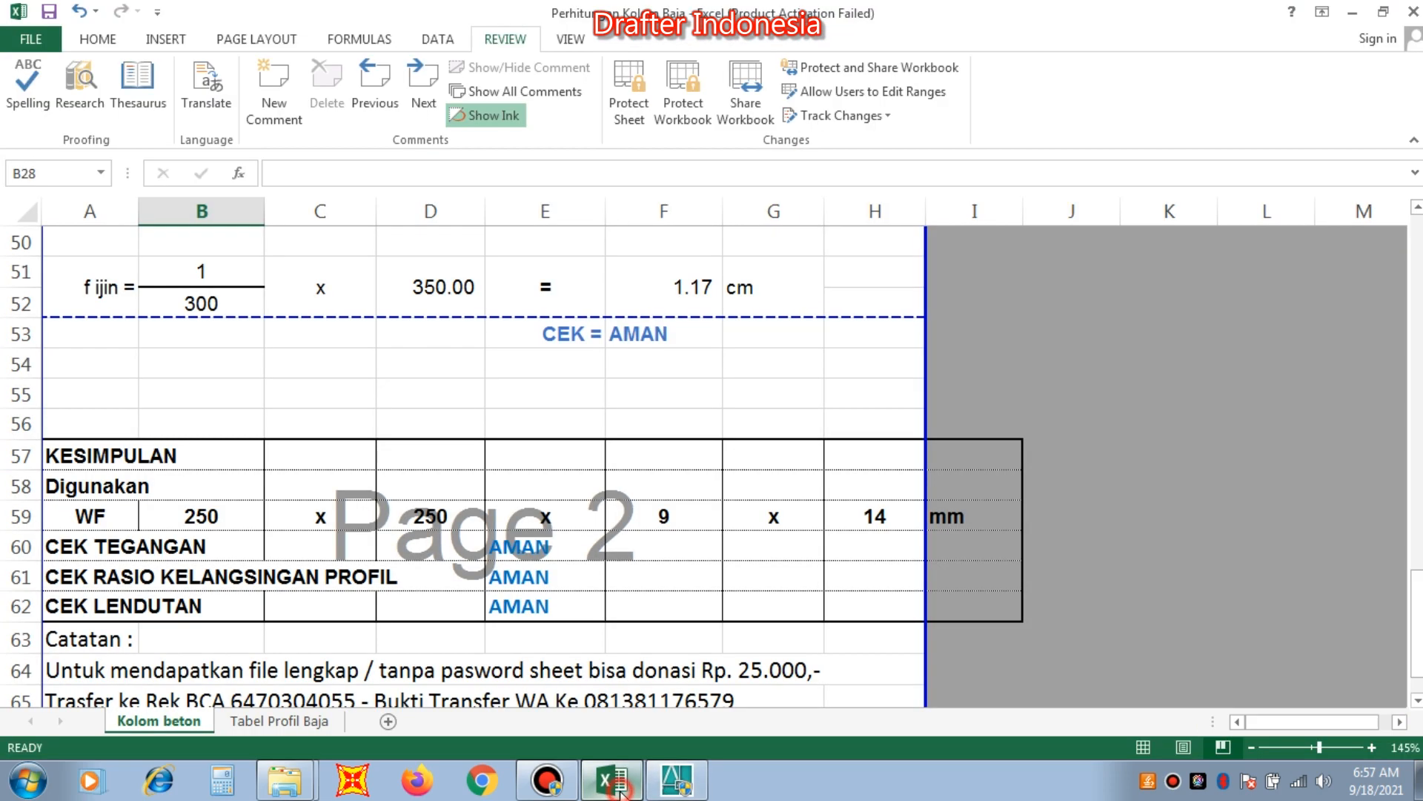
{"action": "left_click", "coordinate": [612, 780]}
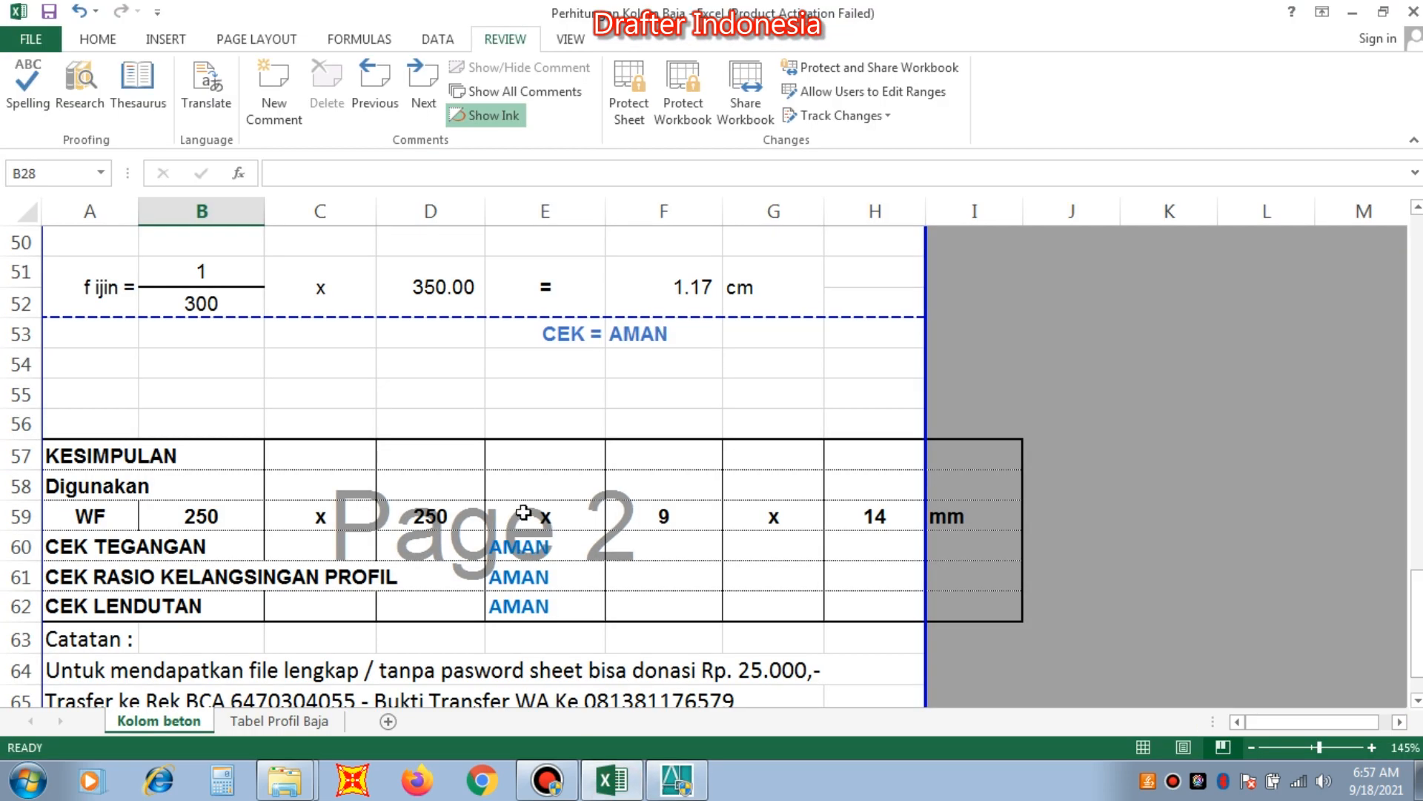
{"action": "scroll", "coordinate": [523, 513], "scroll_direction": "down", "scroll_amount": 1}
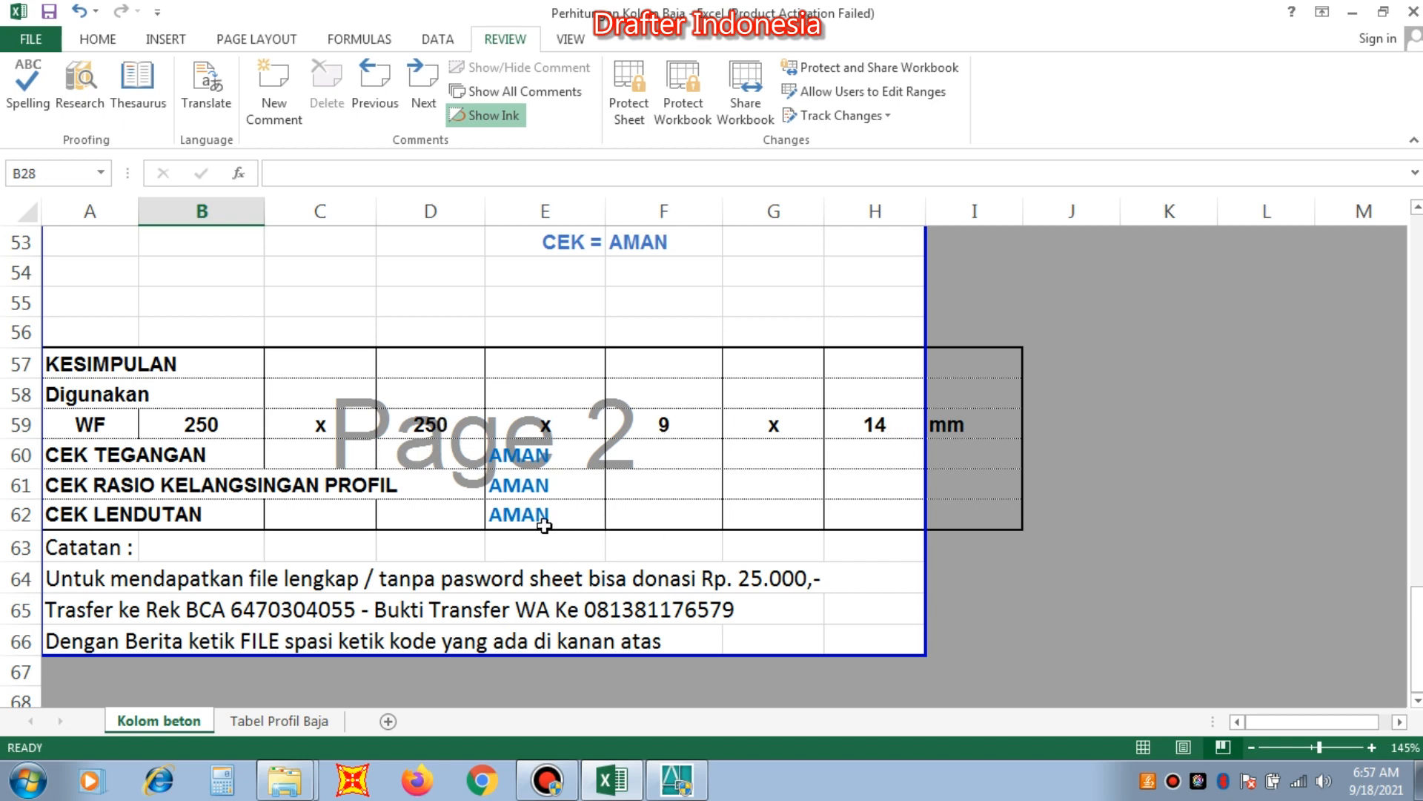
{"action": "scroll", "coordinate": [545, 525], "scroll_direction": "up", "scroll_amount": 10}
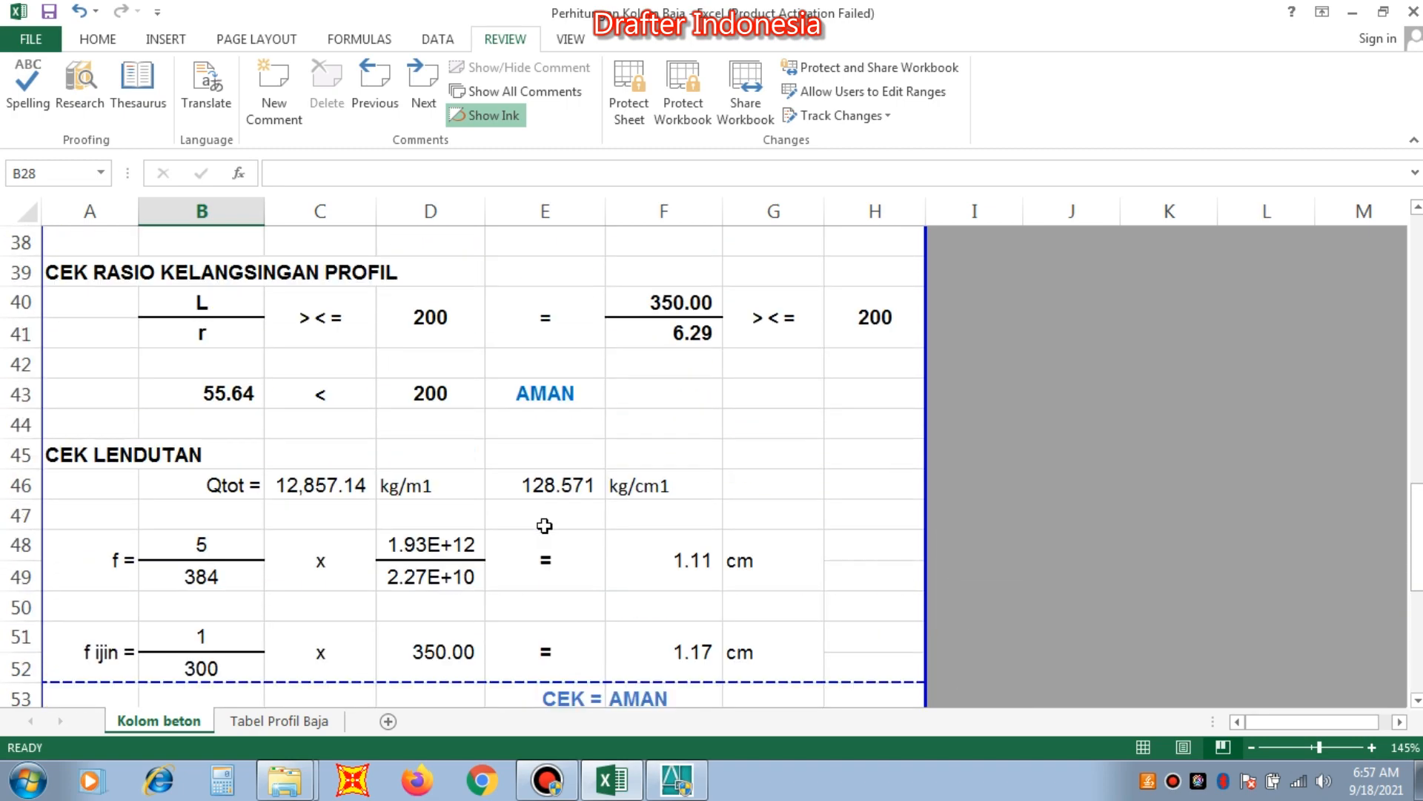
{"action": "scroll", "coordinate": [545, 526], "scroll_direction": "up", "scroll_amount": 8}
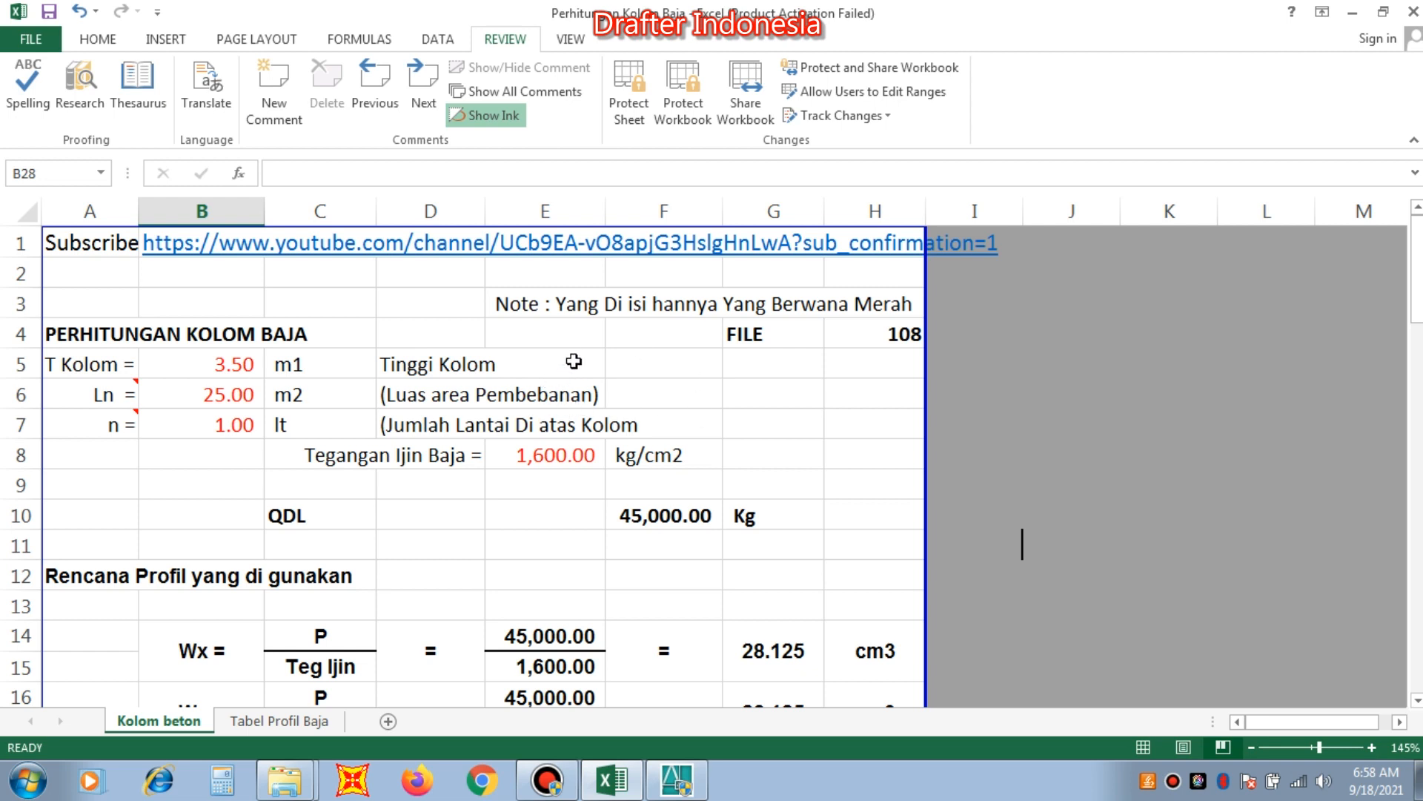
{"action": "left_click", "coordinate": [129, 334]}
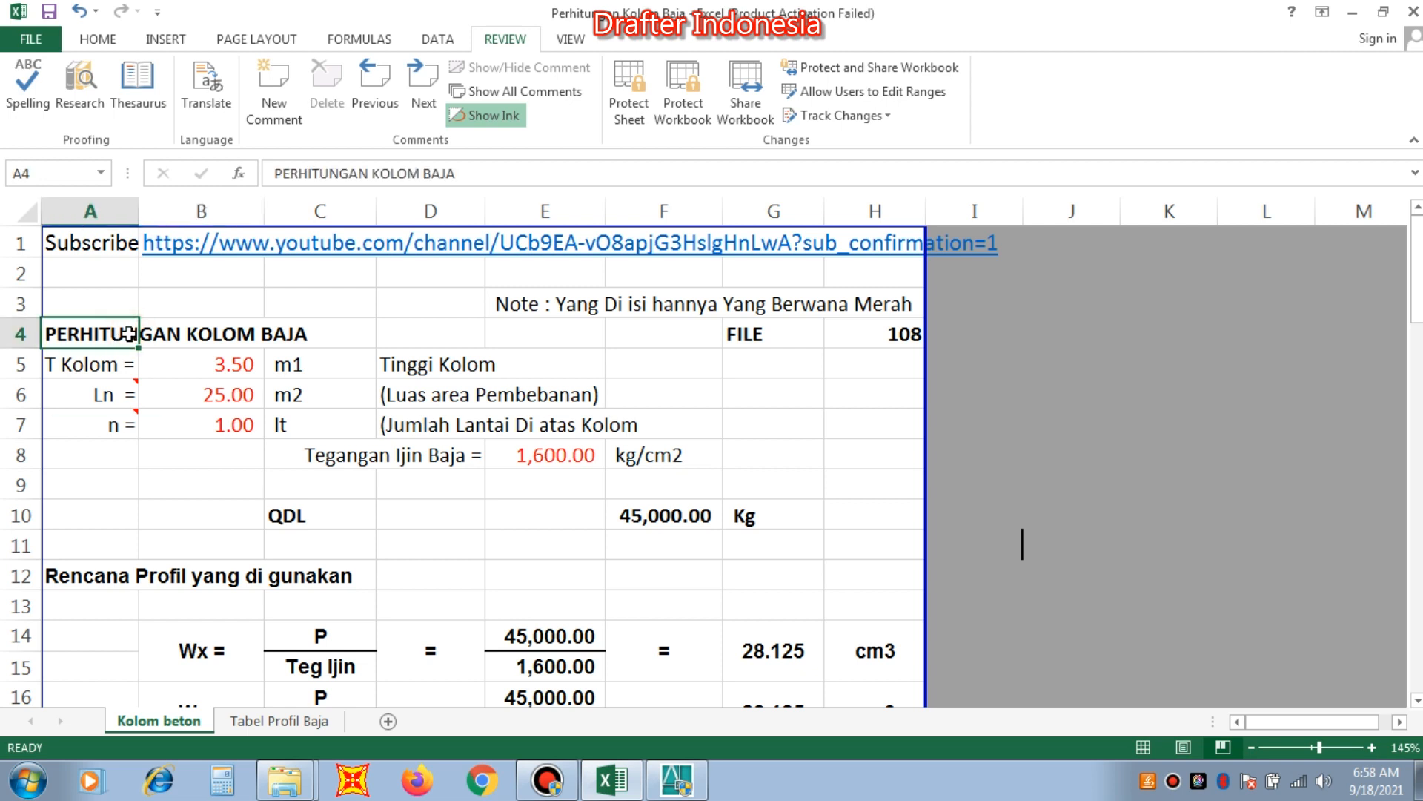